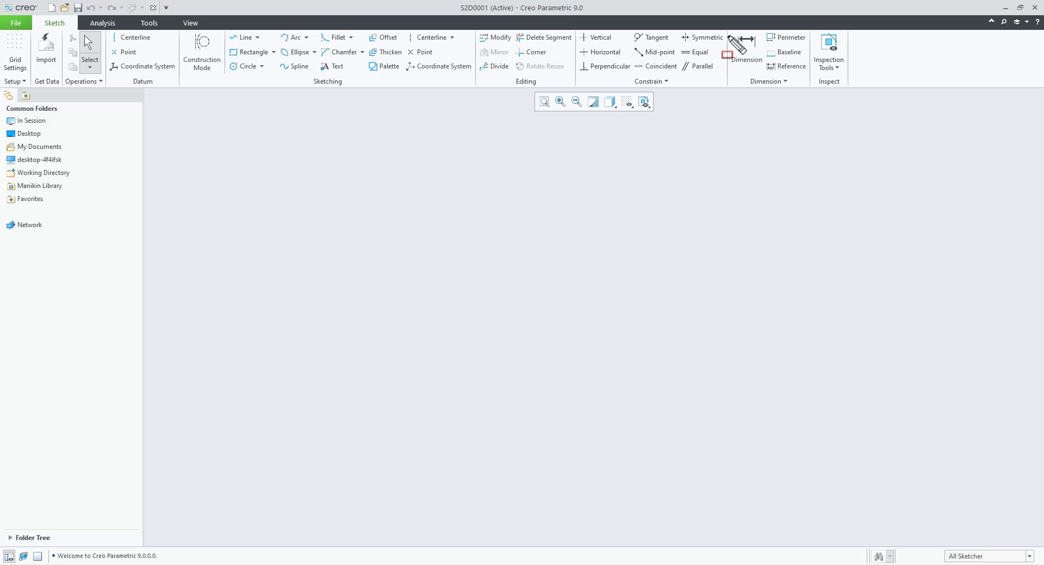
{"action": "mouse_move", "coordinate": [727, 27]}
{"action": "left_mouse_down"}
{"action": "mouse_move", "coordinate": [734, 47]}
{"action": "mouse_move", "coordinate": [811, 91]}
{"action": "left_mouse_up"}
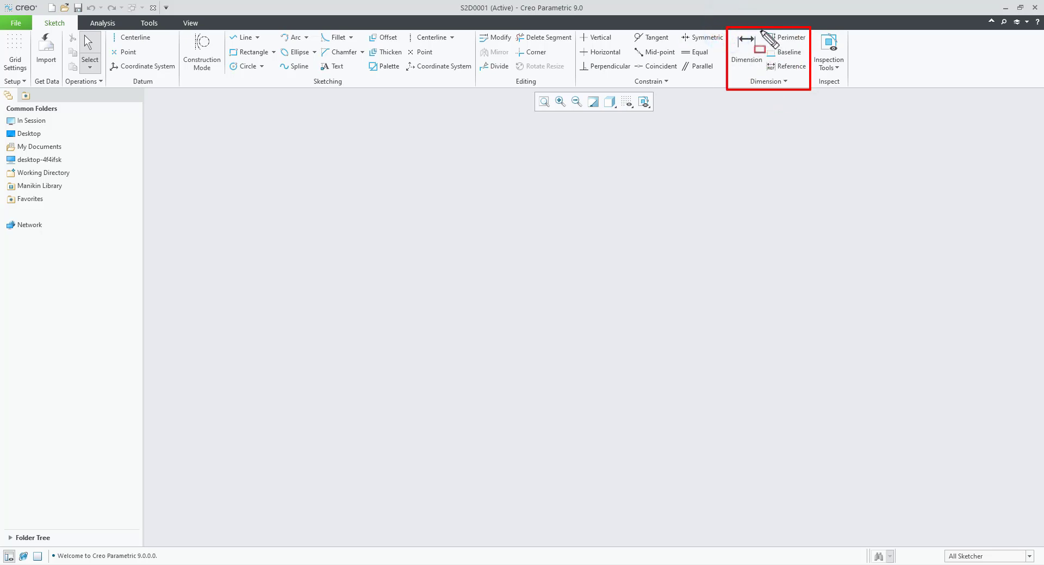
{"action": "left_click_drag", "start_coordinate": [761, 31], "coordinate": [732, 73]}
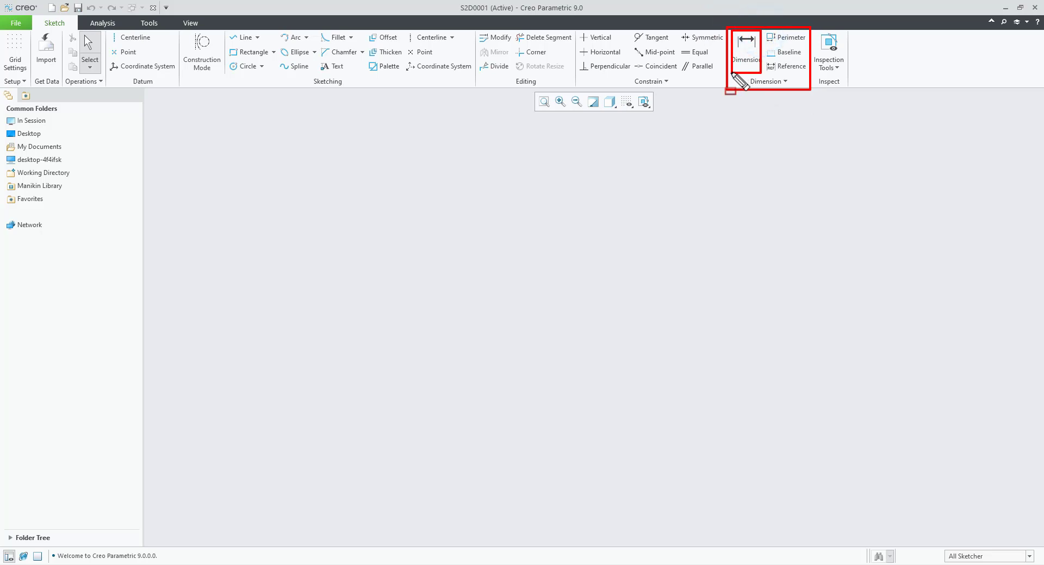
{"action": "key", "text": "ctrl+z"}
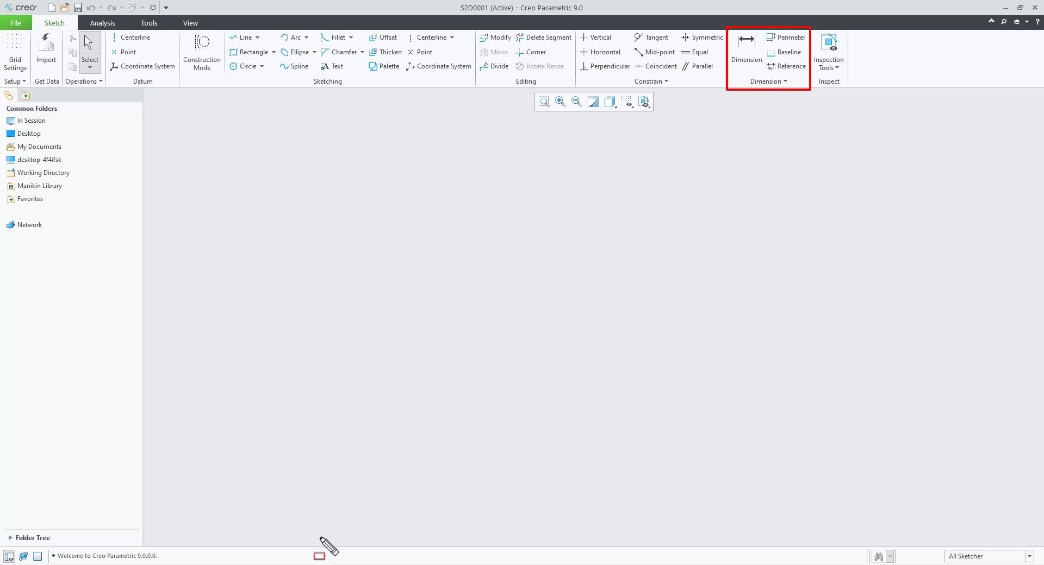
{"action": "key", "text": "Escape"}
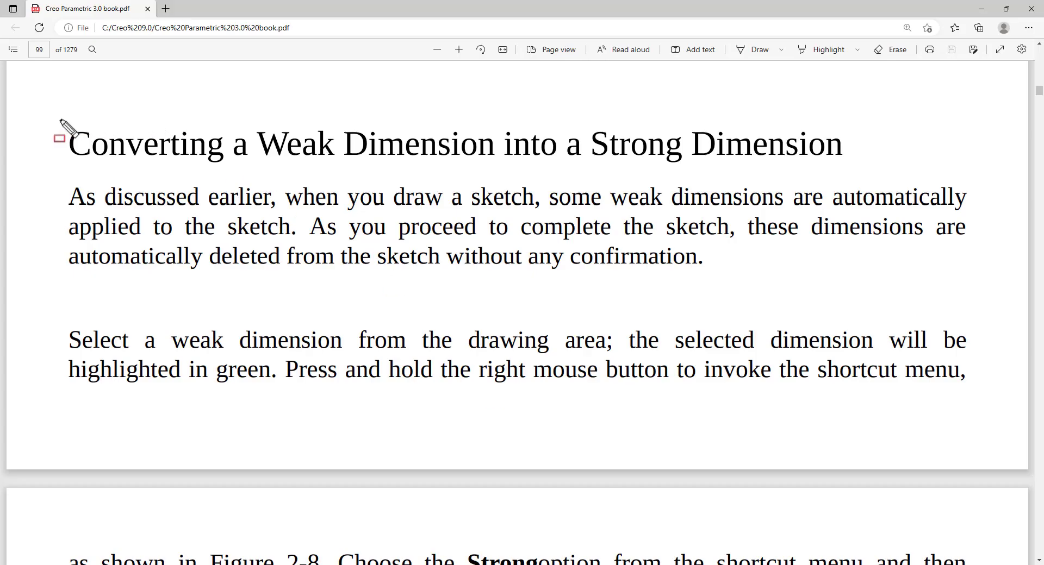
{"action": "mouse_move", "coordinate": [56, 116]}
{"action": "left_mouse_down"}
{"action": "mouse_move", "coordinate": [107, 152]}
{"action": "mouse_move", "coordinate": [758, 154]}
{"action": "mouse_move", "coordinate": [864, 170]}
{"action": "left_mouse_up"}
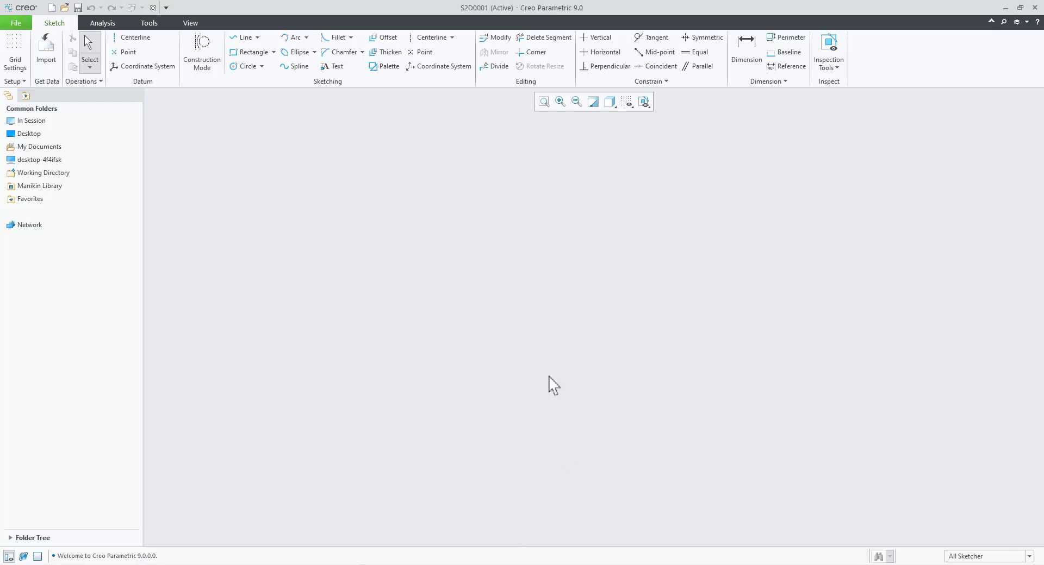
In the system appearance options, change the graphics background colour to the dark blue theme colour
{"action": "left_click", "coordinate": [16, 23]}
{"action": "left_click", "coordinate": [34, 266]}
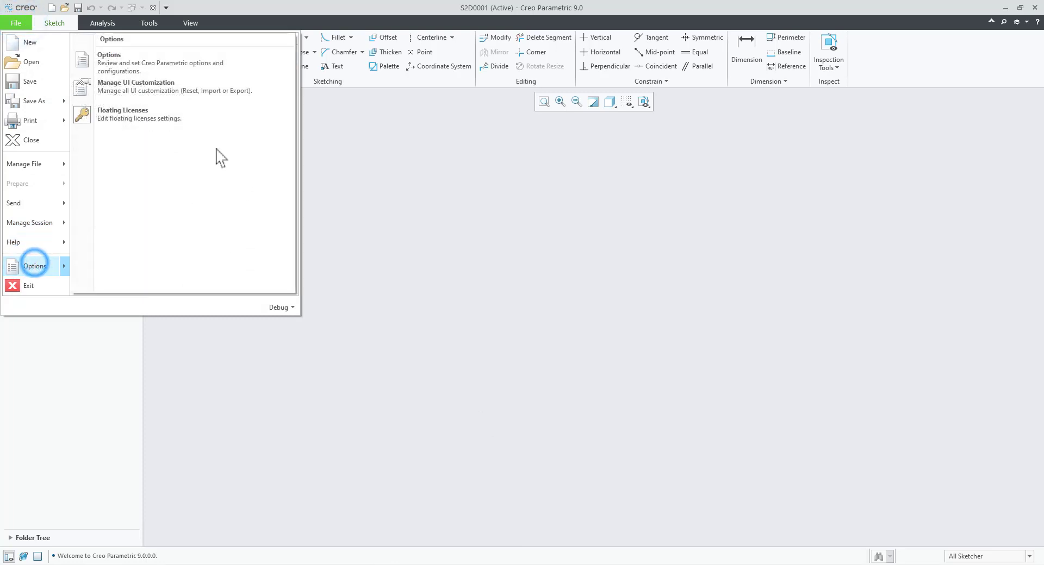
{"action": "left_click", "coordinate": [122, 59]}
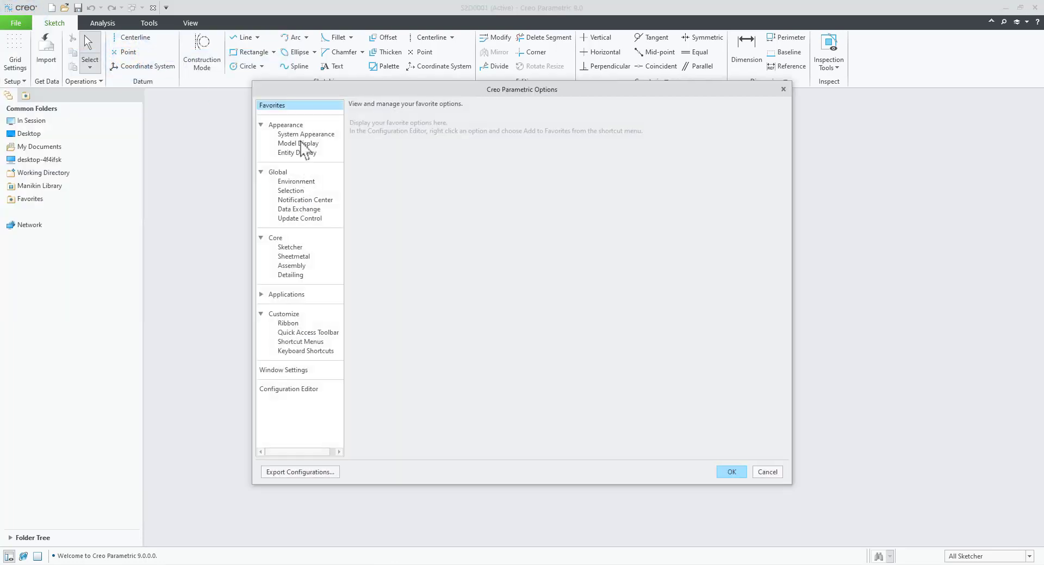
{"action": "left_click", "coordinate": [314, 136]}
{"action": "left_click", "coordinate": [379, 187]}
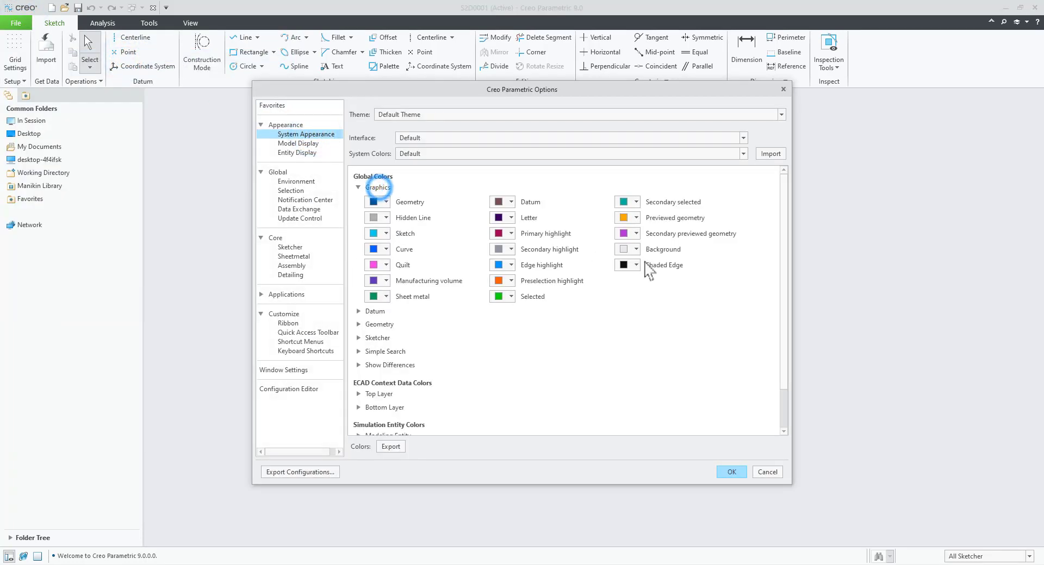
{"action": "left_click", "coordinate": [630, 249]}
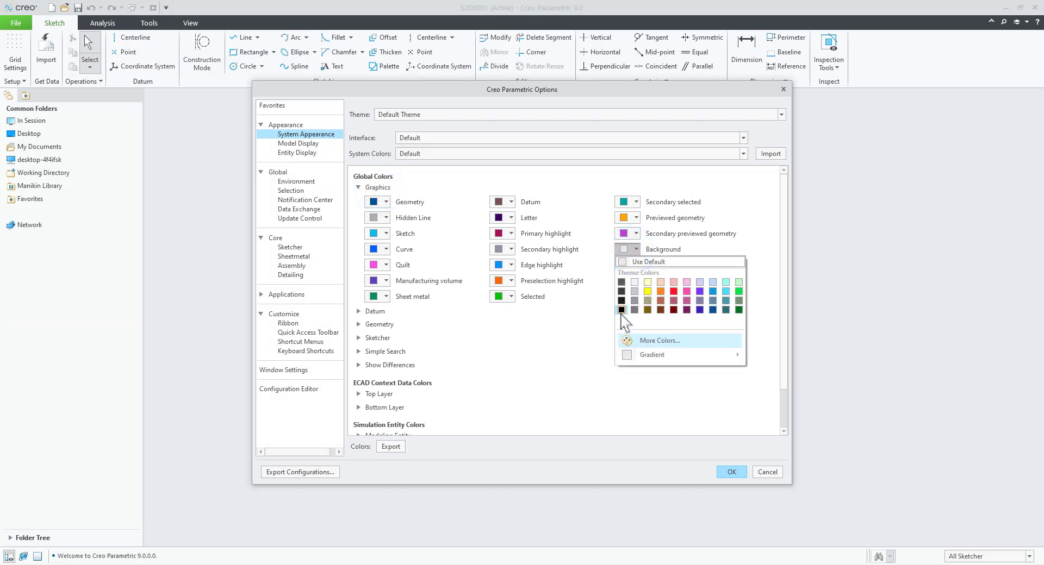
{"action": "left_click", "coordinate": [726, 310]}
{"action": "left_click", "coordinate": [628, 249]}
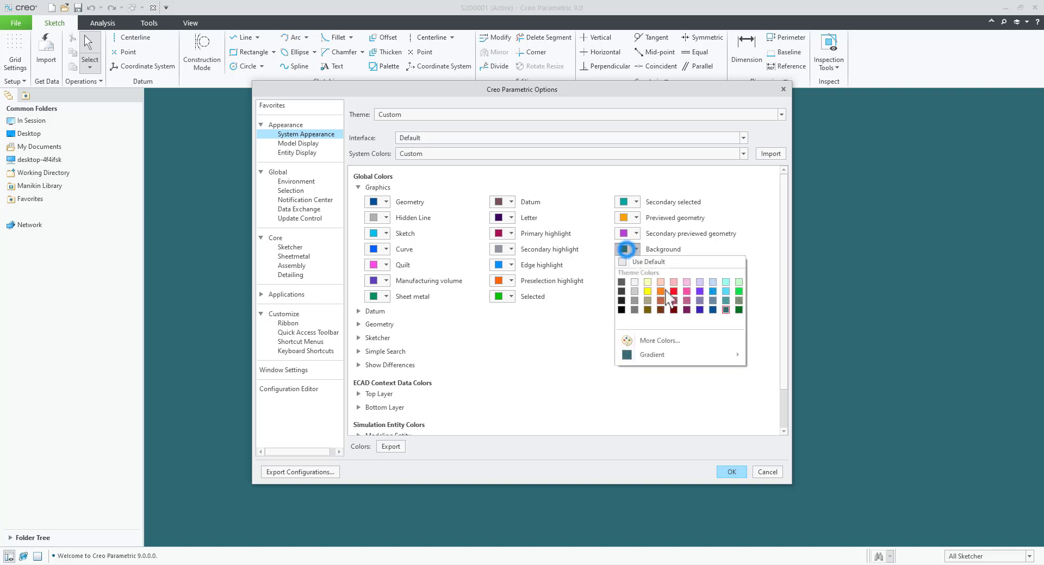
{"action": "left_click", "coordinate": [713, 310]}
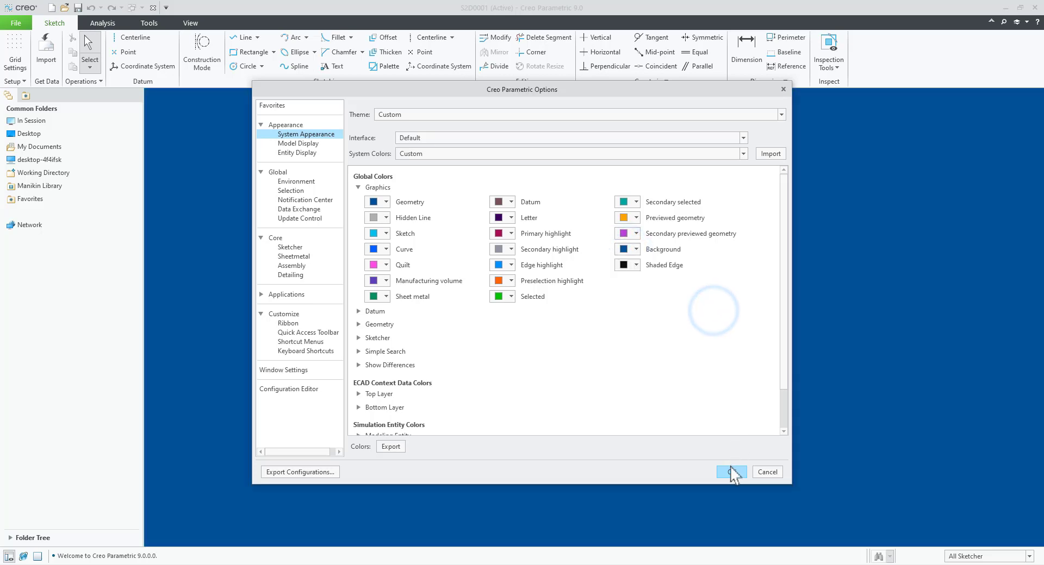
Darken the custom background colour to RGB 0, 51, 124.9 and apply the appearance options
{"action": "left_click", "coordinate": [635, 250]}
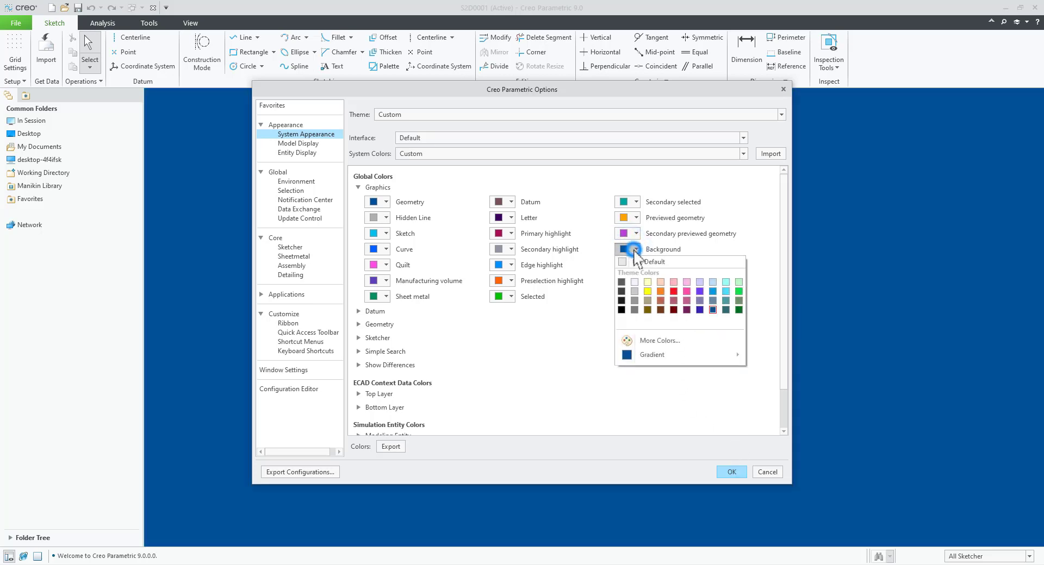
{"action": "left_click", "coordinate": [665, 341]}
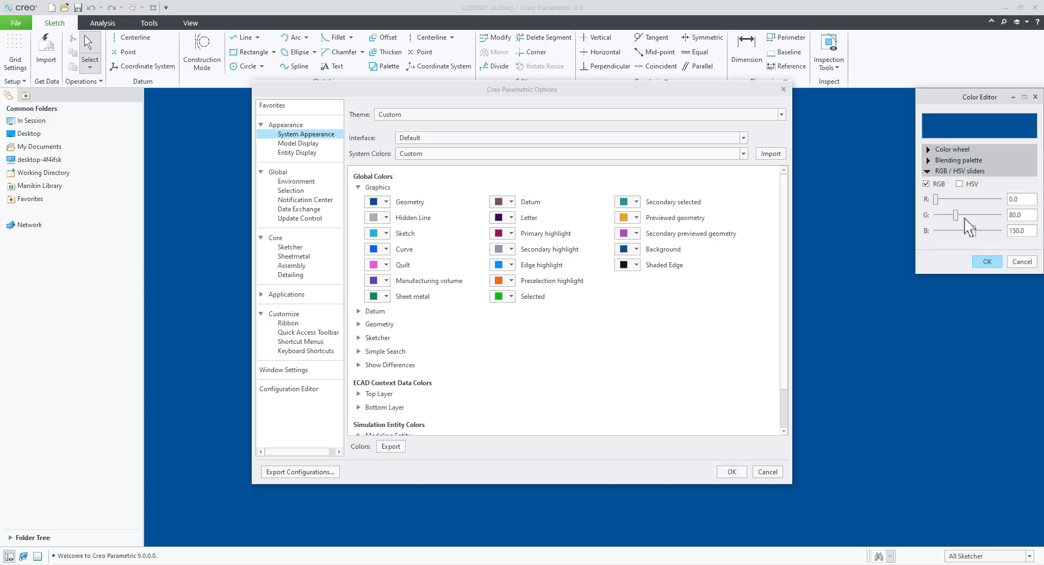
{"action": "mouse_move", "coordinate": [974, 233]}
{"action": "left_mouse_down"}
{"action": "mouse_move", "coordinate": [948, 235]}
{"action": "mouse_move", "coordinate": [968, 234]}
{"action": "mouse_move", "coordinate": [966, 217]}
{"action": "mouse_move", "coordinate": [947, 225]}
{"action": "mouse_move", "coordinate": [953, 231]}
{"action": "left_mouse_up"}
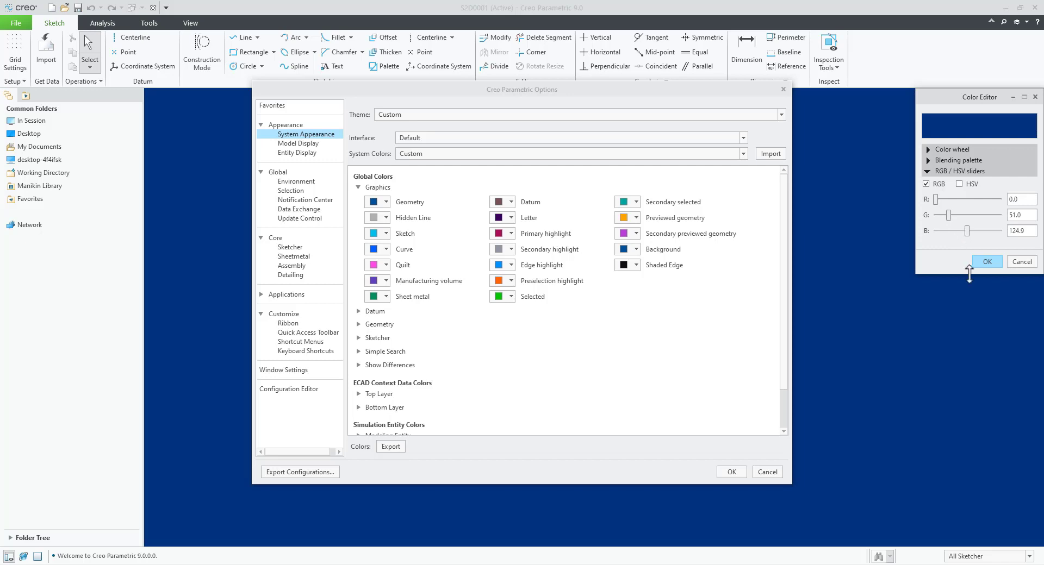
{"action": "left_click", "coordinate": [986, 262]}
{"action": "left_click", "coordinate": [732, 472]}
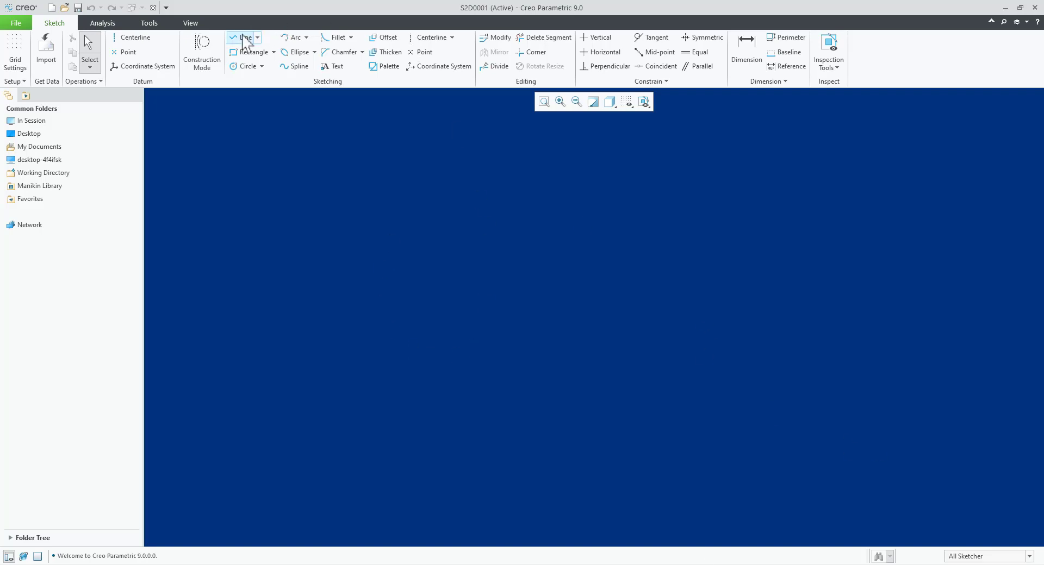
Set the Sketcher line thickness to 3.0 in the program options and apply it
{"action": "left_click", "coordinate": [8, 25]}
{"action": "left_click", "coordinate": [29, 265]}
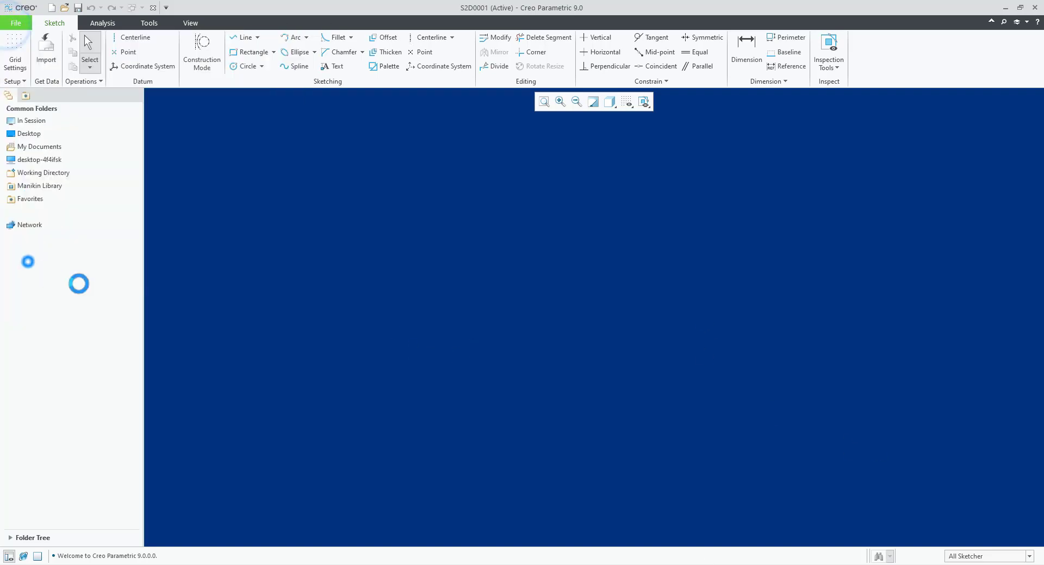
{"action": "left_click", "coordinate": [290, 247]}
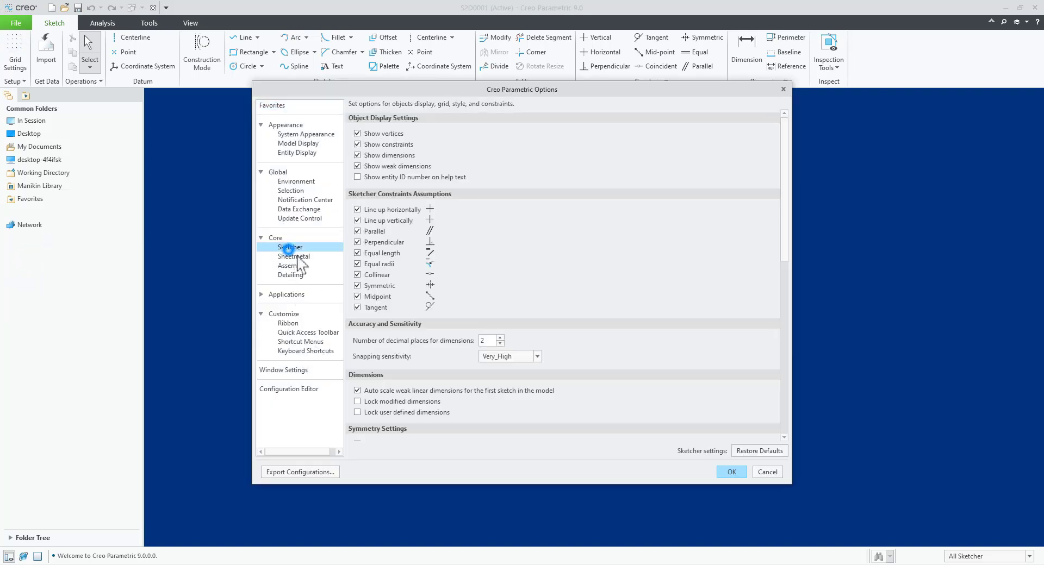
{"action": "scroll", "coordinate": [389, 326], "scroll_direction": "down", "scroll_amount": 3}
{"action": "scroll", "coordinate": [388, 332], "scroll_direction": "down", "scroll_amount": 4}
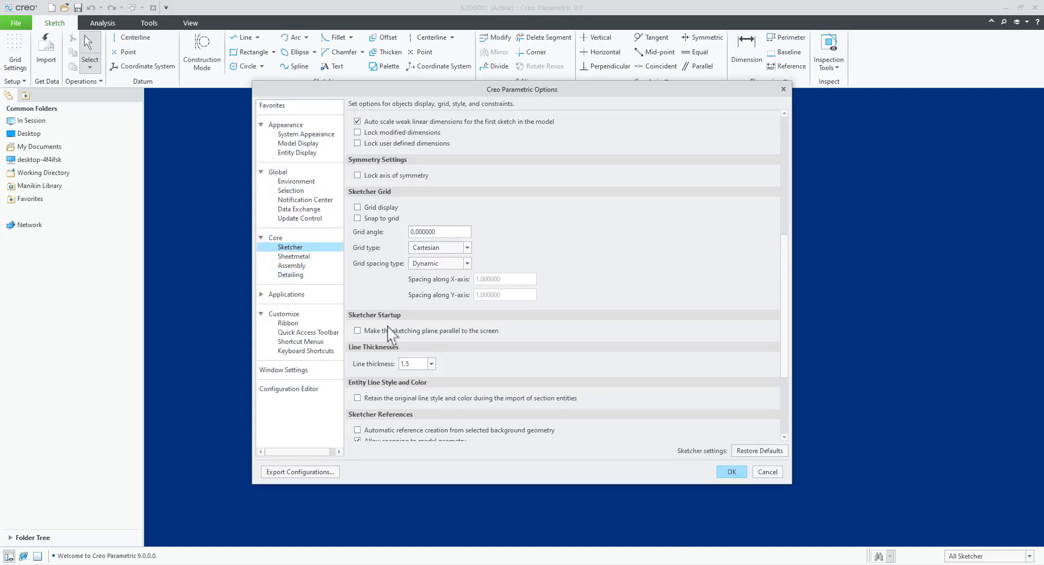
{"action": "left_click", "coordinate": [430, 316]}
{"action": "left_click", "coordinate": [416, 344]}
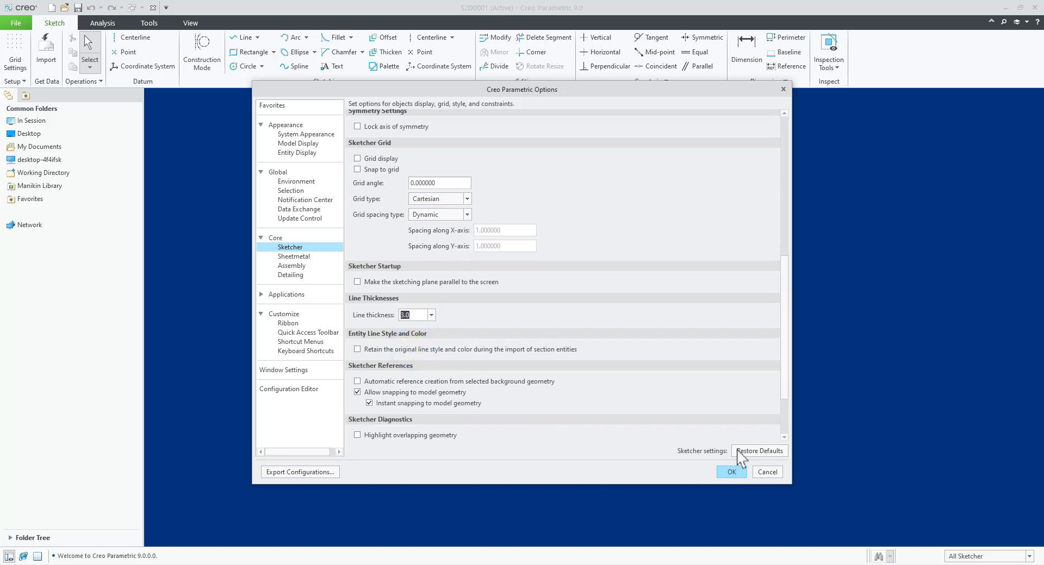
{"action": "left_click", "coordinate": [733, 478]}
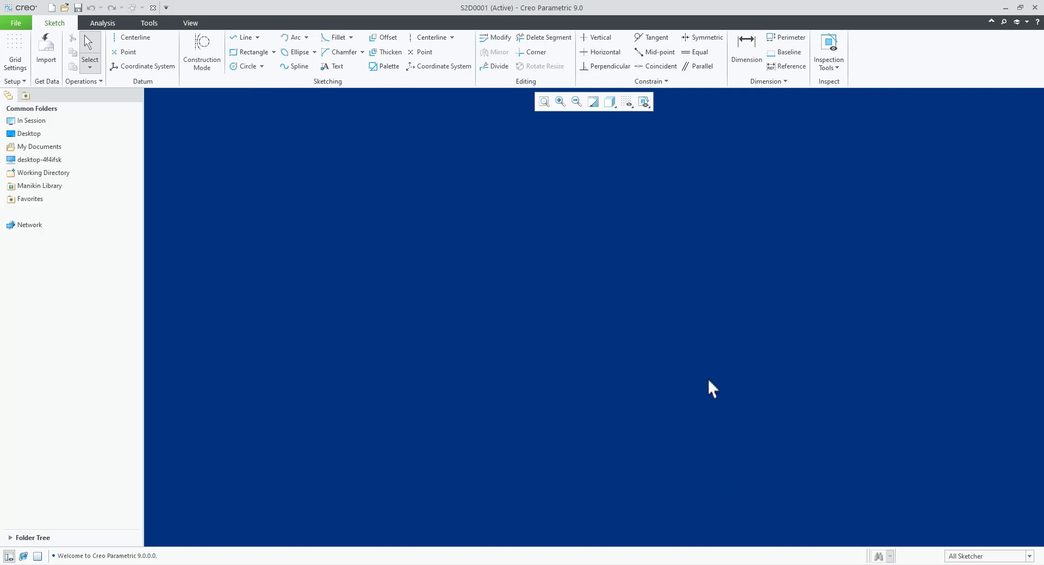
Sketch a closed ten-line stepped profile, about 5.5 tall along its left side, 4.4 wide at the top and 7.9 wide at the bottom
{"action": "left_click", "coordinate": [242, 37]}
{"action": "left_click", "coordinate": [386, 429]}
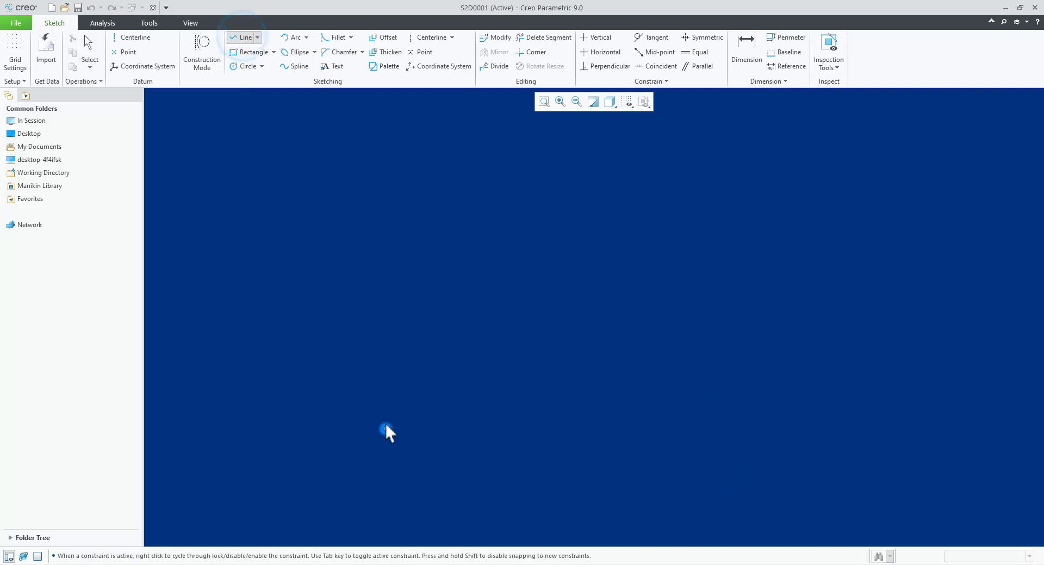
{"action": "left_click", "coordinate": [385, 279]}
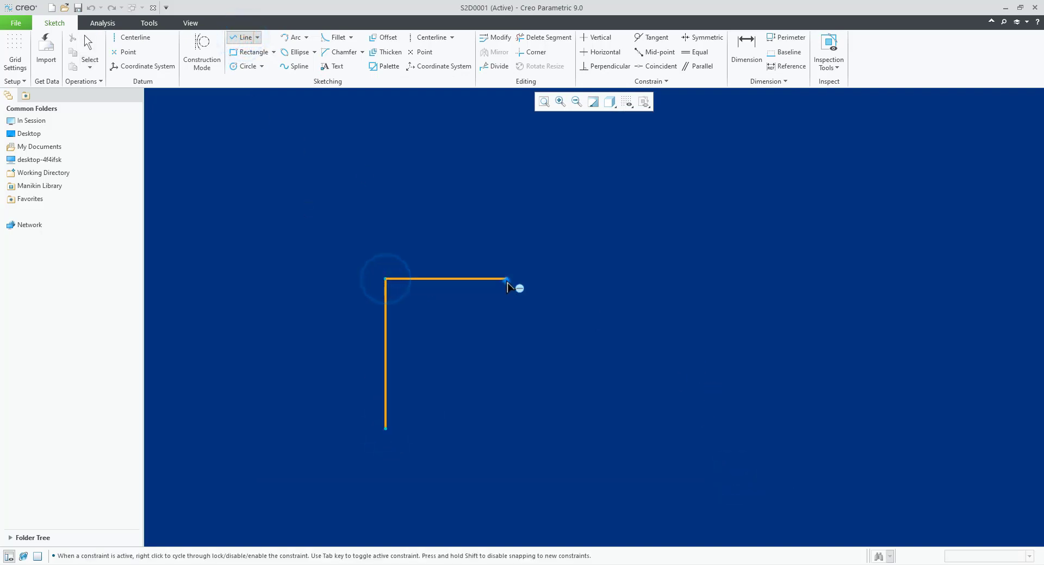
{"action": "left_click", "coordinate": [507, 279]}
{"action": "left_click", "coordinate": [506, 348]}
{"action": "left_click", "coordinate": [626, 348]}
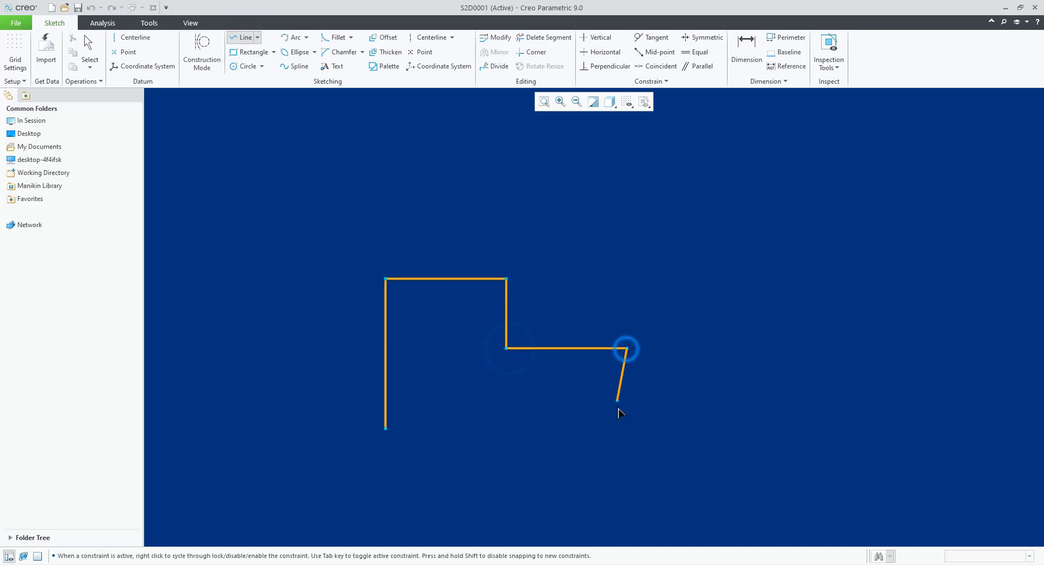
{"action": "left_click", "coordinate": [627, 418]}
{"action": "left_click", "coordinate": [697, 418]}
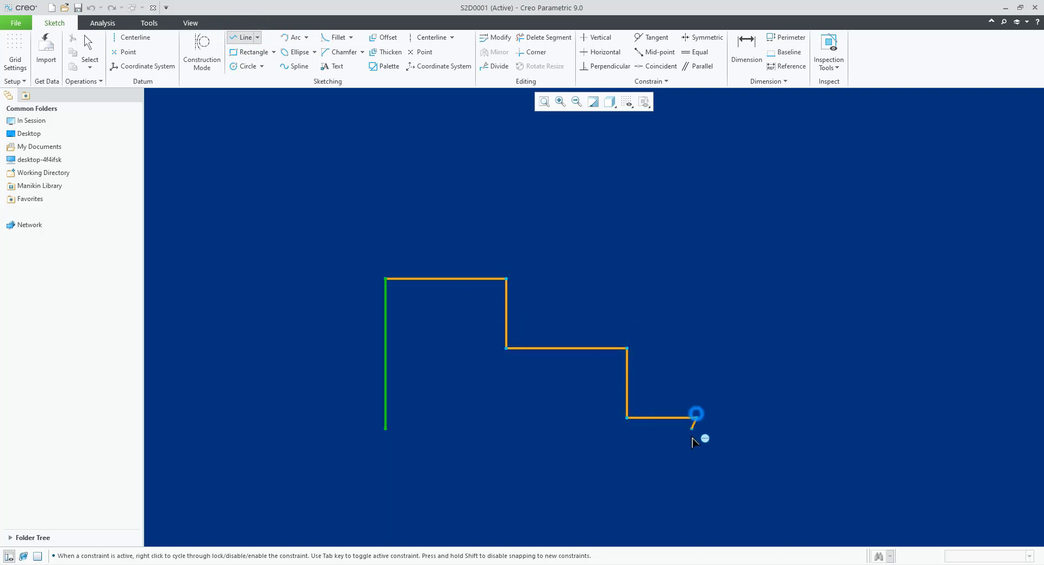
{"action": "left_click", "coordinate": [697, 493]}
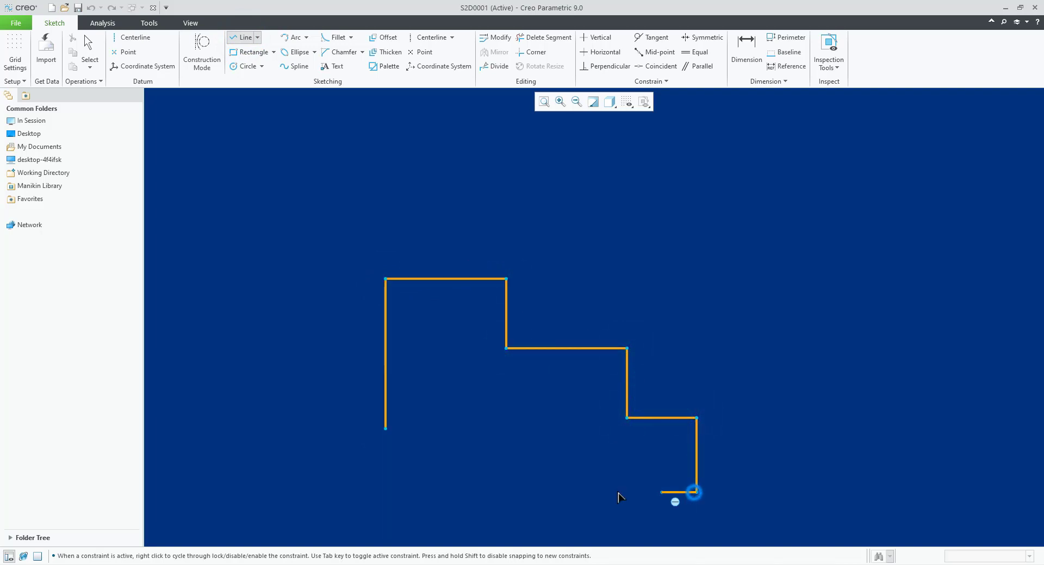
{"action": "left_click", "coordinate": [481, 493]}
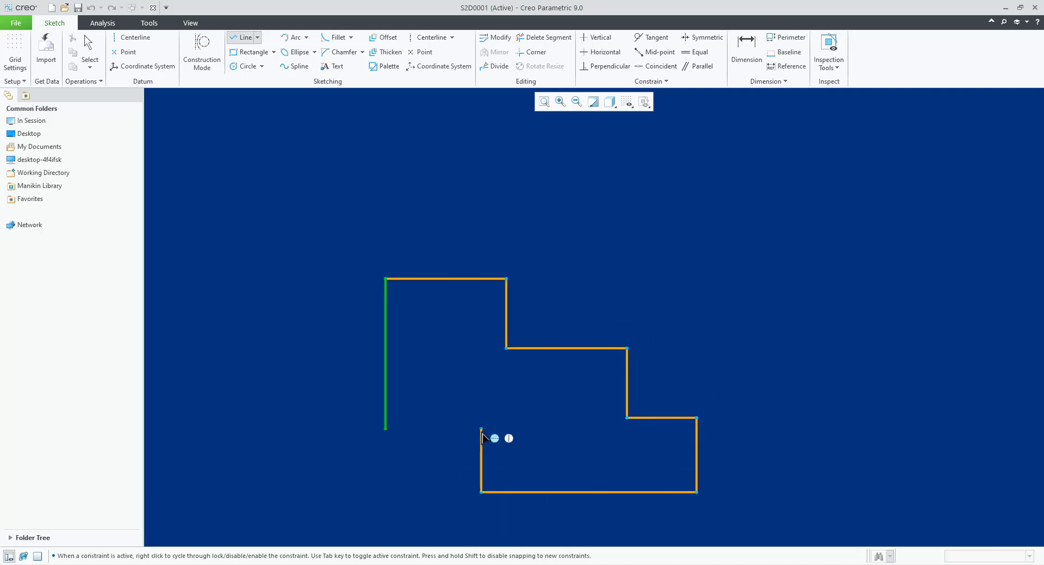
{"action": "left_click", "coordinate": [482, 429]}
{"action": "left_click", "coordinate": [386, 430]}
{"action": "middle_click", "coordinate": [349, 462]}
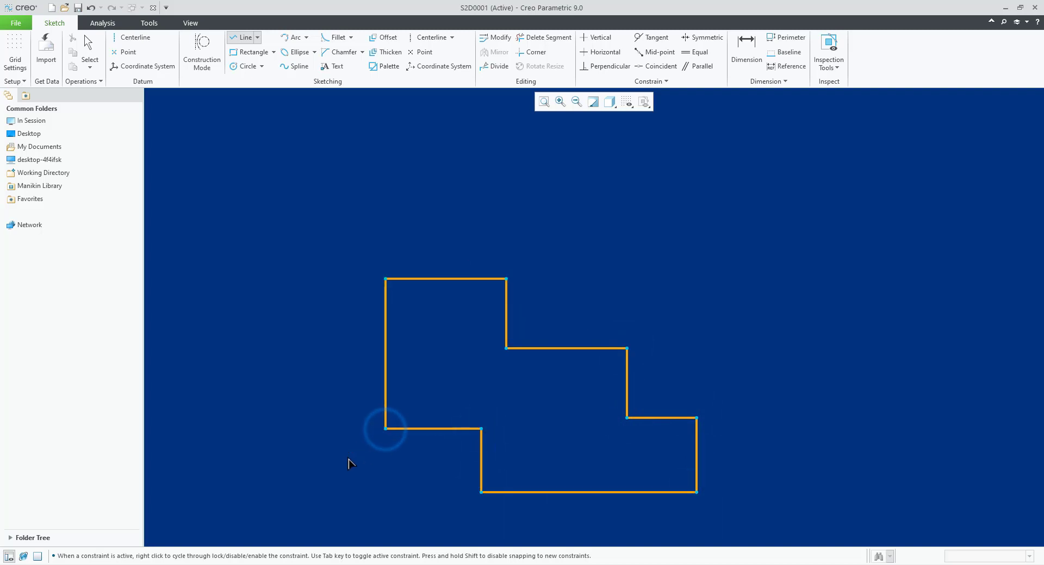
{"action": "middle_click", "coordinate": [350, 461]}
{"action": "left_click", "coordinate": [383, 487]}
Move the dimensions of the profile's left side, top edge and first step height farther away from the geometry
{"action": "scroll", "coordinate": [428, 472], "scroll_direction": "up", "scroll_amount": 2}
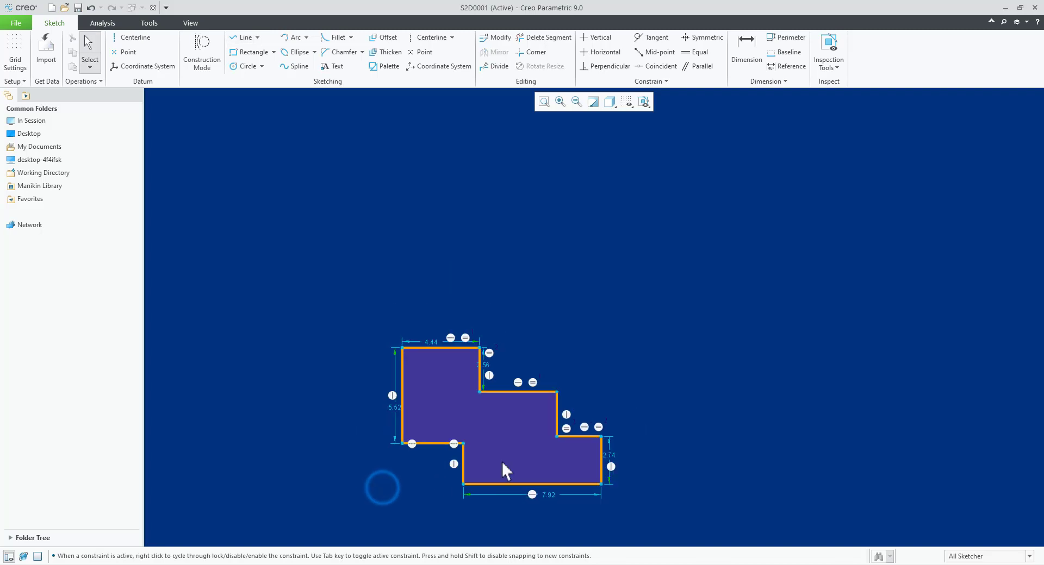
{"action": "scroll", "coordinate": [501, 463], "scroll_direction": "down", "scroll_amount": 2}
{"action": "scroll", "coordinate": [465, 502], "scroll_direction": "down", "scroll_amount": 2}
{"action": "scroll", "coordinate": [435, 362], "scroll_direction": "up", "scroll_amount": 1}
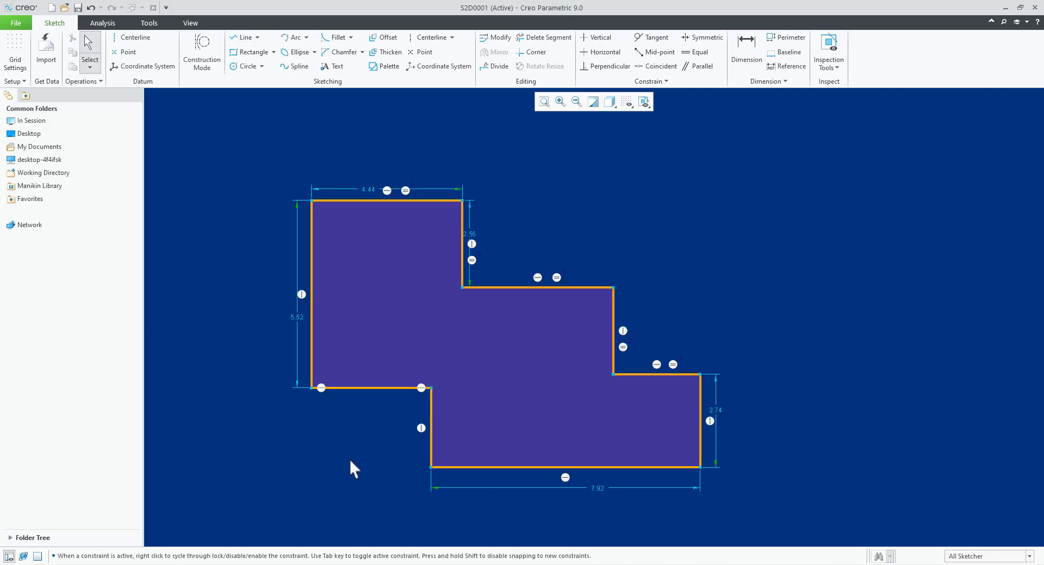
{"action": "left_click", "coordinate": [297, 316]}
{"action": "left_click_drag", "start_coordinate": [297, 316], "coordinate": [267, 299]}
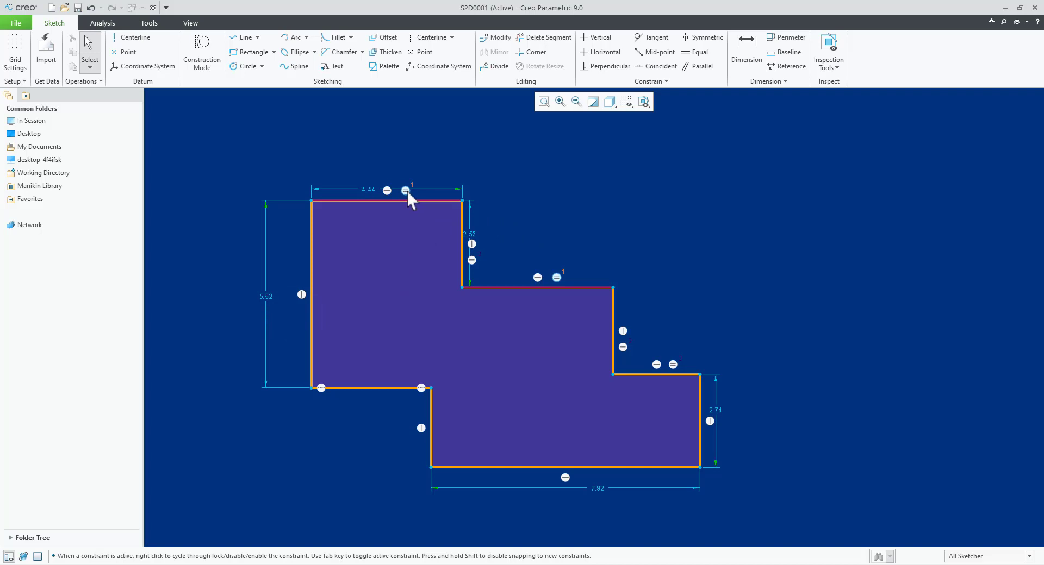
{"action": "left_click_drag", "start_coordinate": [365, 189], "coordinate": [383, 165]}
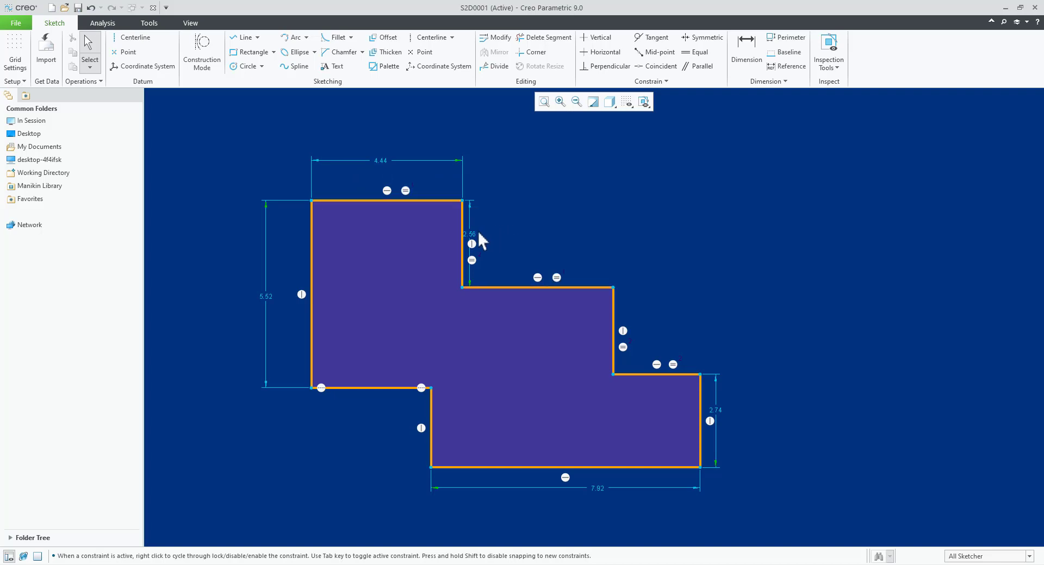
{"action": "left_click_drag", "start_coordinate": [475, 239], "coordinate": [508, 235]}
{"action": "left_click", "coordinate": [586, 246]}
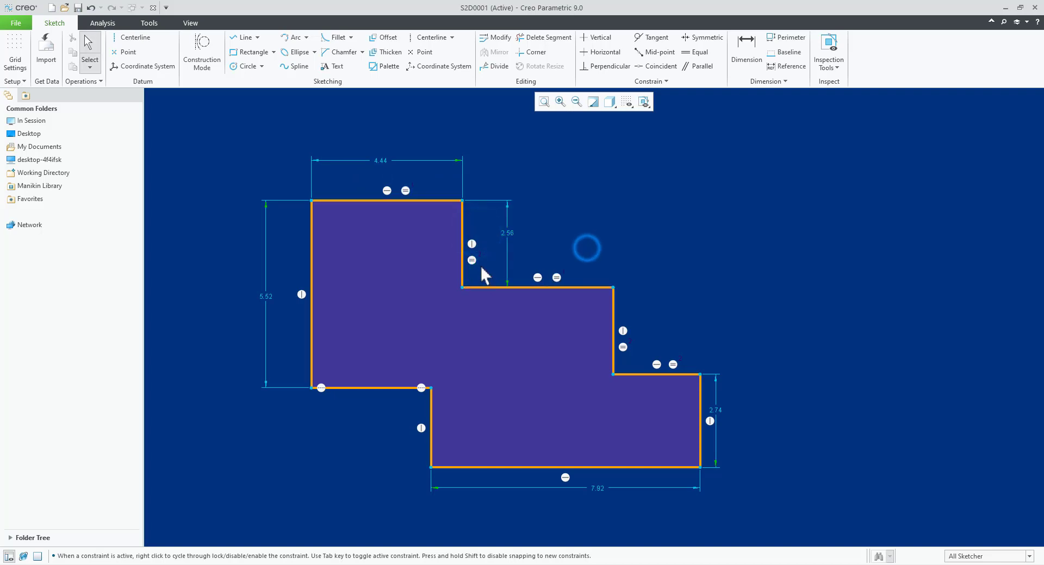
Delete the equal-length constraints on the first step's vertical edge and on the profile's top edge
{"action": "left_click", "coordinate": [472, 260]}
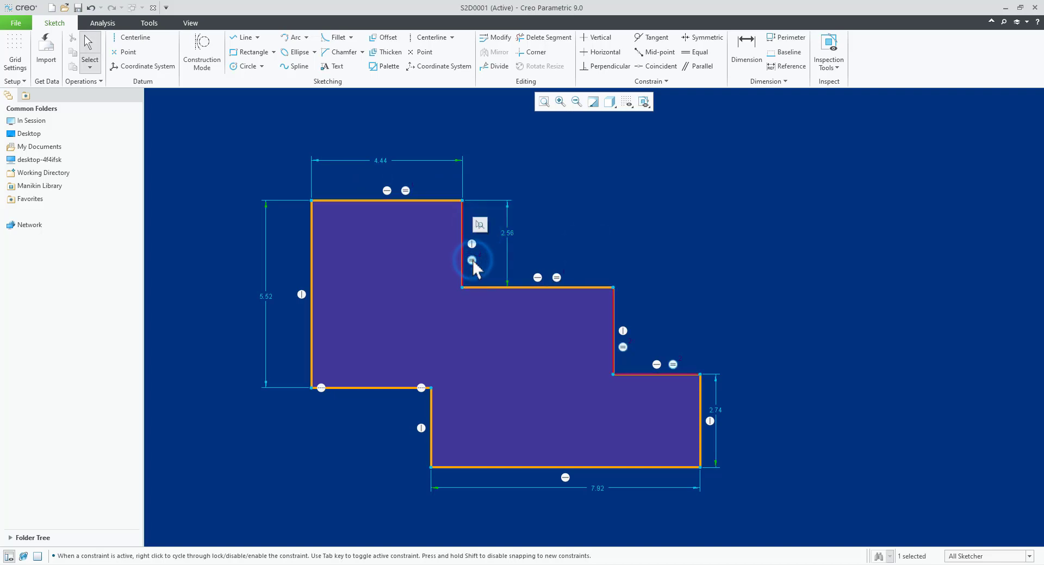
{"action": "key", "text": "Delete"}
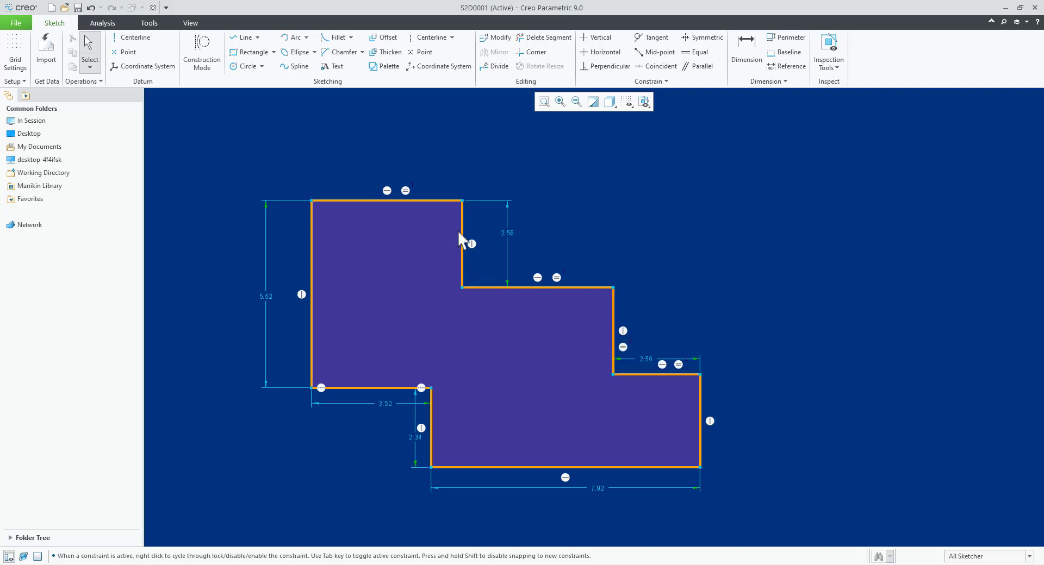
{"action": "left_click", "coordinate": [408, 191]}
{"action": "key", "text": "Delete"}
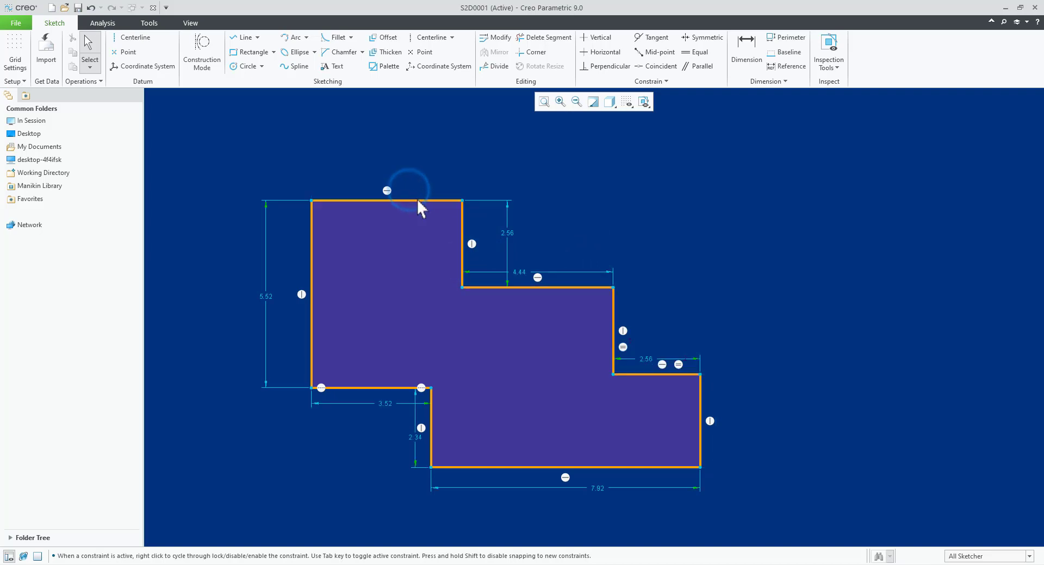
Delete the equal-length constraint on the second step's vertical edge and move the profile's top edge up to a height of about 5.7
{"action": "left_click", "coordinate": [623, 347]}
{"action": "key", "text": "Delete"}
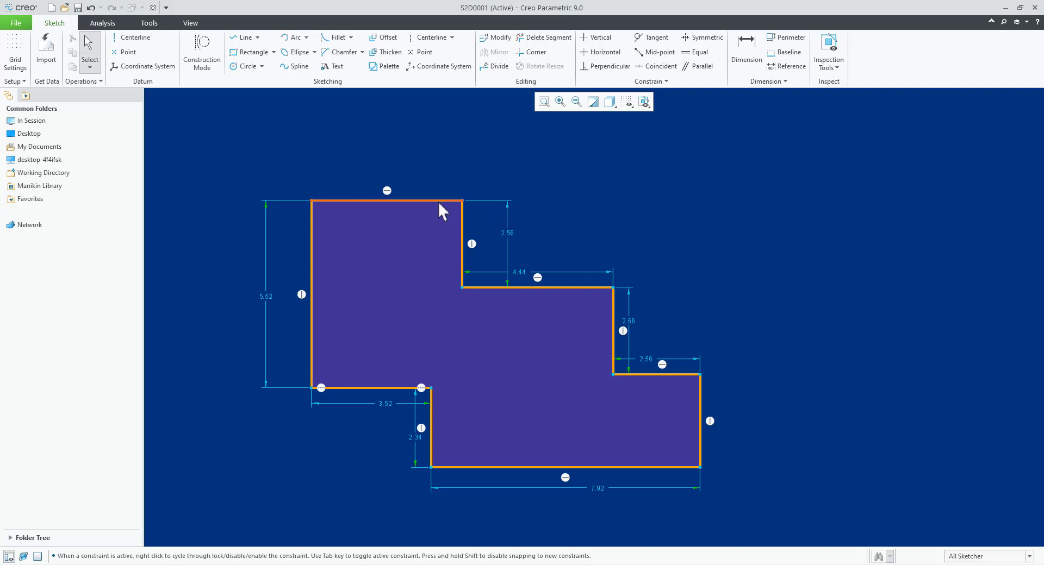
{"action": "mouse_move", "coordinate": [439, 200]}
{"action": "left_mouse_down"}
{"action": "mouse_move", "coordinate": [438, 170]}
{"action": "mouse_move", "coordinate": [438, 193]}
{"action": "left_mouse_up"}
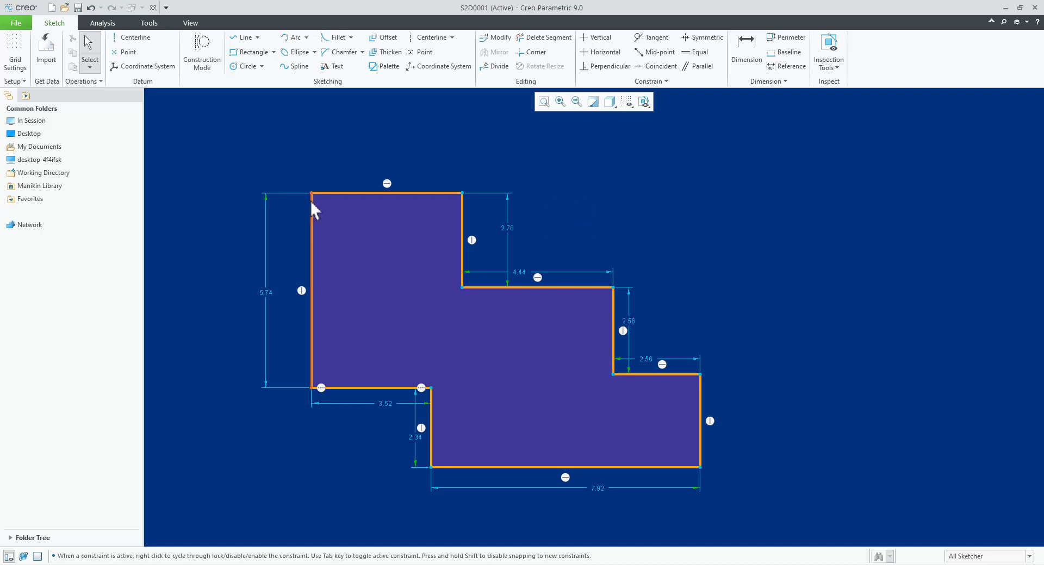
Add a strong dimension to the profile's left vertical edge, accepting its current length
{"action": "left_click", "coordinate": [747, 52]}
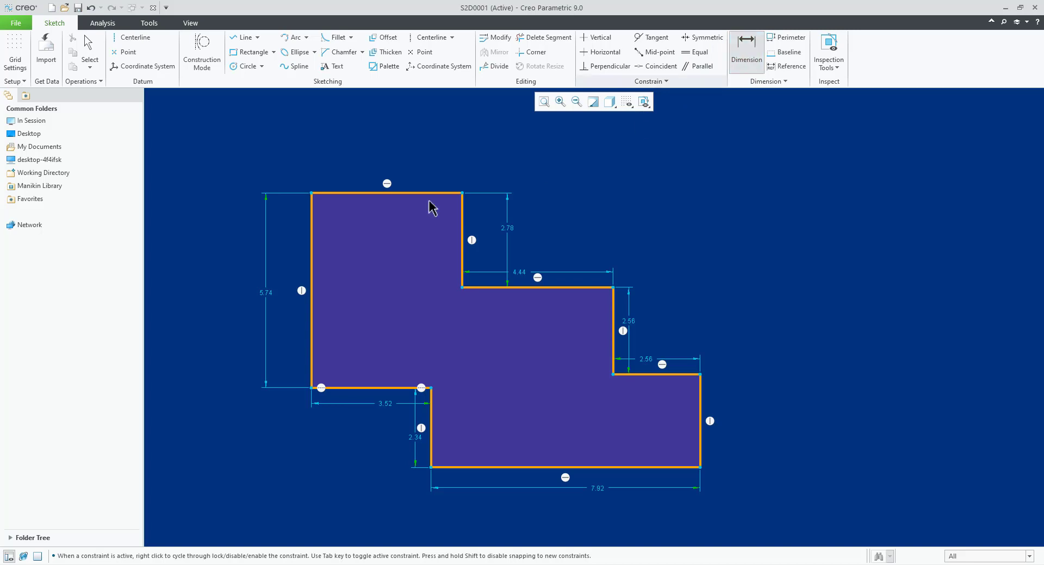
{"action": "left_click", "coordinate": [314, 269]}
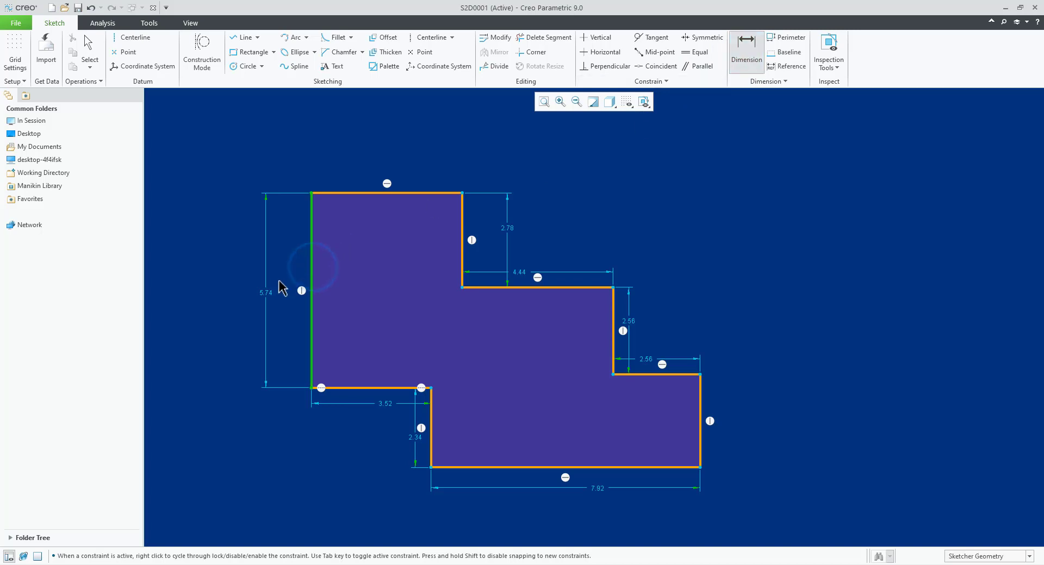
{"action": "middle_click", "coordinate": [279, 288]}
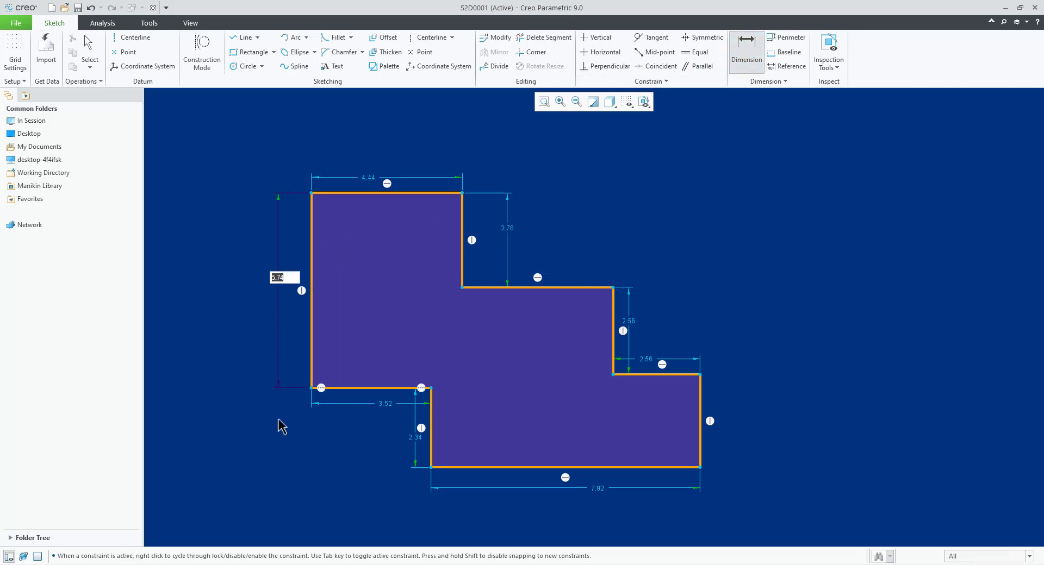
{"action": "key", "text": "Return"}
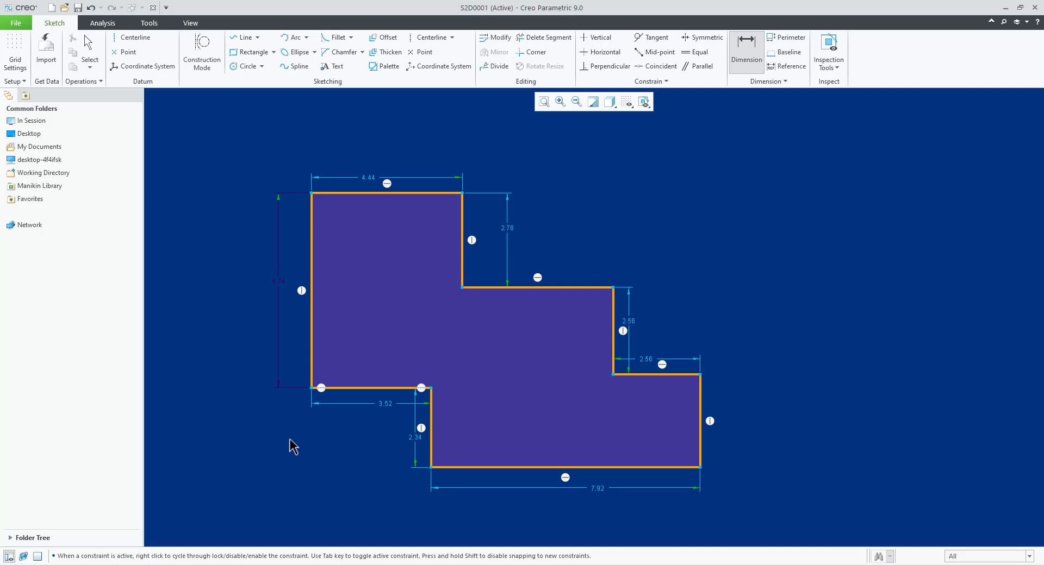
Change the Sketcher's strong dimension color to orange in the program's system colors and apply it
{"action": "left_click", "coordinate": [7, 26]}
{"action": "left_click", "coordinate": [66, 272]}
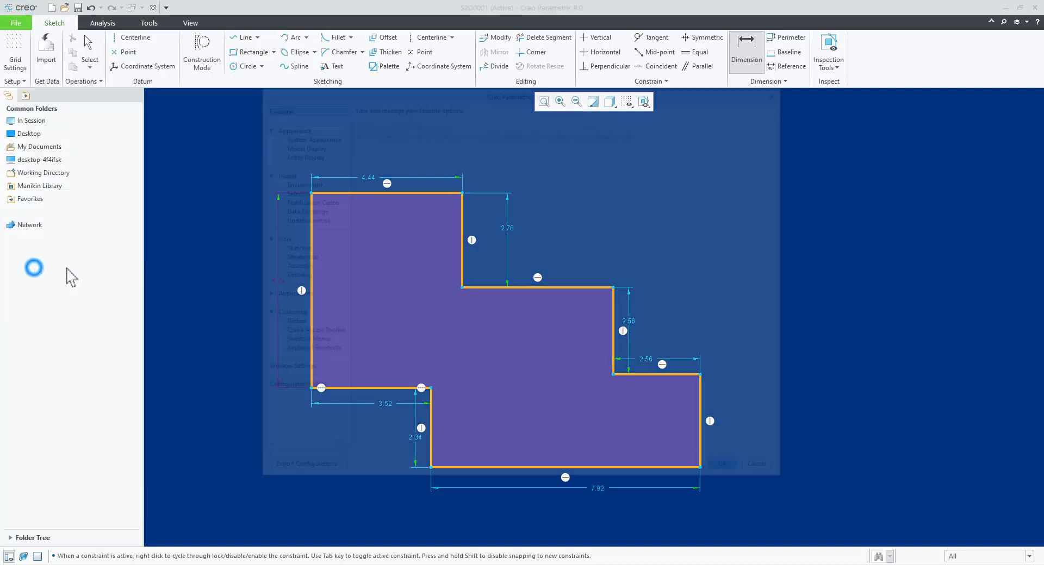
{"action": "left_click", "coordinate": [296, 134]}
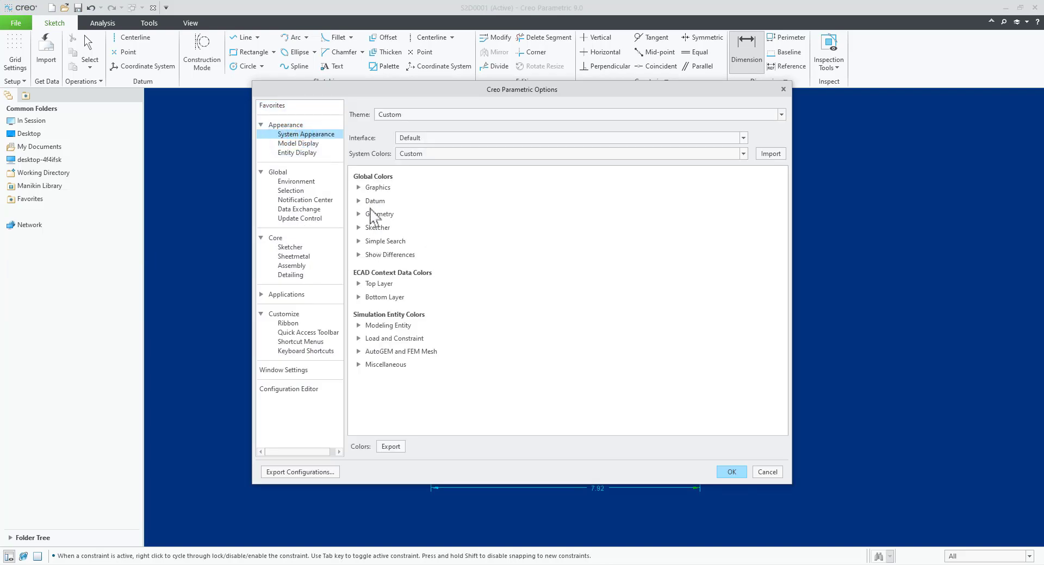
{"action": "left_click", "coordinate": [377, 227]}
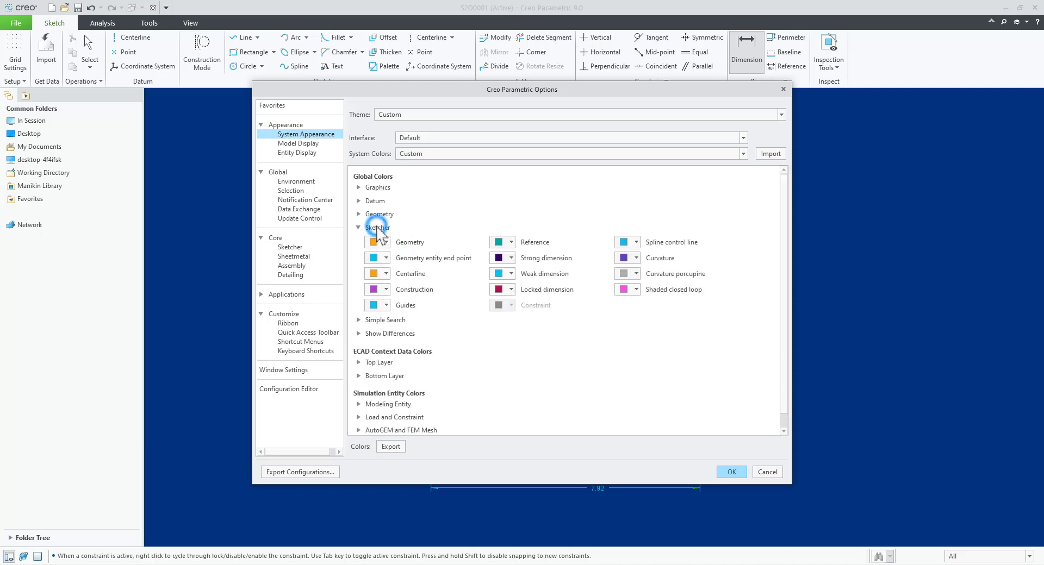
{"action": "left_click_drag", "start_coordinate": [493, 89], "coordinate": [636, 80]}
{"action": "left_click", "coordinate": [654, 248]}
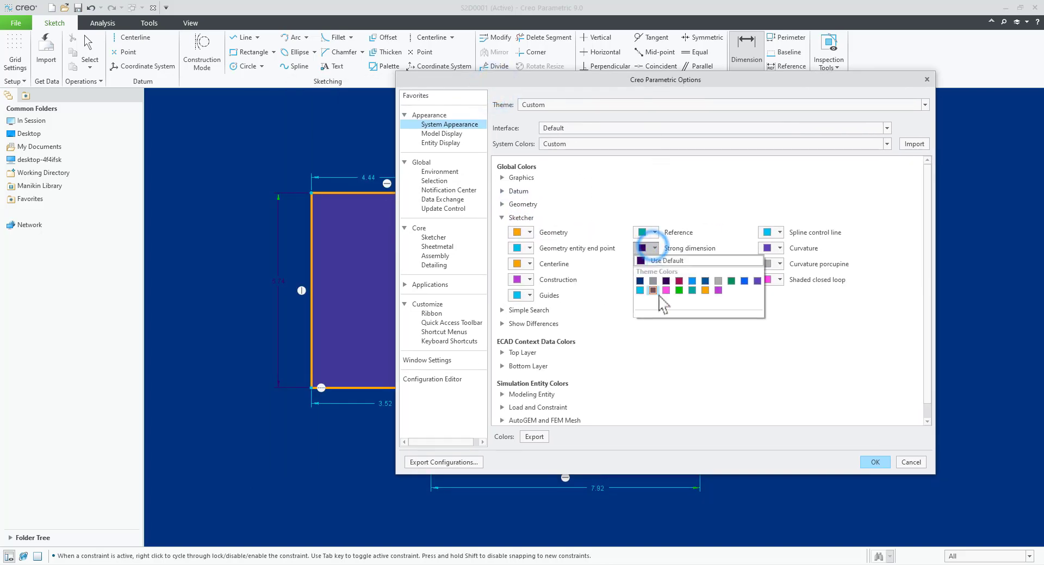
{"action": "left_click", "coordinate": [706, 291]}
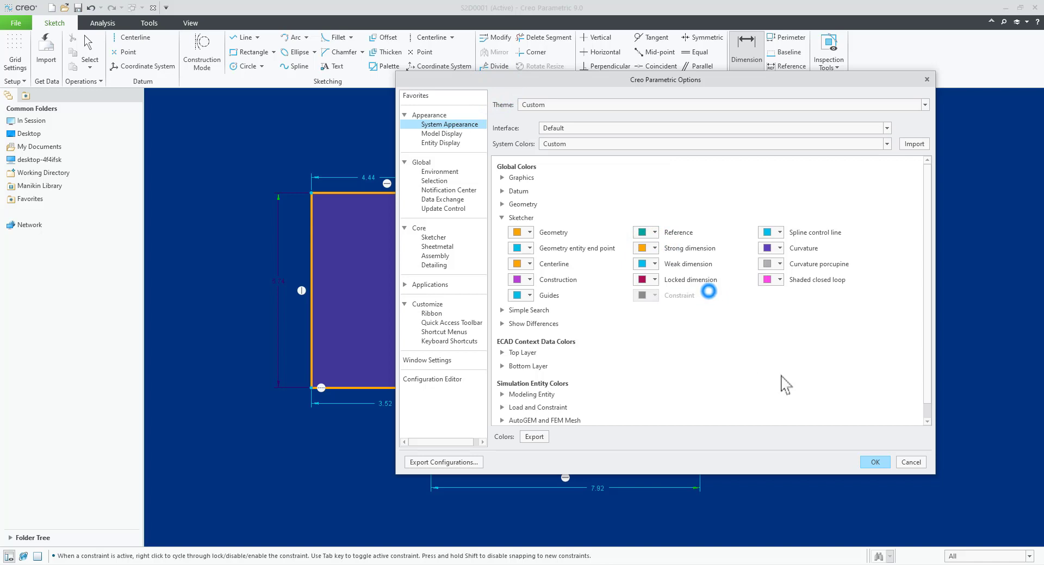
{"action": "left_click", "coordinate": [876, 462]}
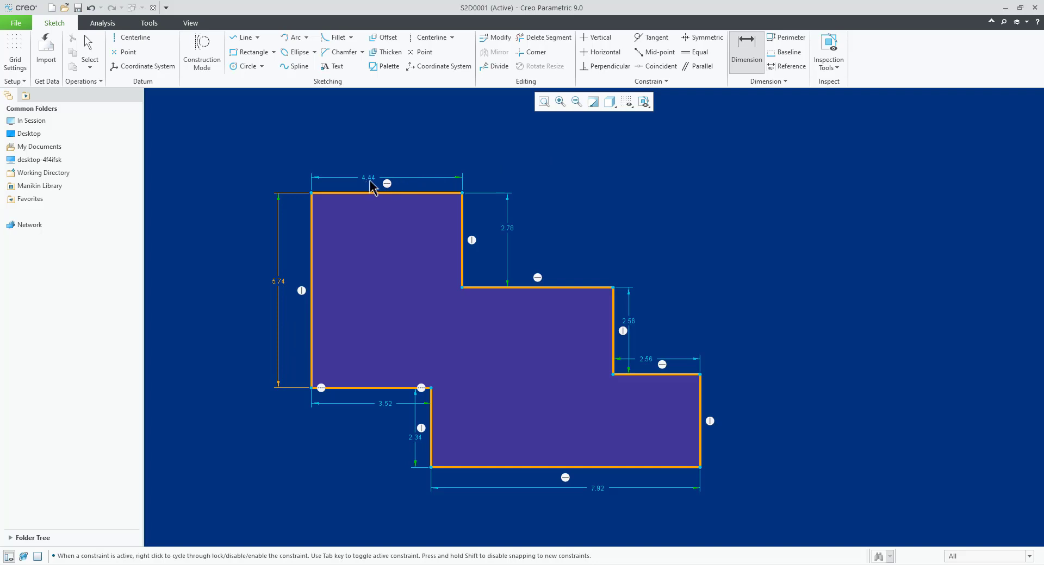
Convert the top edge's weak dimension to a strong one and set it to 5
{"action": "middle_click", "coordinate": [470, 152]}
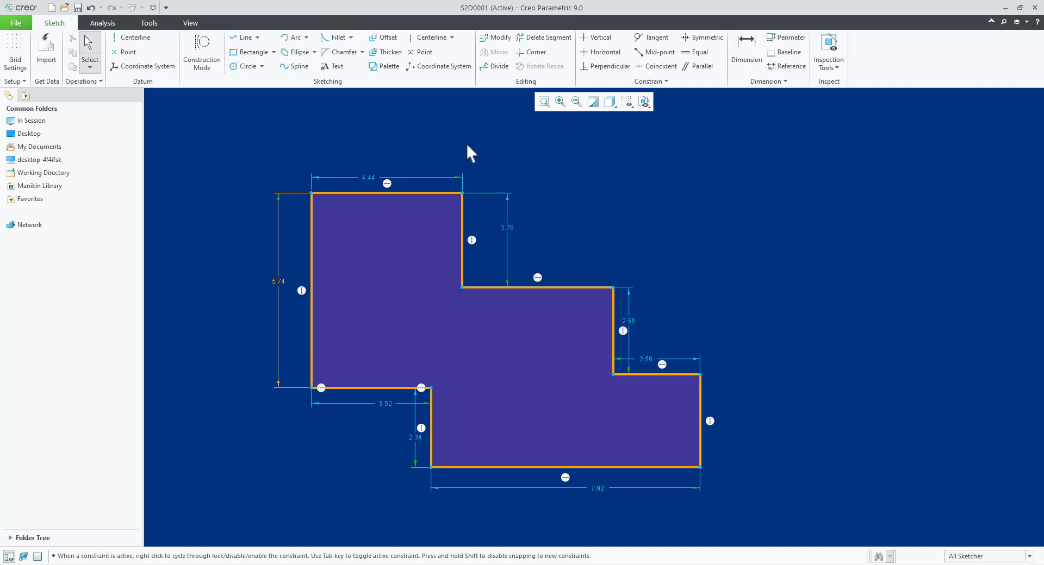
{"action": "left_click", "coordinate": [369, 177]}
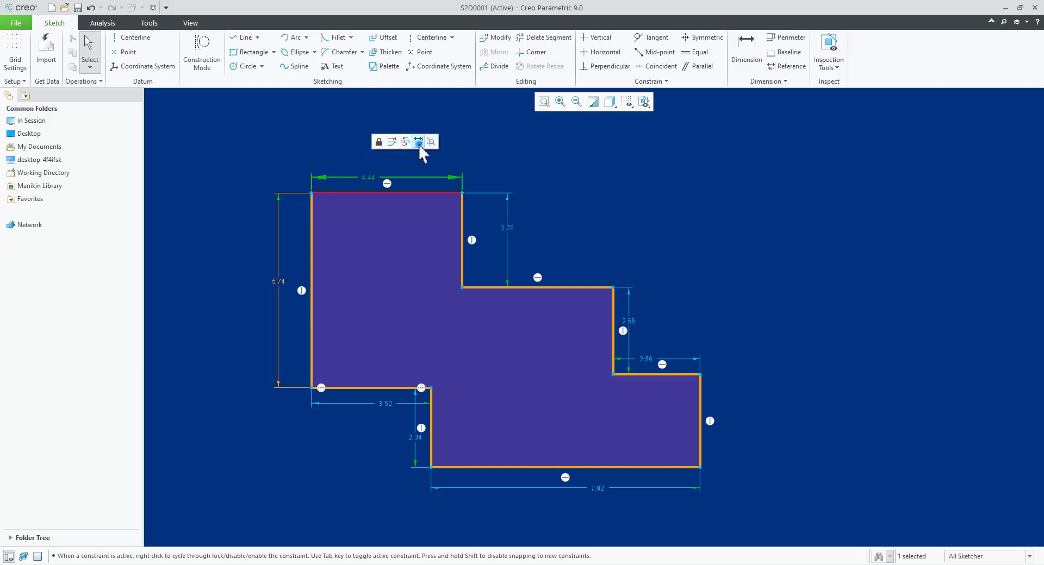
{"action": "left_click", "coordinate": [419, 143]}
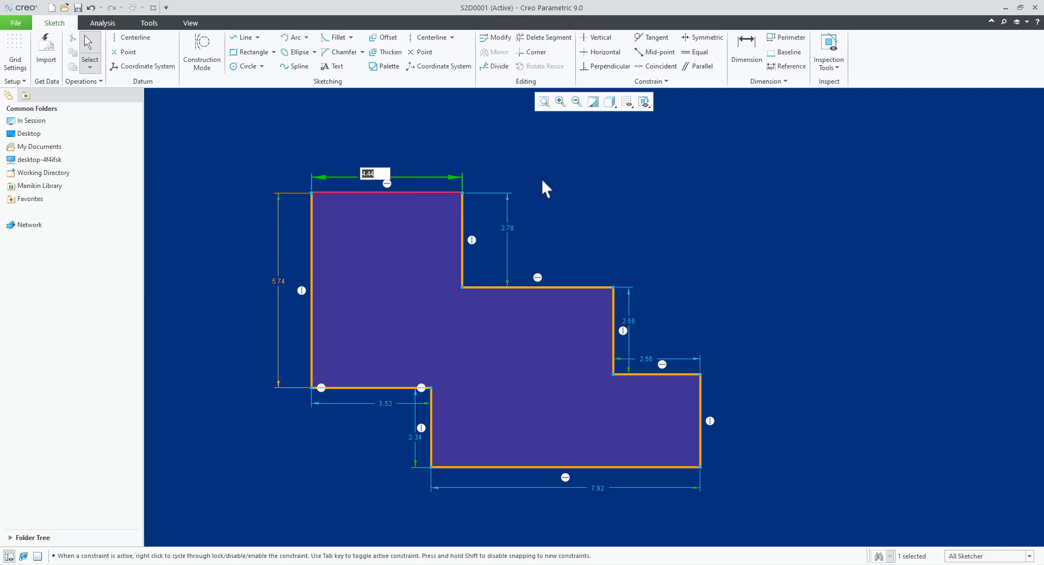
{"action": "type", "text": "5"}
{"action": "key", "text": "Return"}
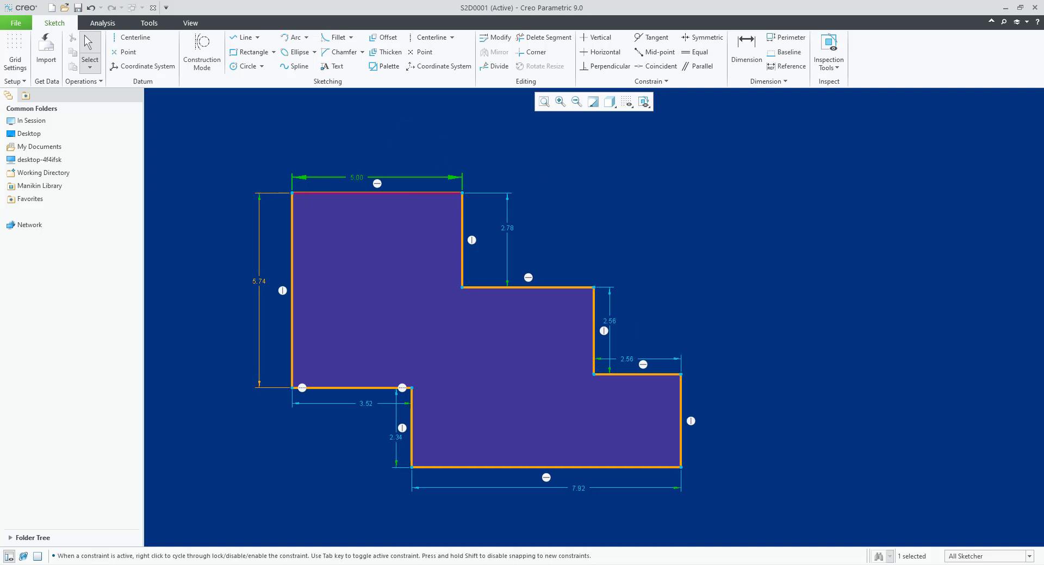
{"action": "left_click", "coordinate": [542, 180]}
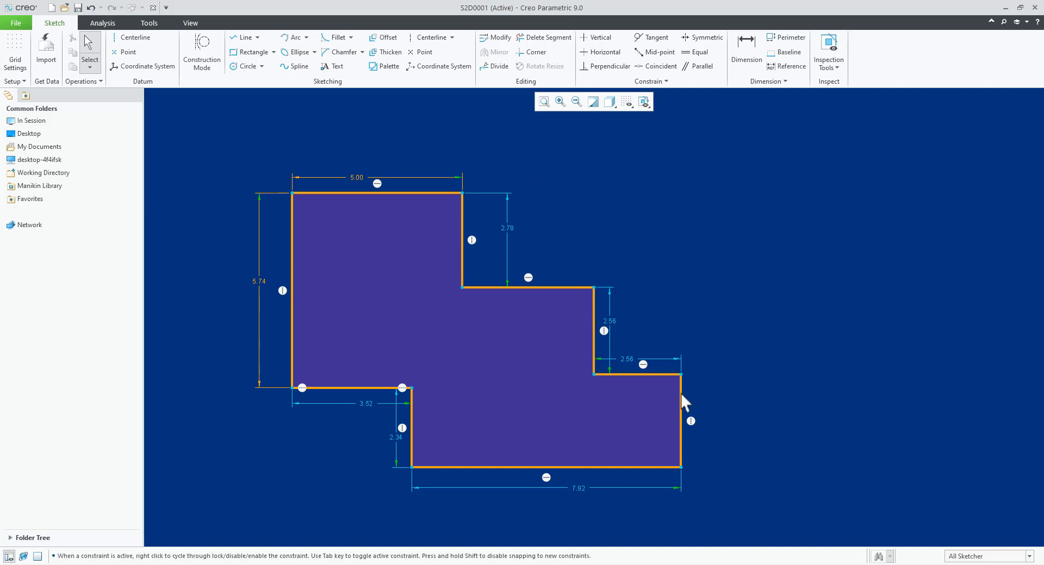
Make the bottom edge's dimension strong and set its length to 9
{"action": "left_click", "coordinate": [584, 485]}
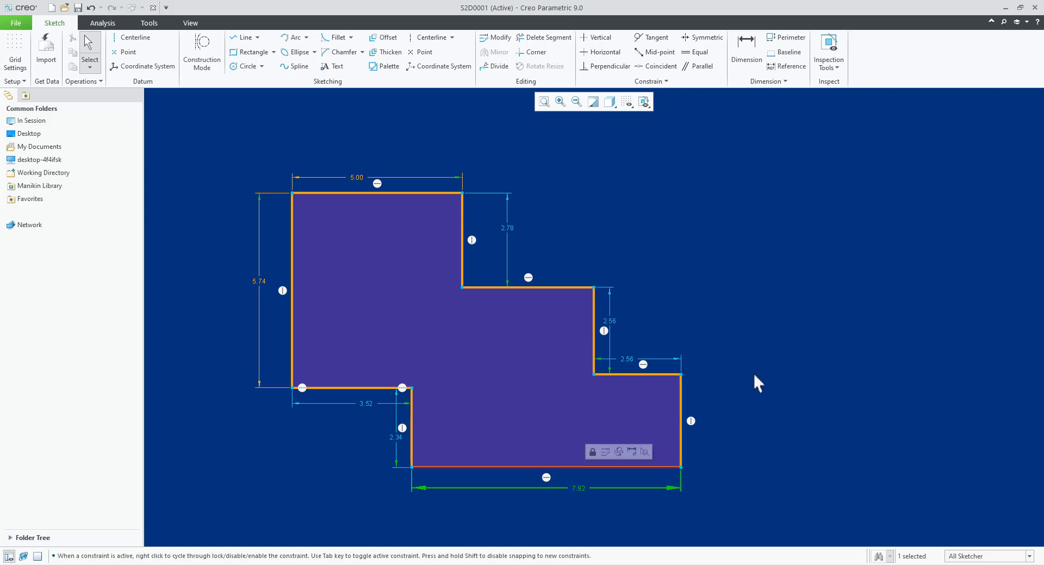
{"action": "key", "text": "ctrl+t"}
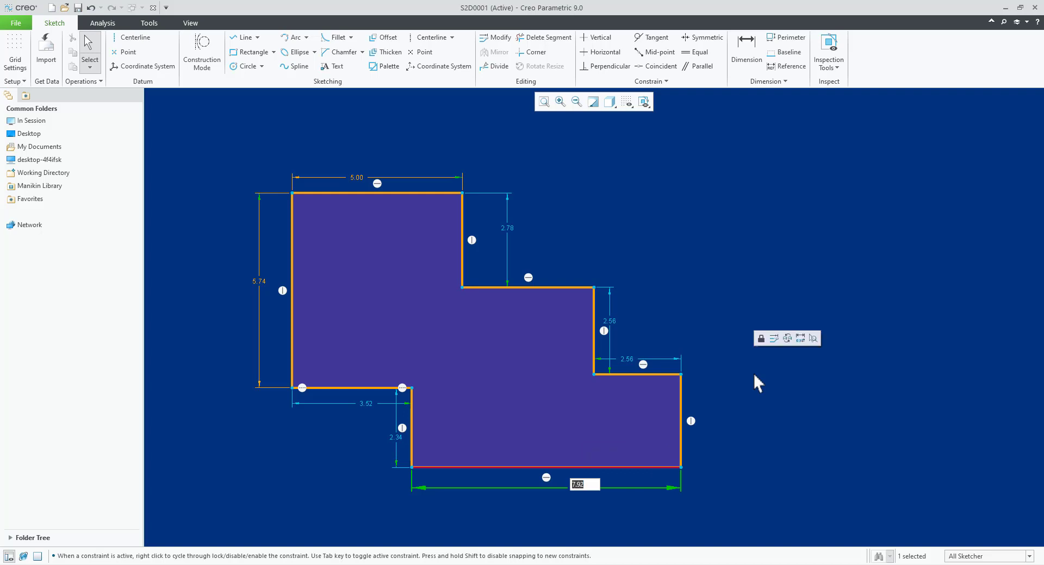
{"action": "key", "text": "Return"}
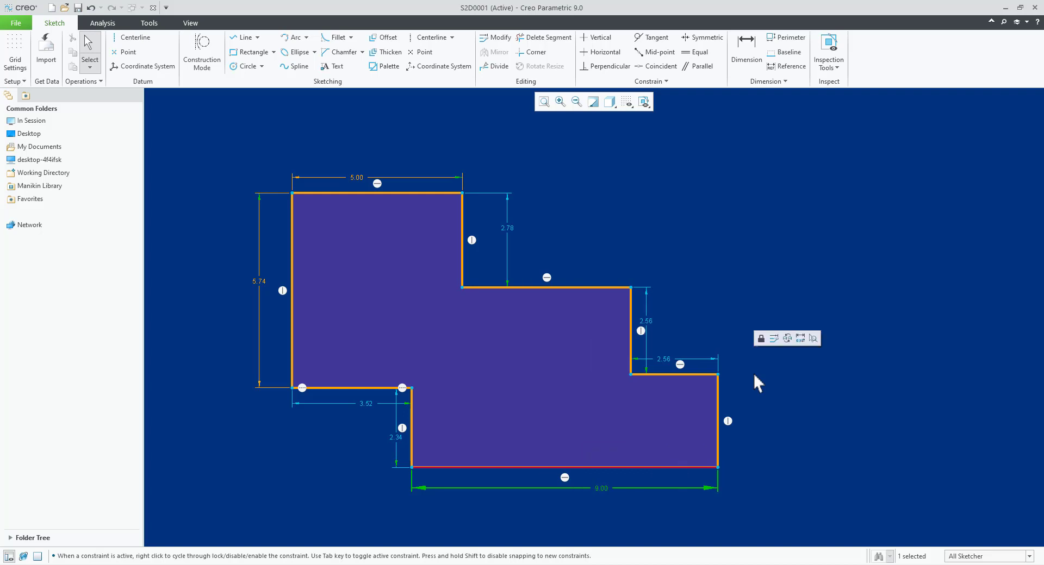
{"action": "left_click", "coordinate": [765, 374]}
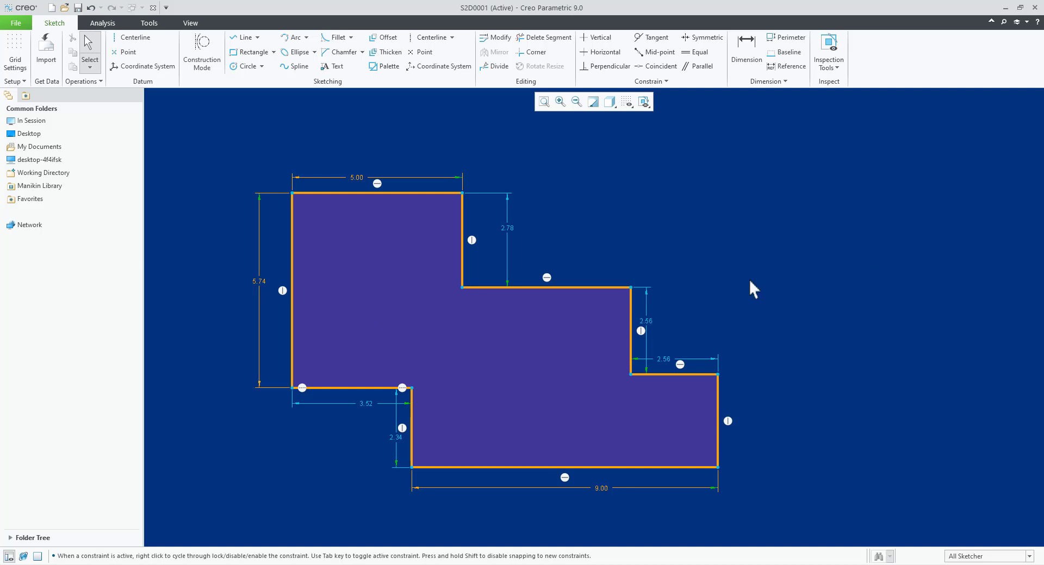
Enable locking of modified dimensions in the Sketcher options and apply the setting
{"action": "left_click", "coordinate": [16, 23]}
{"action": "left_click", "coordinate": [18, 275]}
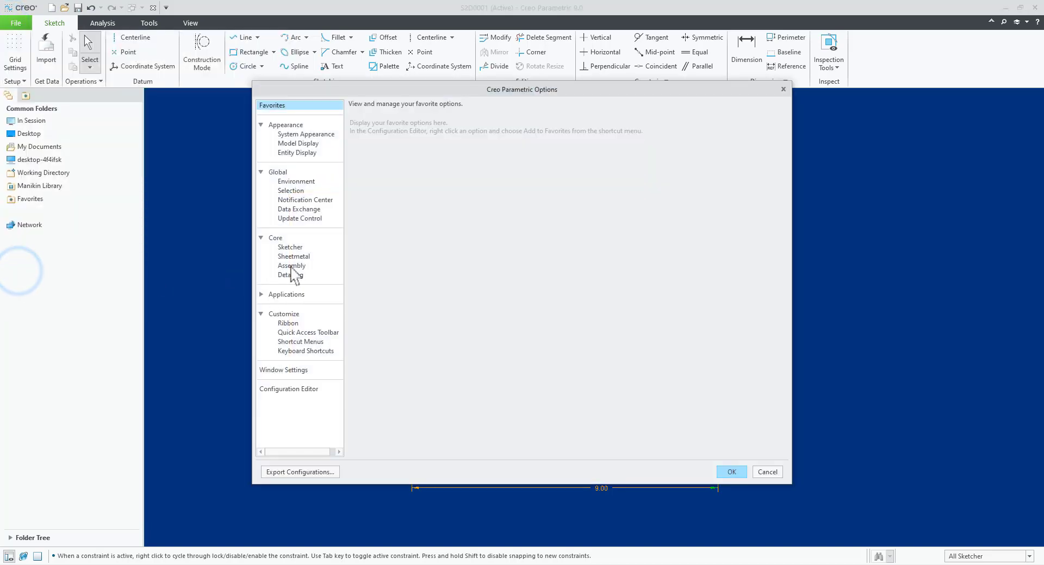
{"action": "left_click", "coordinate": [292, 248]}
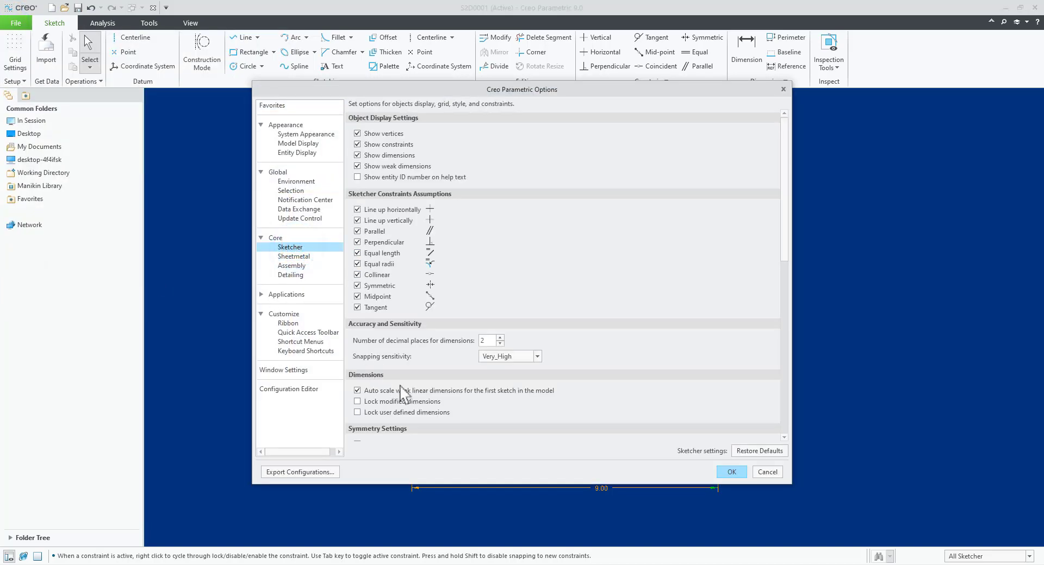
{"action": "left_click", "coordinate": [384, 404]}
{"action": "left_click", "coordinate": [731, 472]}
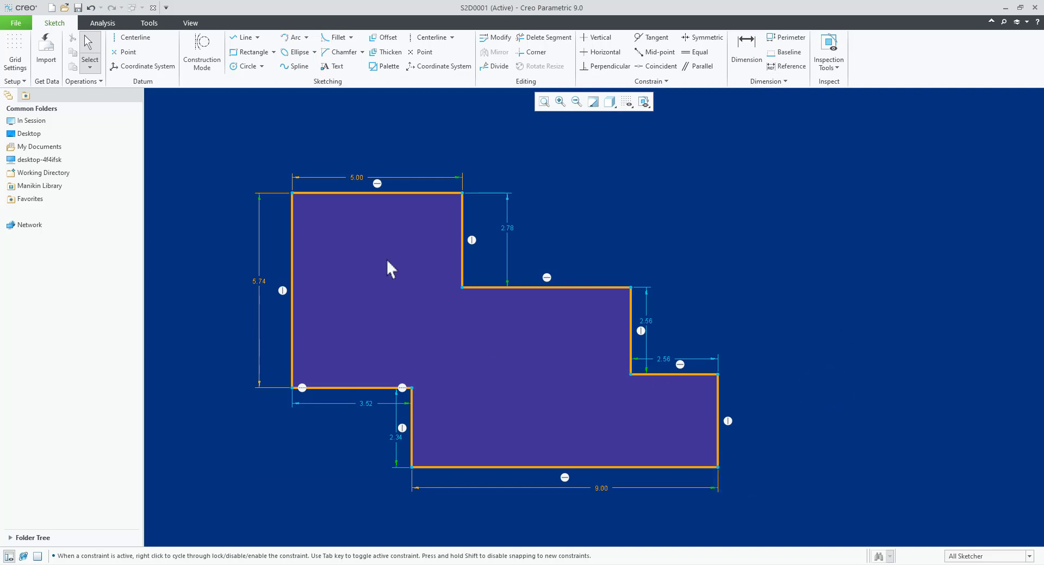
Set the length of the short horizontal edge at the profile's lower left to 6 and move its dimension farther below the edge
{"action": "left_click", "coordinate": [263, 282]}
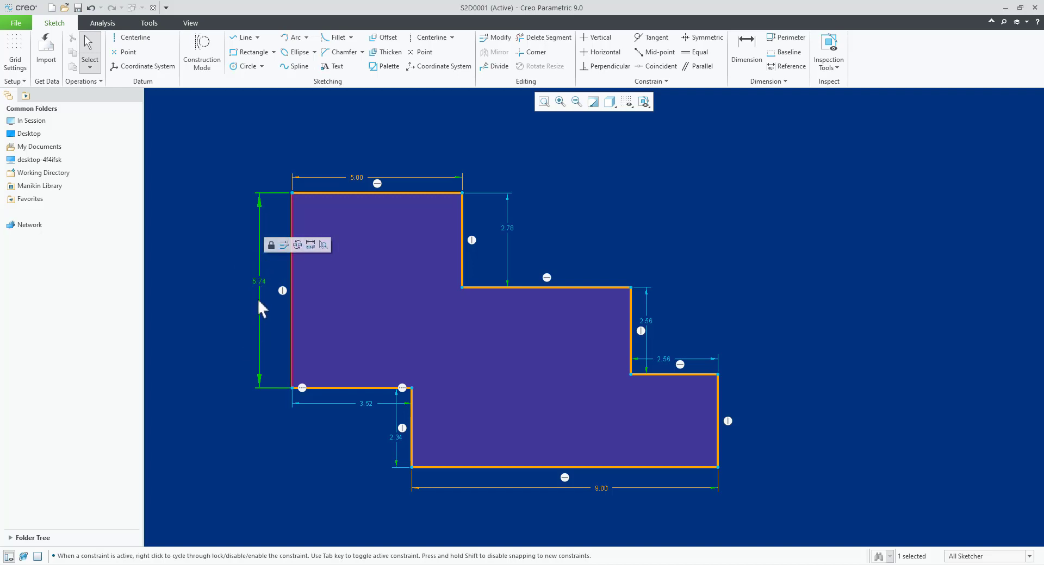
{"action": "left_click", "coordinate": [233, 302]}
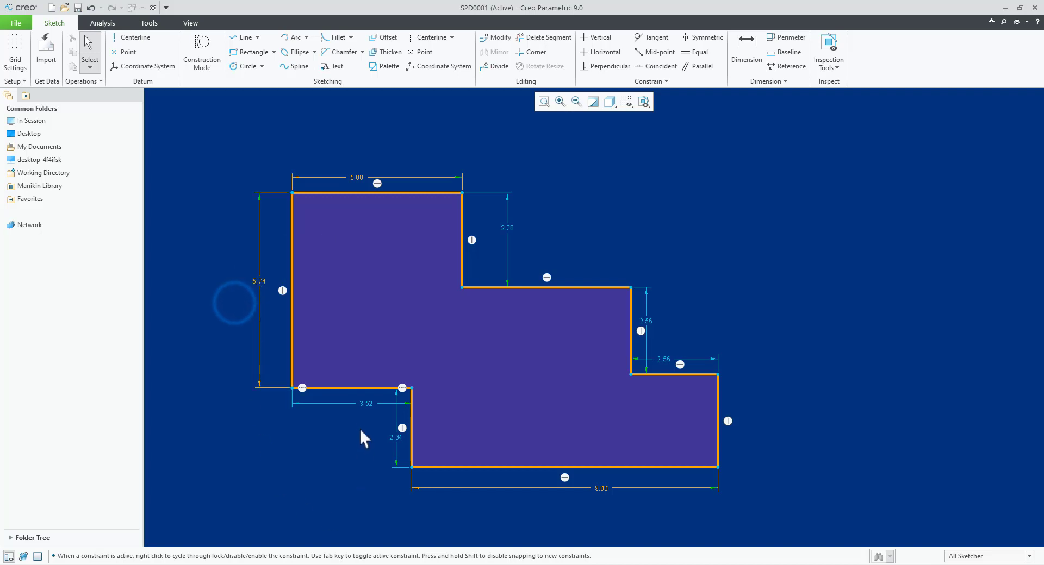
{"action": "left_click", "coordinate": [365, 404]}
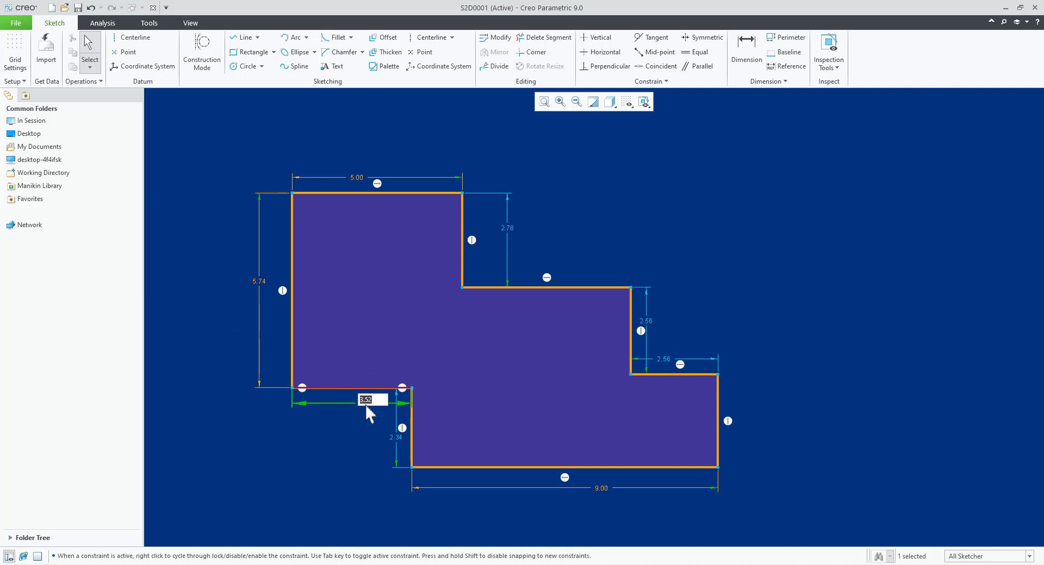
{"action": "type", "text": "6"}
{"action": "key", "text": "Return"}
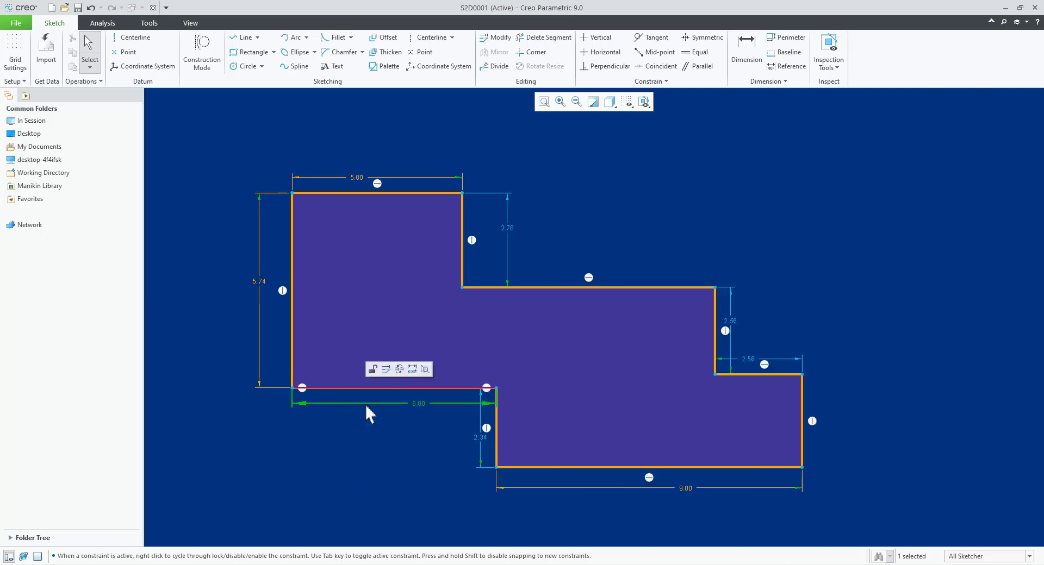
{"action": "left_click", "coordinate": [401, 430]}
{"action": "left_click_drag", "start_coordinate": [420, 401], "coordinate": [408, 438]}
{"action": "left_click", "coordinate": [408, 478]}
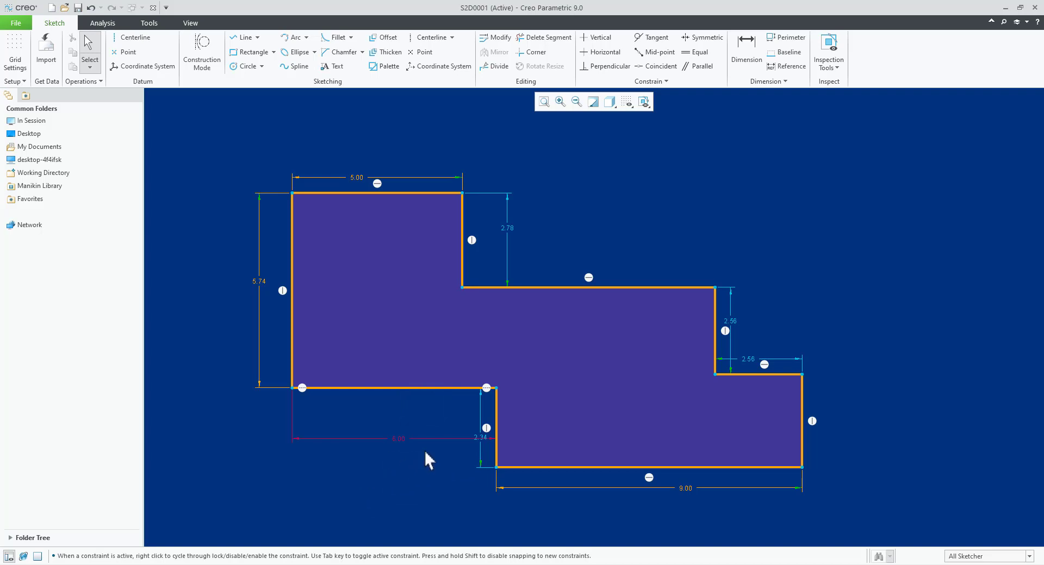
Change the locked dimension of the lower-left horizontal edge to 8
{"action": "double_click", "coordinate": [405, 441]}
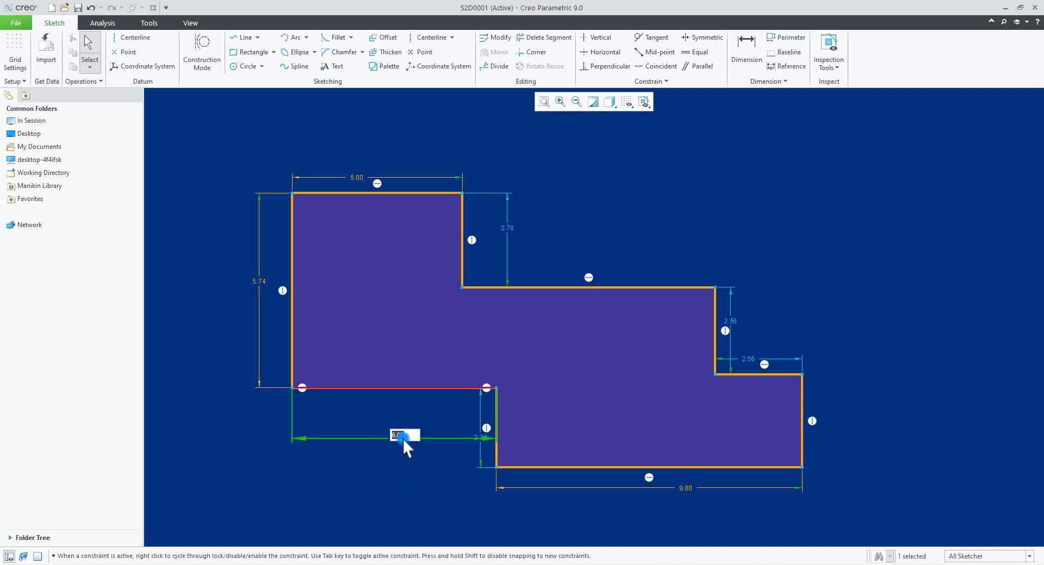
{"action": "type", "text": "8"}
{"action": "key", "text": "Return"}
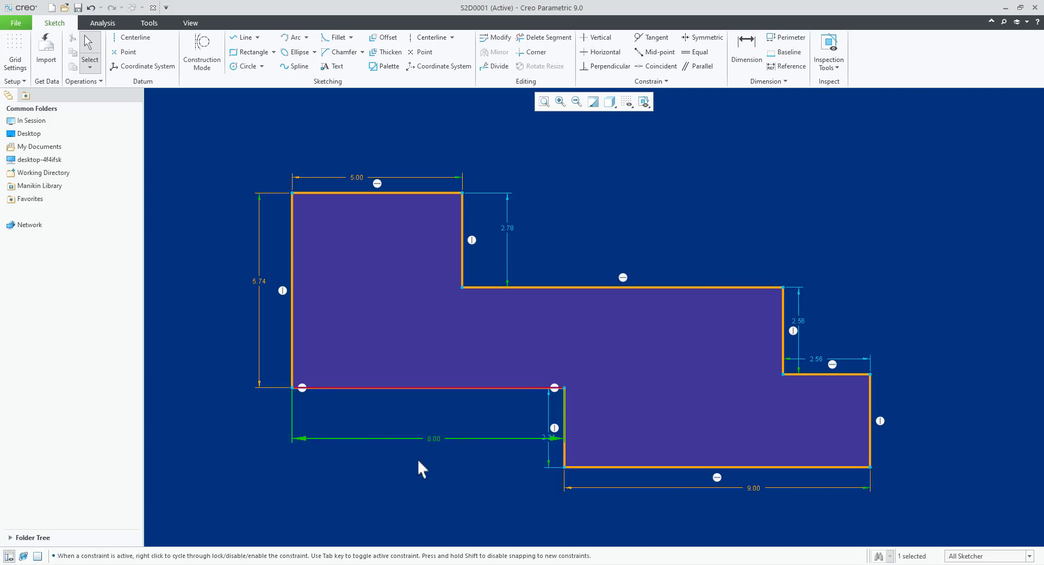
{"action": "left_click", "coordinate": [419, 460]}
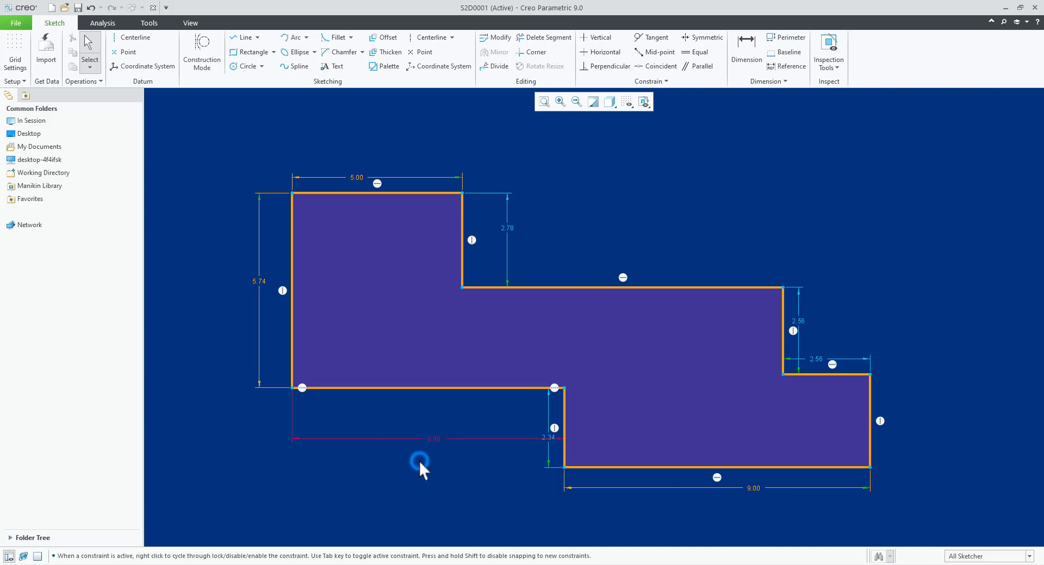
Set the Sketcher color for locked dimensions to orange in the system appearance options and apply it
{"action": "left_click", "coordinate": [14, 24]}
{"action": "left_click", "coordinate": [25, 268]}
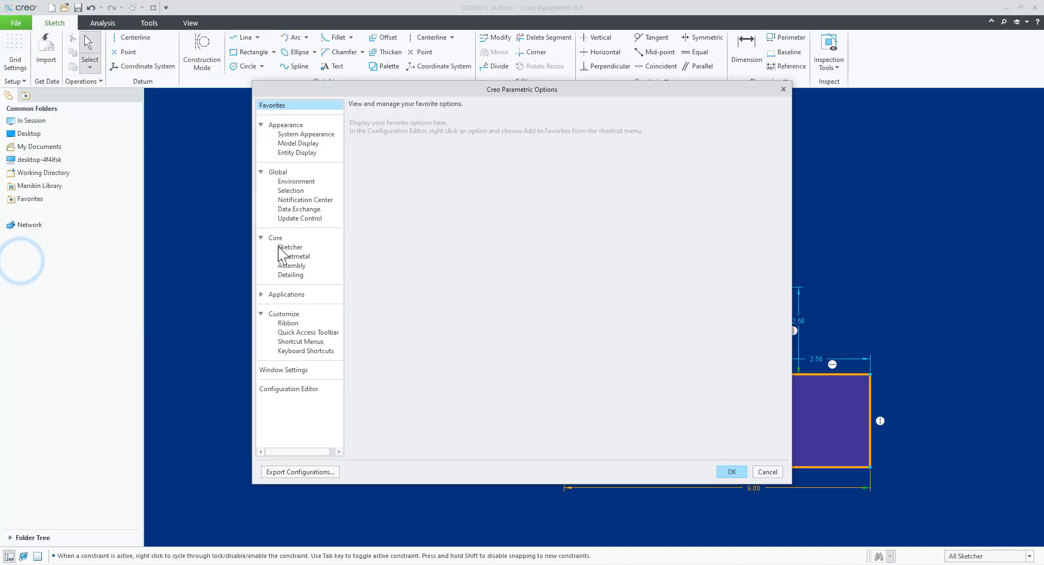
{"action": "left_click", "coordinate": [305, 134]}
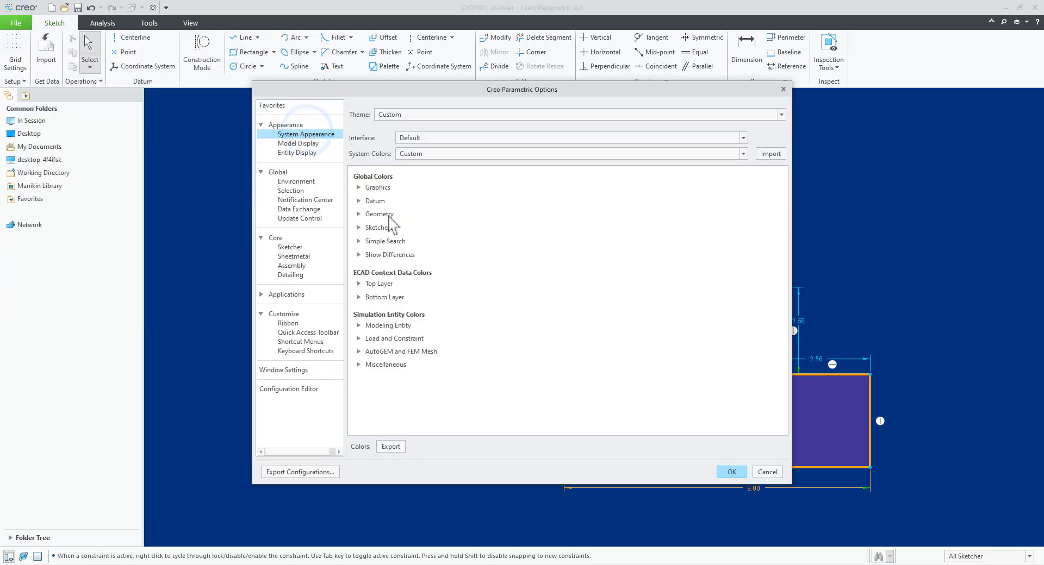
{"action": "left_click", "coordinate": [379, 227]}
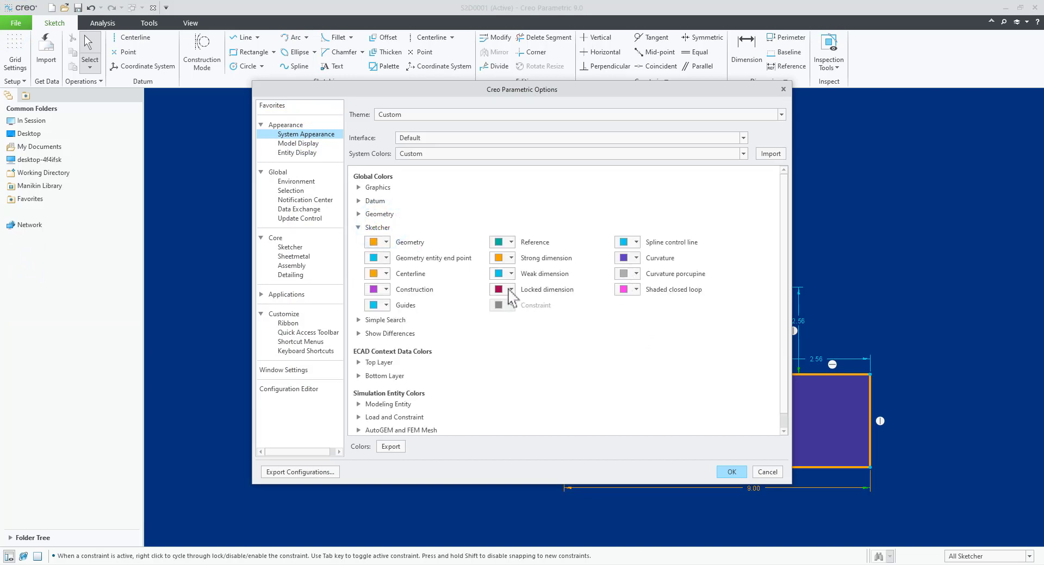
{"action": "left_click", "coordinate": [511, 290]}
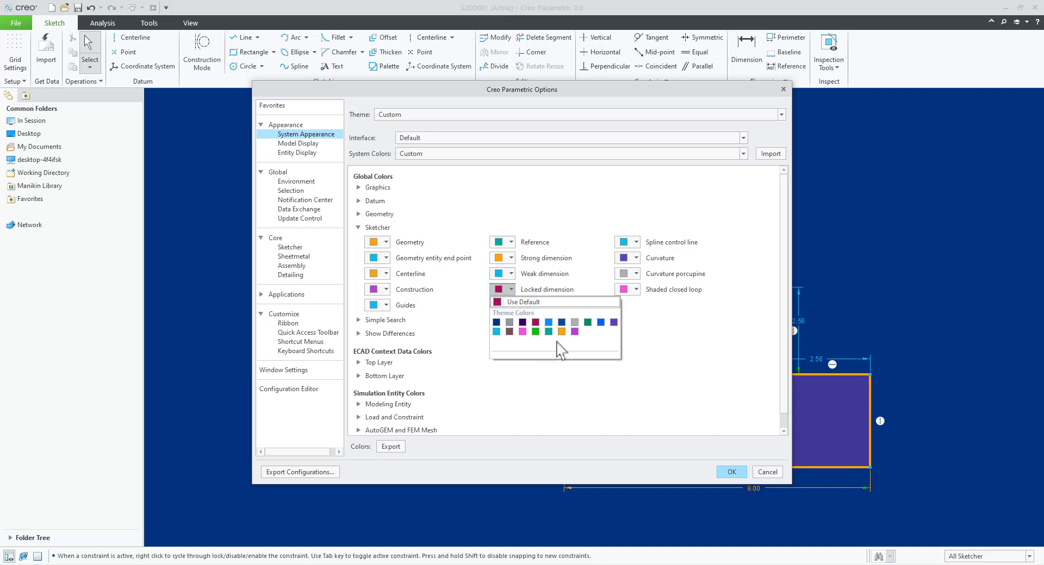
{"action": "left_click", "coordinate": [562, 331]}
{"action": "left_click", "coordinate": [731, 472]}
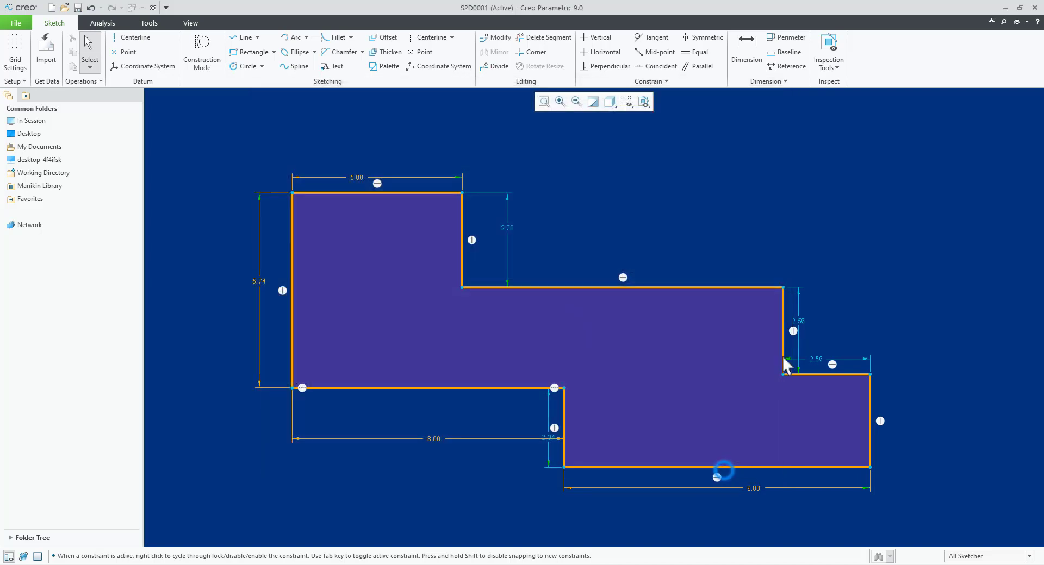
Undo the profile's dimension edits back to all weak dimensions, then window-select the whole sketch and clear the selection
{"action": "scroll", "coordinate": [435, 426], "scroll_direction": "up", "scroll_amount": 2}
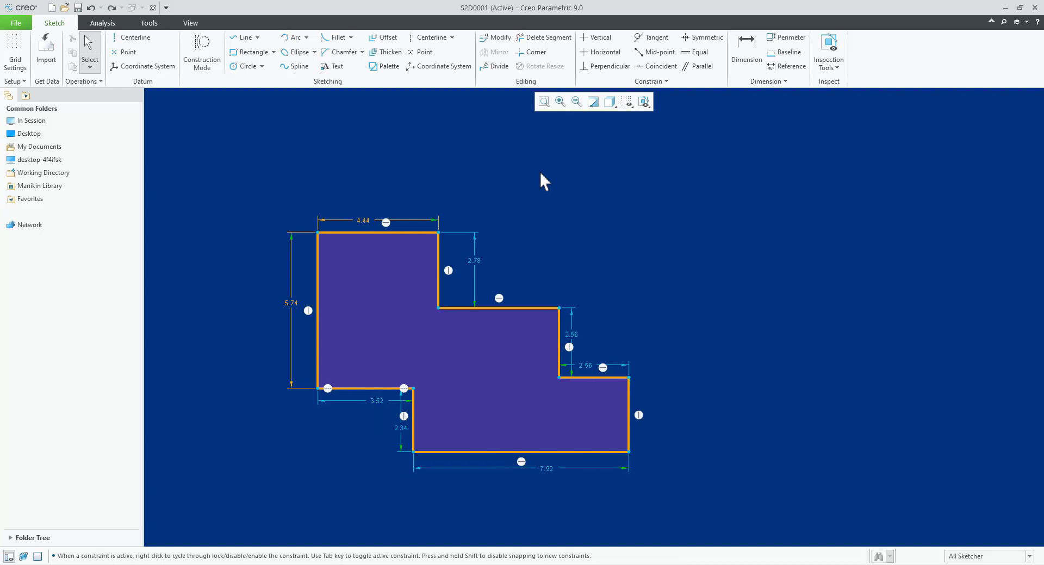
{"action": "left_click", "coordinate": [575, 195]}
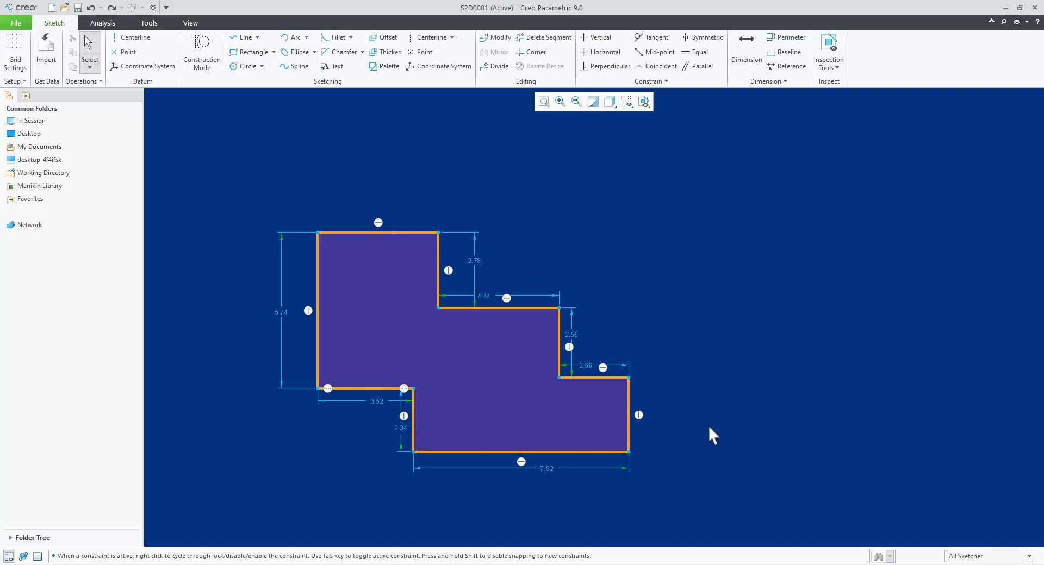
{"action": "mouse_move", "coordinate": [243, 177]}
{"action": "left_mouse_down"}
{"action": "mouse_move", "coordinate": [534, 421]}
{"action": "mouse_move", "coordinate": [699, 485]}
{"action": "left_mouse_up"}
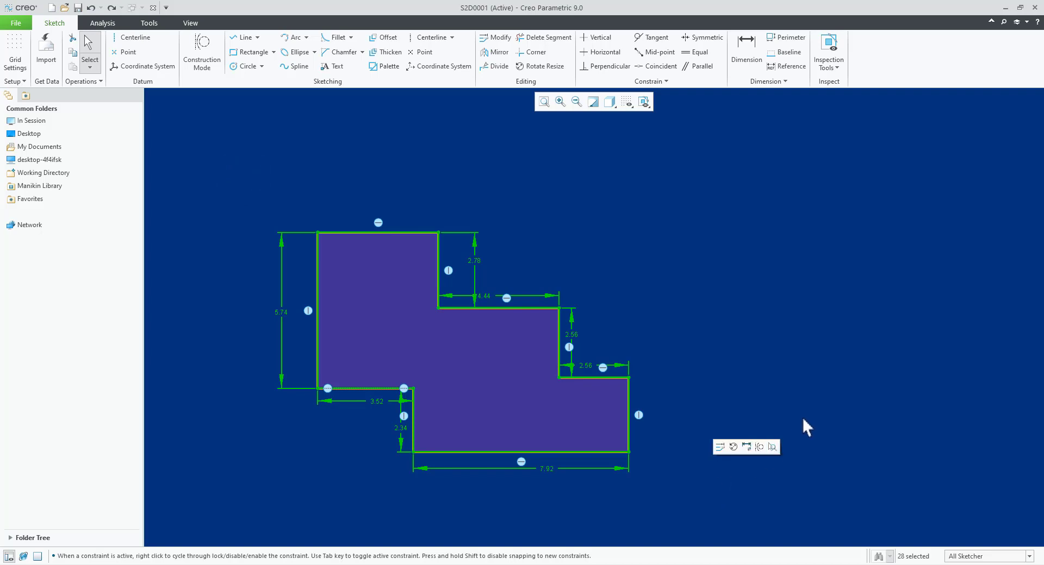
{"action": "left_click", "coordinate": [856, 353]}
{"action": "mouse_move", "coordinate": [252, 184]}
{"action": "left_mouse_down"}
{"action": "mouse_move", "coordinate": [435, 411]}
{"action": "mouse_move", "coordinate": [673, 491]}
{"action": "left_mouse_up"}
{"action": "left_click", "coordinate": [721, 478]}
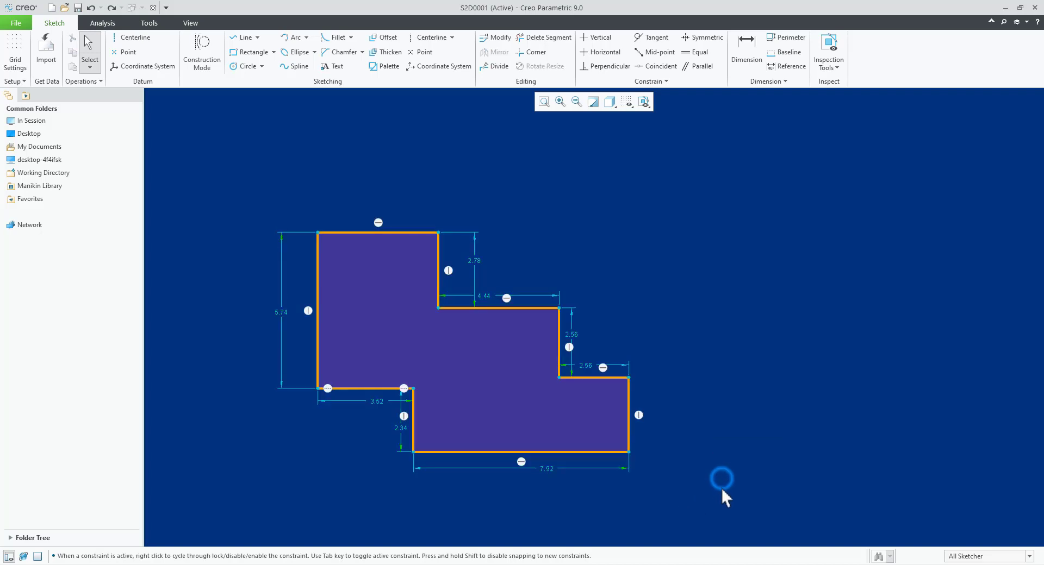
Reset the graphics background color to its default in the system appearance options and apply it
{"action": "left_click", "coordinate": [16, 23]}
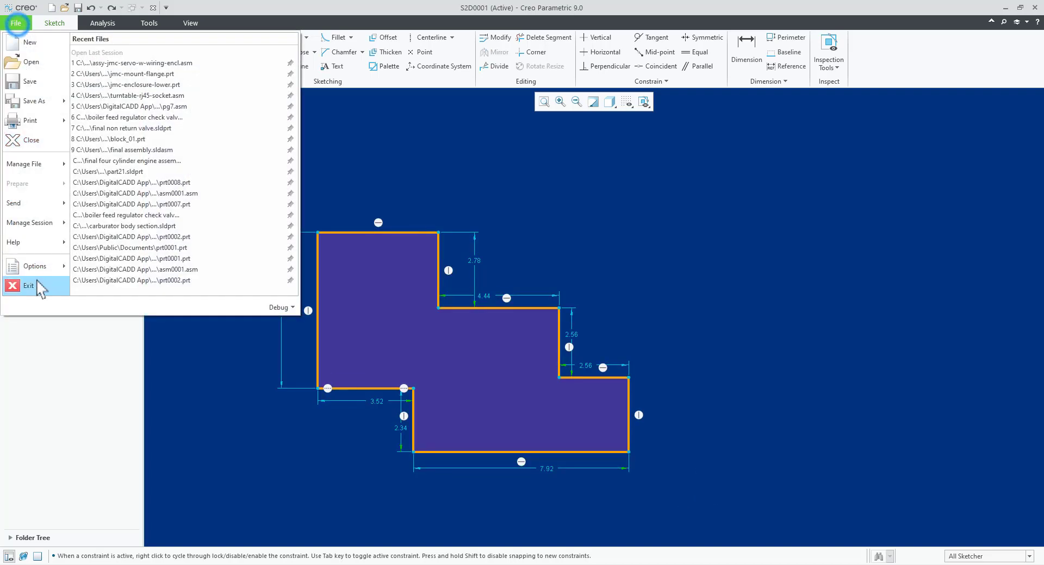
{"action": "left_click", "coordinate": [40, 267]}
{"action": "left_click", "coordinate": [305, 135]}
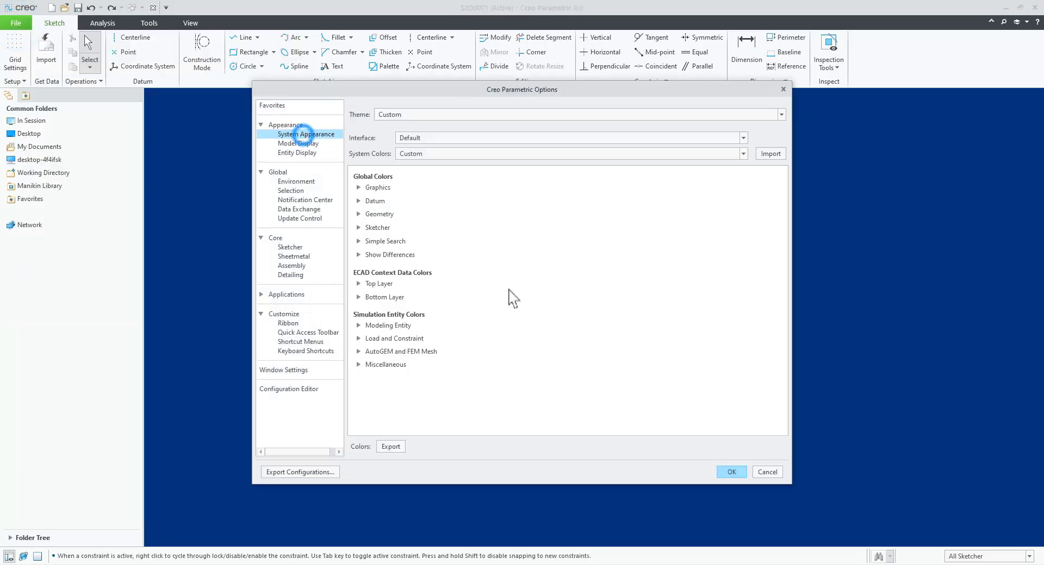
{"action": "left_click", "coordinate": [378, 188]}
{"action": "left_click", "coordinate": [635, 249]}
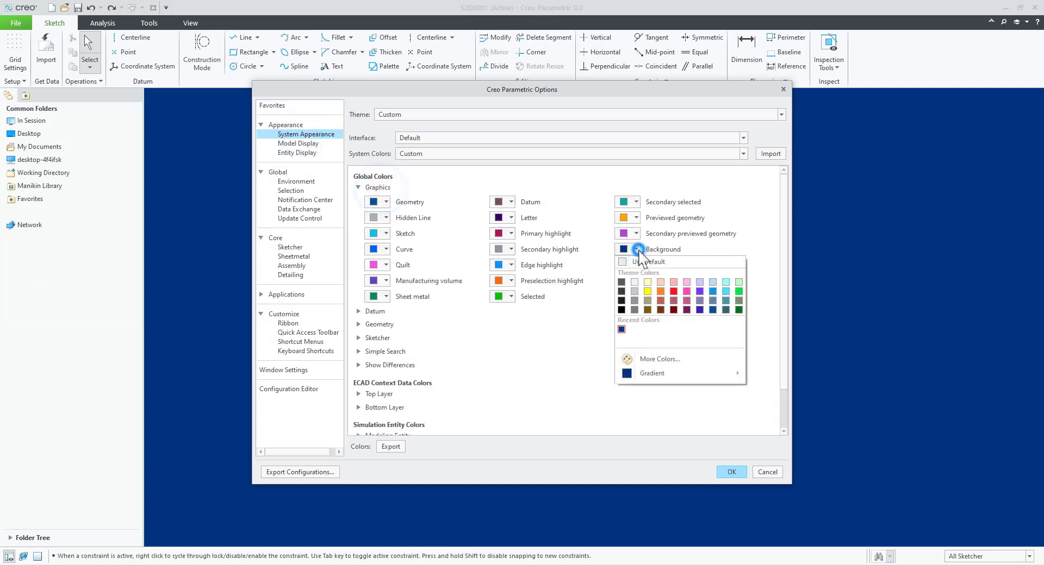
{"action": "left_click", "coordinate": [640, 262]}
{"action": "left_click", "coordinate": [731, 472]}
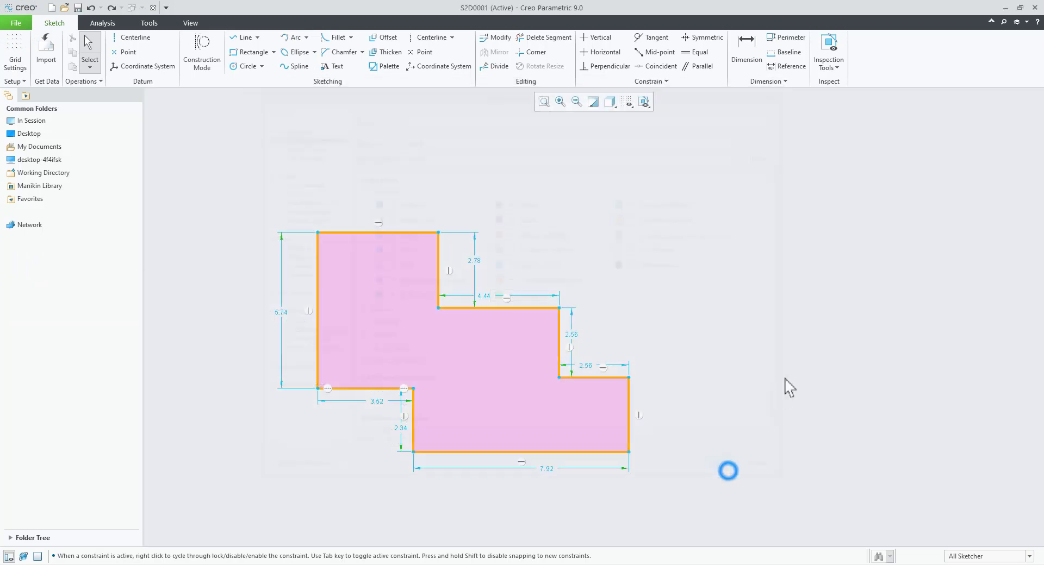
Select the whole stepped profile and convert all of its weak dimensions to strong
{"action": "mouse_move", "coordinate": [256, 191]}
{"action": "left_mouse_down"}
{"action": "mouse_move", "coordinate": [602, 492]}
{"action": "mouse_move", "coordinate": [681, 520]}
{"action": "left_mouse_up"}
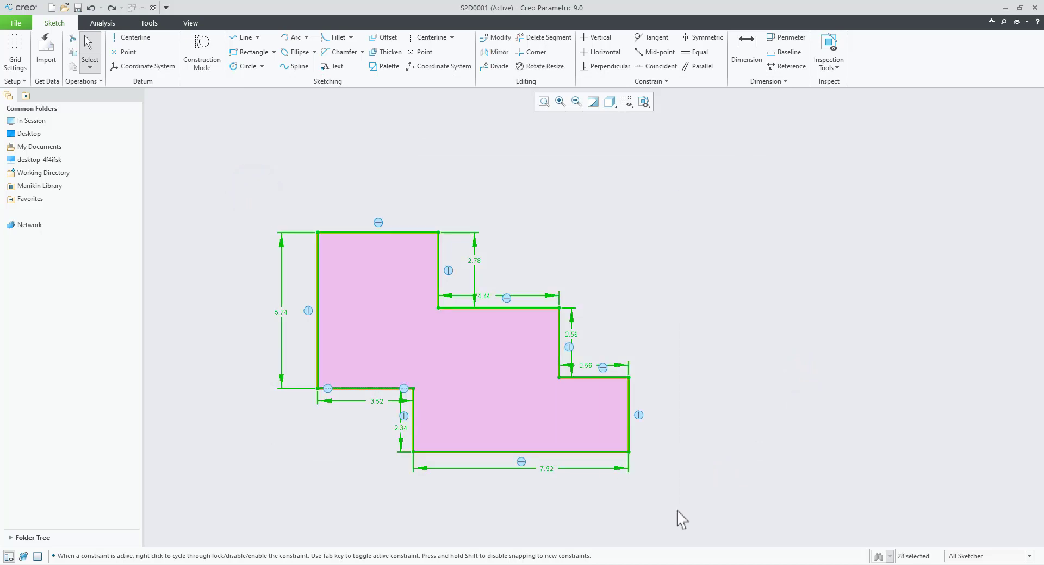
{"action": "left_click", "coordinate": [92, 81]}
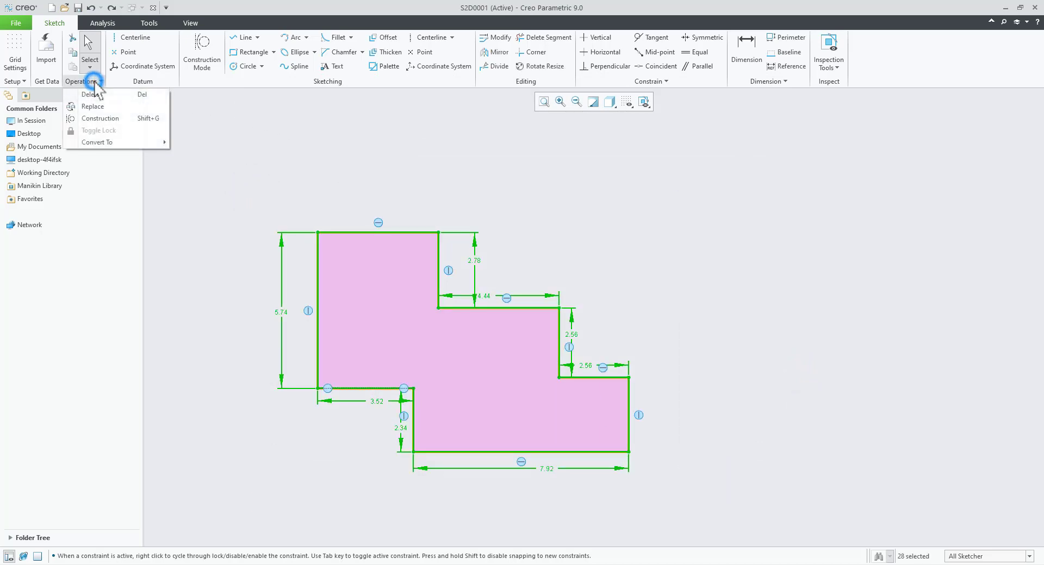
{"action": "mouse_move", "coordinate": [89, 144]}
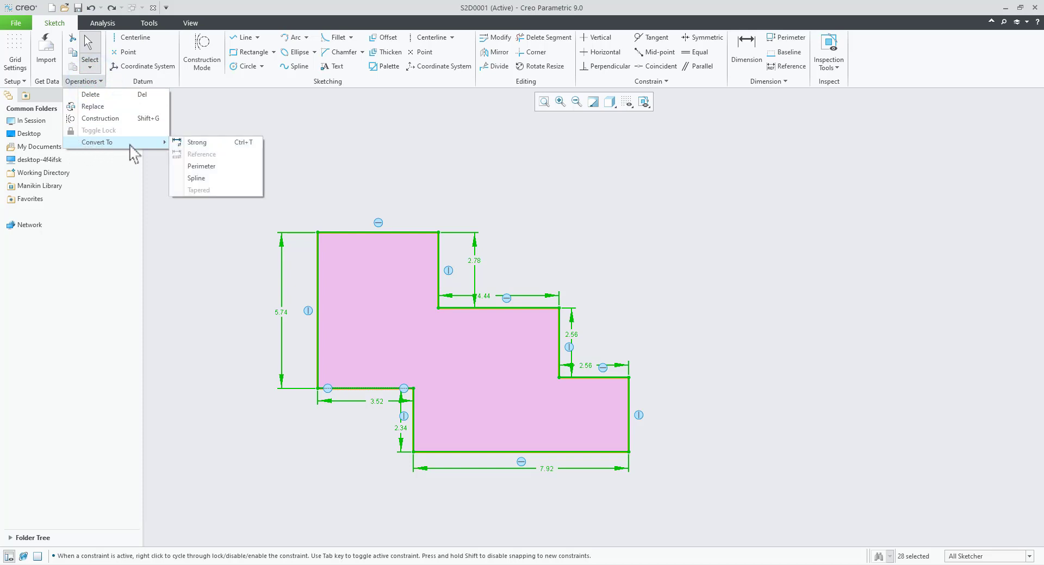
{"action": "left_click", "coordinate": [243, 143]}
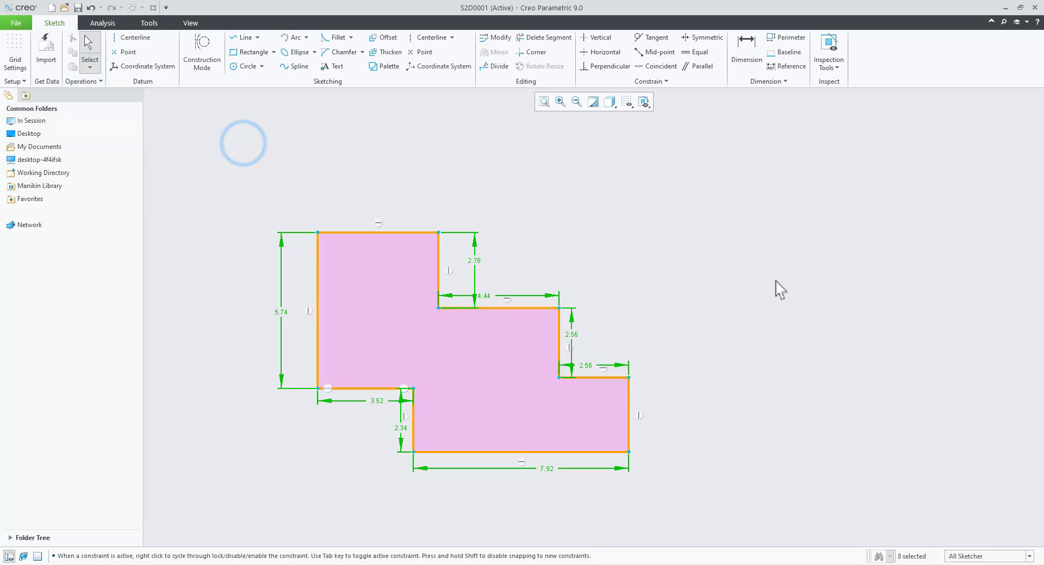
{"action": "left_click", "coordinate": [776, 279]}
{"action": "scroll", "coordinate": [317, 389], "scroll_direction": "up", "scroll_amount": 1}
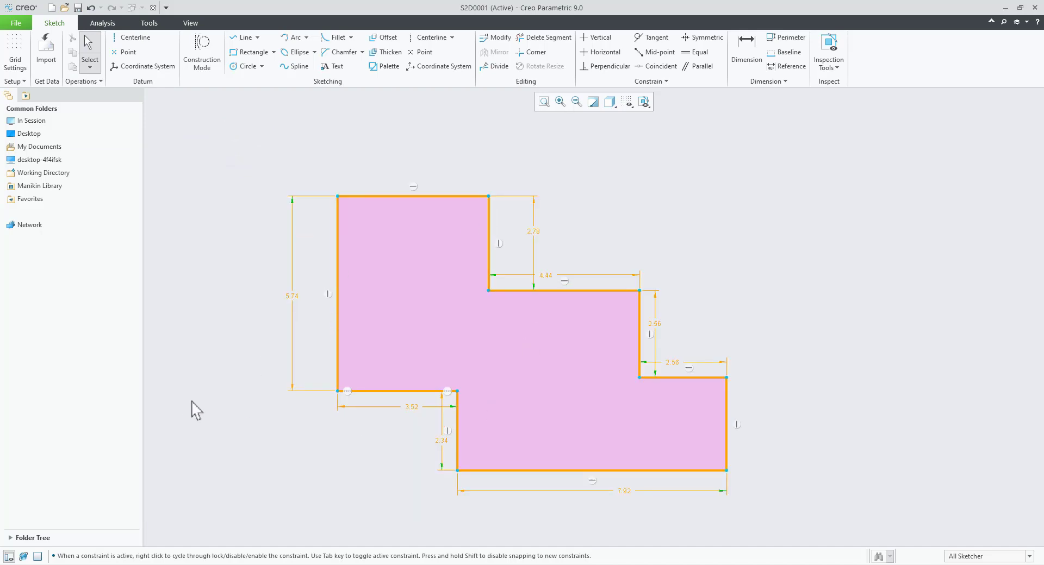
Set the Sketcher colors for strong and locked dimensions to blue in the system appearance options and apply them
{"action": "left_click", "coordinate": [15, 23]}
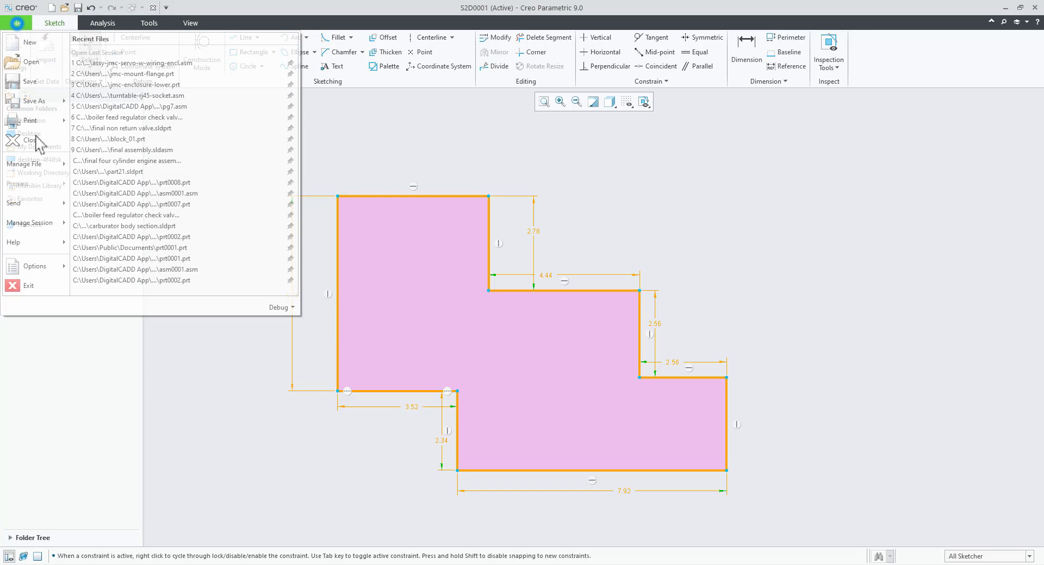
{"action": "left_click", "coordinate": [34, 266]}
{"action": "left_click", "coordinate": [156, 64]}
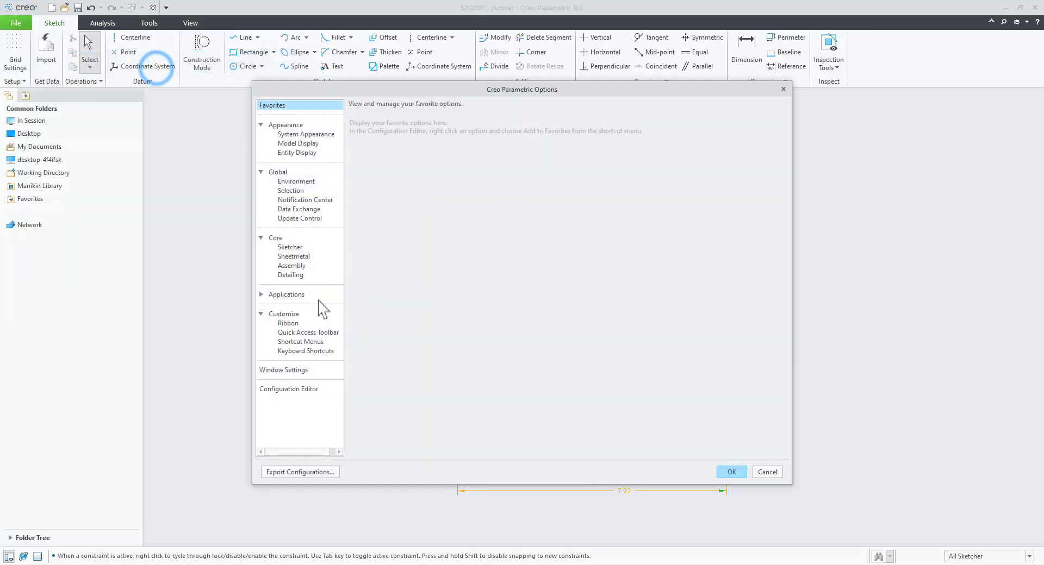
{"action": "left_click", "coordinate": [306, 134]}
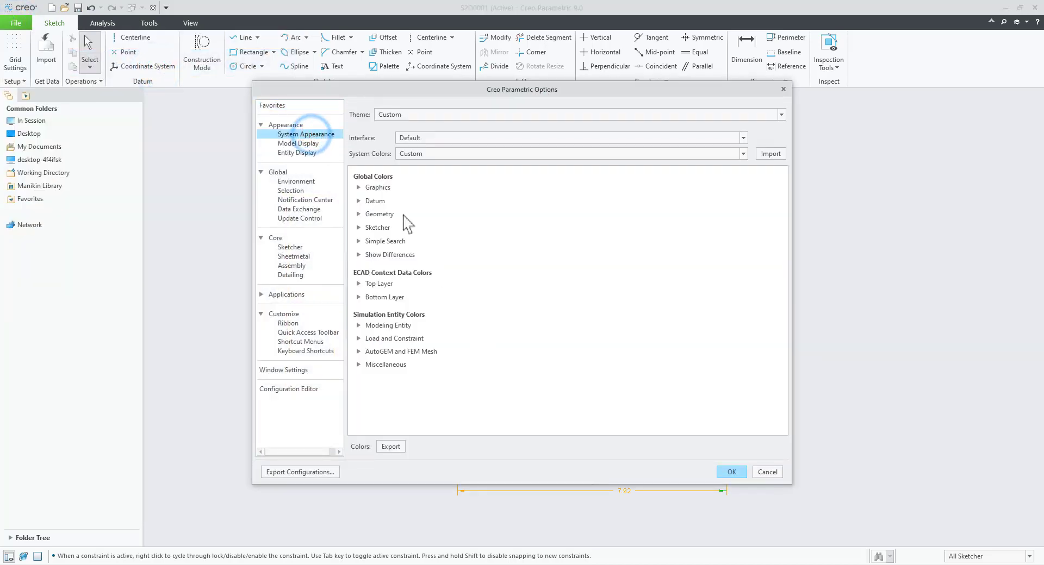
{"action": "left_click", "coordinate": [378, 227]}
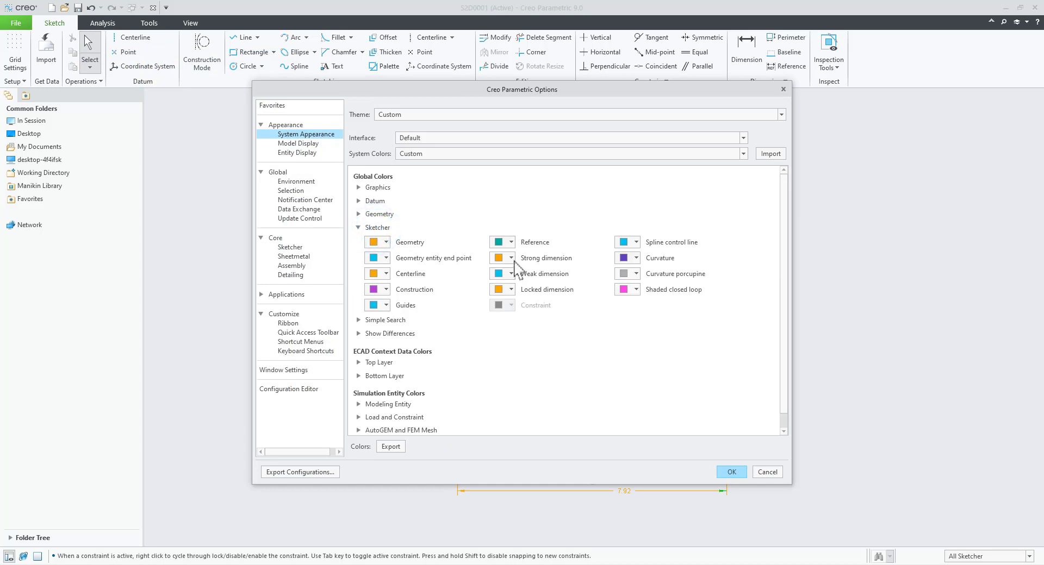
{"action": "left_click", "coordinate": [511, 258]}
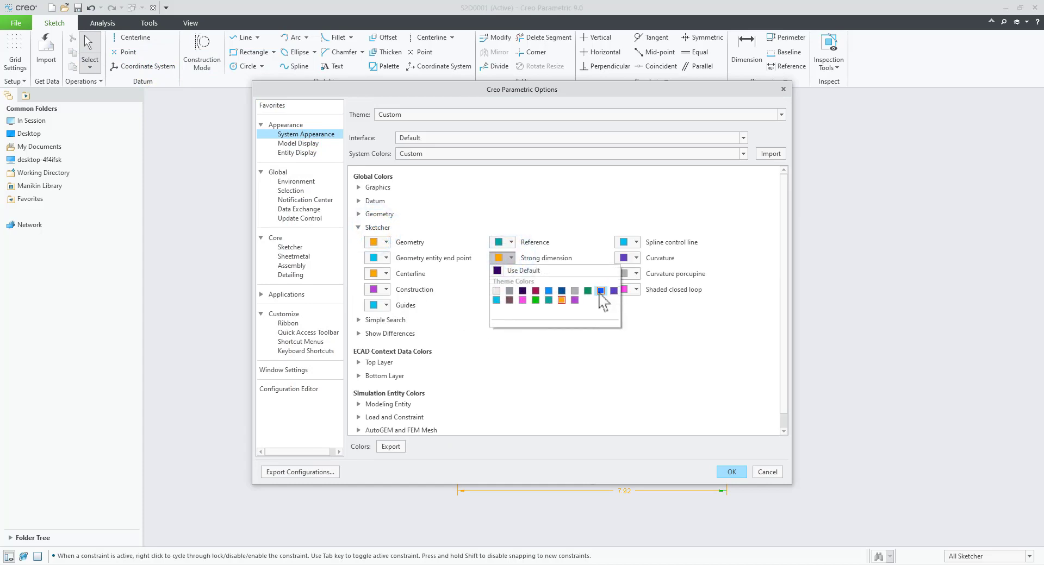
{"action": "left_click", "coordinate": [601, 291]}
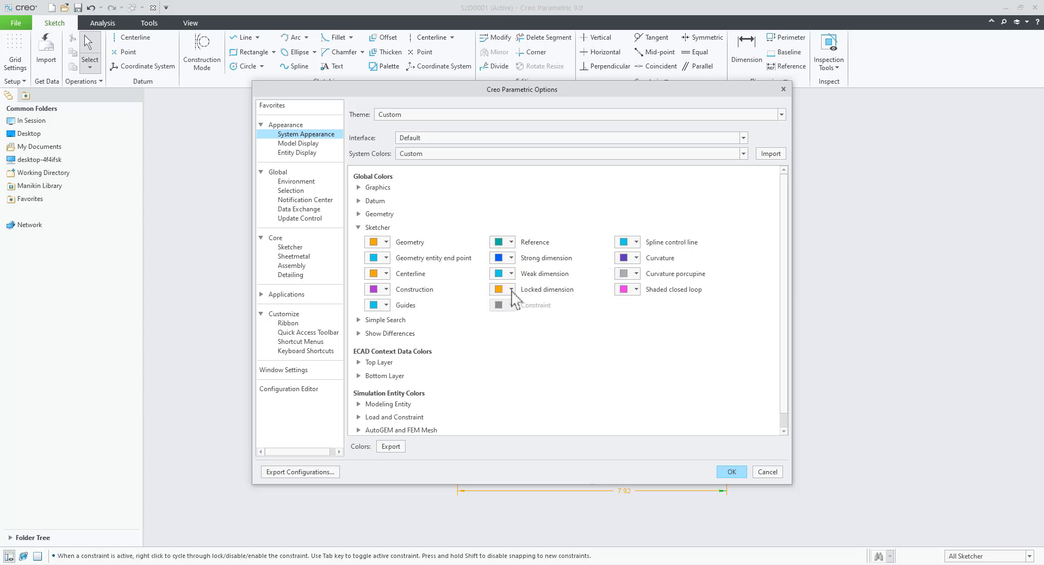
{"action": "left_click", "coordinate": [511, 289]}
{"action": "left_click", "coordinate": [601, 323]}
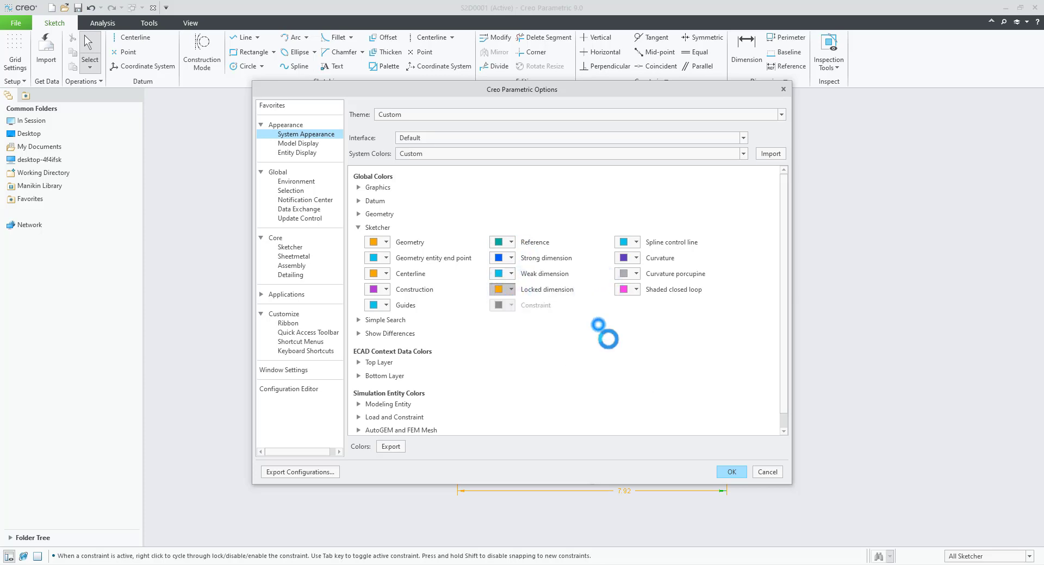
{"action": "left_click", "coordinate": [732, 472]}
{"action": "left_click", "coordinate": [822, 406]}
Turn off the display of constraints in the sketch
{"action": "scroll", "coordinate": [701, 424], "scroll_direction": "up", "scroll_amount": 4}
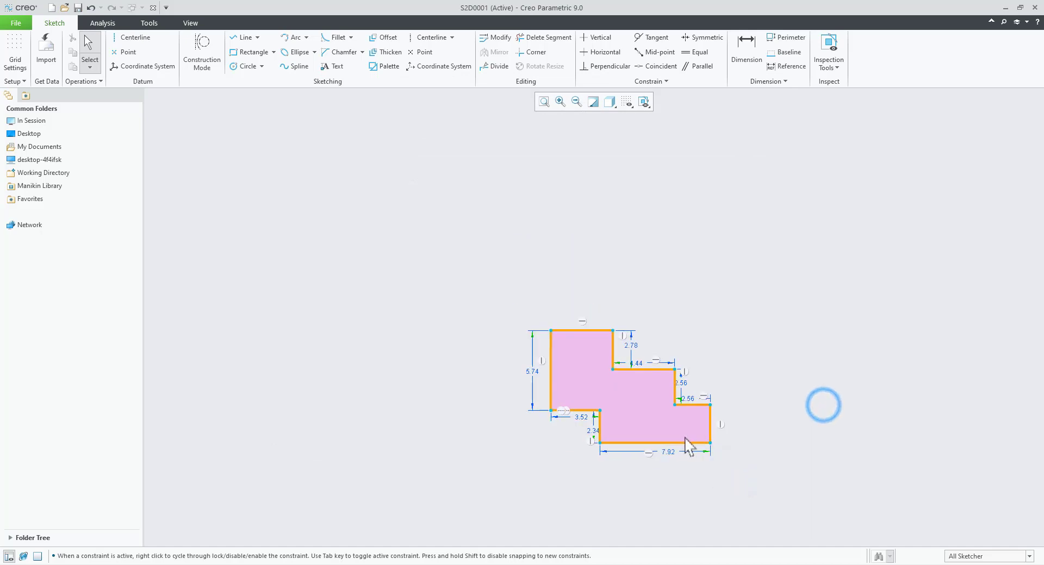
{"action": "scroll", "coordinate": [702, 432], "scroll_direction": "down", "scroll_amount": 5}
{"action": "scroll", "coordinate": [533, 357], "scroll_direction": "up", "scroll_amount": 1}
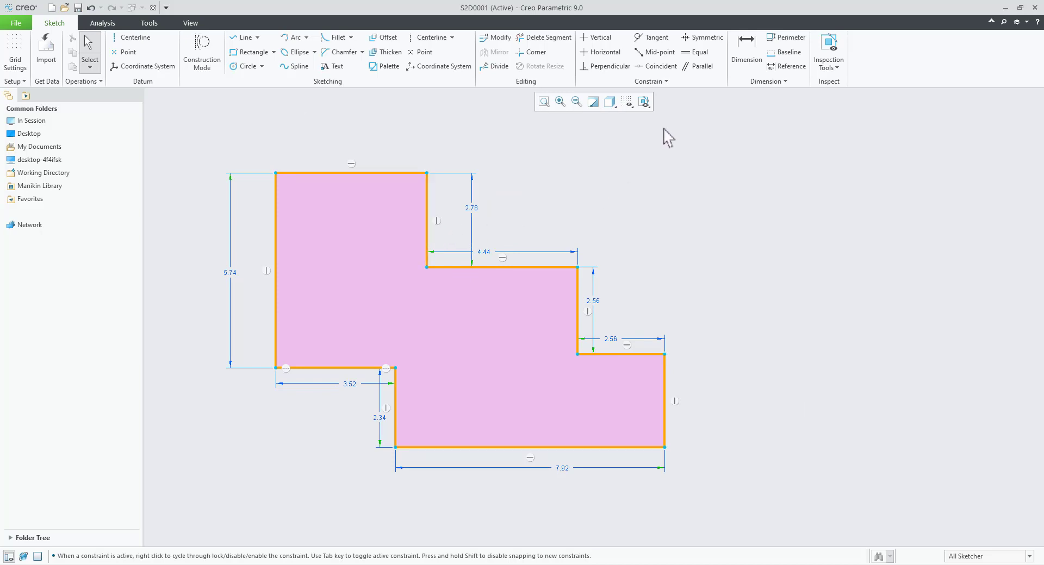
{"action": "left_click", "coordinate": [628, 103]}
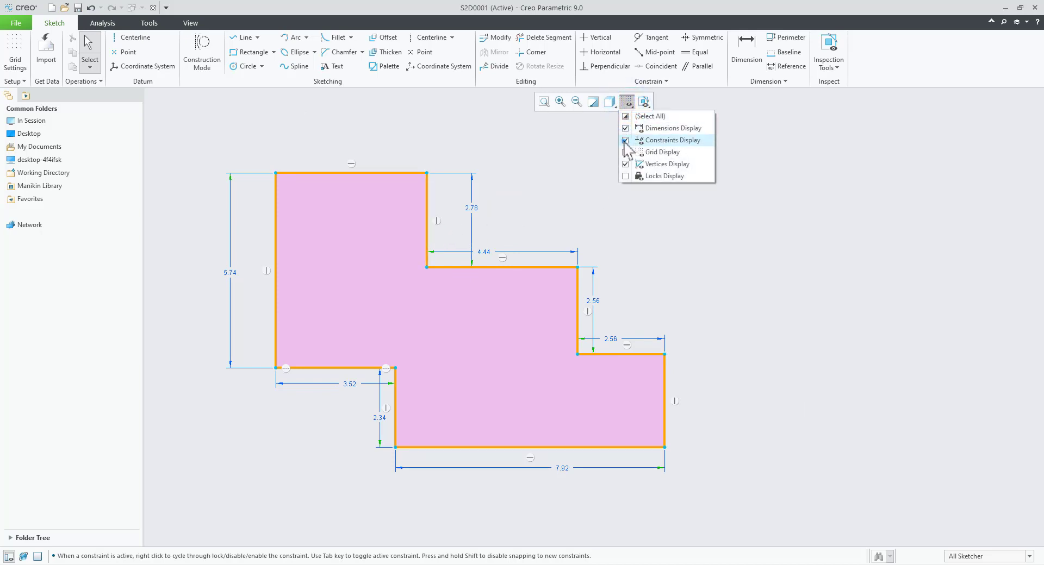
{"action": "left_click", "coordinate": [626, 141]}
{"action": "left_click", "coordinate": [590, 213]}
{"action": "scroll", "coordinate": [452, 337], "scroll_direction": "down", "scroll_amount": 2}
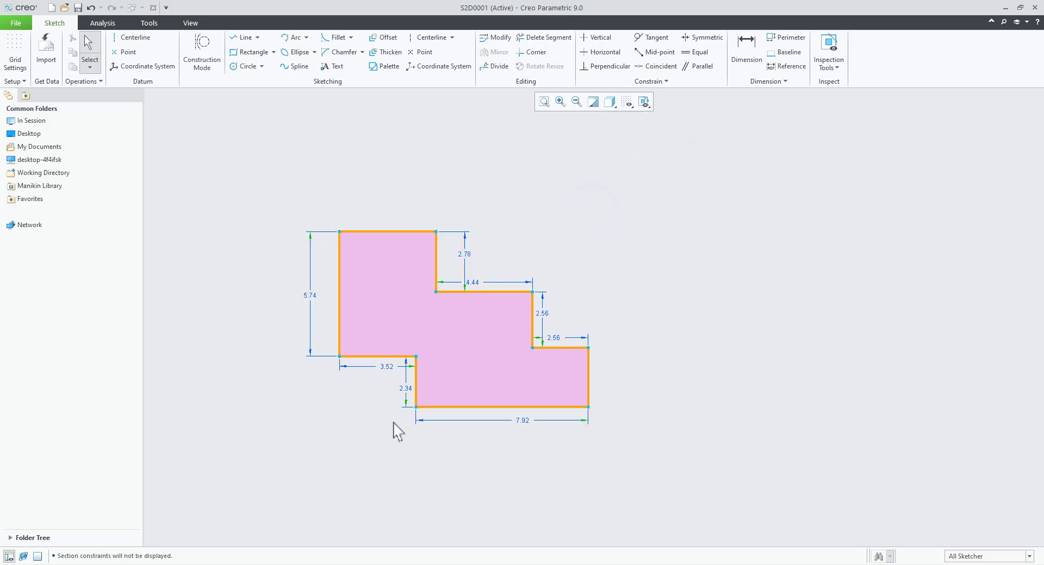
Move the profile's lower-left horizontal edge upward until the left side is about 5.39 high
{"action": "scroll", "coordinate": [390, 427], "scroll_direction": "up", "scroll_amount": 1}
{"action": "mouse_move", "coordinate": [363, 353]}
{"action": "left_mouse_down"}
{"action": "mouse_move", "coordinate": [365, 389]}
{"action": "mouse_move", "coordinate": [364, 342]}
{"action": "left_mouse_up"}
{"action": "left_click", "coordinate": [352, 429]}
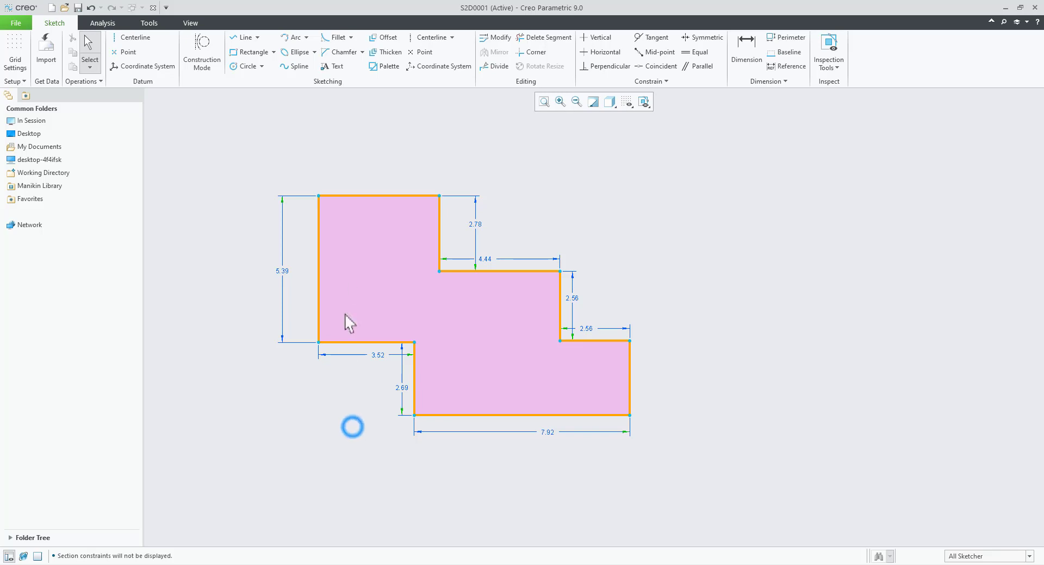
Lock the left side's height dimension and pull the profile's top edge upward until the upper step is about 3.18 high
{"action": "scroll", "coordinate": [345, 314], "scroll_direction": "up", "scroll_amount": 1}
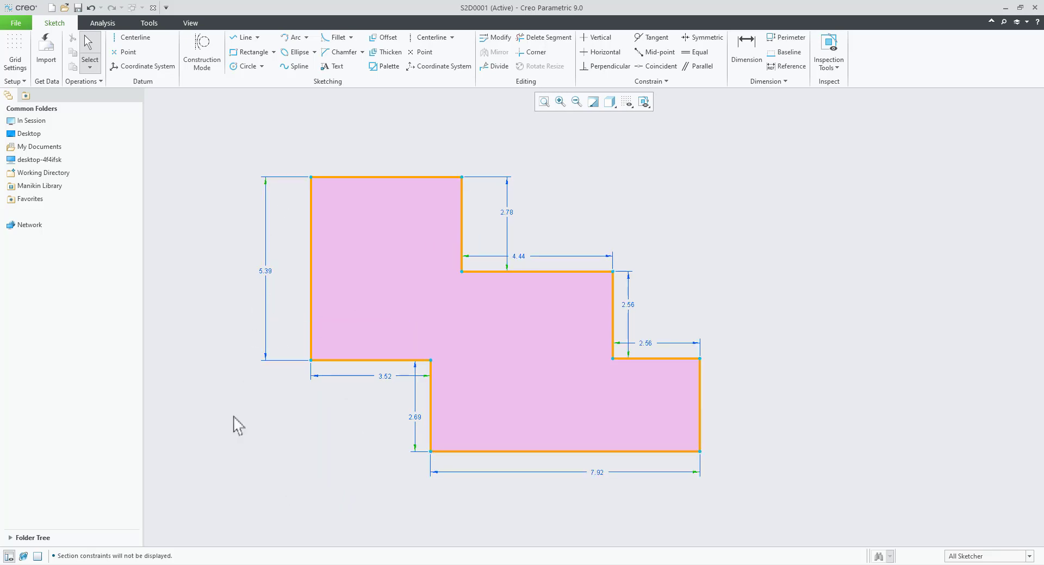
{"action": "left_click", "coordinate": [266, 272]}
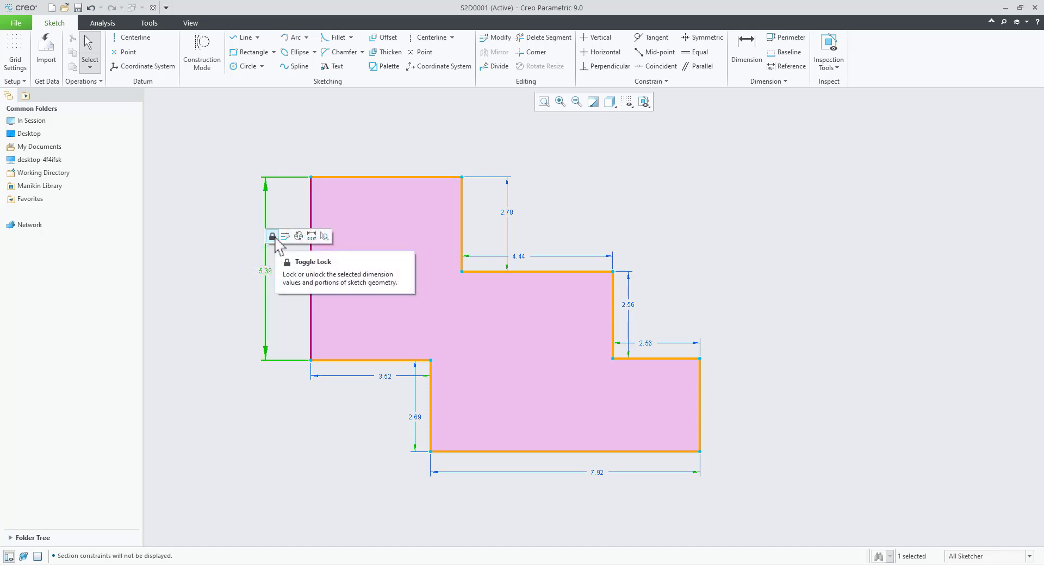
{"action": "left_click", "coordinate": [275, 237]}
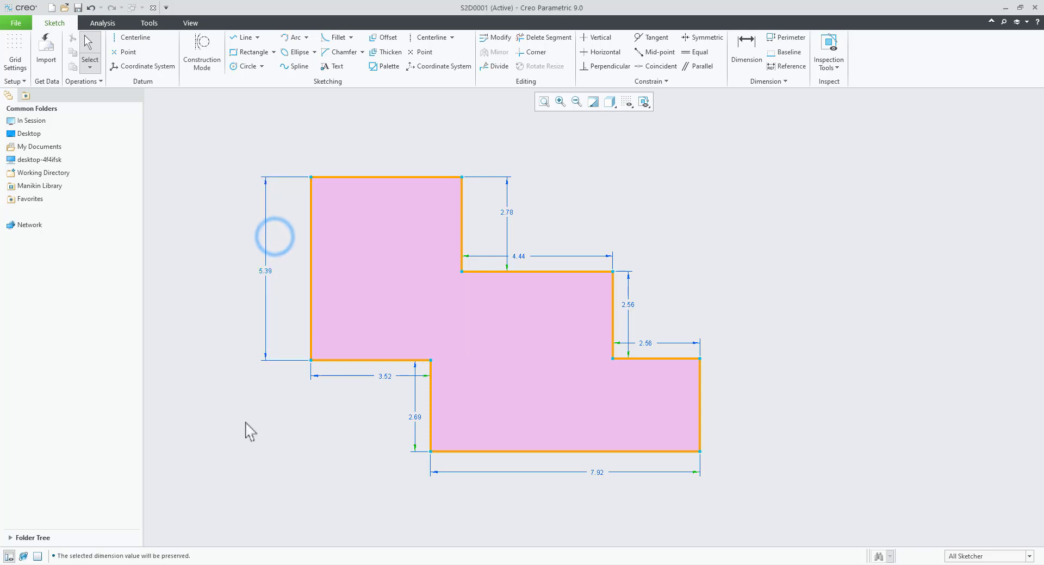
{"action": "left_click_drag", "start_coordinate": [327, 181], "coordinate": [330, 177]}
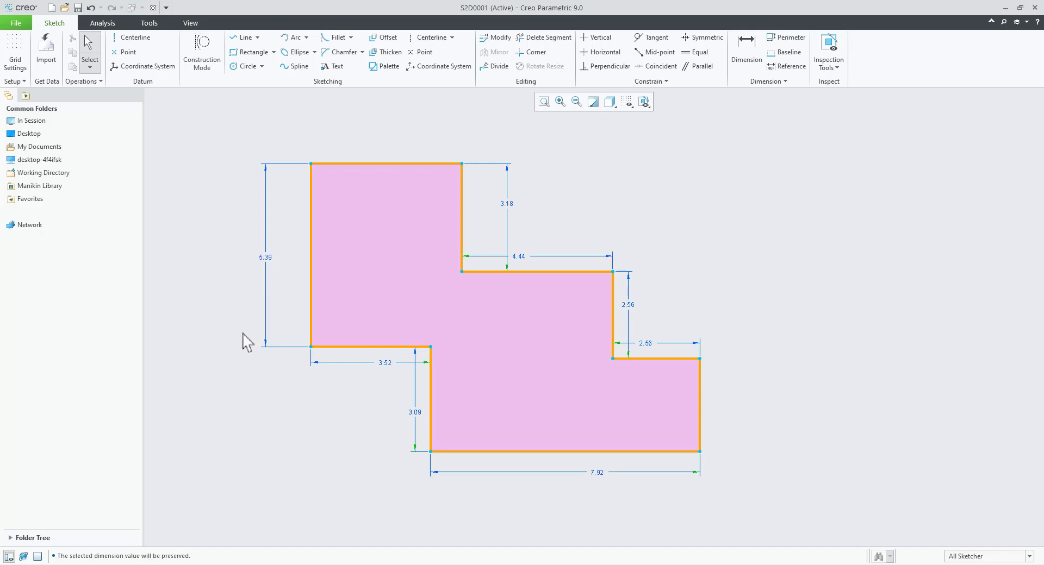
Lock the lower-left step's width dimension and all the other still unlocked dimensions of the stepped profile
{"action": "left_click", "coordinate": [384, 364]}
{"action": "left_click", "coordinate": [393, 328]}
{"action": "left_click", "coordinate": [326, 459]}
{"action": "left_click", "coordinate": [415, 413]}
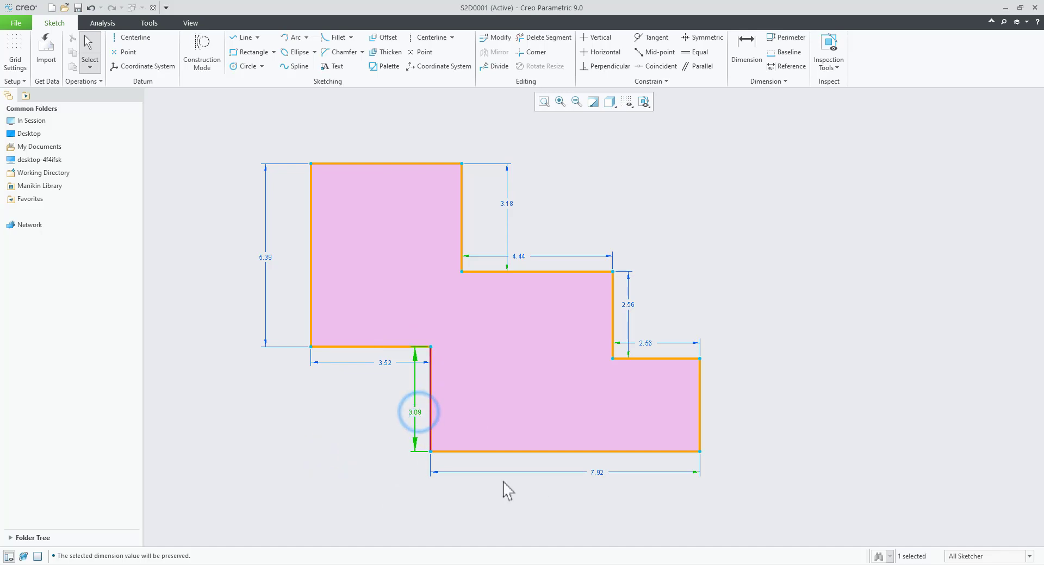
{"action": "left_click", "coordinate": [596, 473], "text": "ctrl"}
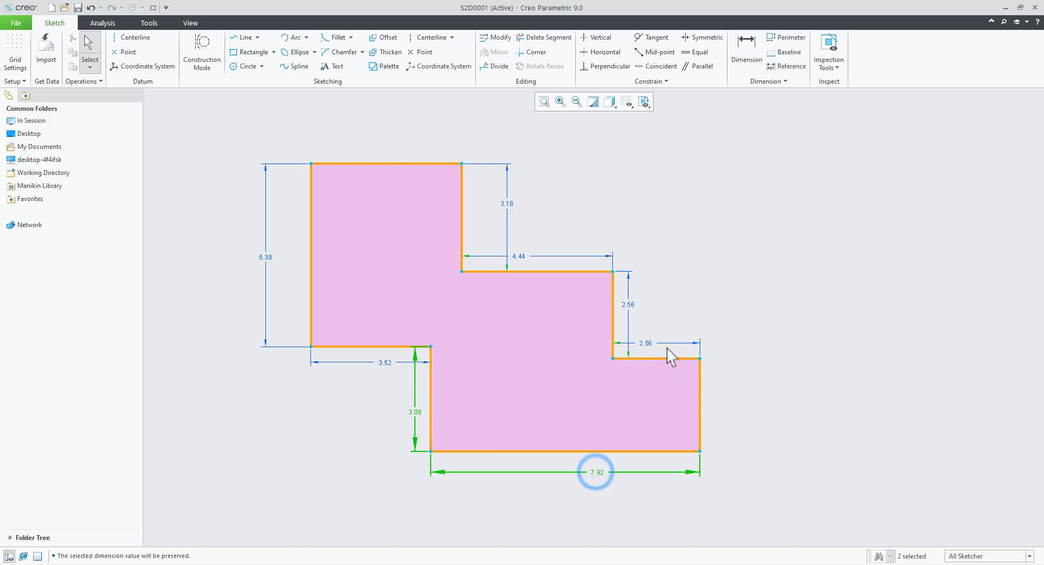
{"action": "left_click", "coordinate": [645, 343], "text": "ctrl"}
{"action": "left_click", "coordinate": [630, 305], "text": "ctrl"}
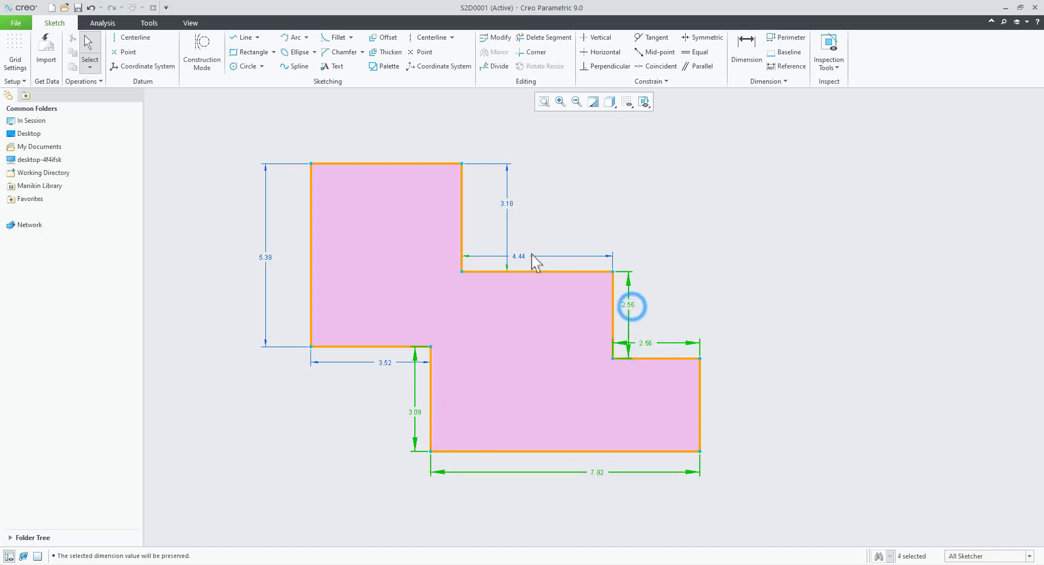
{"action": "left_click", "coordinate": [523, 256], "text": "ctrl"}
{"action": "left_click", "coordinate": [509, 205]}
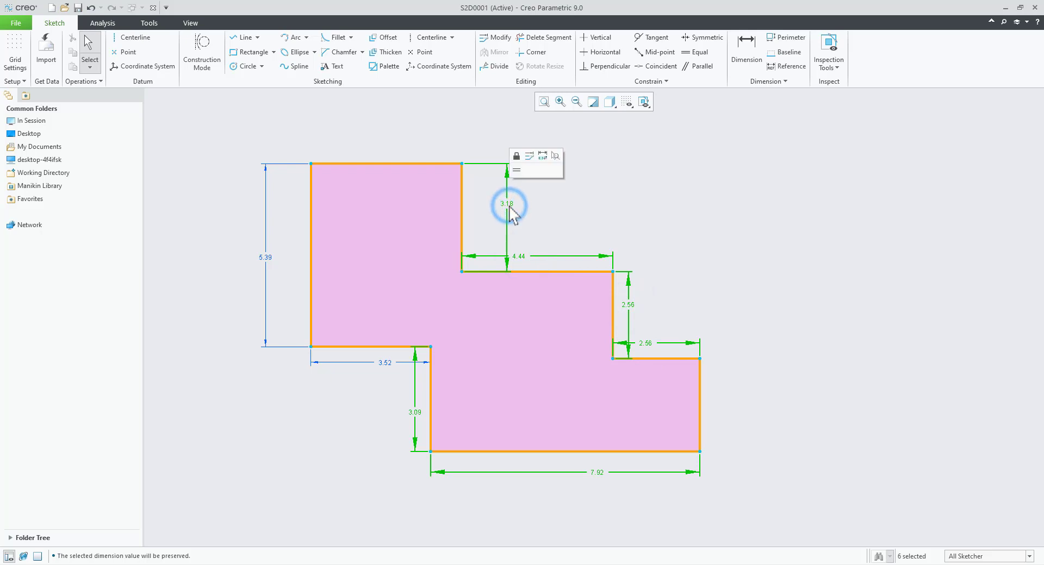
{"action": "left_click", "coordinate": [517, 158]}
{"action": "left_click", "coordinate": [679, 217]}
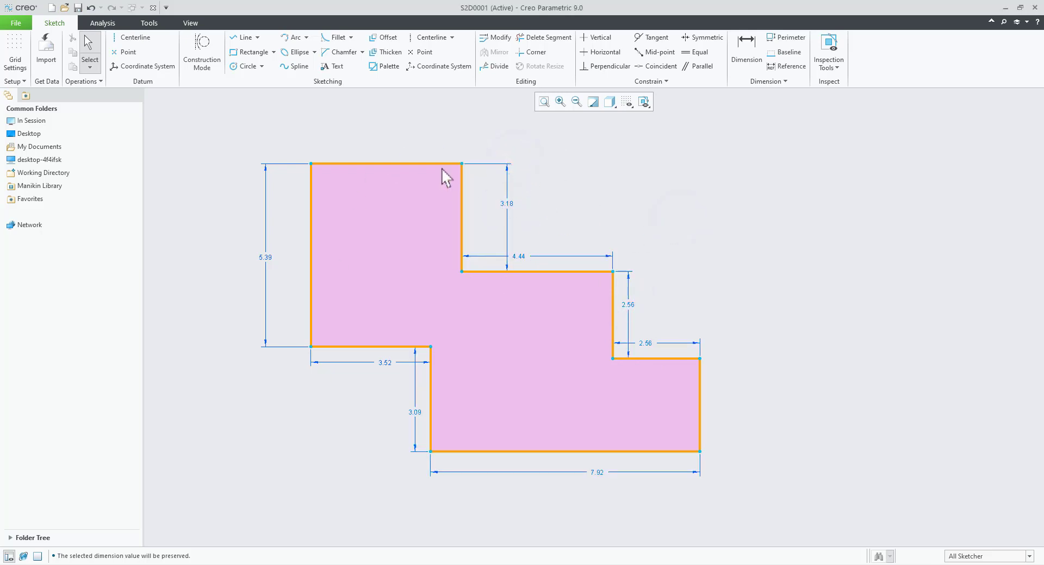
Move the locked profile by pulling its top edge downward, and shift it again by pulling on it with all its geometry selected
{"action": "mouse_move", "coordinate": [441, 164]}
{"action": "left_mouse_down"}
{"action": "mouse_move", "coordinate": [401, 236]}
{"action": "mouse_move", "coordinate": [503, 186]}
{"action": "left_mouse_up"}
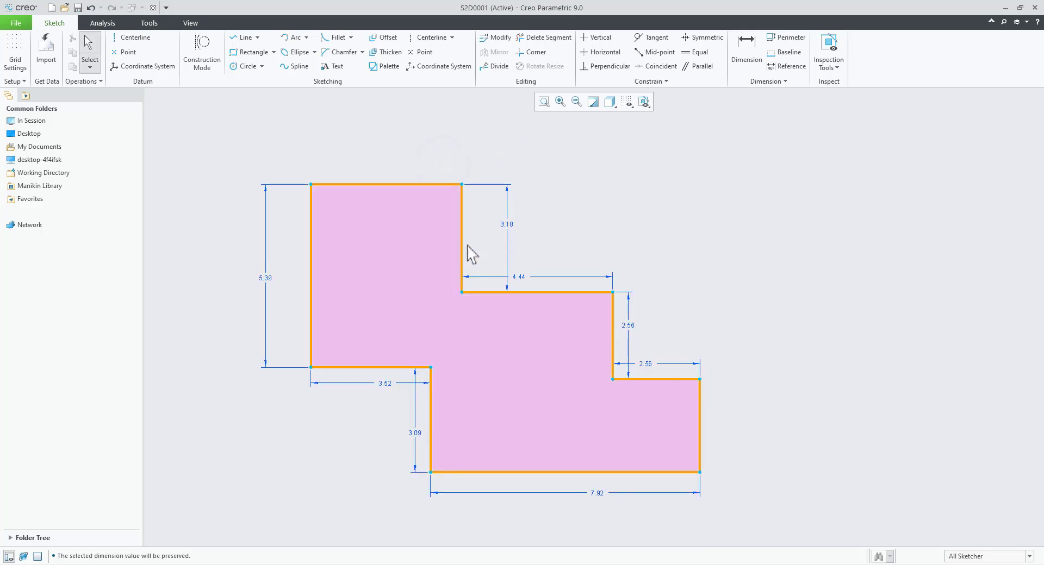
{"action": "scroll", "coordinate": [467, 245], "scroll_direction": "up", "scroll_amount": 2}
{"action": "left_click", "coordinate": [611, 214]}
{"action": "left_click", "coordinate": [349, 179]}
{"action": "left_click_drag", "start_coordinate": [491, 351], "coordinate": [660, 435]}
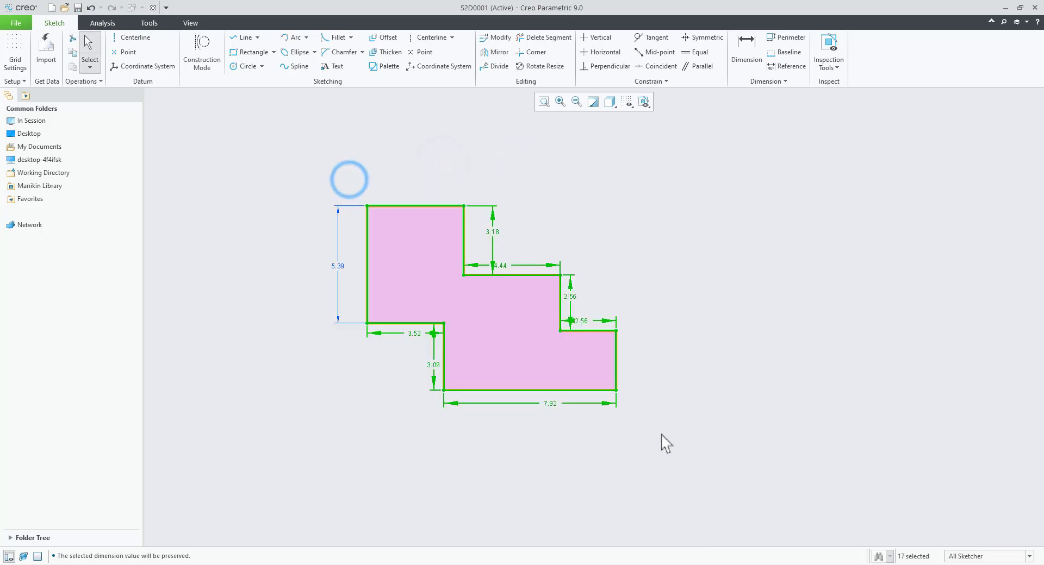
{"action": "left_click_drag", "start_coordinate": [578, 333], "coordinate": [621, 392]}
{"action": "left_click", "coordinate": [748, 402]}
{"action": "left_click_drag", "start_coordinate": [524, 367], "coordinate": [553, 385]}
{"action": "left_click", "coordinate": [550, 462]}
{"action": "scroll", "coordinate": [527, 236], "scroll_direction": "down", "scroll_amount": 2}
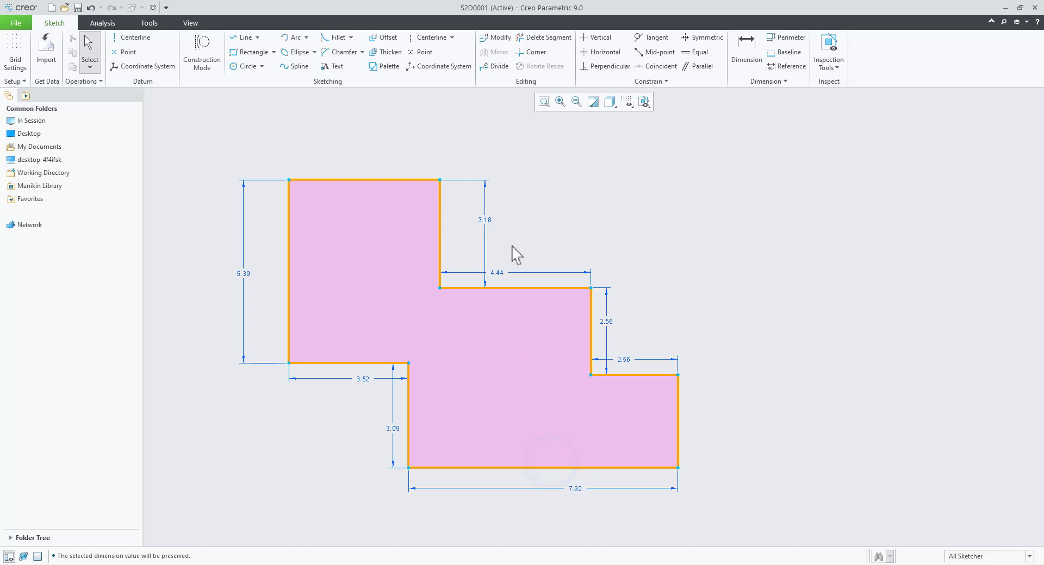
Set the left side's height to 6 and the lower-left horizontal edge's length to 4
{"action": "left_click", "coordinate": [244, 273]}
{"action": "double_click", "coordinate": [245, 278]}
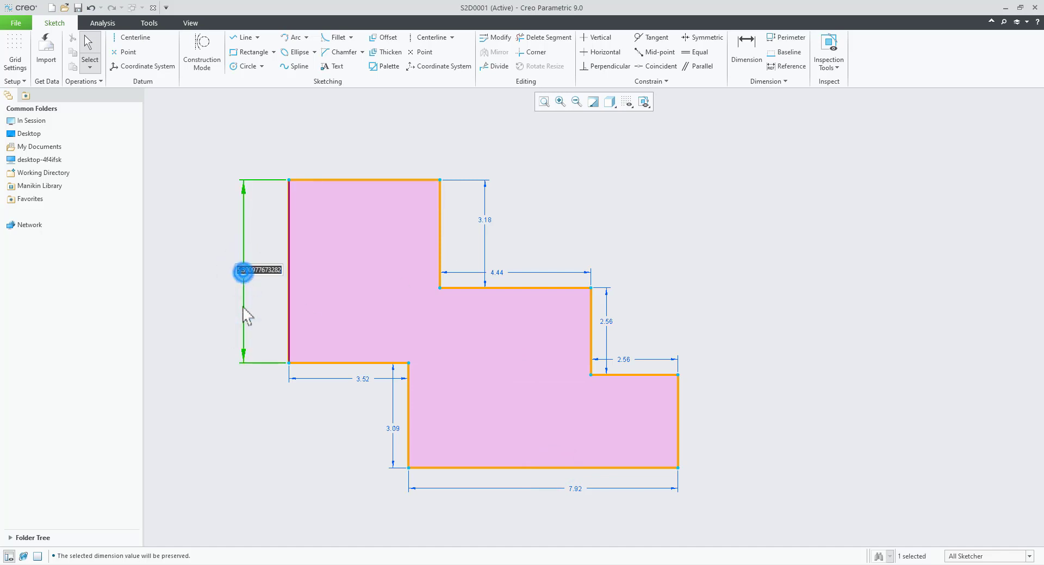
{"action": "type", "text": "6"}
{"action": "key", "text": "Return"}
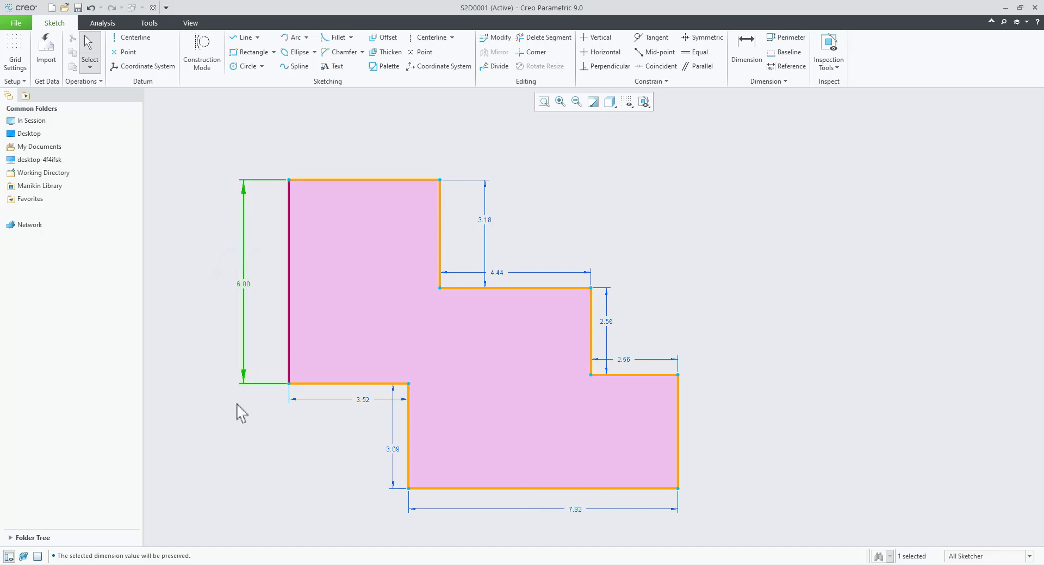
{"action": "left_click", "coordinate": [230, 427]}
{"action": "left_click", "coordinate": [364, 400]}
{"action": "double_click", "coordinate": [363, 398]}
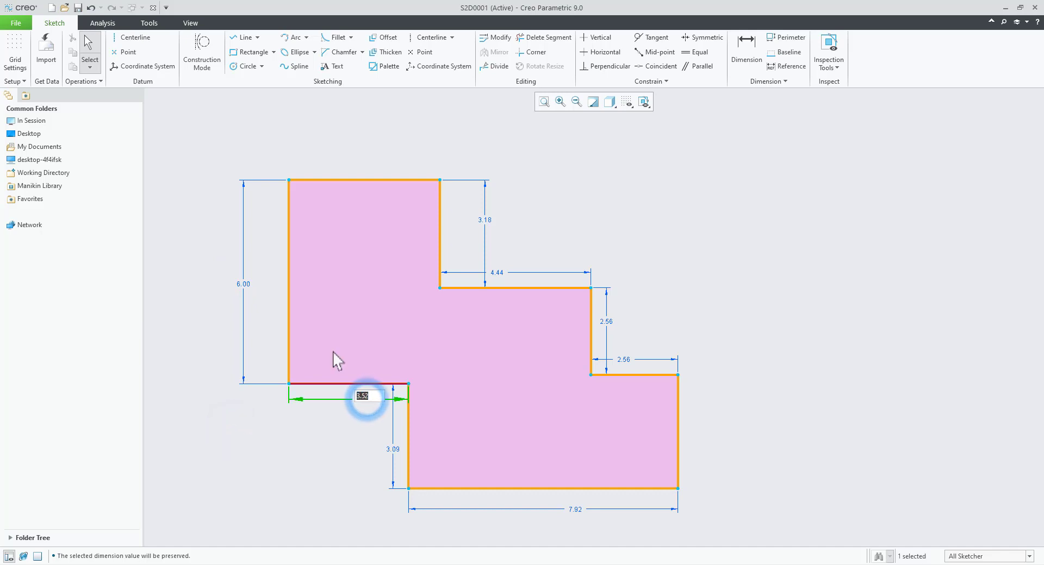
{"action": "type", "text": "4"}
{"action": "key", "text": "Return"}
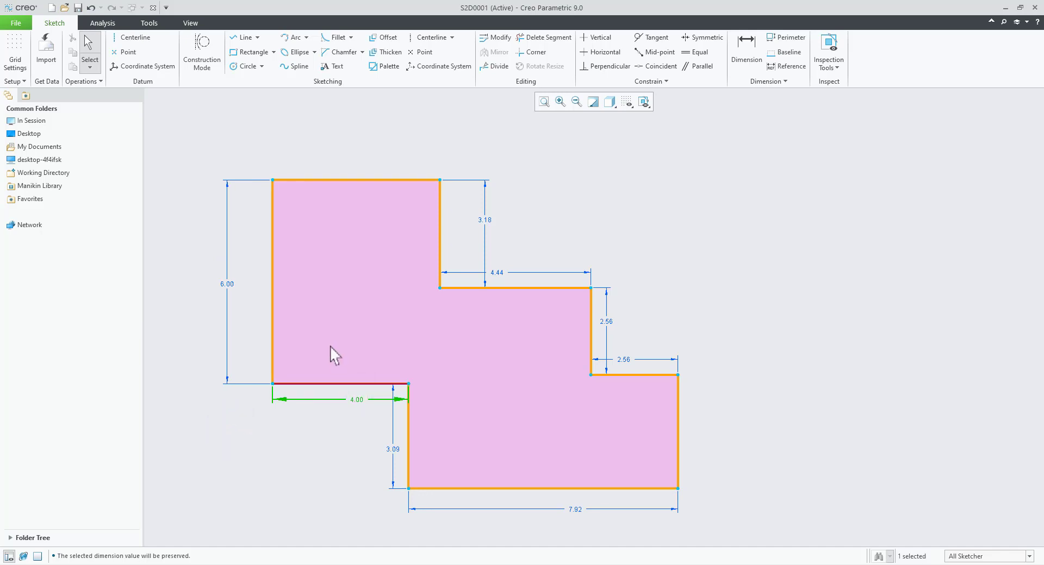
Set the lower-left vertical edge's height to 5 and the bottom edge's length to 8
{"action": "left_click", "coordinate": [395, 450]}
{"action": "double_click", "coordinate": [395, 450]}
{"action": "type", "text": "5"}
{"action": "key", "text": "Return"}
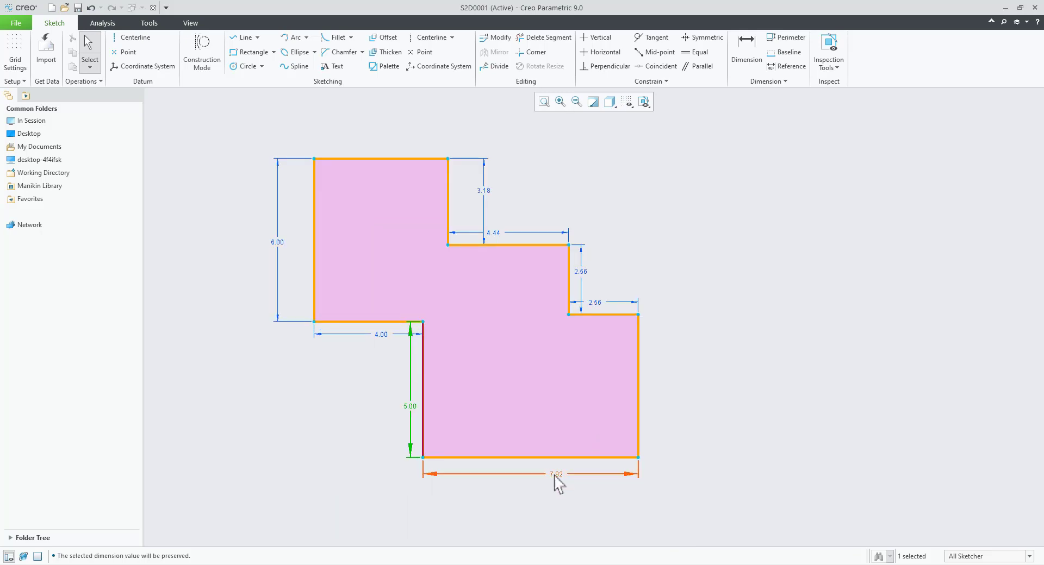
{"action": "left_click", "coordinate": [553, 474]}
{"action": "double_click", "coordinate": [550, 469]}
{"action": "type", "text": "8"}
{"action": "key", "text": "Return"}
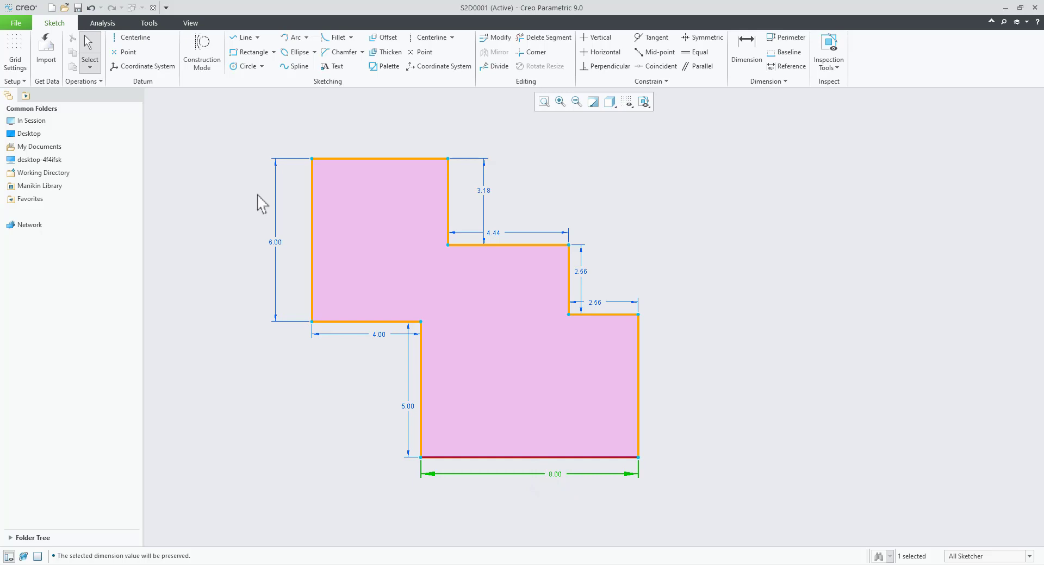
{"action": "left_click", "coordinate": [597, 270]}
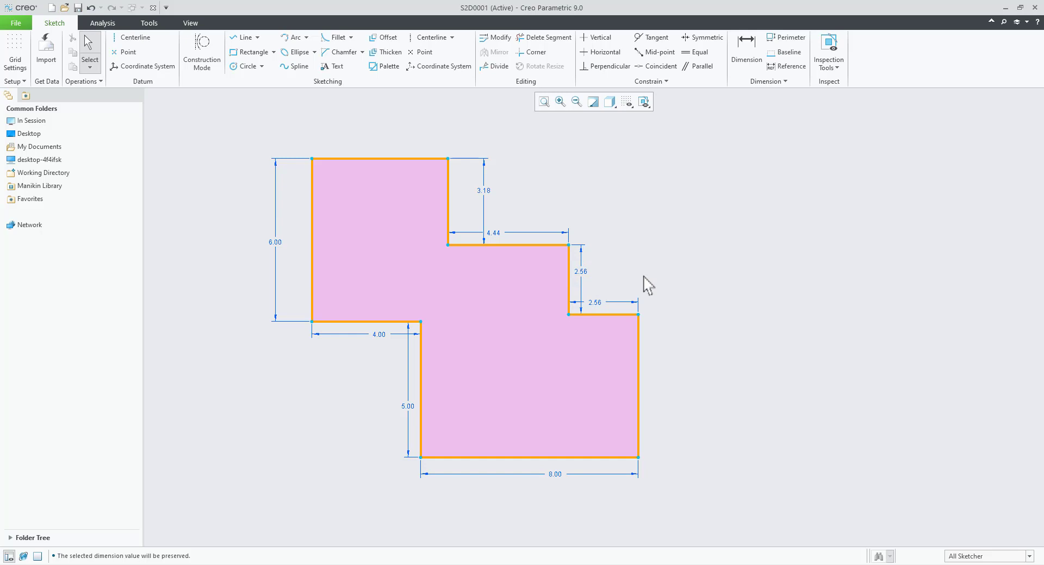
Look at the Toggle Lock option for the lower-right step's width dimension and clear the selection
{"action": "left_click", "coordinate": [594, 303]}
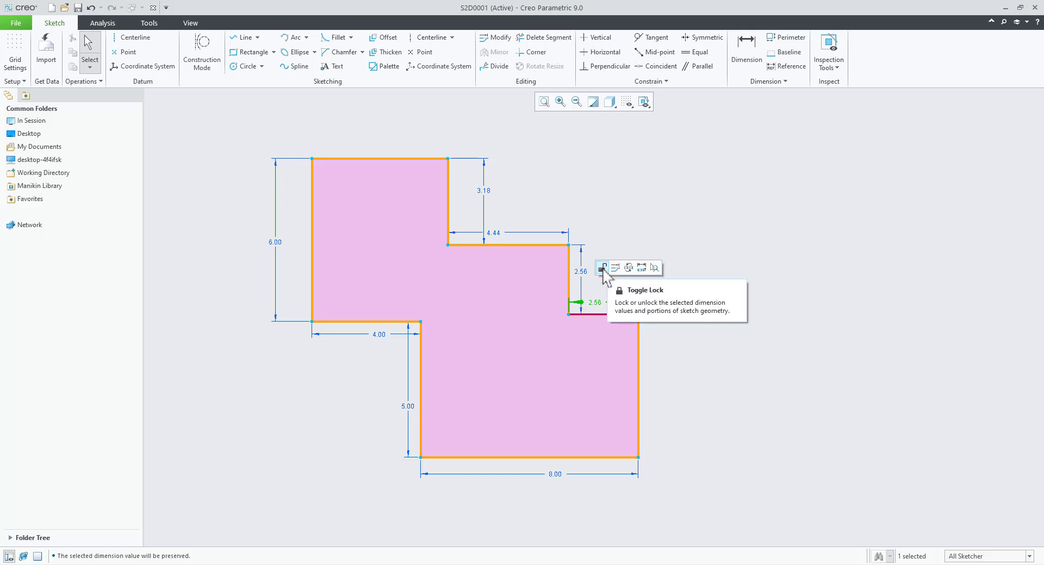
{"action": "left_click", "coordinate": [716, 406]}
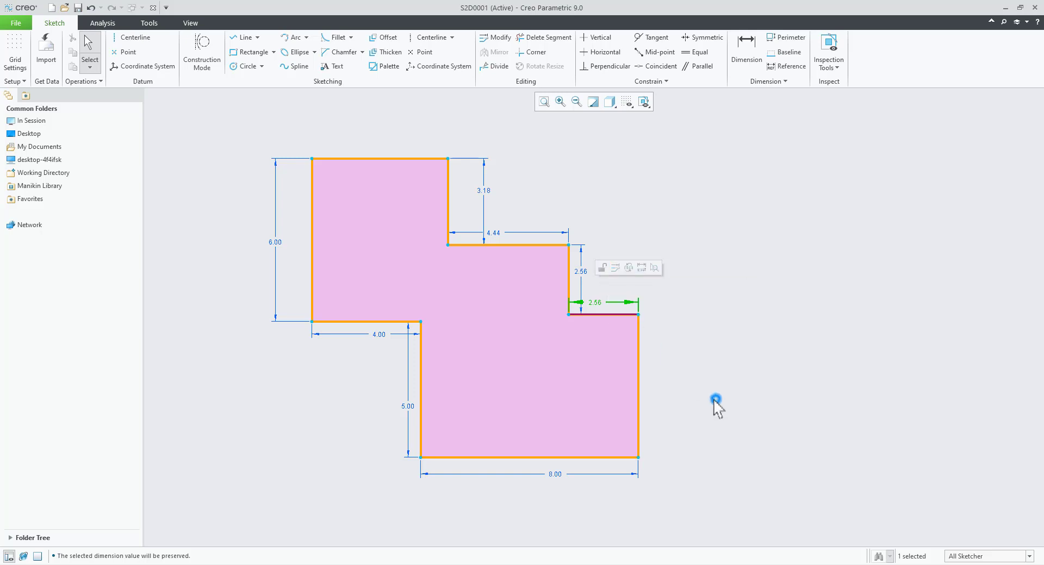
{"action": "left_click", "coordinate": [373, 423]}
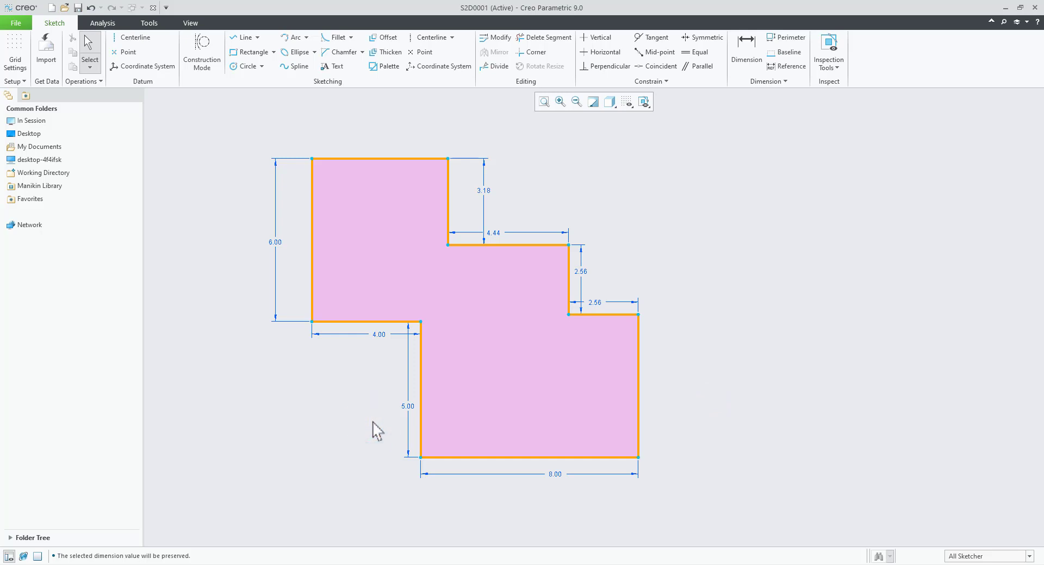
Switch to the Creo Parametric 3.0 book PDF and view the section on dimensioning the basic sketched entities
{"action": "key", "text": "alt+Tab"}
{"action": "mouse_move", "coordinate": [50, 129]}
{"action": "left_mouse_down"}
{"action": "mouse_move", "coordinate": [187, 227]}
{"action": "mouse_move", "coordinate": [844, 292]}
{"action": "mouse_move", "coordinate": [865, 240]}
{"action": "left_mouse_up"}
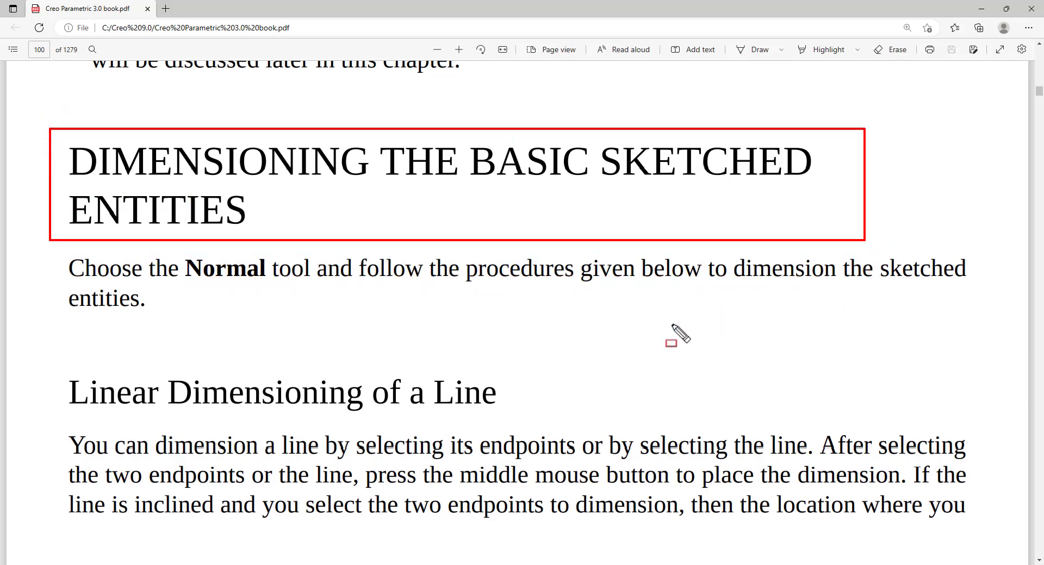
{"action": "key", "text": "Escape"}
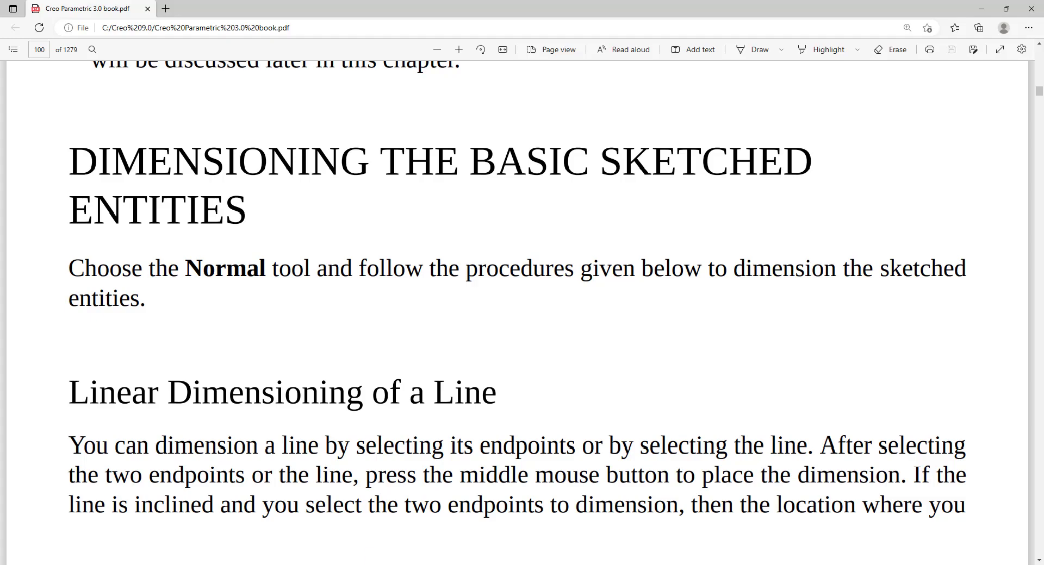
Return to Creo Parametric and delete the whole stepped profile together with its dimensions
{"action": "left_click", "coordinate": [357, 564]}
{"action": "scroll", "coordinate": [527, 383], "scroll_direction": "up", "scroll_amount": 2}
{"action": "left_click_drag", "start_coordinate": [335, 208], "coordinate": [670, 482]}
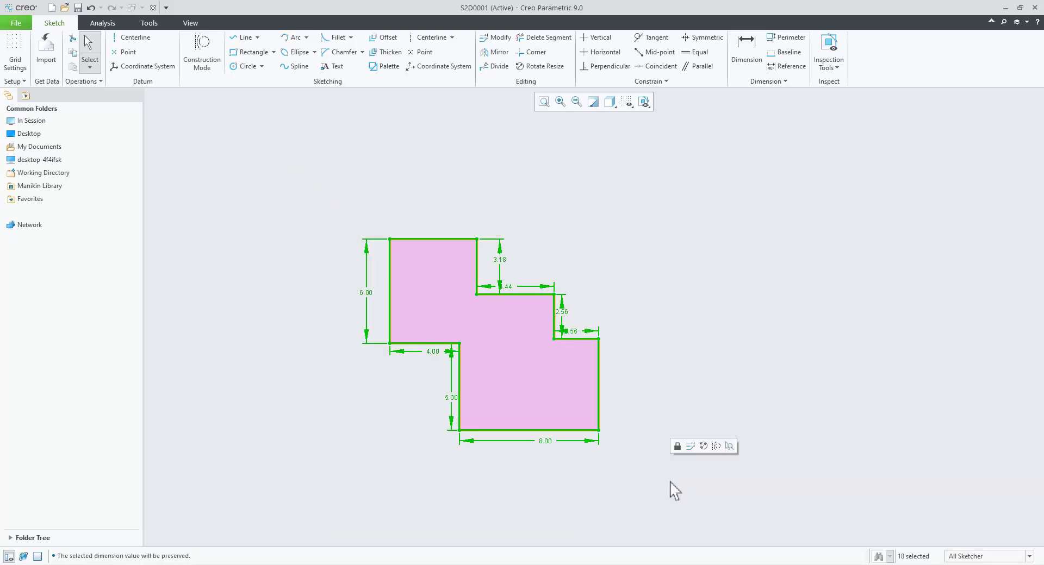
{"action": "key", "text": "Delete"}
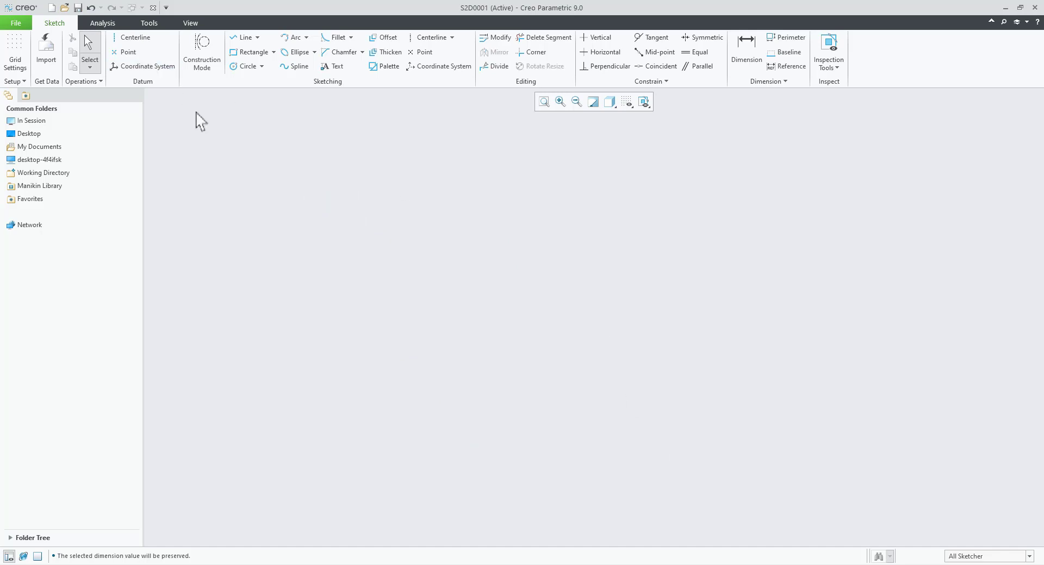
Draw a vertical and a horizontal centerline crossing each other in the empty sketch
{"action": "left_click", "coordinate": [438, 39]}
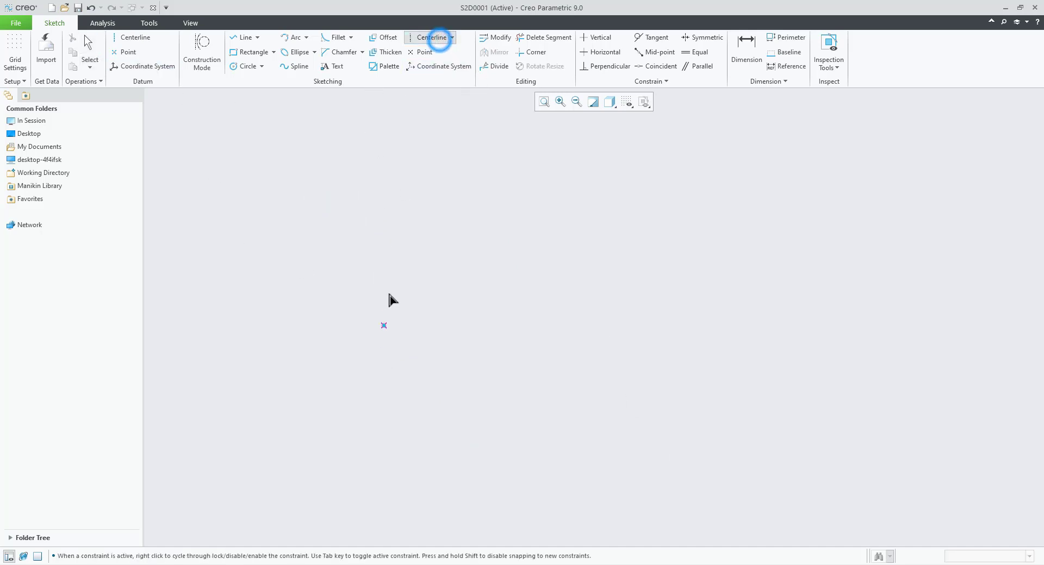
{"action": "left_click", "coordinate": [392, 256]}
{"action": "left_click", "coordinate": [391, 333]}
{"action": "left_click", "coordinate": [321, 371]}
{"action": "left_click", "coordinate": [439, 370]}
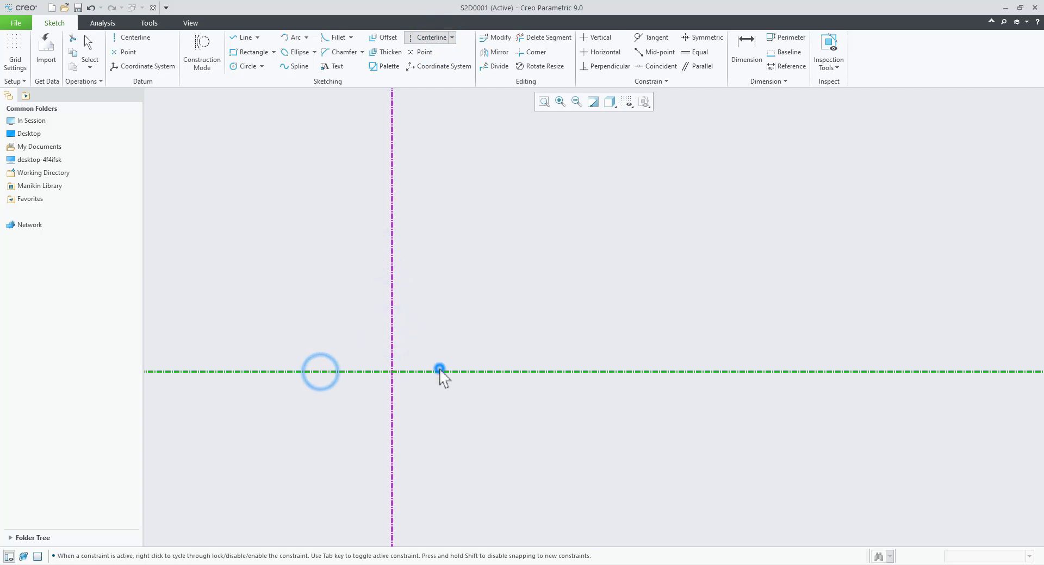
{"action": "middle_click", "coordinate": [510, 467]}
Sketch a closed eight-line profile about 7.6 wide from the centerline intersection, with an inclined left edge, a tall middle block and a lower right step
{"action": "middle_click_drag", "start_coordinate": [646, 213], "coordinate": [527, 304]}
{"action": "left_click", "coordinate": [242, 38]}
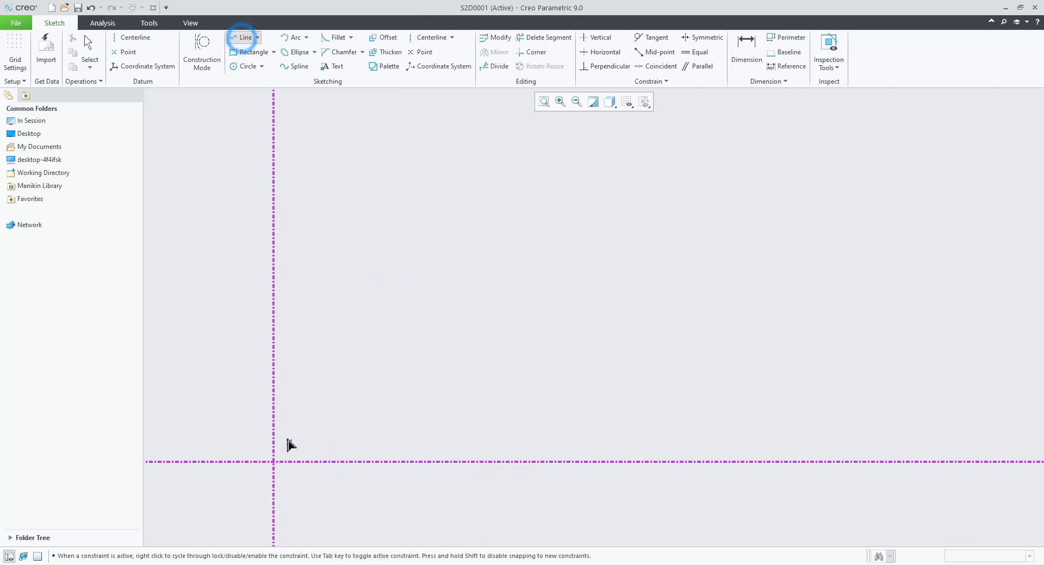
{"action": "left_click", "coordinate": [274, 462]}
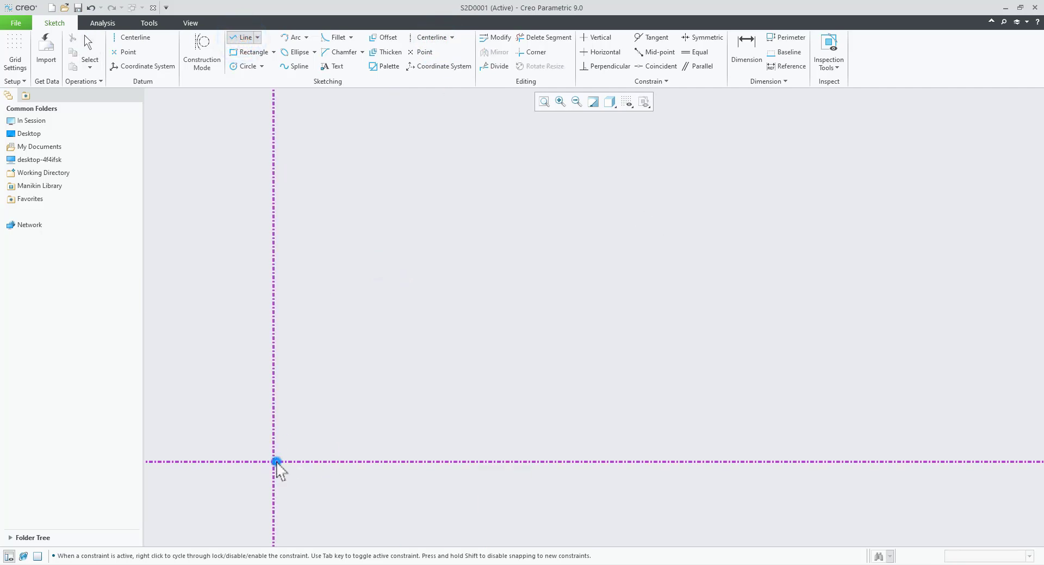
{"action": "left_click", "coordinate": [273, 381]}
{"action": "left_click", "coordinate": [428, 290]}
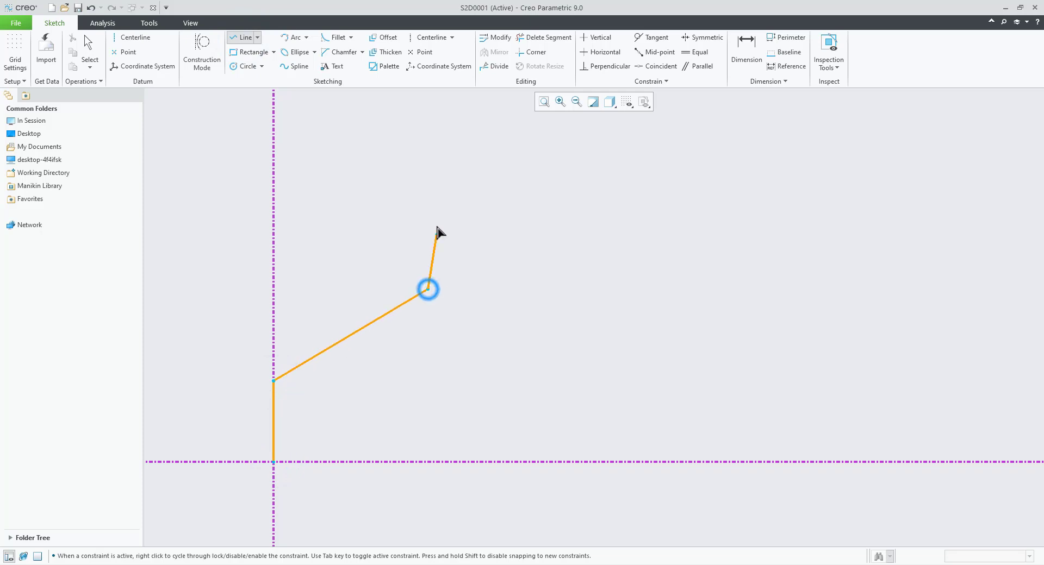
{"action": "left_click", "coordinate": [428, 216]}
{"action": "left_click", "coordinate": [510, 216]}
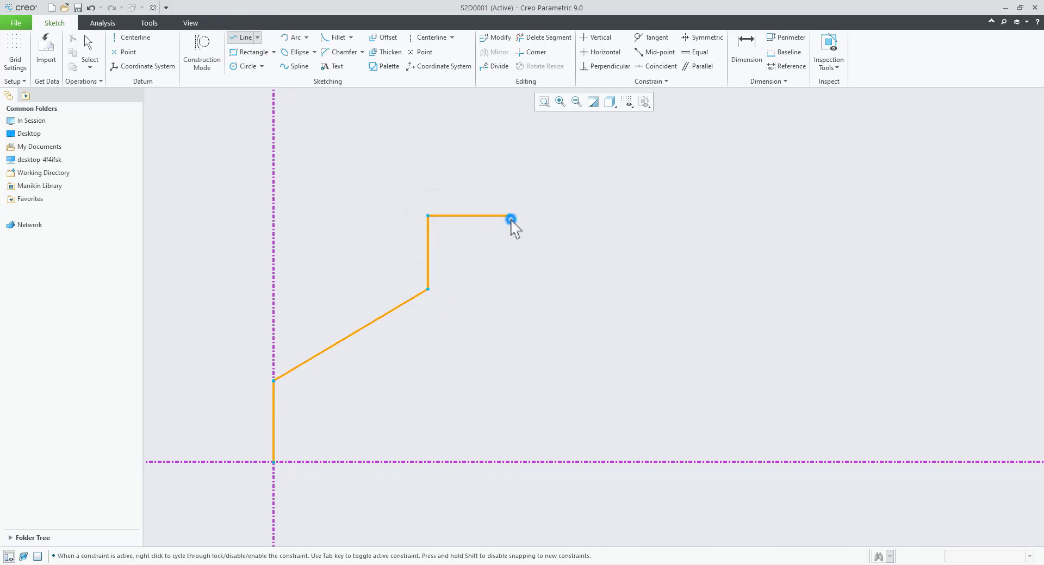
{"action": "left_click", "coordinate": [509, 363]}
{"action": "left_click", "coordinate": [595, 363]}
{"action": "left_click", "coordinate": [596, 463]}
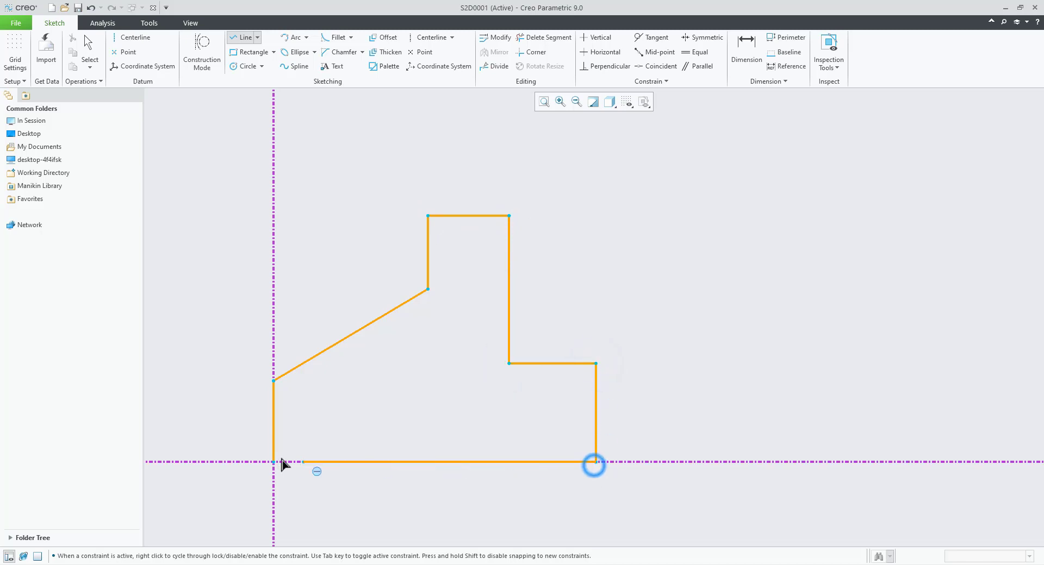
{"action": "left_click", "coordinate": [274, 462]}
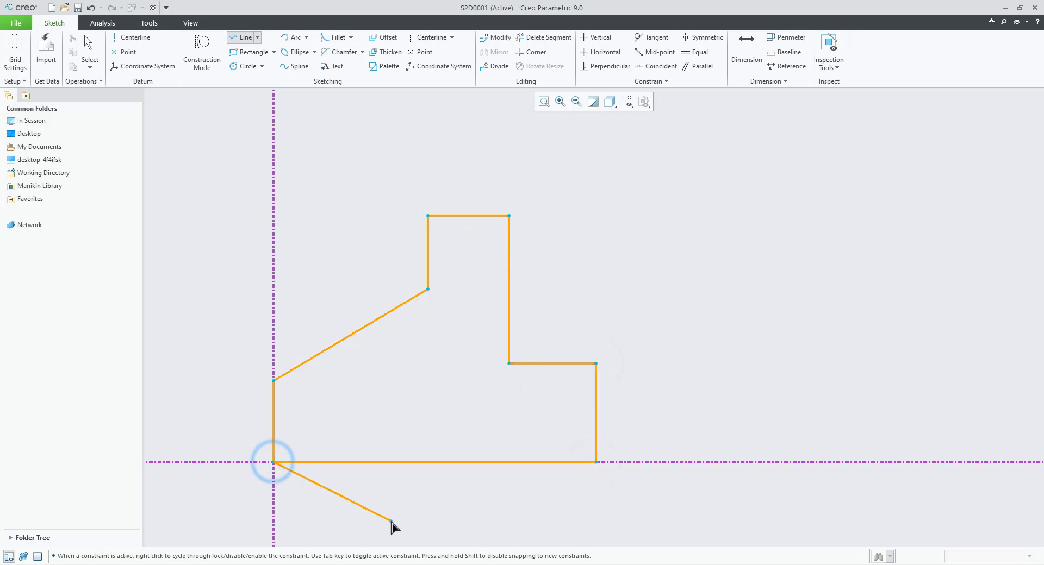
{"action": "middle_click", "coordinate": [392, 523]}
{"action": "middle_click", "coordinate": [413, 511]}
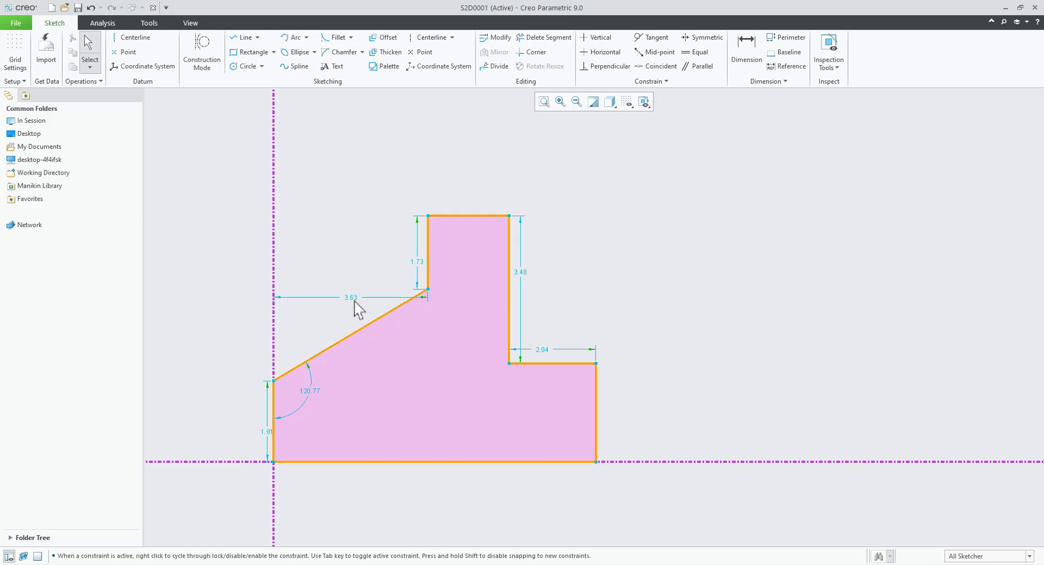
Move the horizontal dimension of the inclined edge above the profile, and dimension the bottom edge at 8
{"action": "left_click_drag", "start_coordinate": [354, 298], "coordinate": [374, 163]}
{"action": "left_click", "coordinate": [590, 200]}
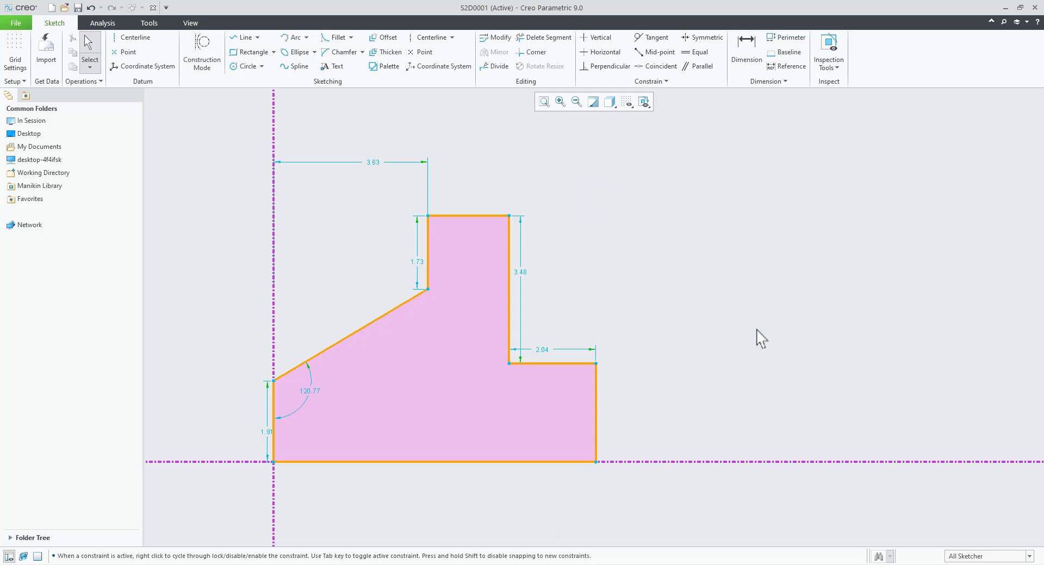
{"action": "left_click", "coordinate": [744, 62]}
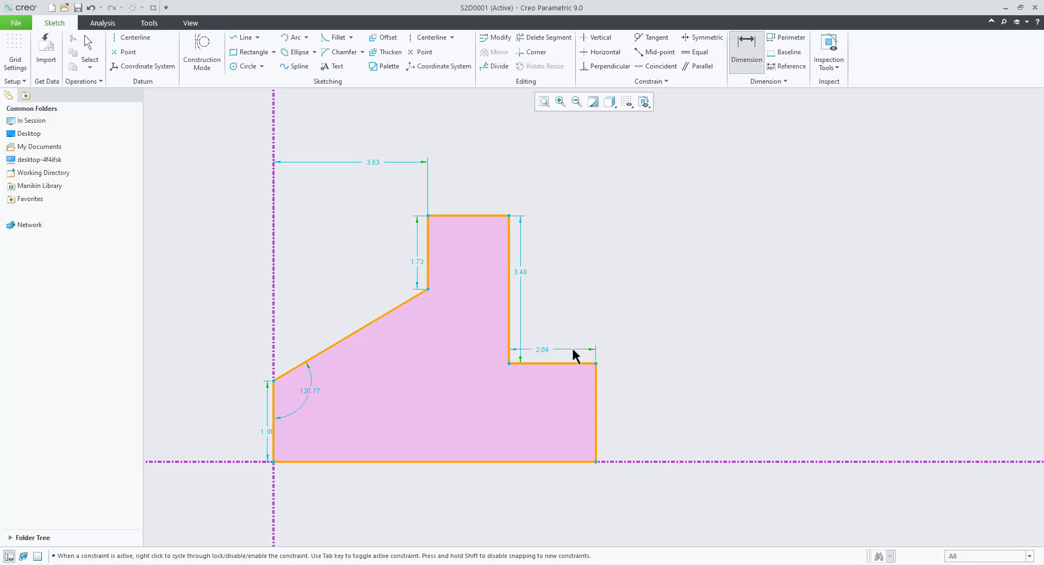
{"action": "left_click", "coordinate": [435, 463]}
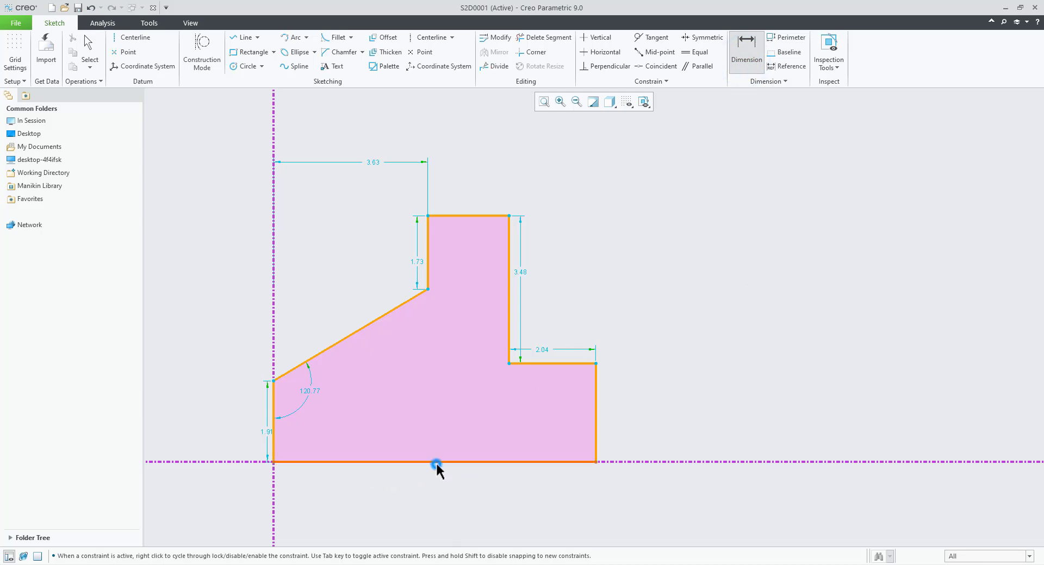
{"action": "middle_click", "coordinate": [436, 498]}
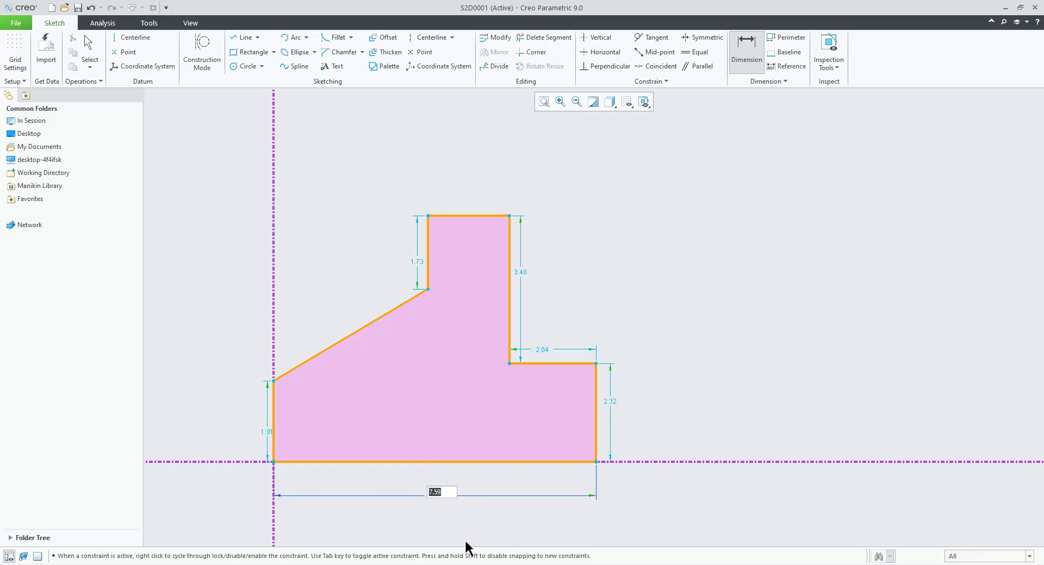
{"action": "key", "text": "Return"}
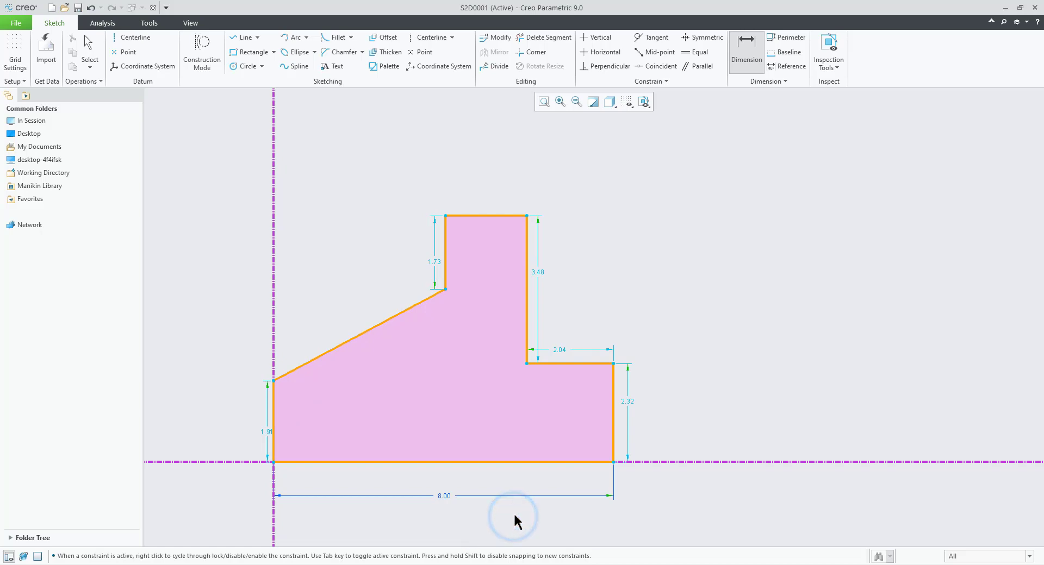
Dimension the height of the lower step's outer vertical edge at 3
{"action": "left_click", "coordinate": [615, 411]}
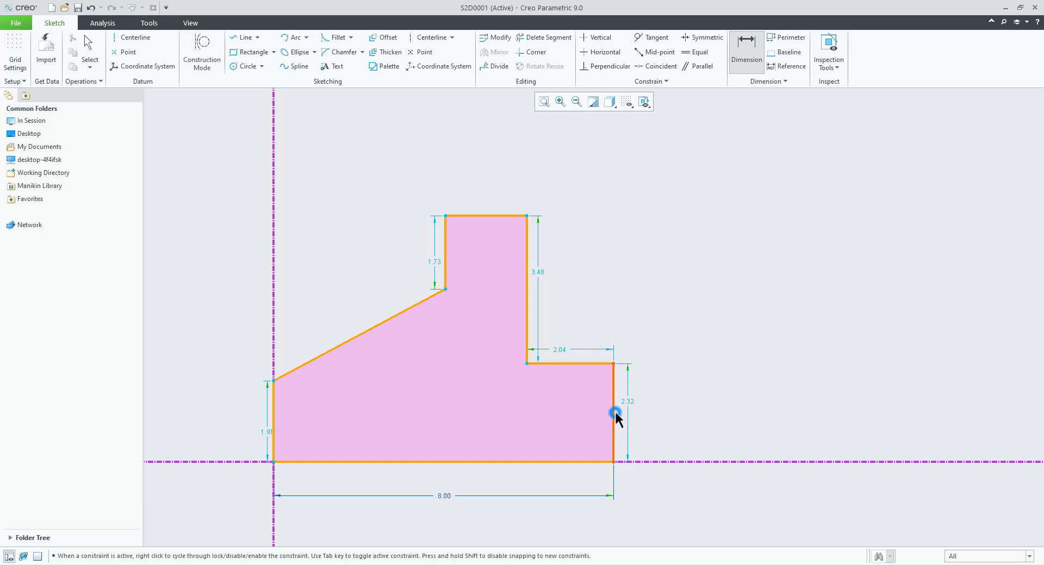
{"action": "middle_click", "coordinate": [665, 411]}
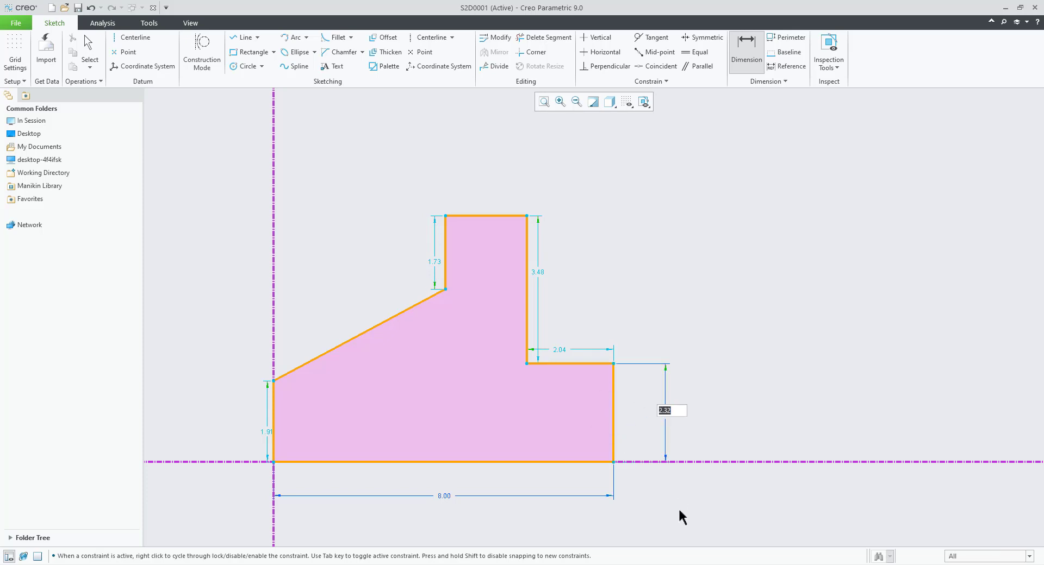
{"action": "type", "text": "3"}
{"action": "key", "text": "Return"}
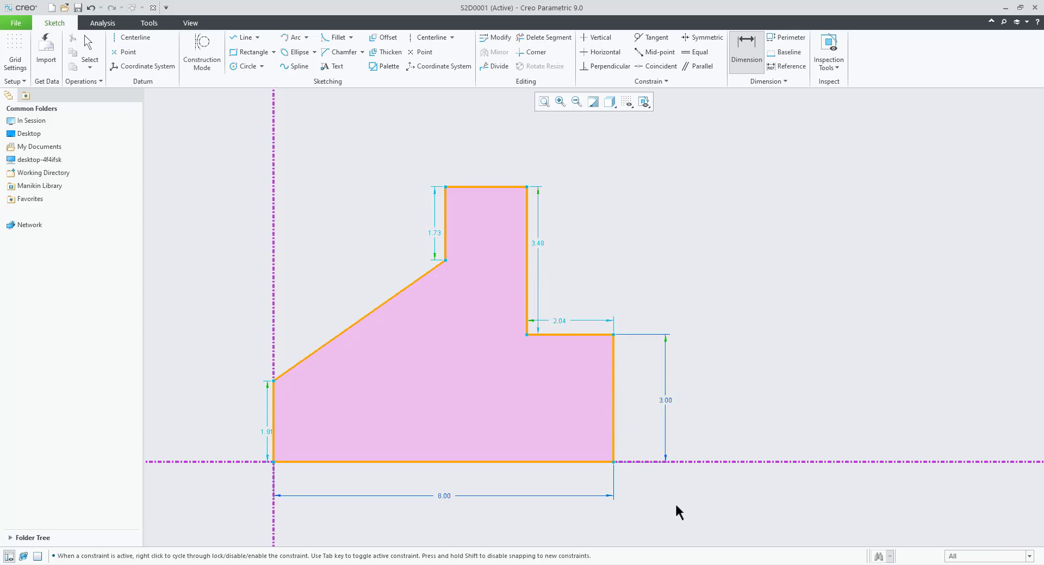
Set the width of the lower step to 3.5, and revise it to 2.85
{"action": "double_click", "coordinate": [560, 321]}
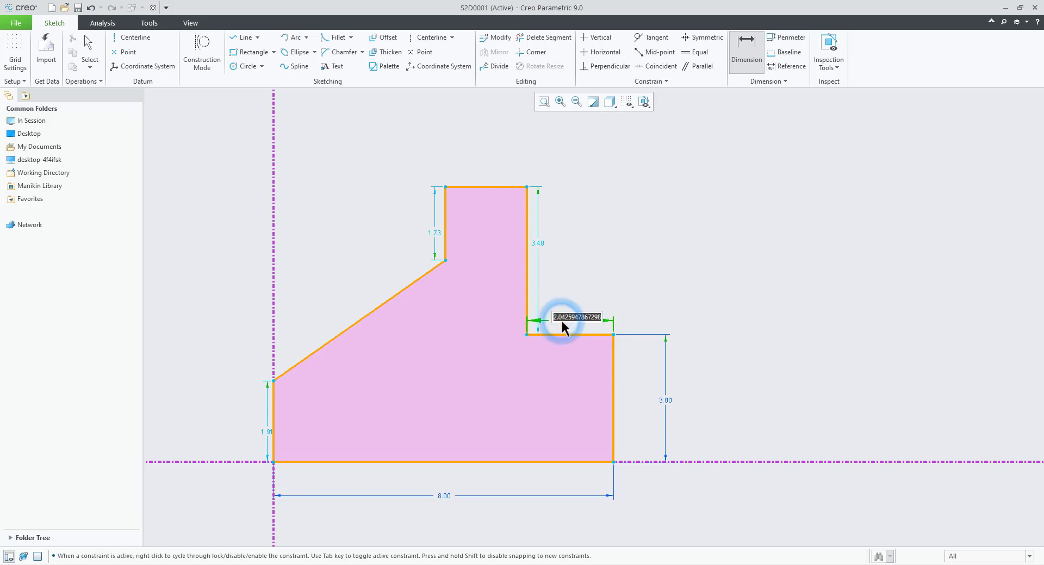
{"action": "type", "text": "3.5"}
{"action": "key", "text": "Return"}
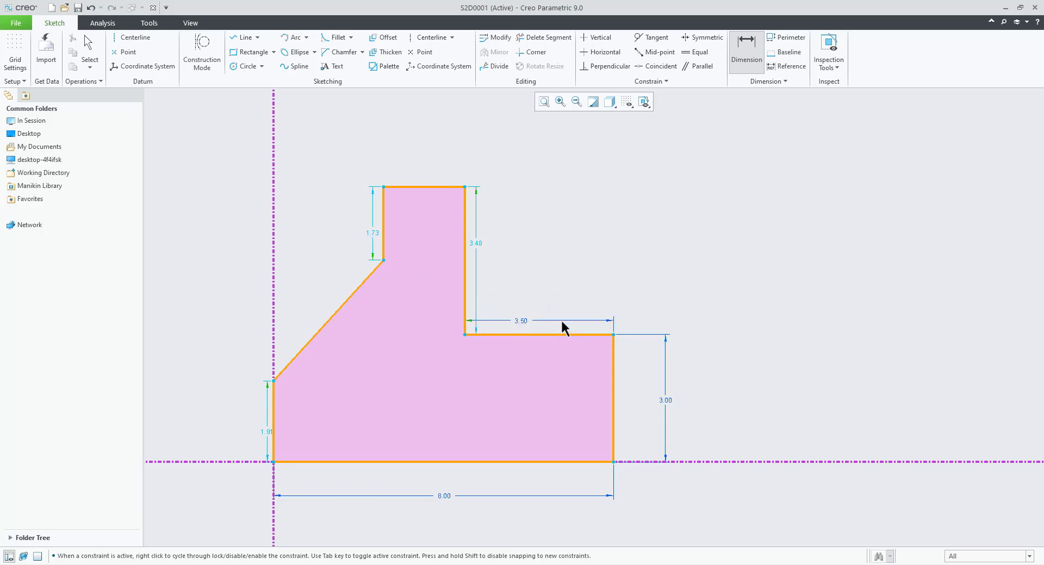
{"action": "double_click", "coordinate": [519, 318]}
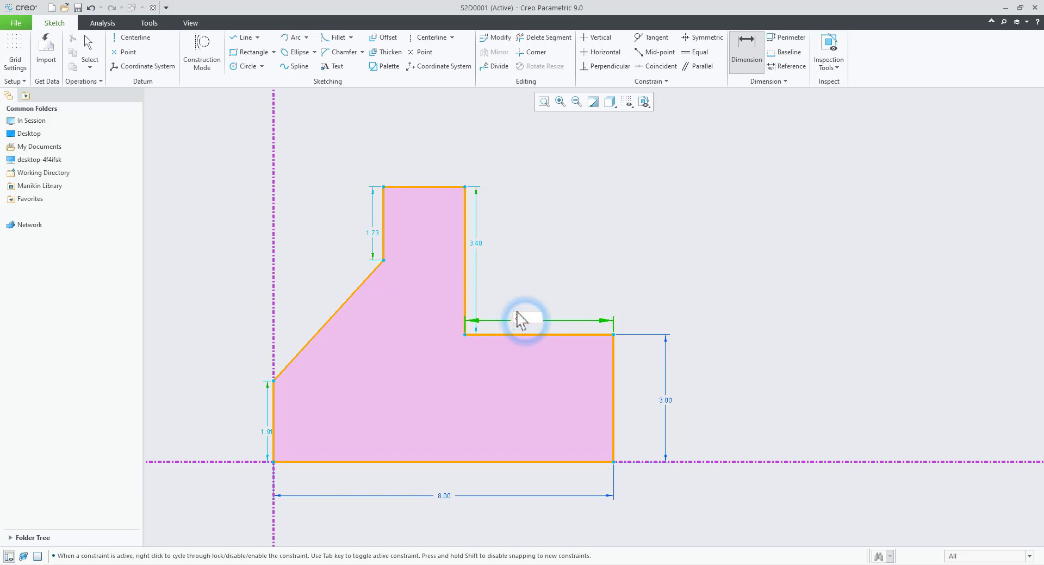
{"action": "type", "text": "2.85"}
{"action": "key", "text": "Return"}
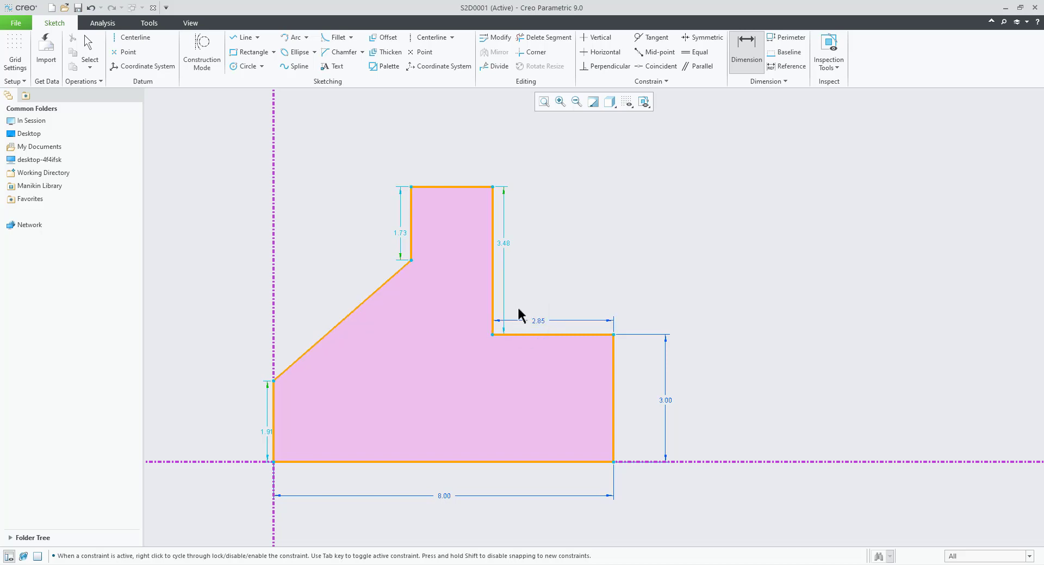
Dimension the overall height between the profile's bottom and top edges at 7.5
{"action": "left_click", "coordinate": [506, 457]}
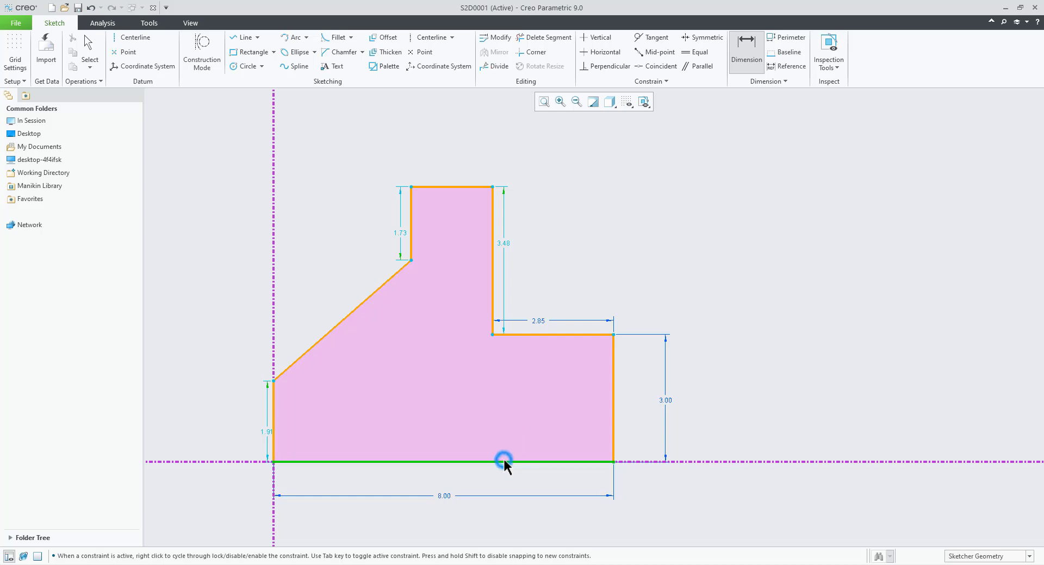
{"action": "left_click", "coordinate": [471, 188]}
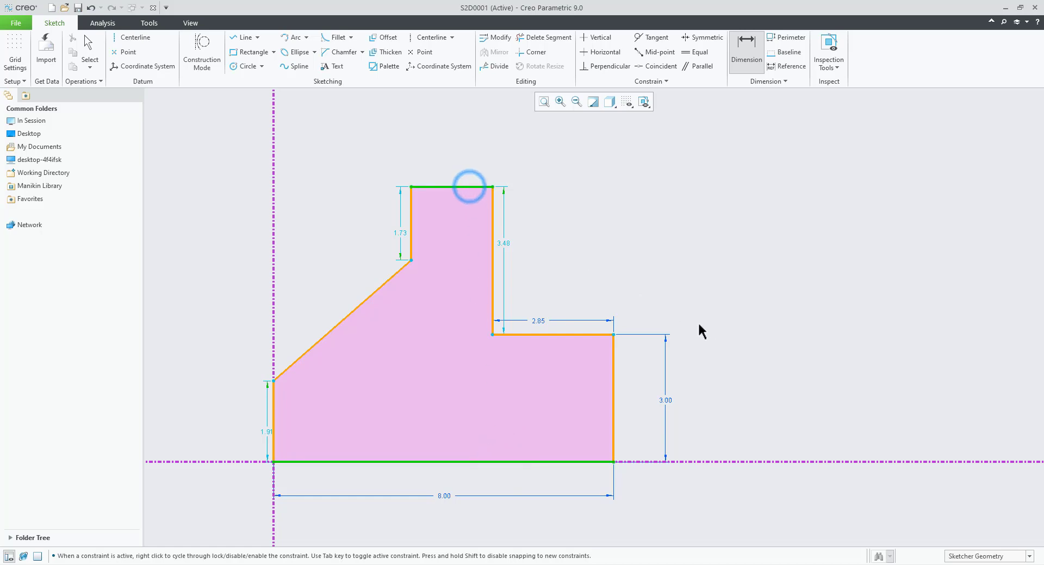
{"action": "middle_click", "coordinate": [710, 301]}
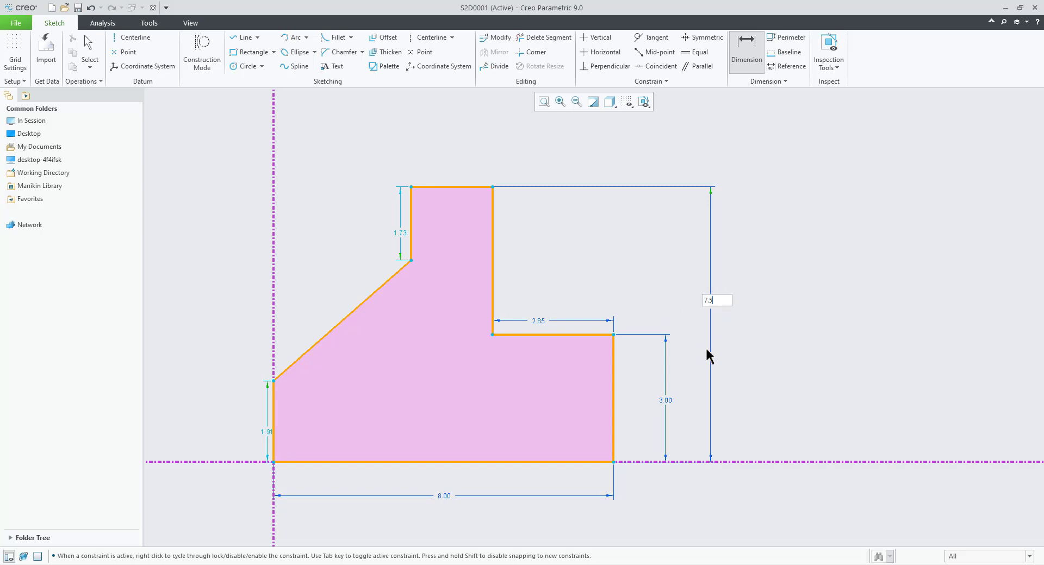
{"action": "key", "text": "Return"}
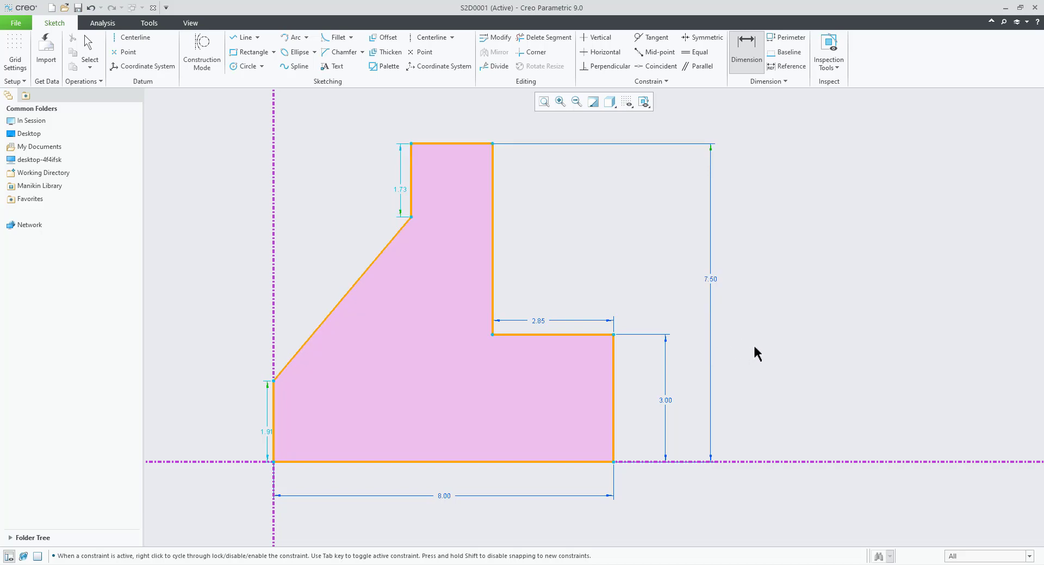
Dimension the length of the tall block's top edge at 2
{"action": "scroll", "coordinate": [763, 363], "scroll_direction": "up", "scroll_amount": 1}
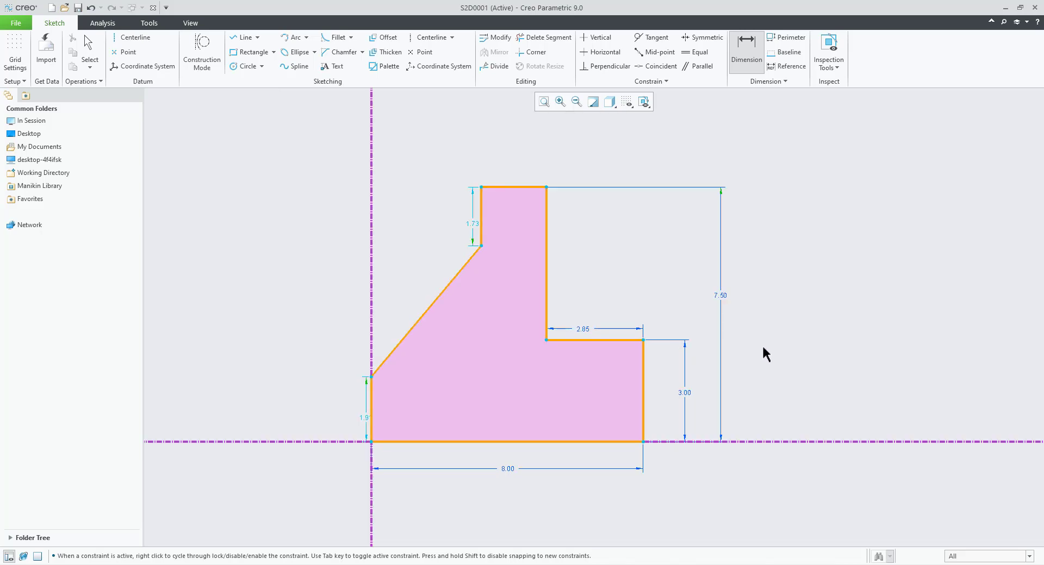
{"action": "scroll", "coordinate": [761, 348], "scroll_direction": "down", "scroll_amount": 1}
{"action": "scroll", "coordinate": [346, 313], "scroll_direction": "up", "scroll_amount": 1}
{"action": "scroll", "coordinate": [318, 247], "scroll_direction": "down", "scroll_amount": 1}
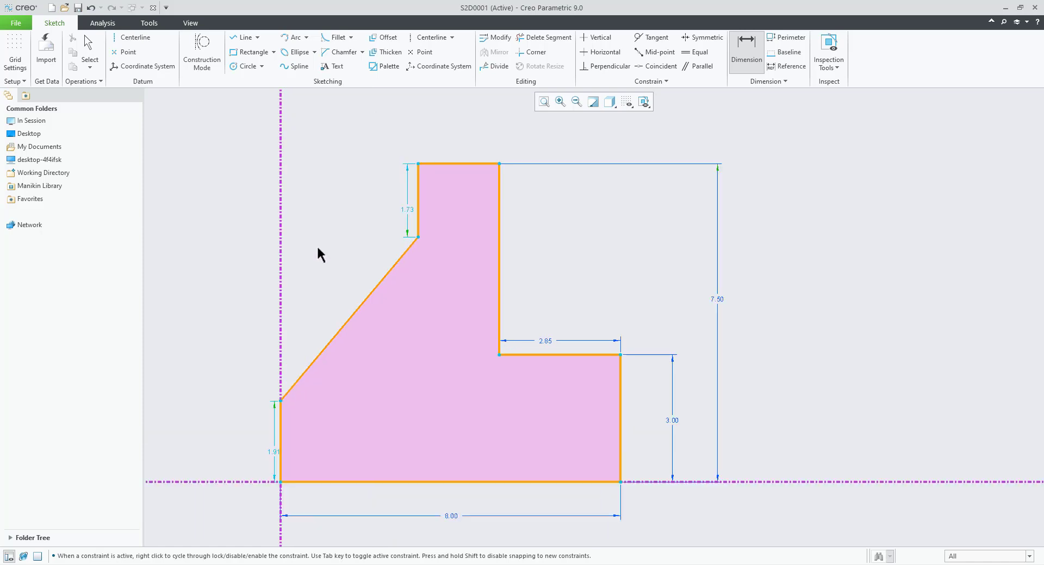
{"action": "left_click", "coordinate": [444, 164]}
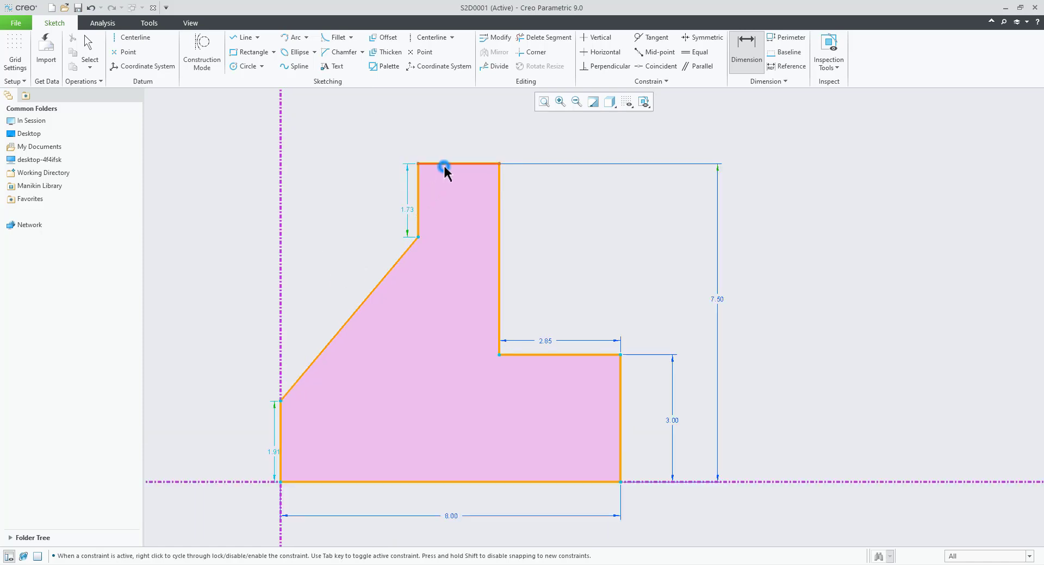
{"action": "middle_click", "coordinate": [463, 123]}
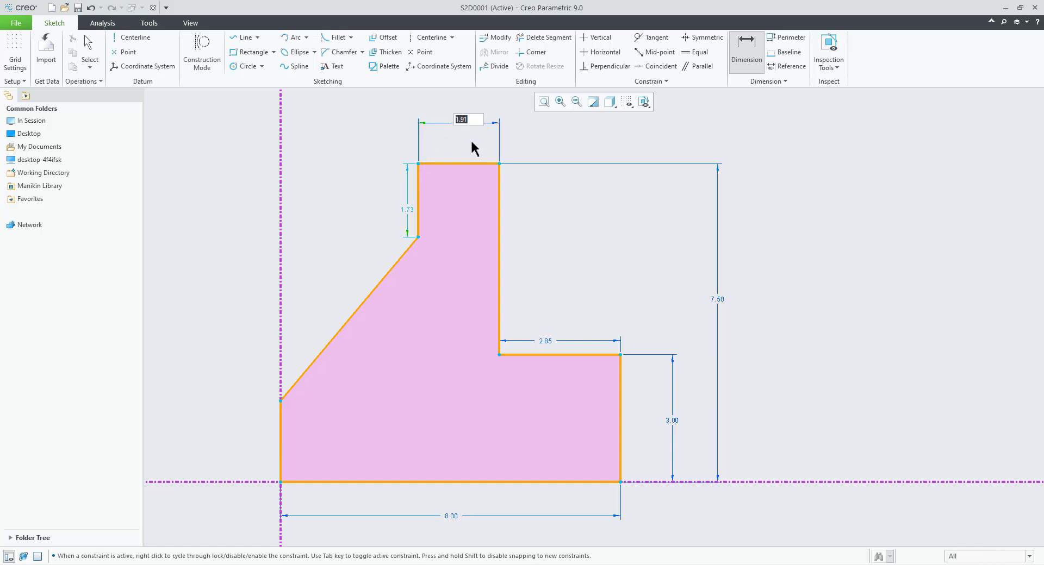
{"action": "type", "text": "2"}
{"action": "key", "text": "Return"}
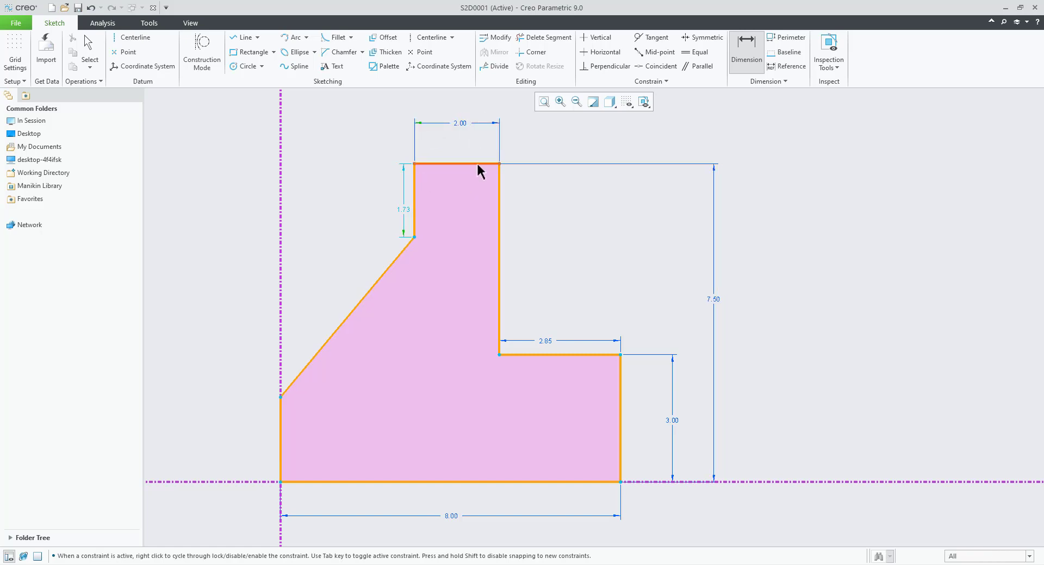
Dimension the vertical distance from the top edge to the inclined edge's upper endpoint at 2
{"action": "left_click", "coordinate": [478, 163]}
{"action": "left_click", "coordinate": [415, 237]}
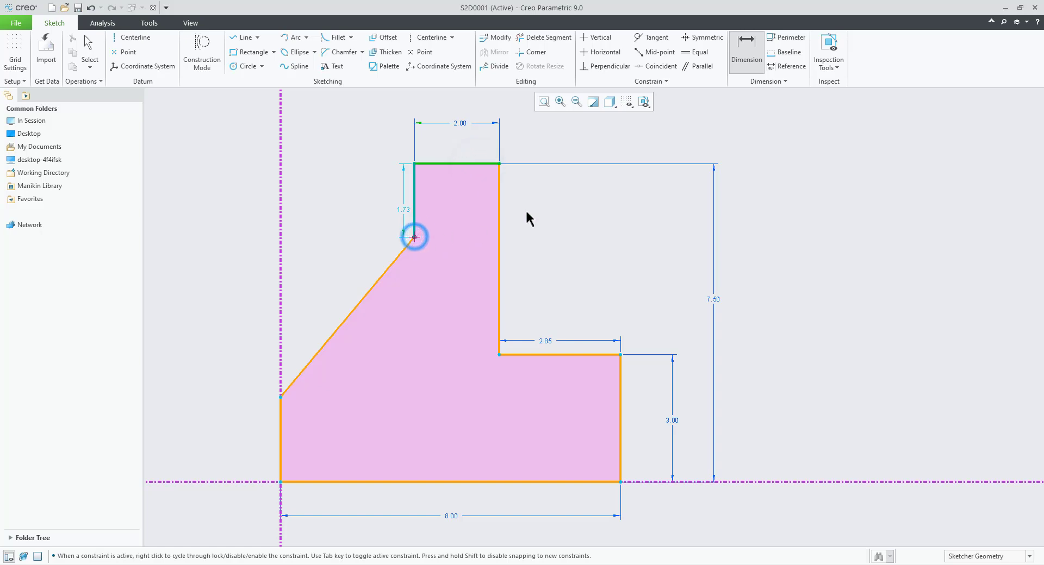
{"action": "middle_click", "coordinate": [559, 196]}
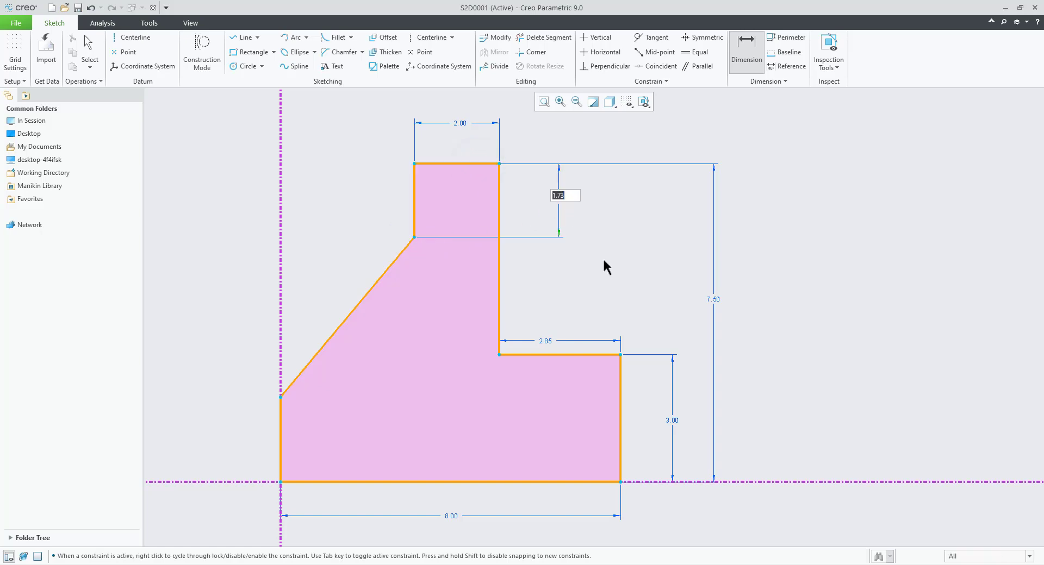
{"action": "type", "text": "2"}
{"action": "key", "text": "Return"}
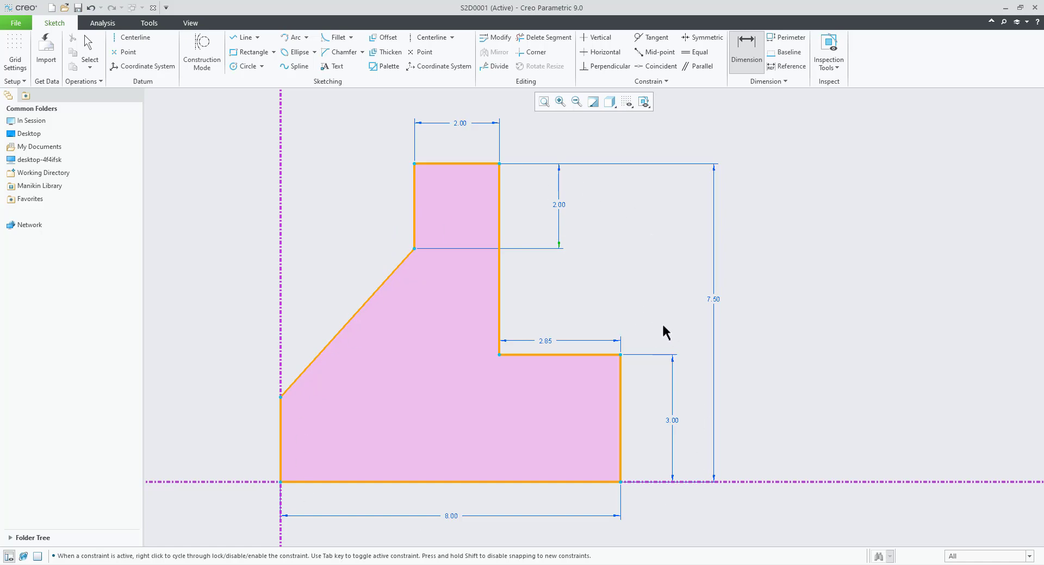
{"action": "middle_click", "coordinate": [633, 288]}
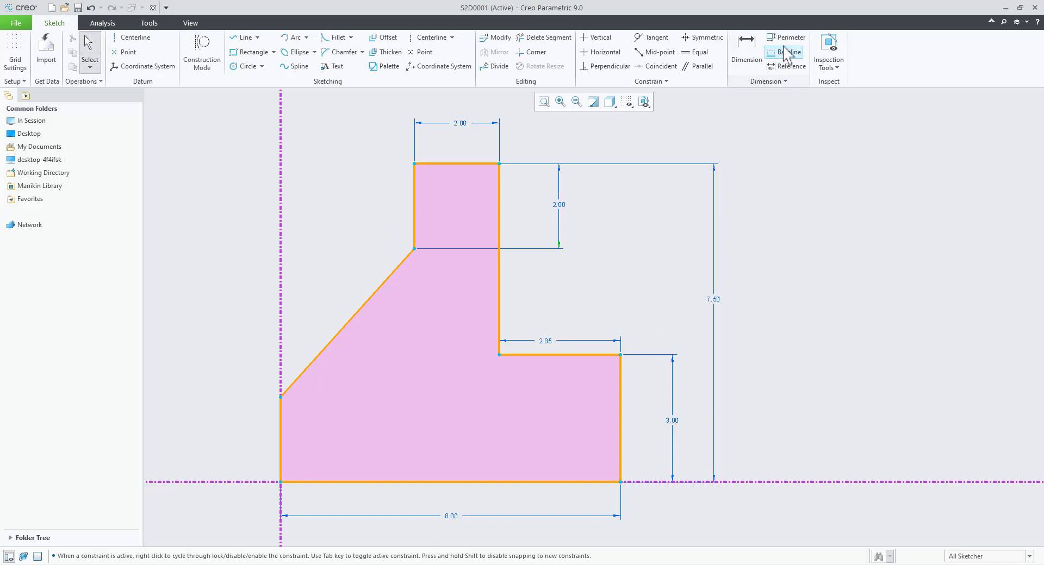
Delete the vertical dimension between the top edge and the inclined edge's upper endpoint
{"action": "scroll", "coordinate": [774, 341], "scroll_direction": "up", "scroll_amount": 2}
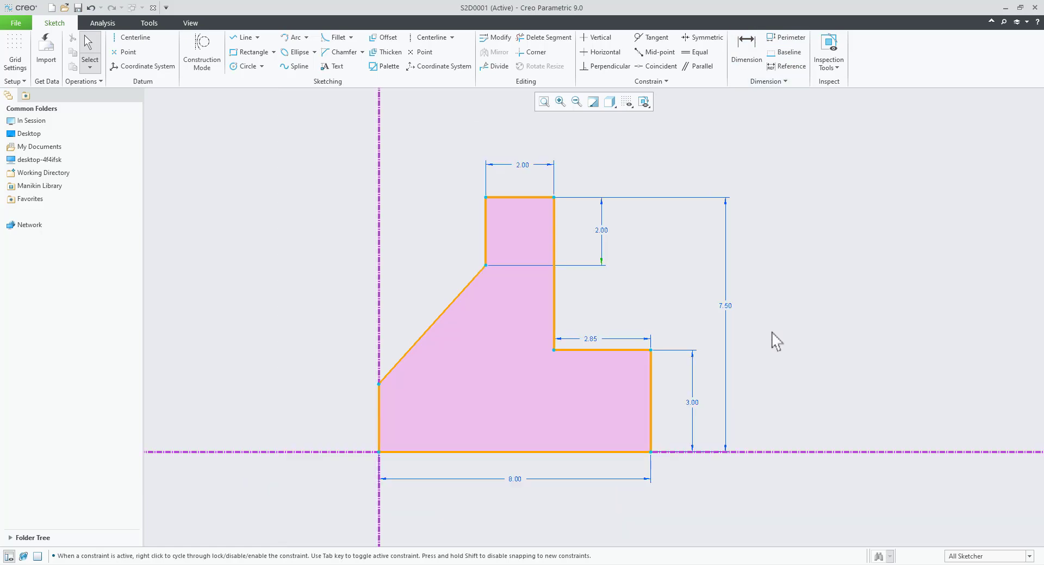
{"action": "scroll", "coordinate": [790, 342], "scroll_direction": "down", "scroll_amount": 2}
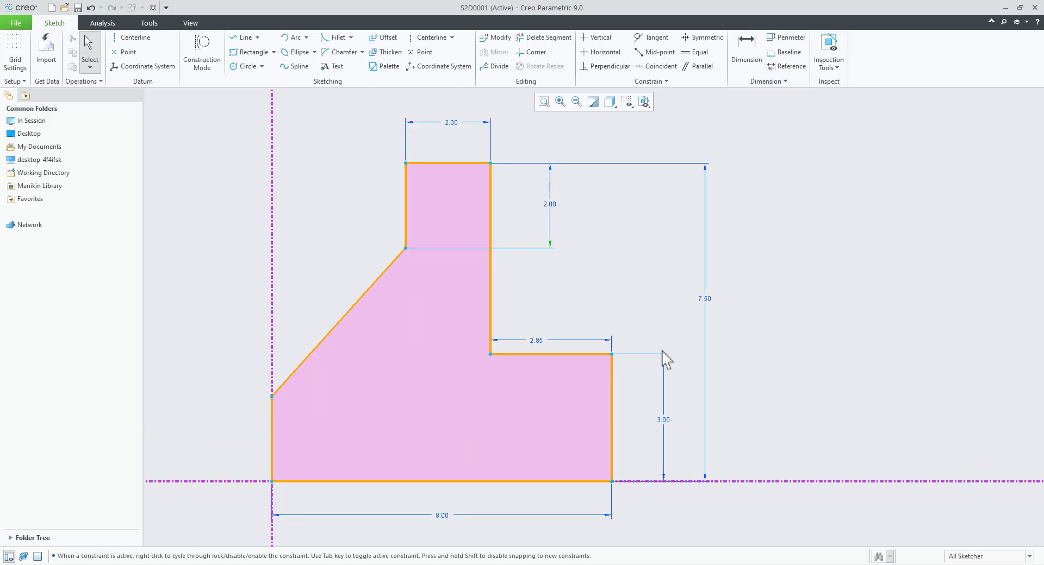
{"action": "scroll", "coordinate": [704, 333], "scroll_direction": "up", "scroll_amount": 2}
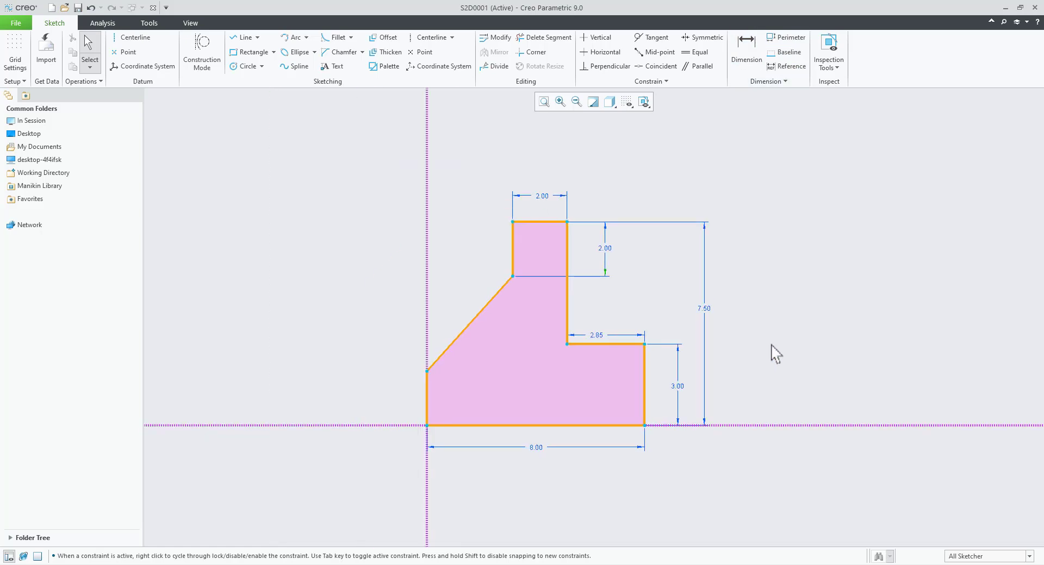
{"action": "scroll", "coordinate": [750, 359], "scroll_direction": "down", "scroll_amount": 1}
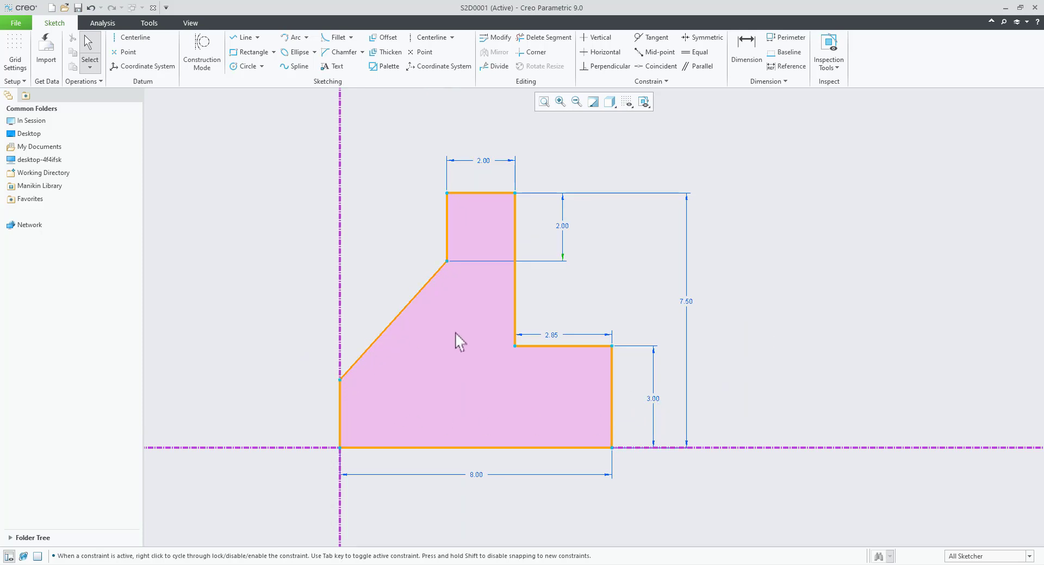
{"action": "left_click", "coordinate": [565, 230]}
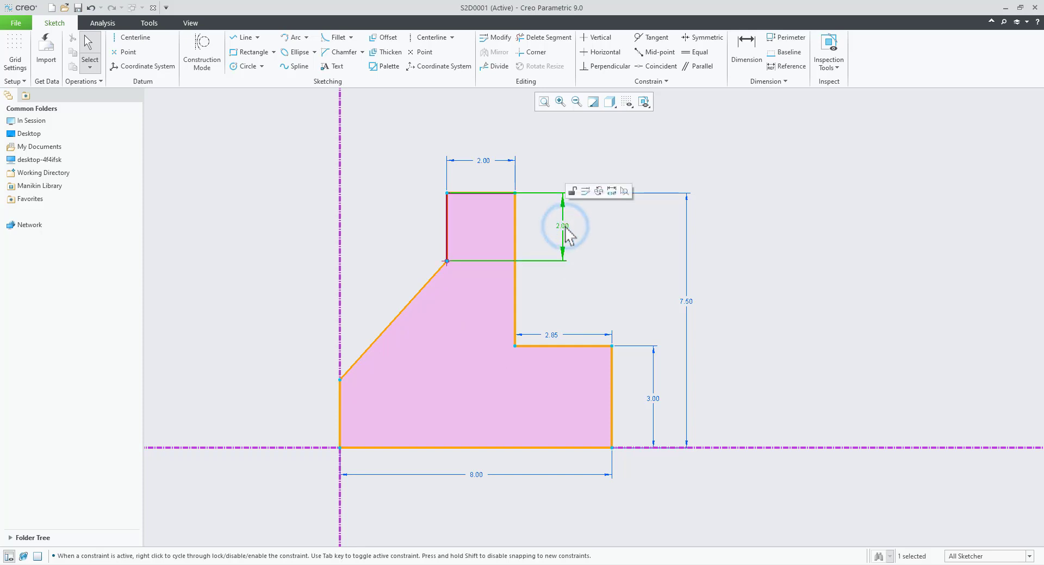
{"action": "left_click", "coordinate": [566, 242]}
{"action": "scroll", "coordinate": [398, 236], "scroll_direction": "up", "scroll_amount": 1}
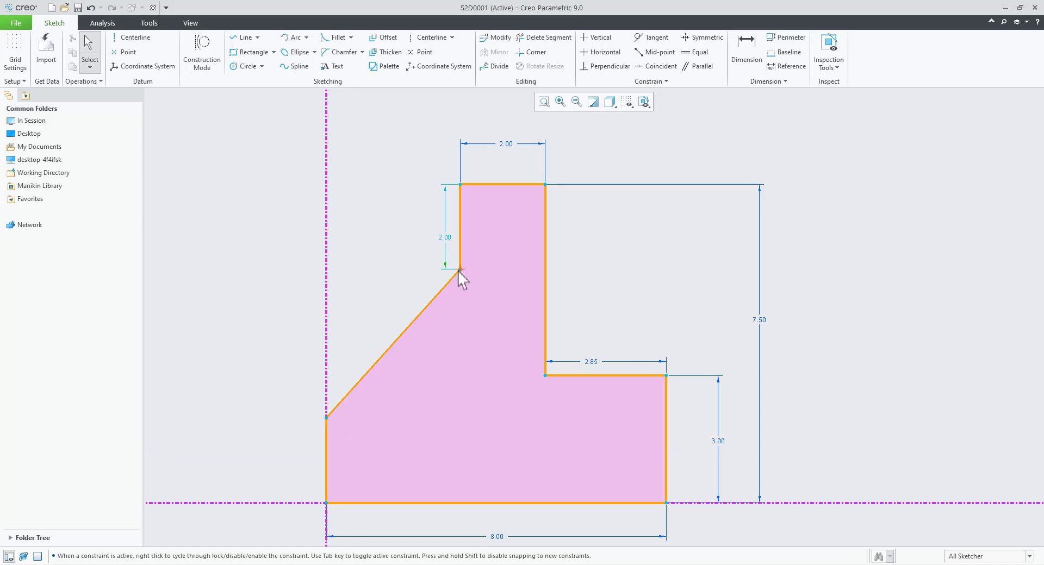
Dimension the true length of the inclined edge, aligned with it, at 5
{"action": "left_click", "coordinate": [744, 59]}
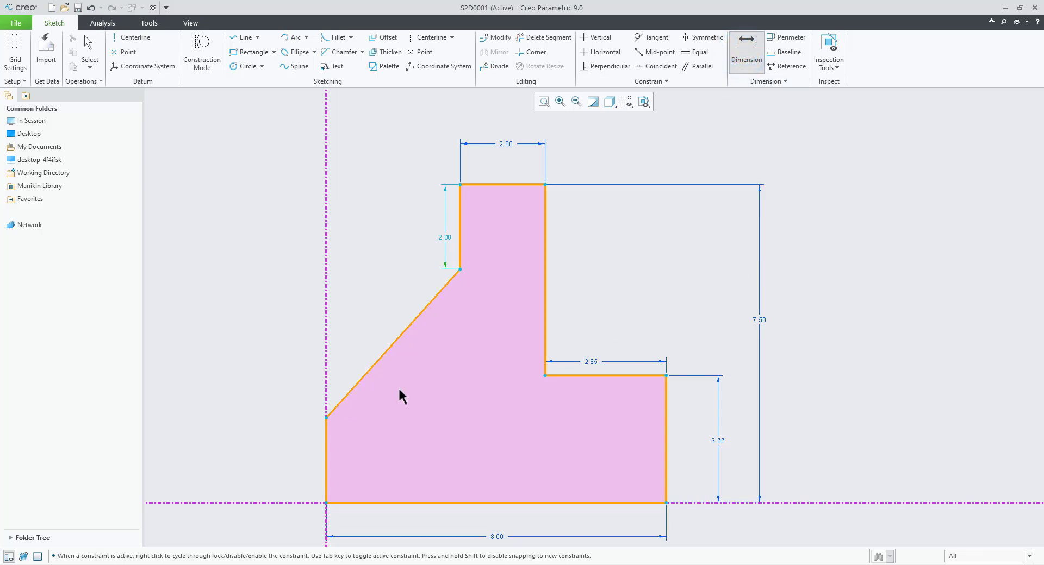
{"action": "left_click", "coordinate": [390, 347]}
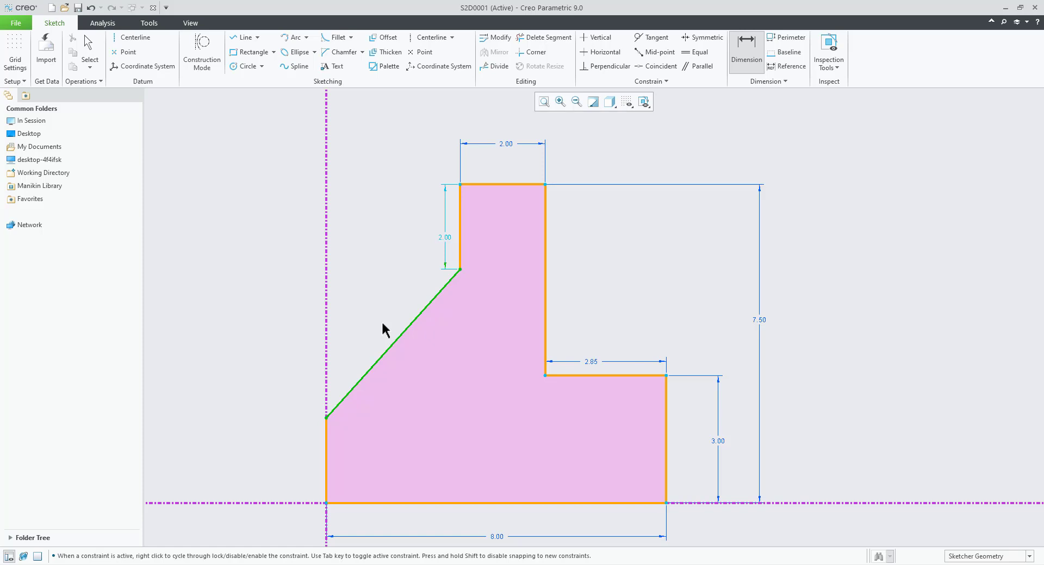
{"action": "middle_click", "coordinate": [382, 324]}
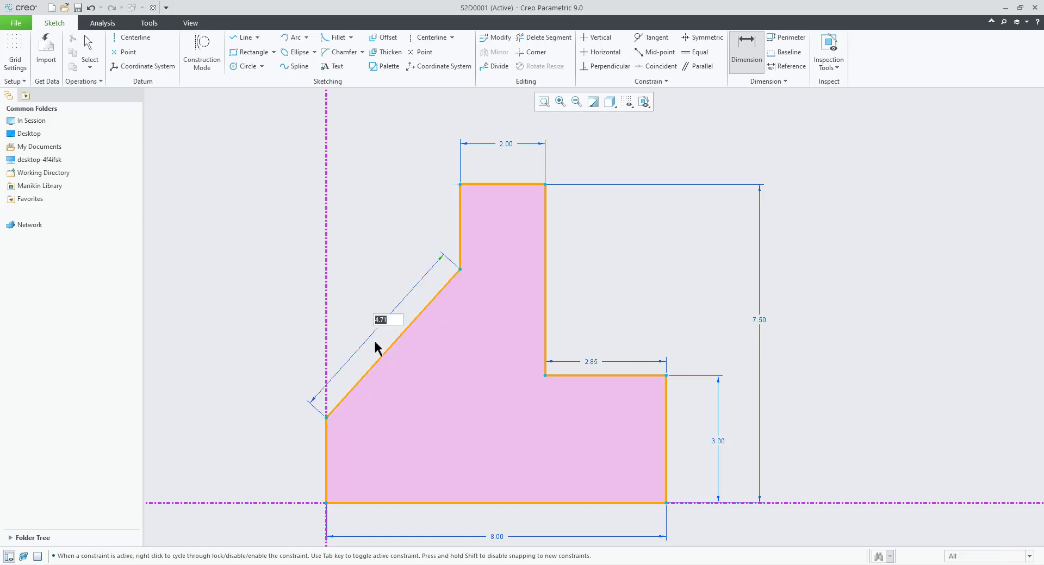
{"action": "type", "text": "5"}
{"action": "key", "text": "Return"}
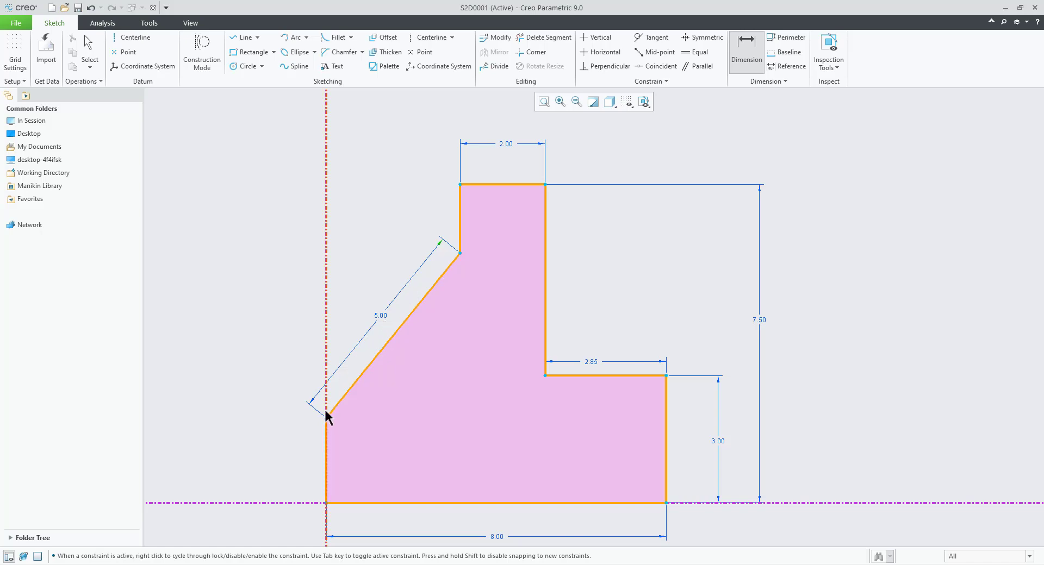
Delete the aligned length dimension of the inclined edge
{"action": "middle_click", "coordinate": [604, 286]}
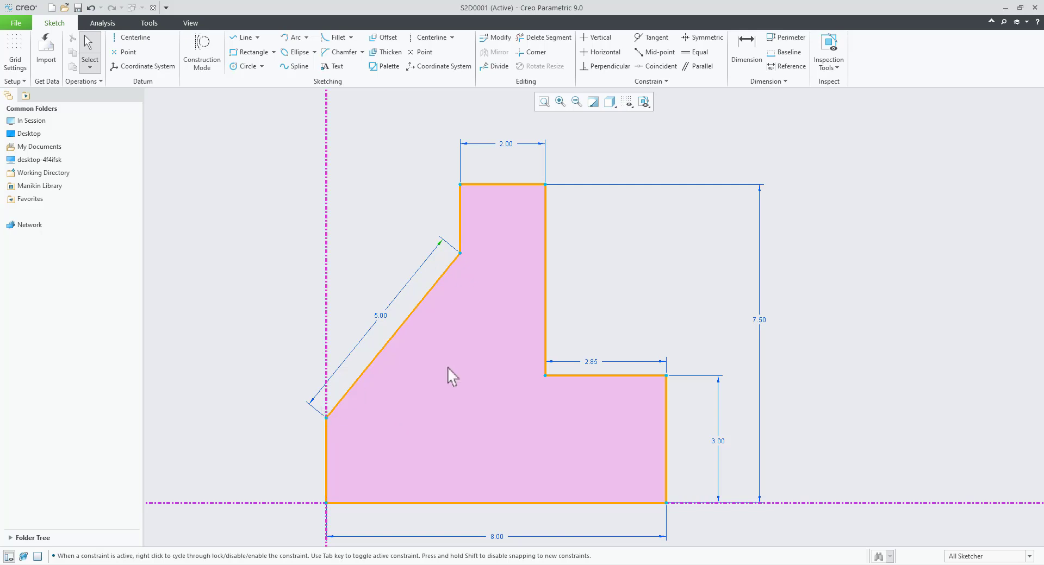
{"action": "left_click", "coordinate": [438, 244]}
{"action": "left_click", "coordinate": [380, 318]}
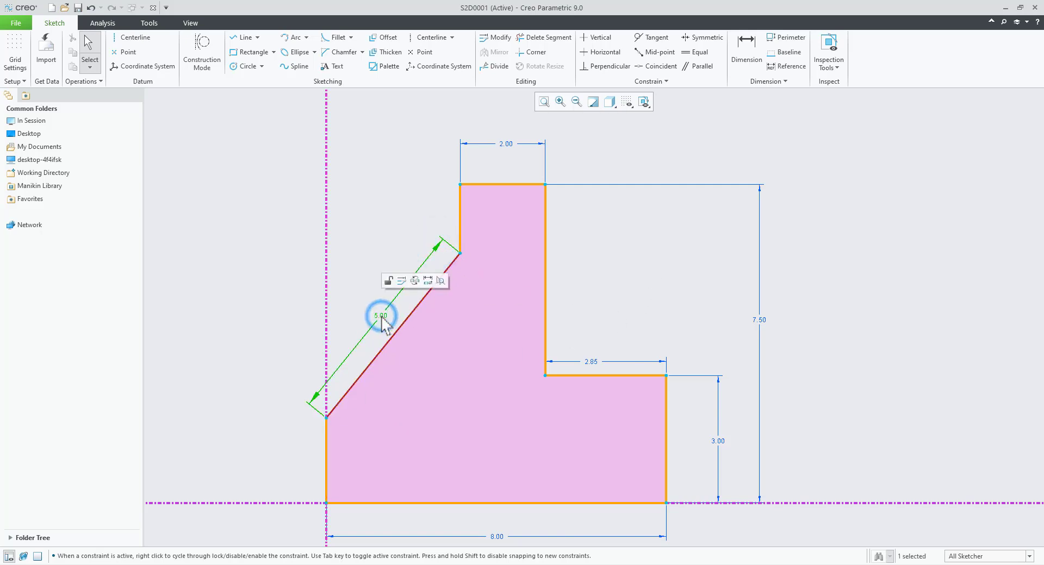
{"action": "key", "text": "Delete"}
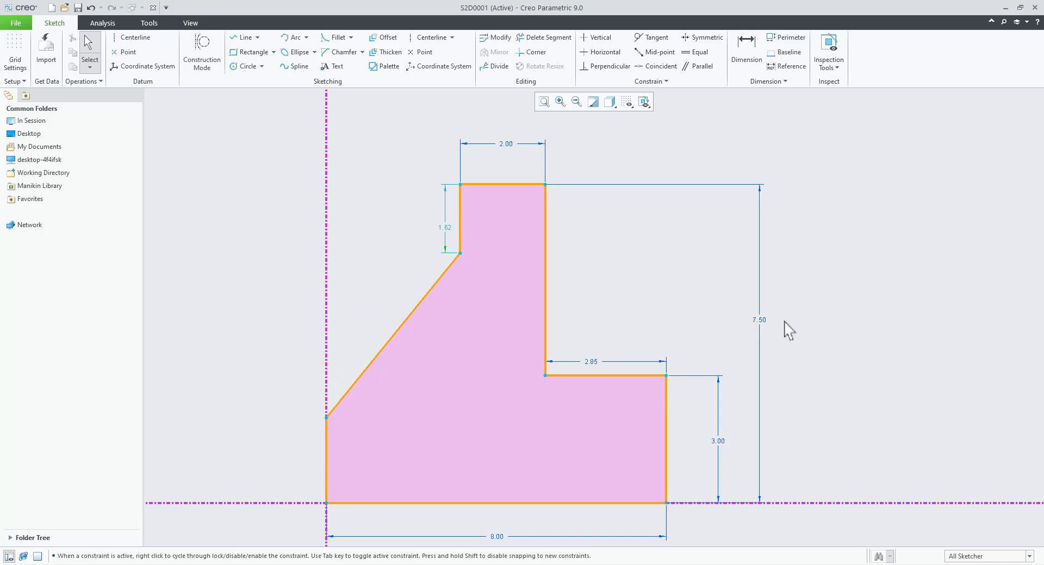
Dimension the aligned distance between the inclined edge's two endpoints at 5 inside the profile, and delete that dimension
{"action": "left_click", "coordinate": [746, 57]}
{"action": "left_click", "coordinate": [327, 418]}
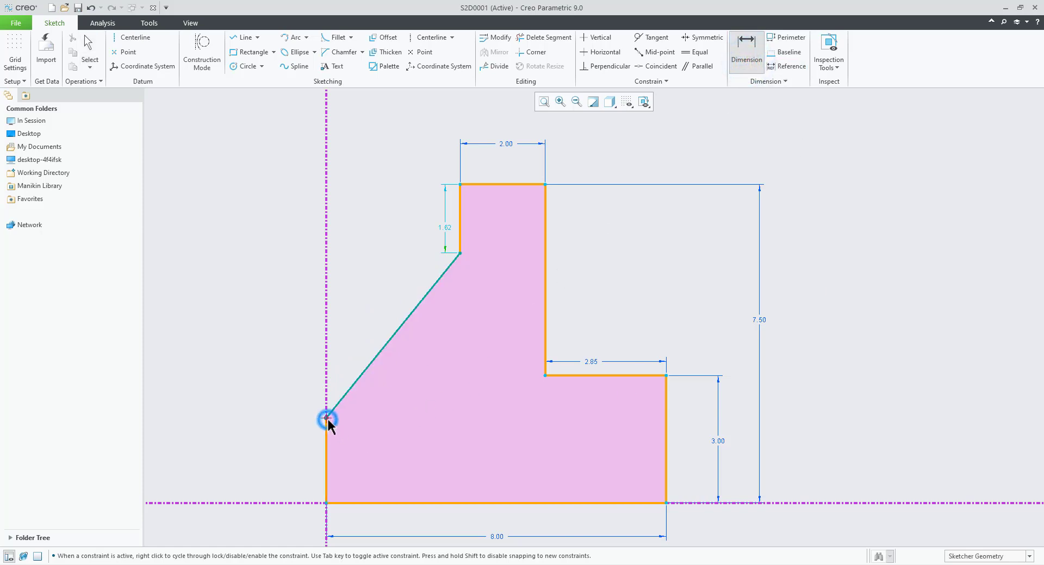
{"action": "left_click", "coordinate": [459, 254]}
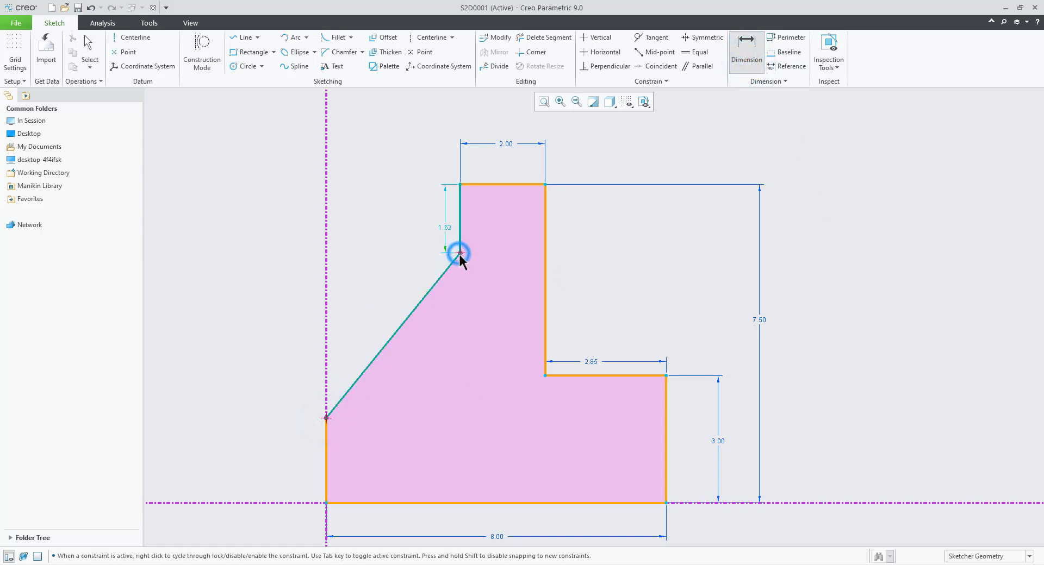
{"action": "middle_click", "coordinate": [420, 415]}
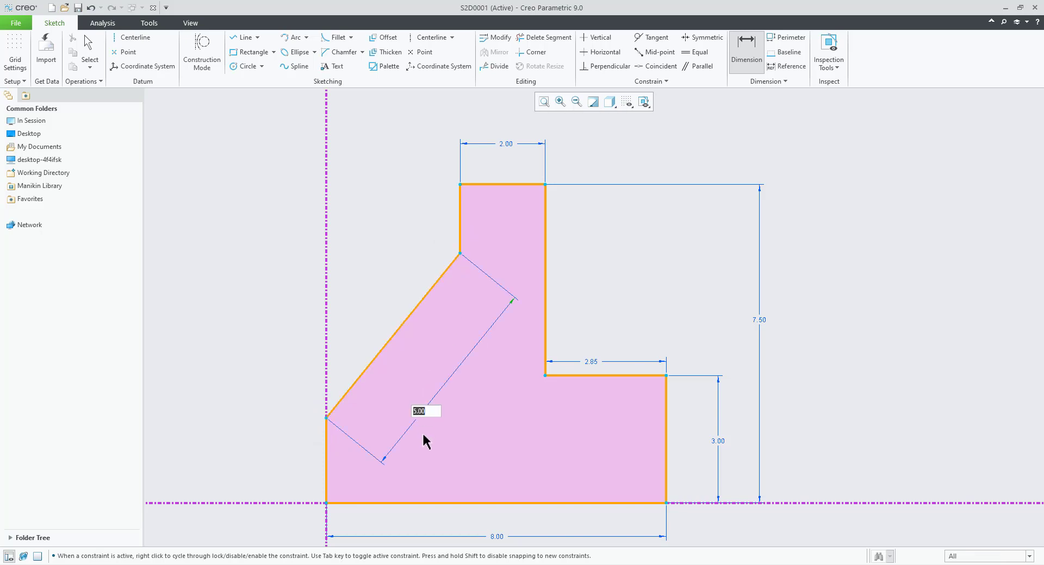
{"action": "key", "text": "Return"}
{"action": "left_click", "coordinate": [425, 416]}
{"action": "key", "text": "Delete"}
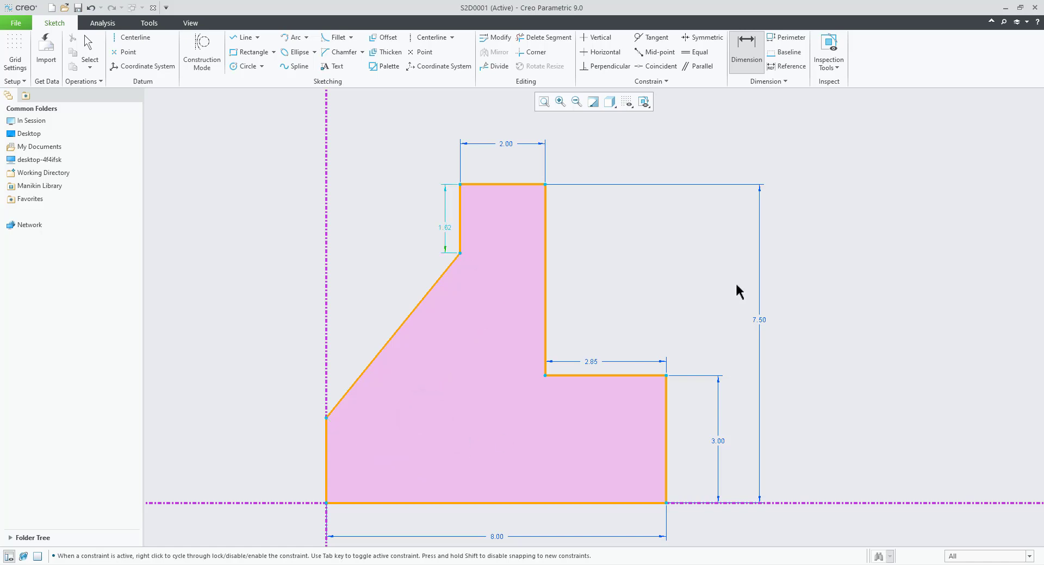
Dimension the horizontal distance between the inclined edge's endpoints at 4, deleting the tall block's conflicting top-edge dimension
{"action": "left_click", "coordinate": [327, 418]}
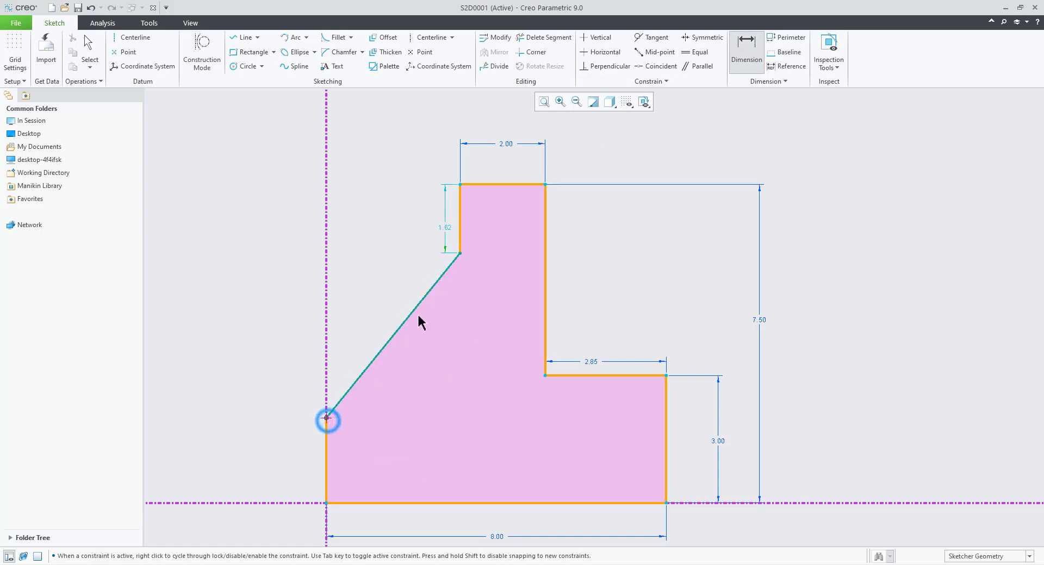
{"action": "left_click", "coordinate": [461, 254]}
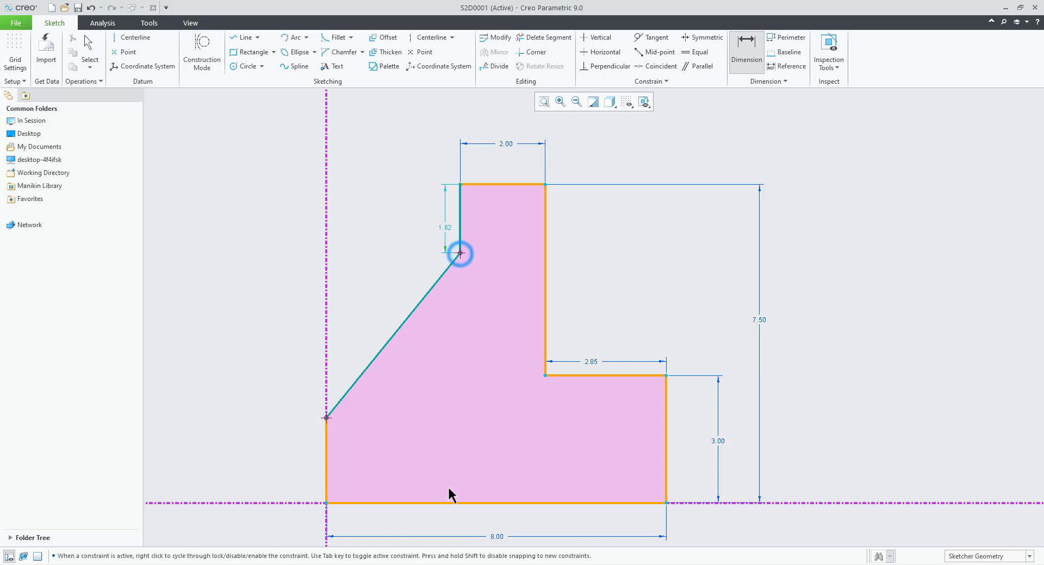
{"action": "middle_click", "coordinate": [411, 517]}
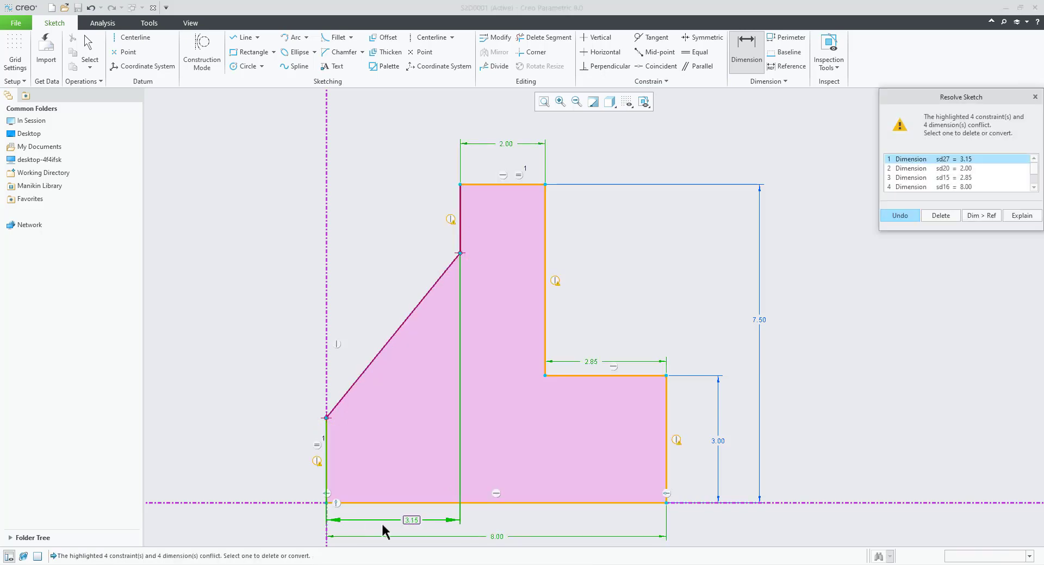
{"action": "scroll", "coordinate": [488, 298], "scroll_direction": "down", "scroll_amount": 1}
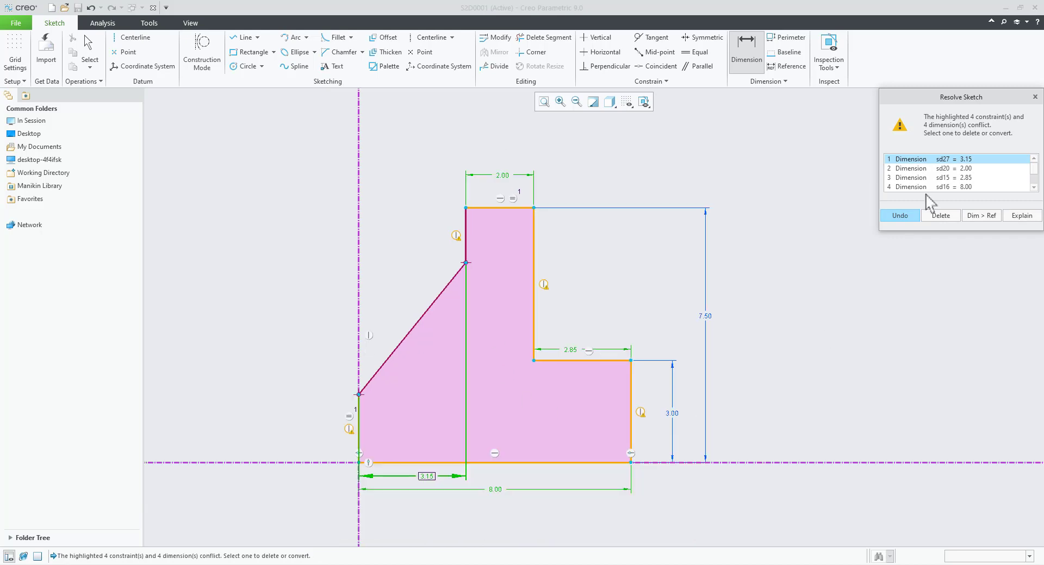
{"action": "left_click_drag", "start_coordinate": [950, 100], "coordinate": [854, 125]}
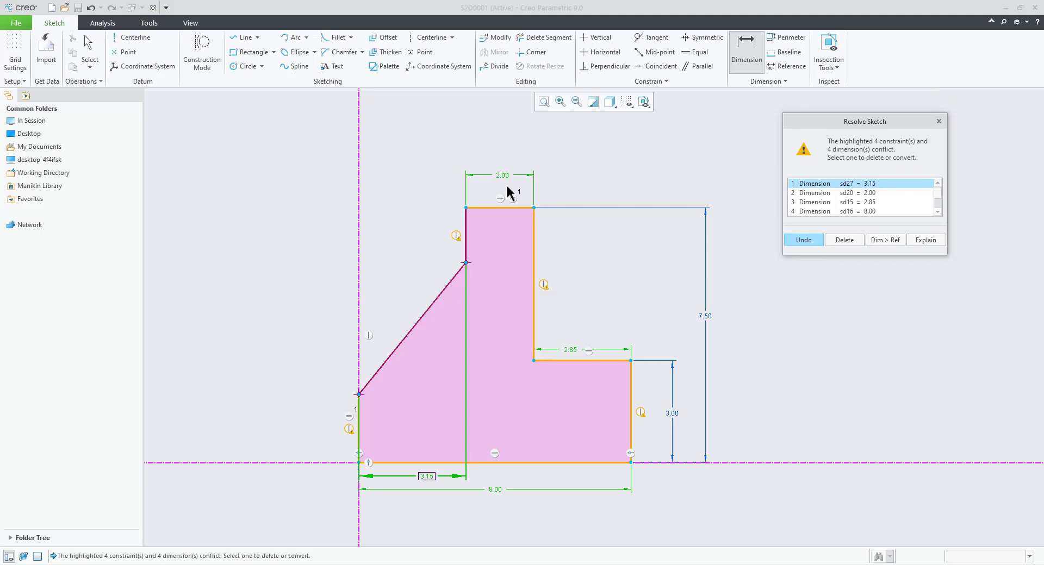
{"action": "left_click", "coordinate": [871, 194]}
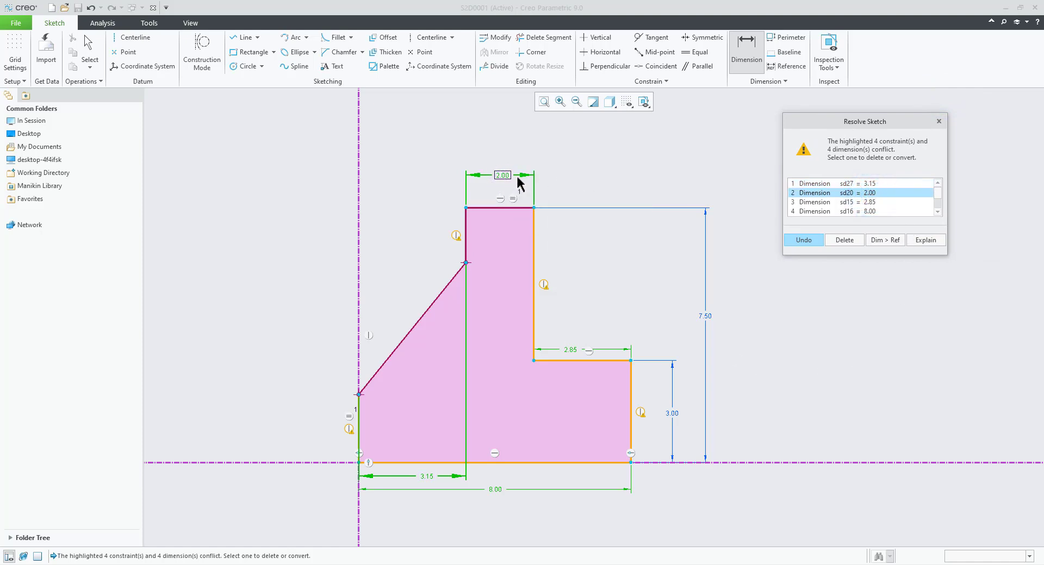
{"action": "left_click", "coordinate": [842, 241]}
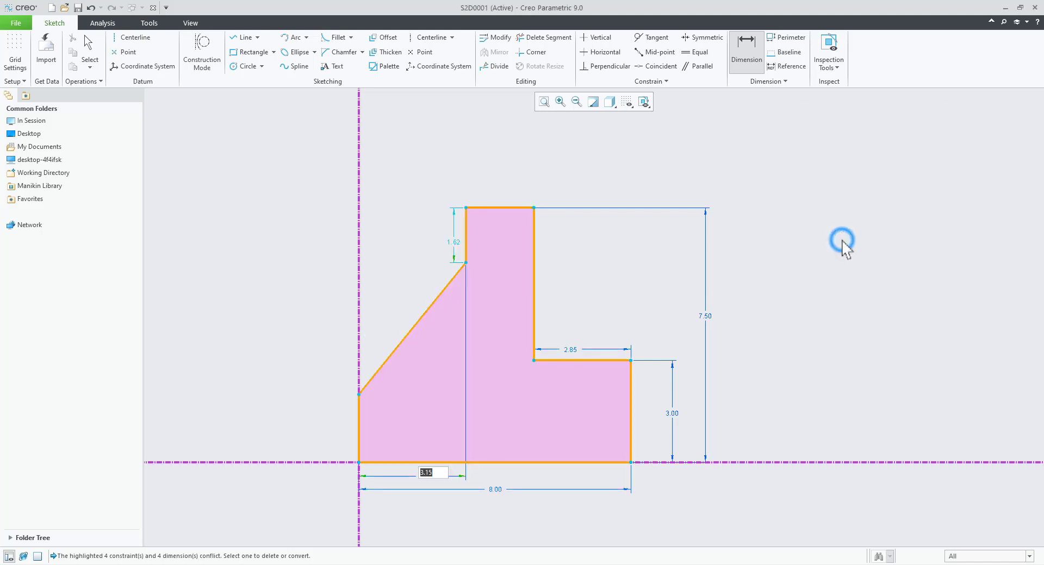
{"action": "type", "text": "4"}
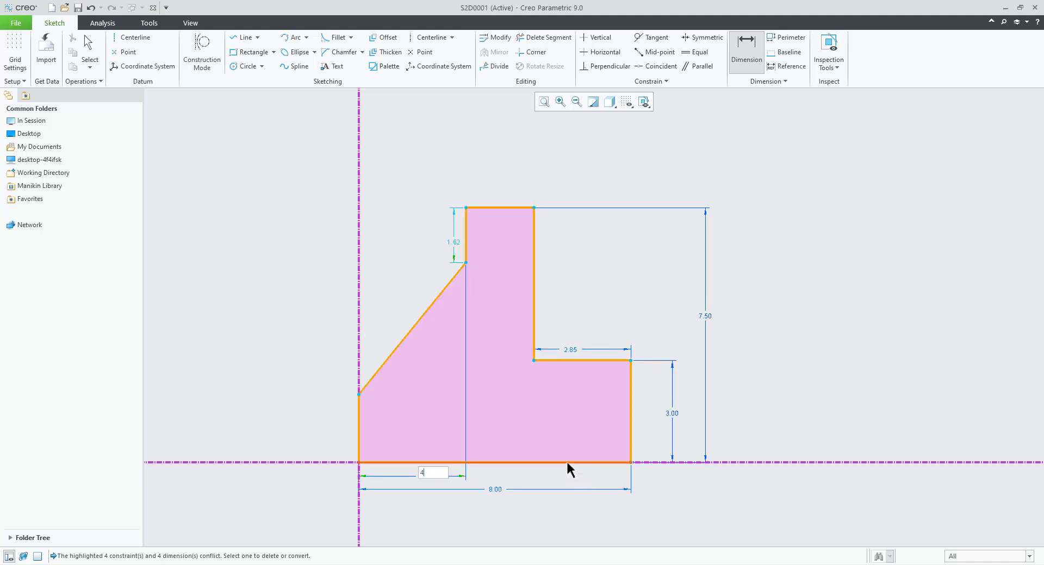
{"action": "key", "text": "Return"}
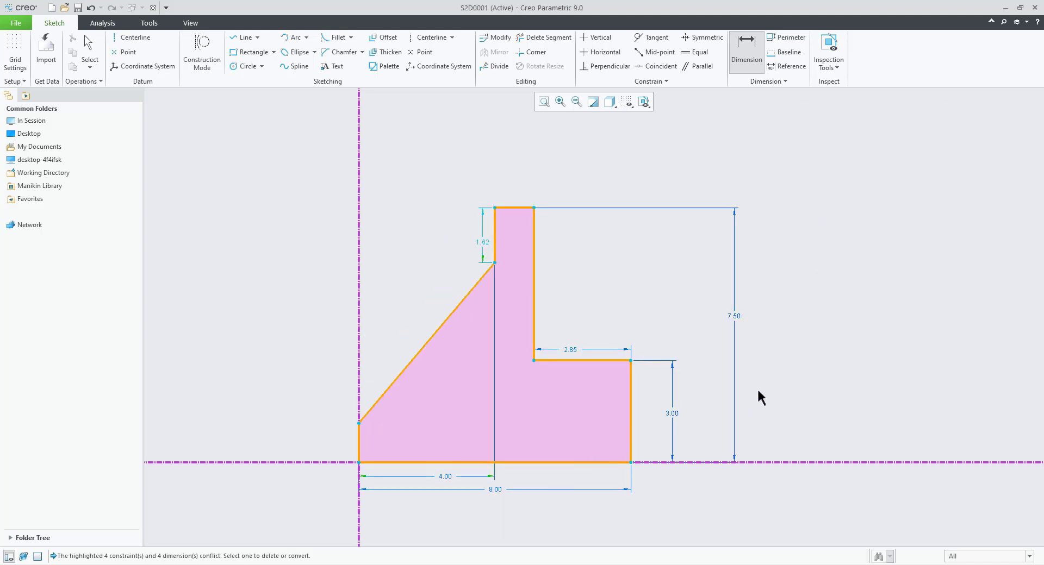
Dimension the vertical distance between the inclined edge's two endpoints at 5, placed outside the profile
{"action": "scroll", "coordinate": [517, 512], "scroll_direction": "up", "scroll_amount": 1}
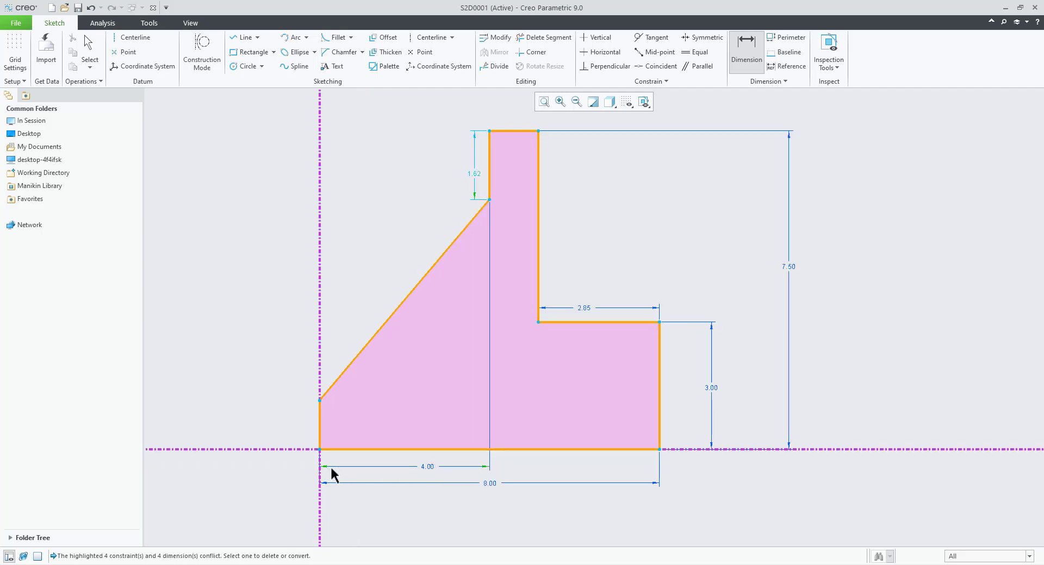
{"action": "left_click", "coordinate": [321, 402]}
{"action": "left_click", "coordinate": [489, 199]}
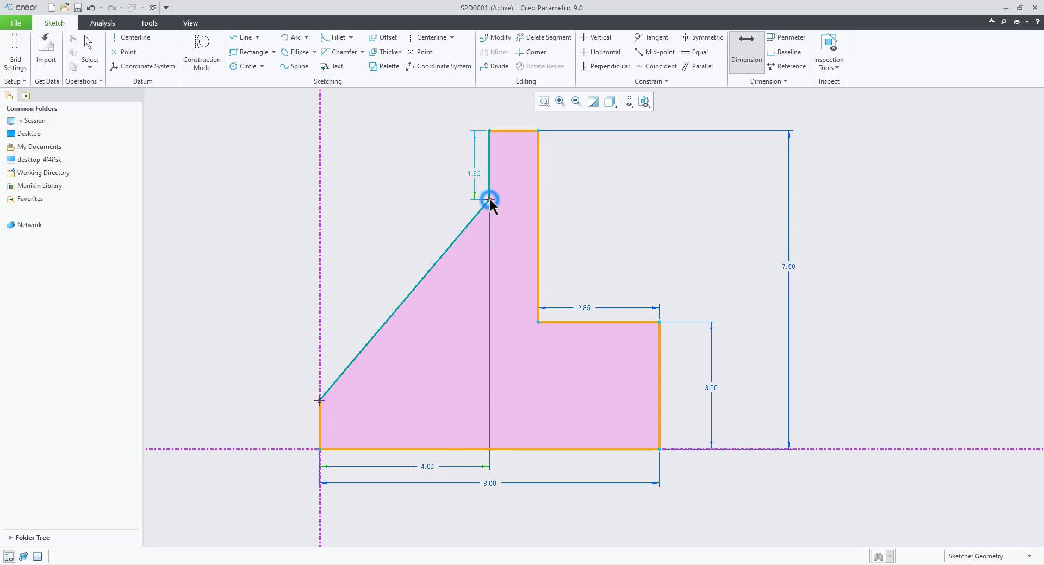
{"action": "middle_click", "coordinate": [260, 254]}
{"action": "type", "text": "5"}
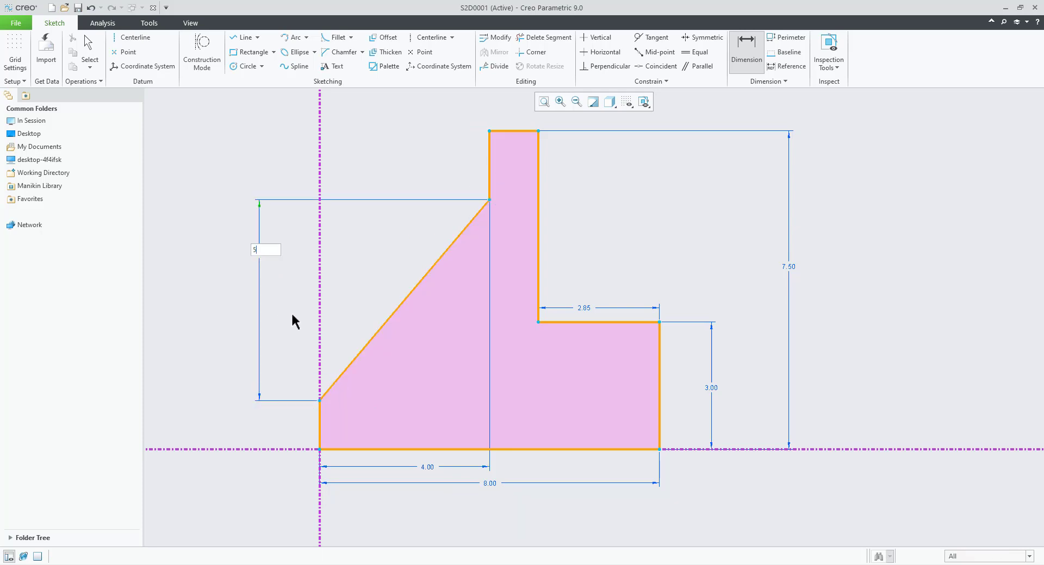
{"action": "key", "text": "Return"}
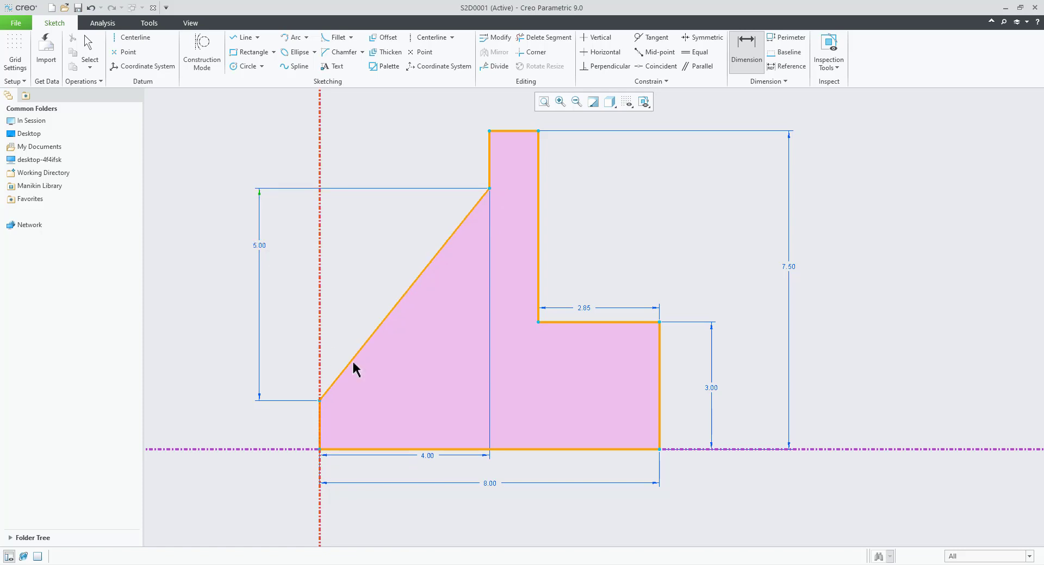
{"action": "middle_click", "coordinate": [660, 286]}
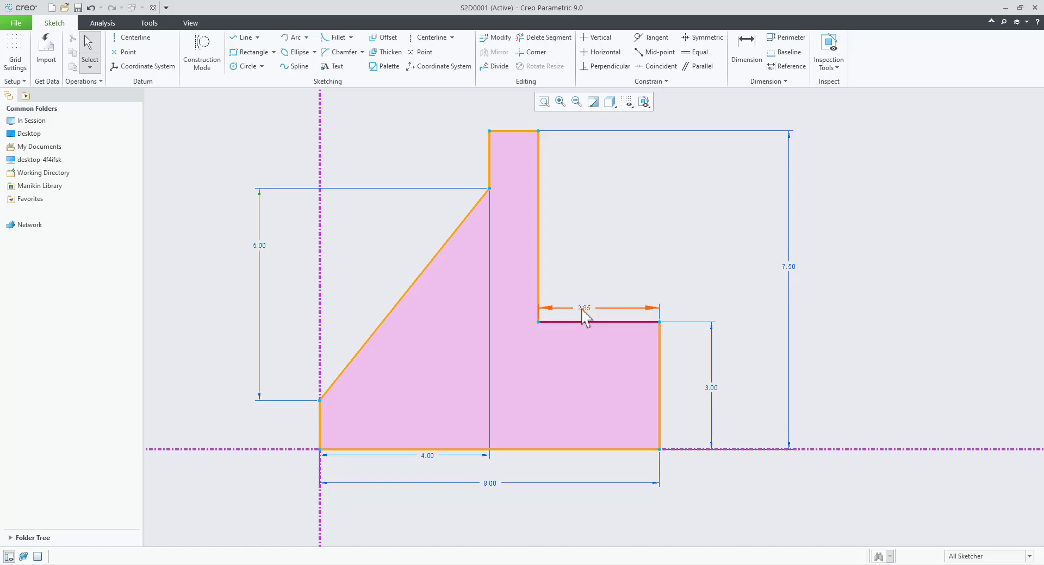
Set the length of the low block's horizontal upper edge to 2
{"action": "double_click", "coordinate": [584, 308]}
{"action": "type", "text": "2"}
{"action": "key", "text": "Return"}
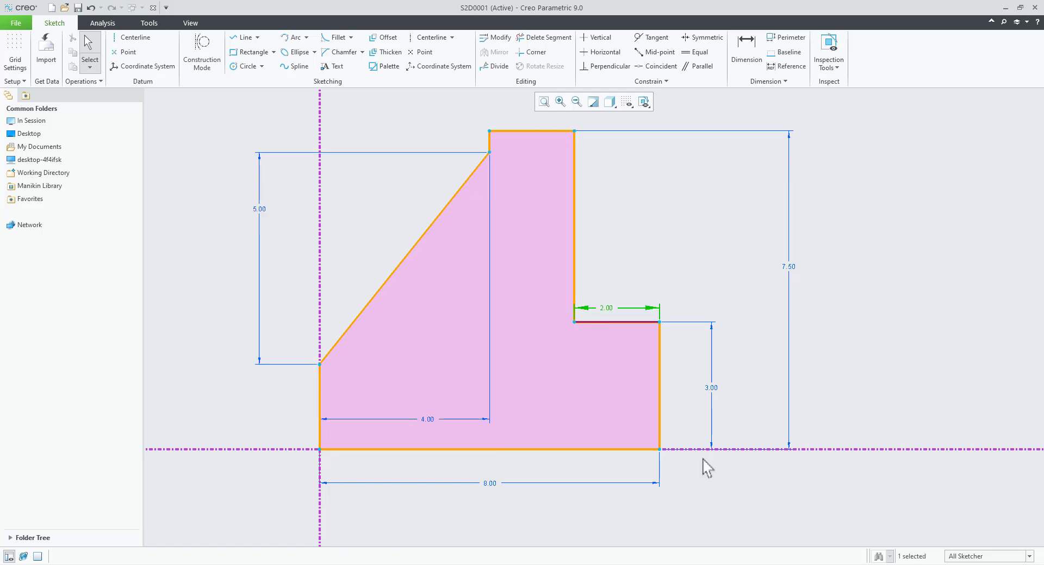
{"action": "left_click", "coordinate": [732, 257]}
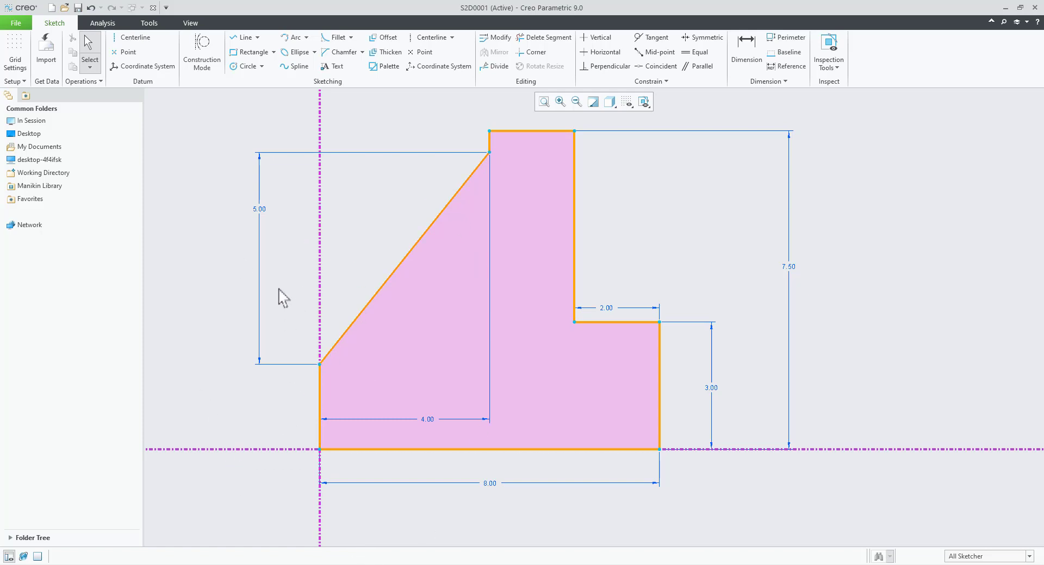
Delete the vertical and horizontal dimensions between the inclined edge's endpoints
{"action": "left_click", "coordinate": [264, 210]}
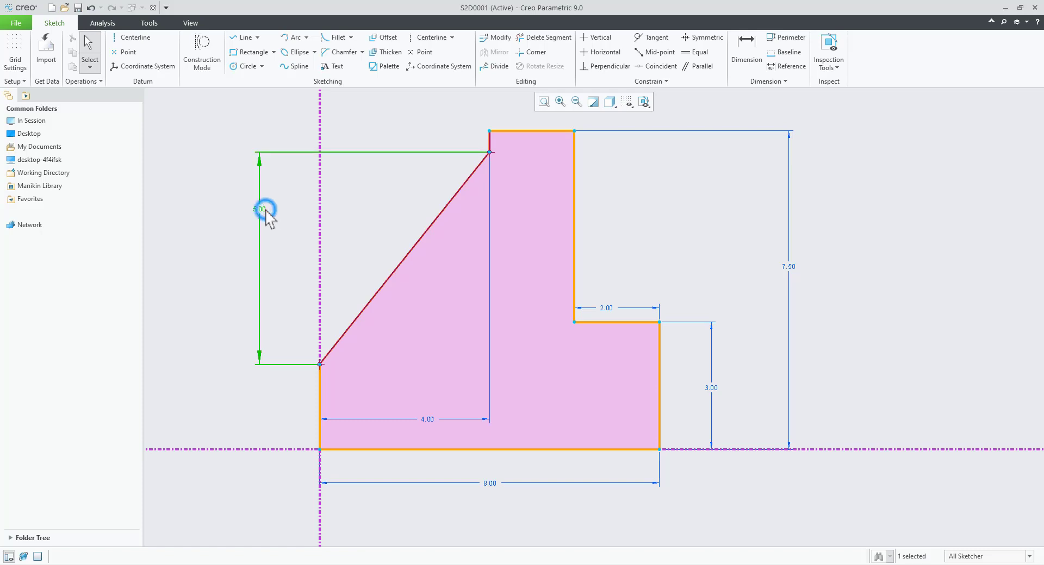
{"action": "key", "text": "Delete"}
{"action": "left_click", "coordinate": [427, 420]}
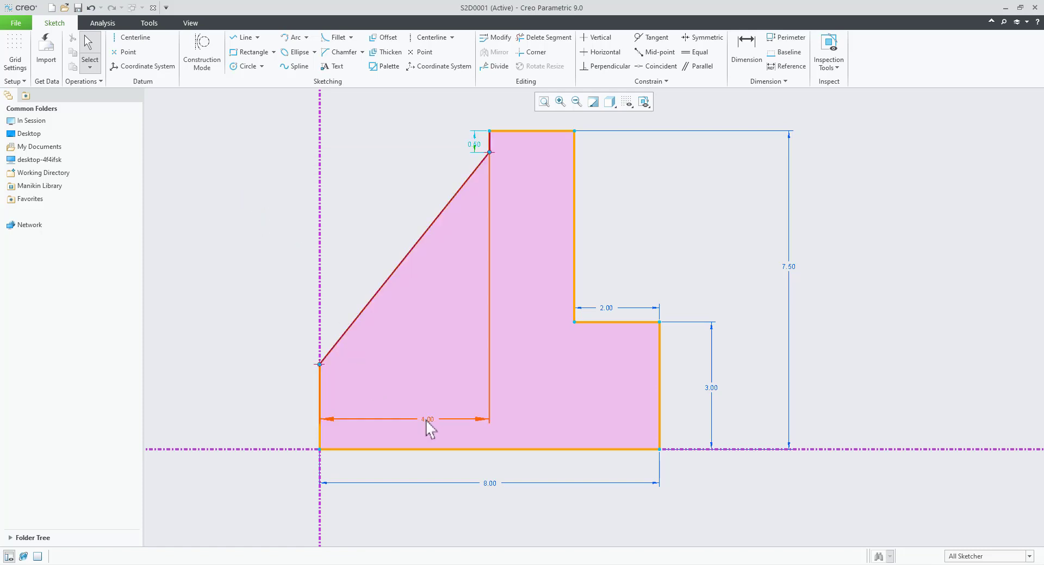
{"action": "key", "text": "Delete"}
{"action": "scroll", "coordinate": [426, 384], "scroll_direction": "up", "scroll_amount": 2}
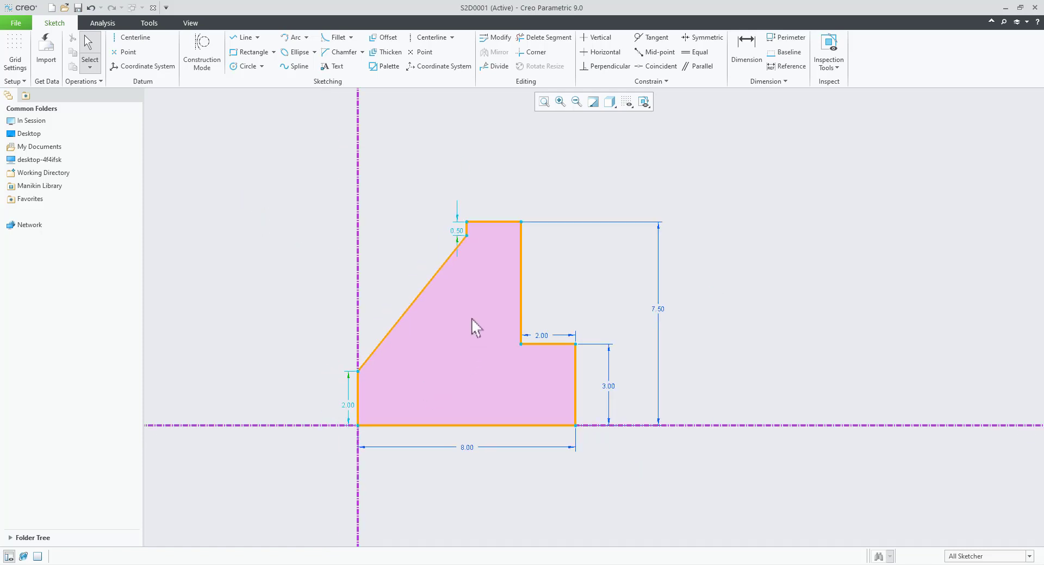
{"action": "scroll", "coordinate": [393, 322], "scroll_direction": "down", "scroll_amount": 2}
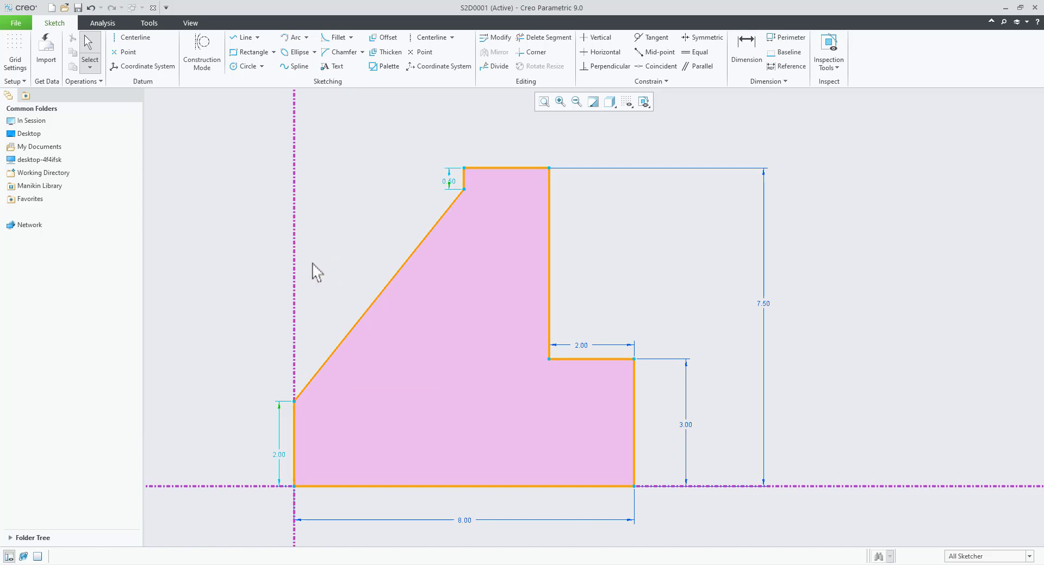
Dimension the angle between the vertical reference line and the inclined edge at 45 degrees
{"action": "left_click", "coordinate": [747, 61]}
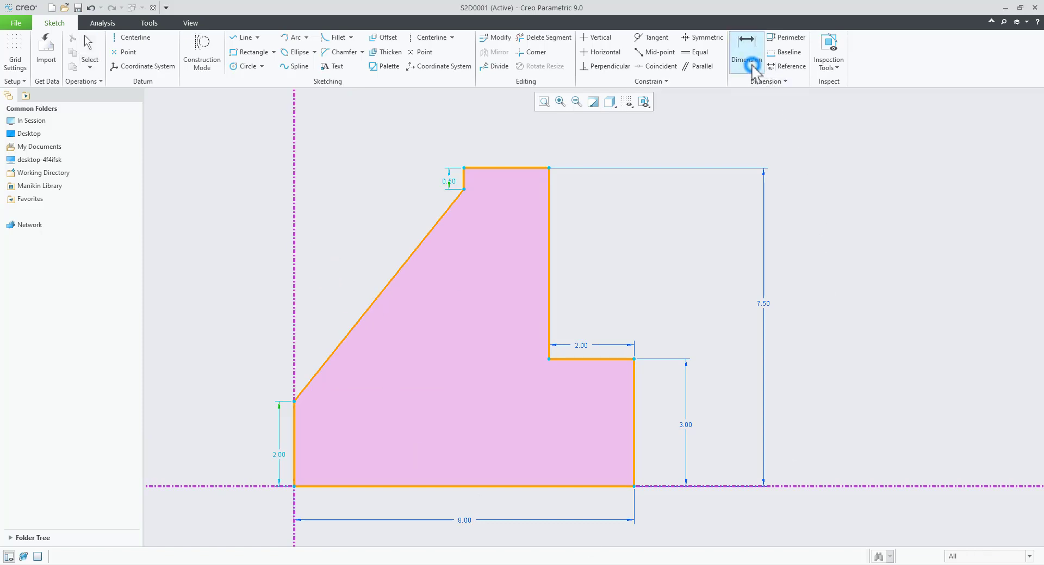
{"action": "left_click", "coordinate": [294, 299]}
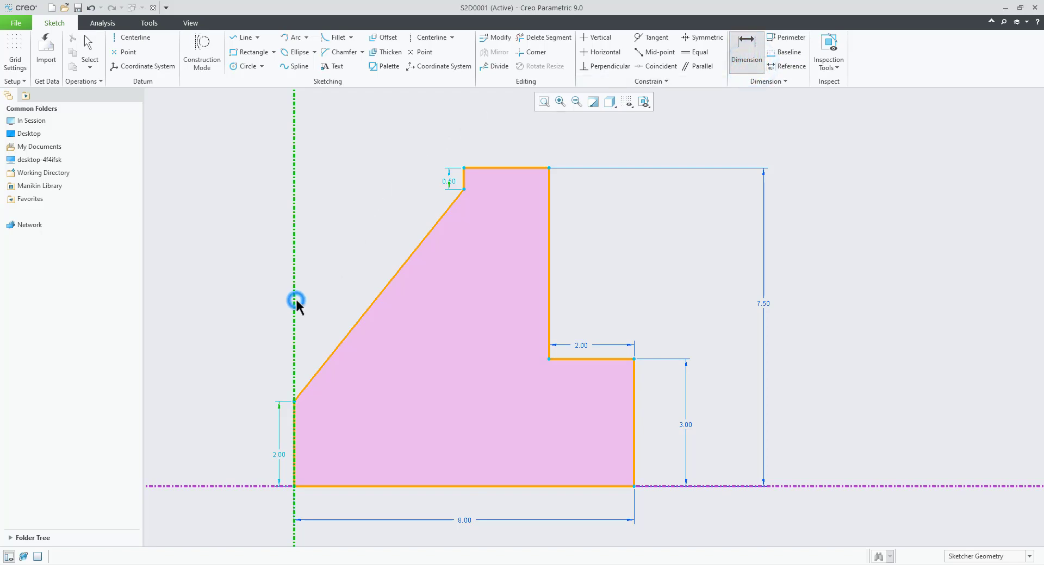
{"action": "left_click", "coordinate": [361, 321]}
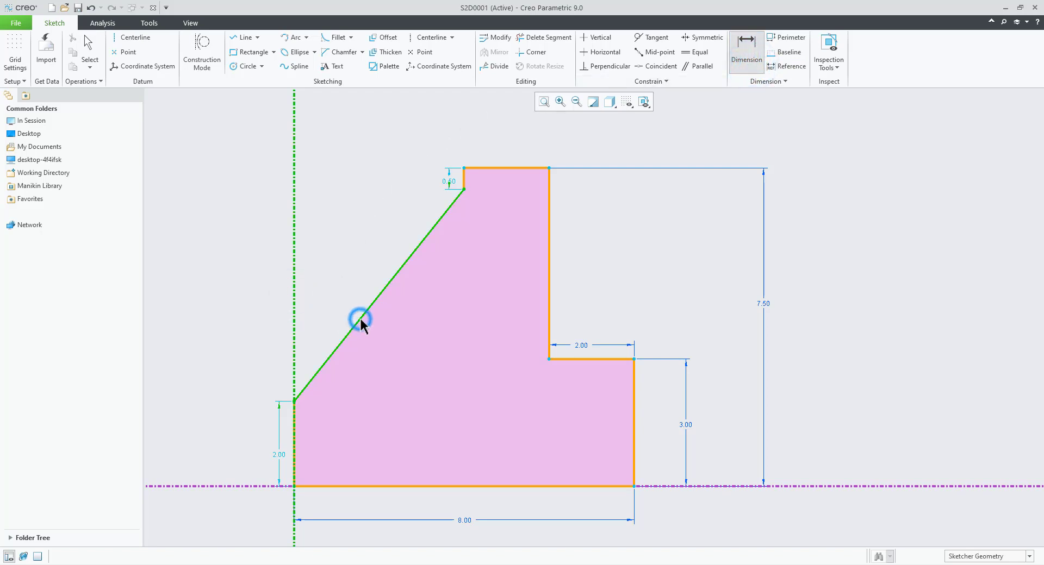
{"action": "middle_click", "coordinate": [339, 241]}
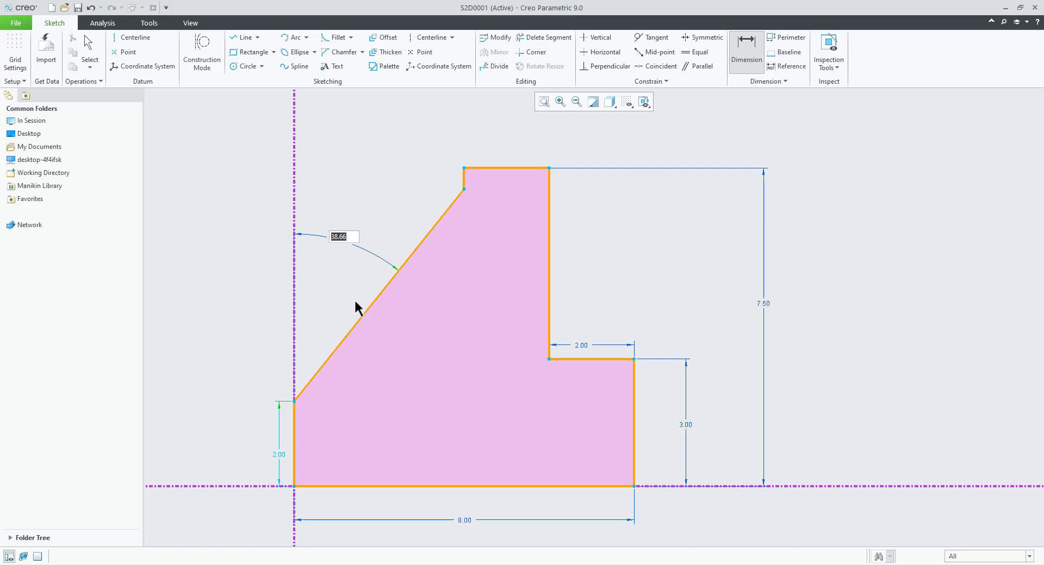
{"action": "type", "text": "45"}
{"action": "key", "text": "Return"}
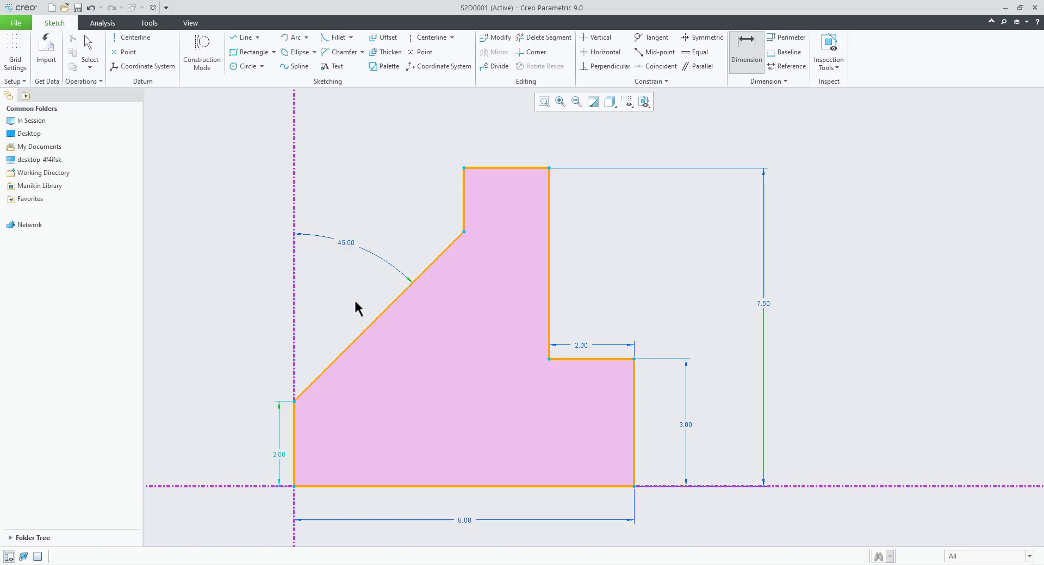
{"action": "middle_click", "coordinate": [626, 288]}
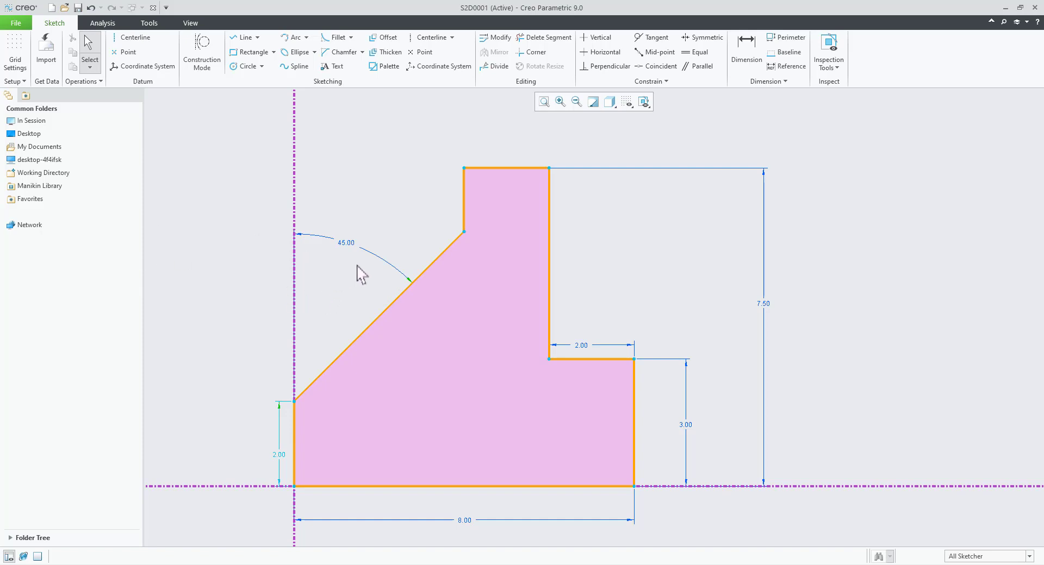
Delete the angle dimension between the vertical reference line and the inclined edge, and restart the Dimension command
{"action": "left_click", "coordinate": [347, 241]}
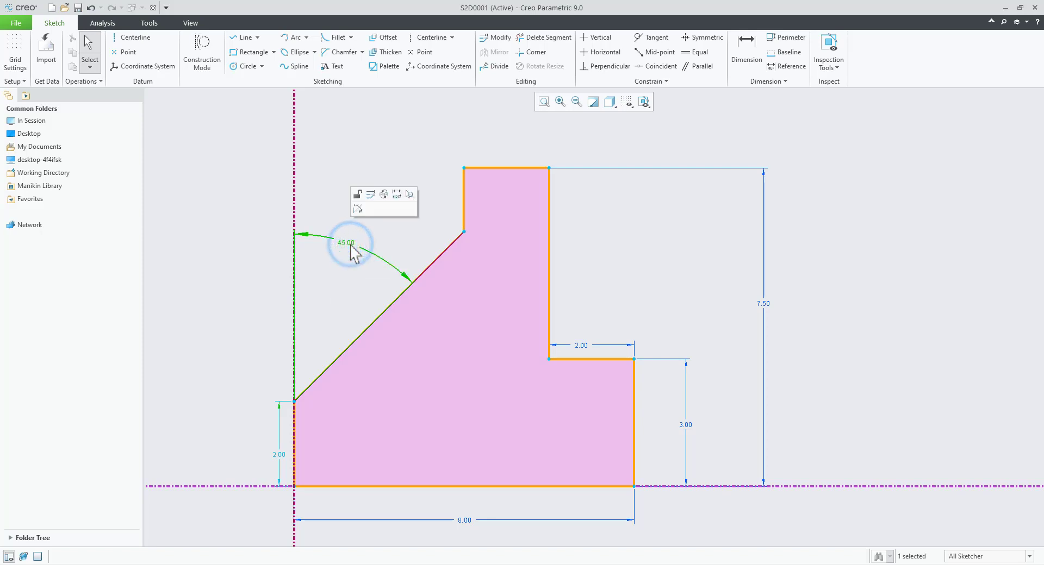
{"action": "key", "text": "Delete"}
{"action": "left_click", "coordinate": [744, 57]}
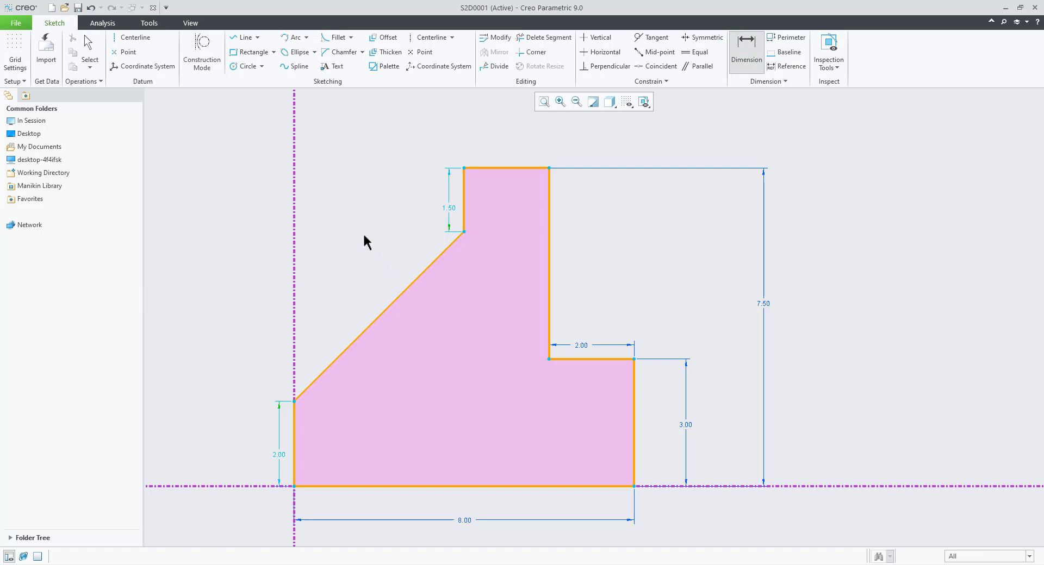
Dimension the inclined edge's doubled angle symmetrically about the vertical reference line, and delete that dimension
{"action": "left_click", "coordinate": [295, 243]}
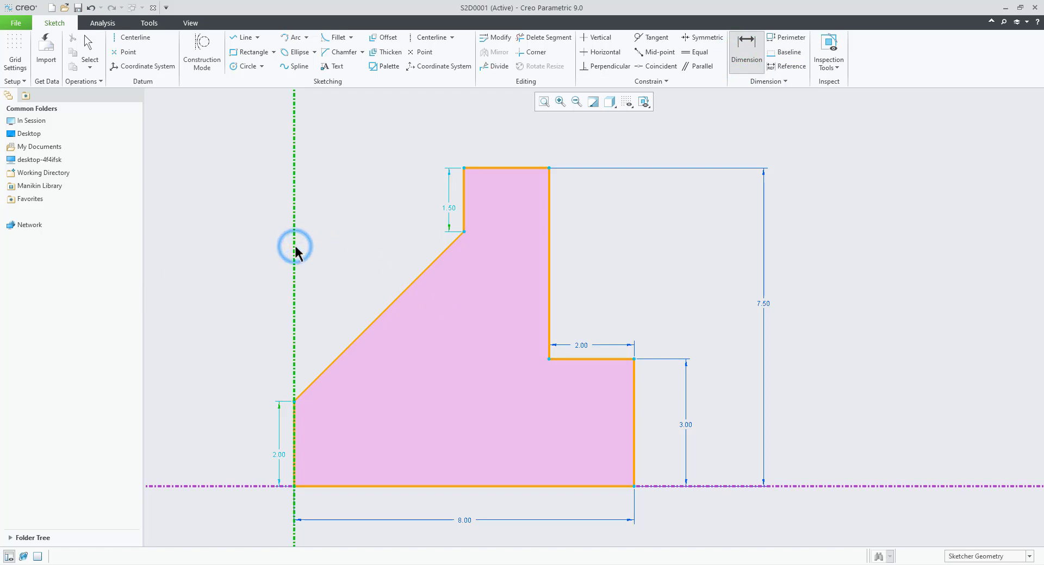
{"action": "left_click", "coordinate": [401, 295]}
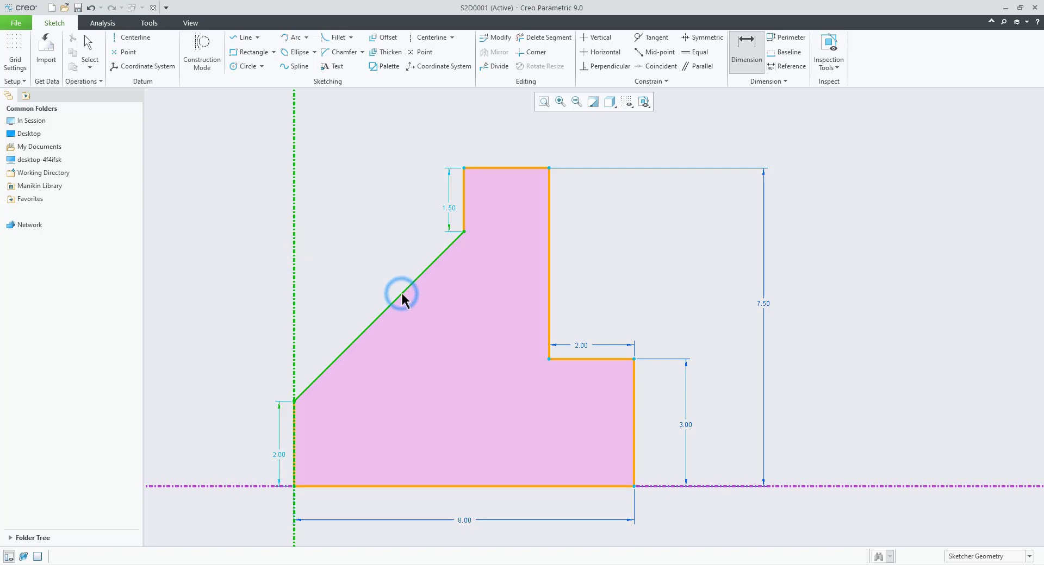
{"action": "left_click", "coordinate": [294, 217]}
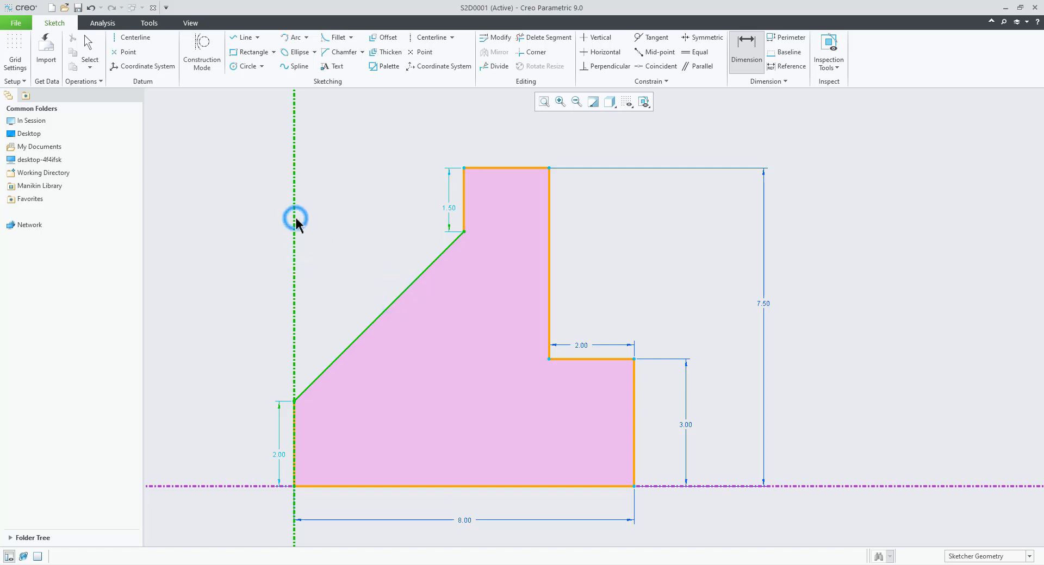
{"action": "middle_click", "coordinate": [312, 185]}
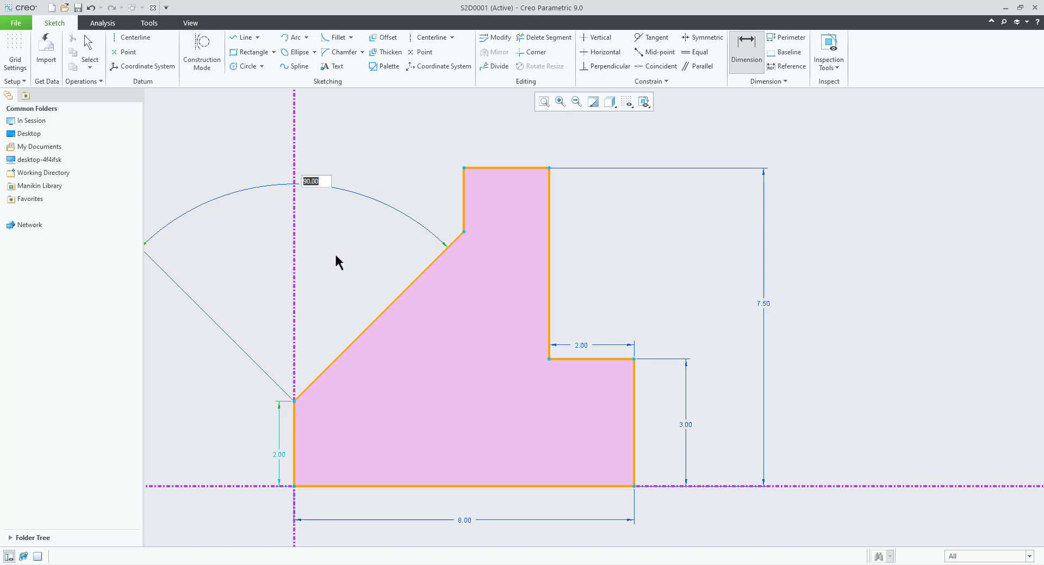
{"action": "middle_click", "coordinate": [341, 272]}
{"action": "left_click", "coordinate": [313, 186]}
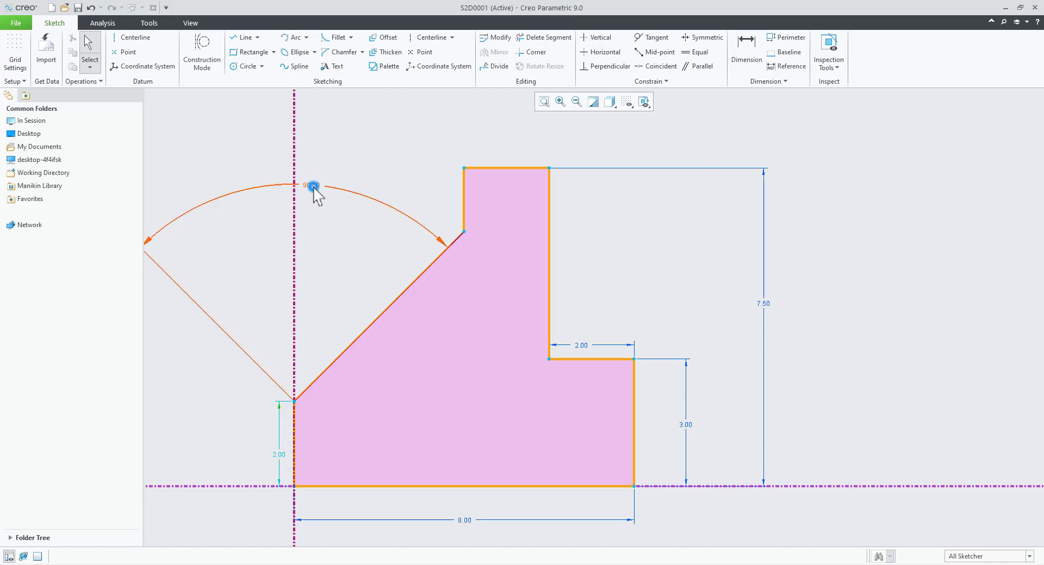
{"action": "key", "text": "Delete"}
Dimension the inclined edge's doubled angle across the vertical reference line at 110 degrees
{"action": "left_click", "coordinate": [754, 52]}
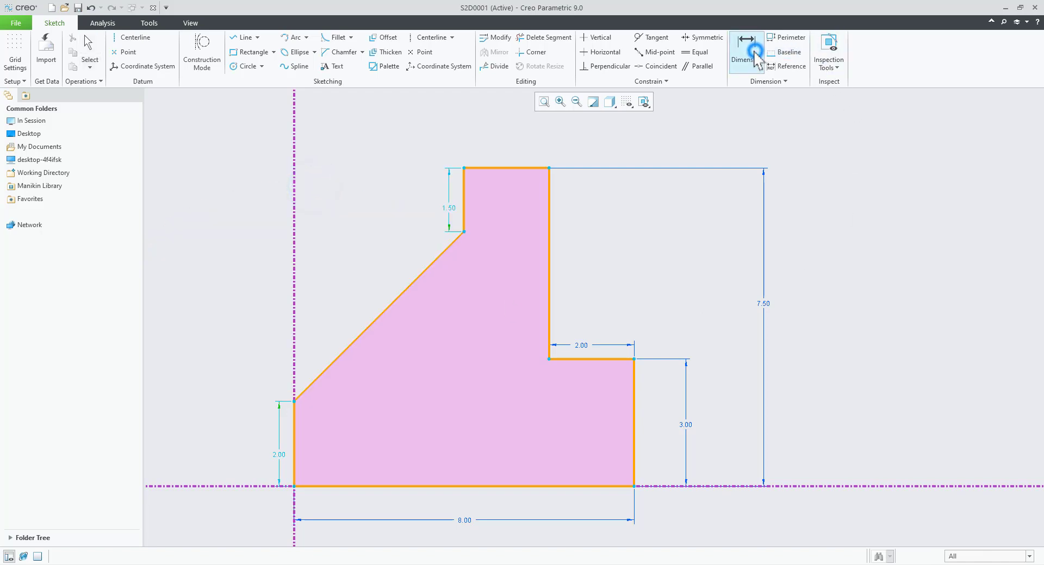
{"action": "left_click", "coordinate": [407, 292]}
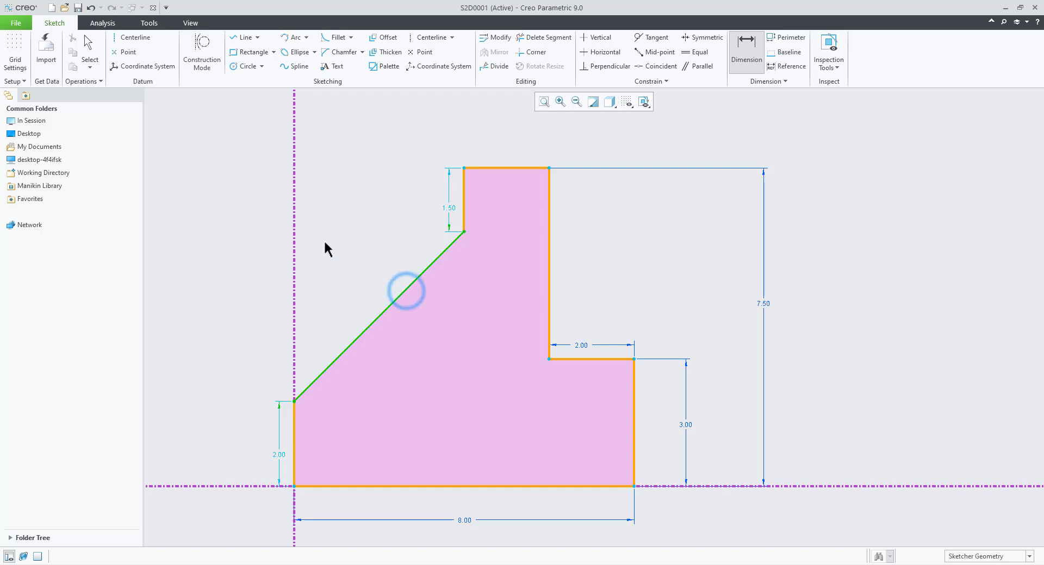
{"action": "left_click", "coordinate": [294, 234]}
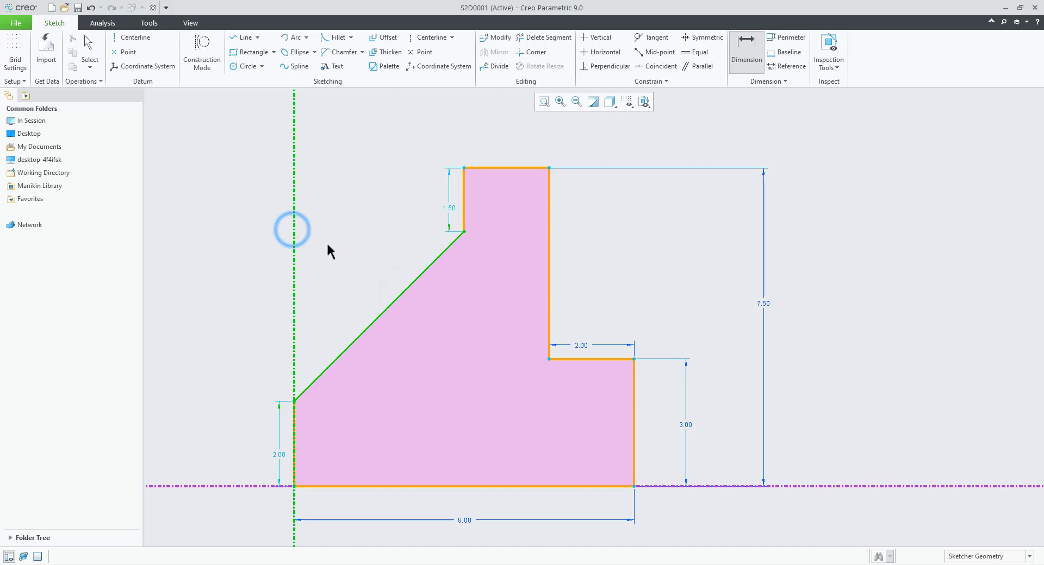
{"action": "left_click", "coordinate": [408, 286]}
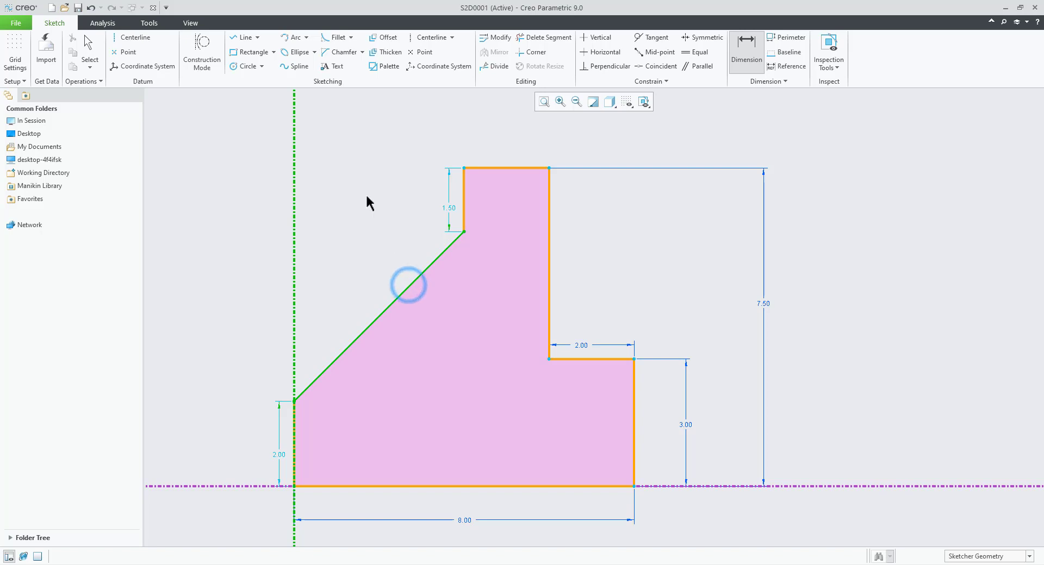
{"action": "middle_click", "coordinate": [320, 131]}
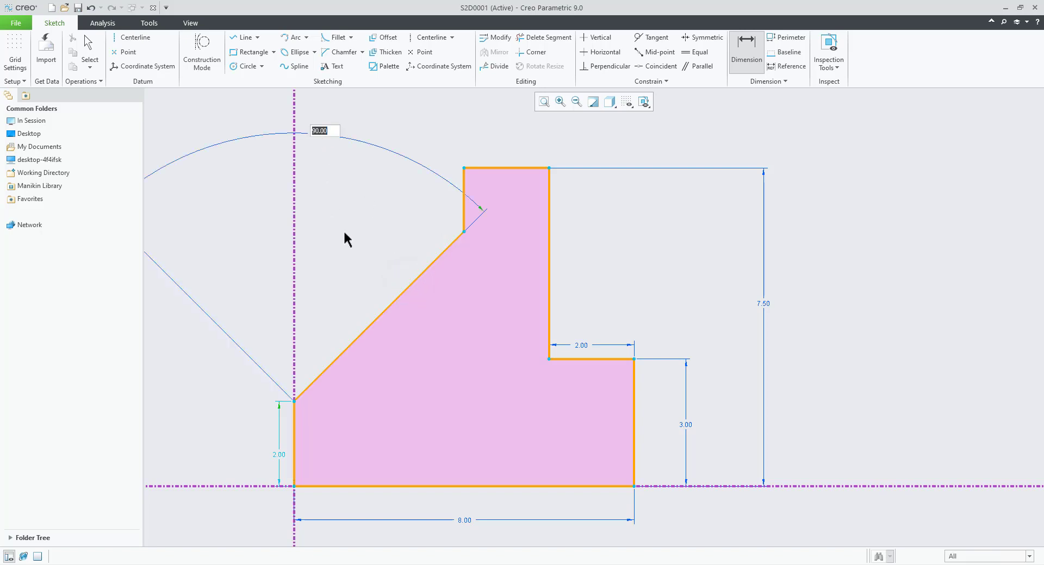
{"action": "type", "text": "110"}
{"action": "key", "text": "Return"}
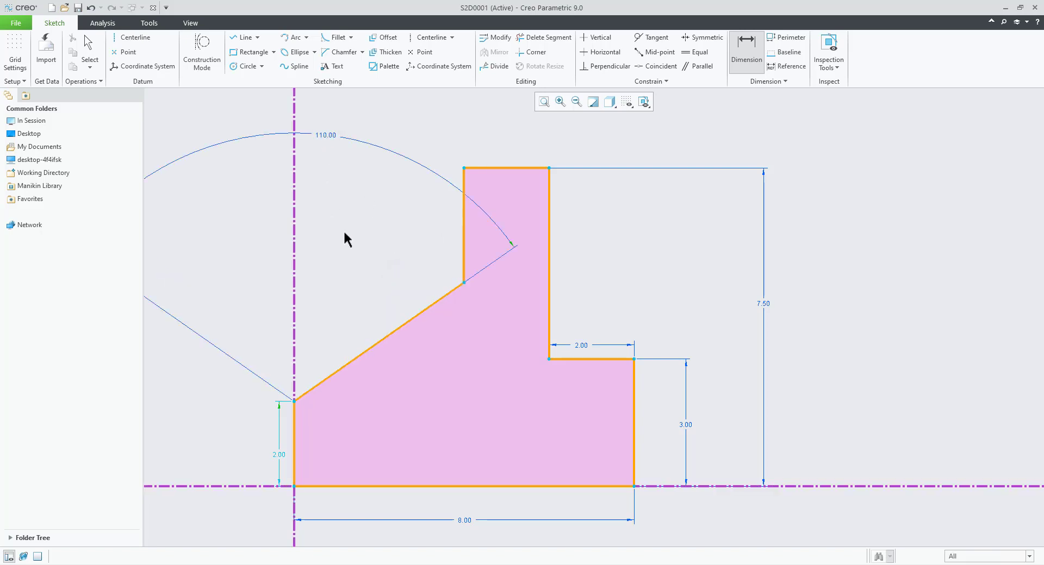
Set the doubled angle across the vertical reference line to 120 degrees
{"action": "double_click", "coordinate": [328, 133]}
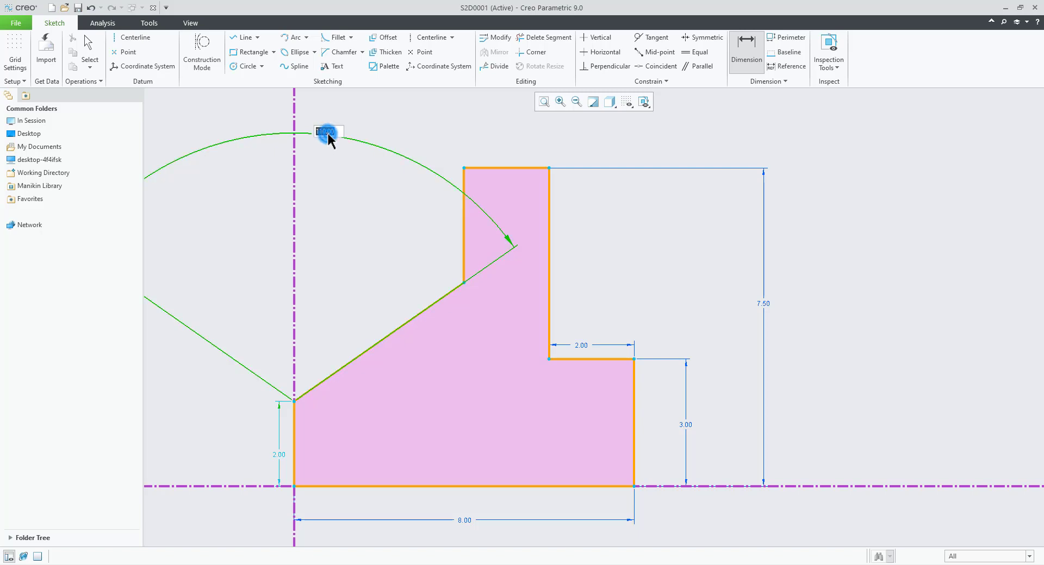
{"action": "type", "text": "120"}
{"action": "key", "text": "Return"}
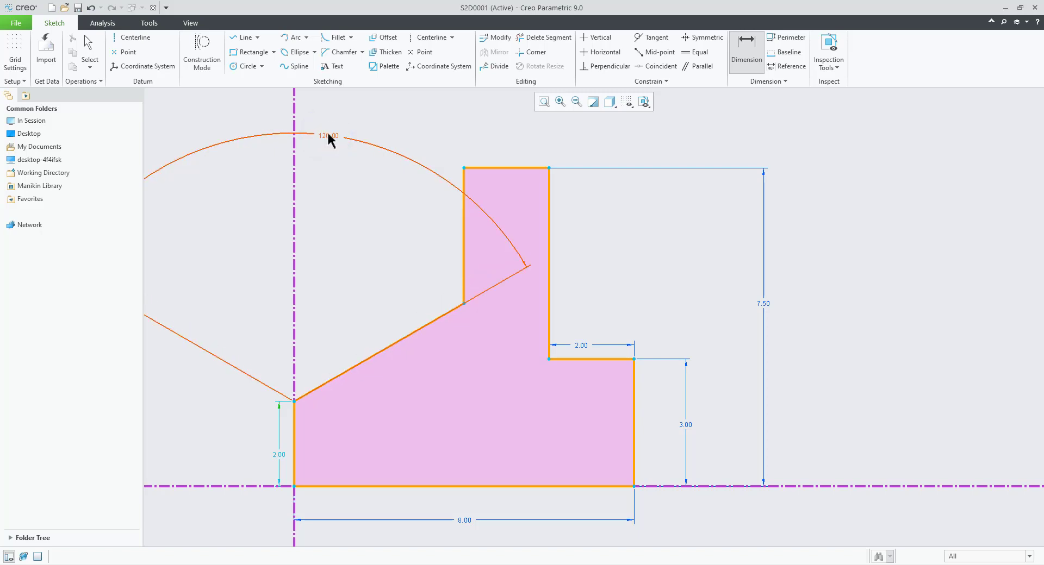
Set the doubled angle across the vertical reference line to 90 degrees and leave the Dimension command
{"action": "double_click", "coordinate": [330, 138]}
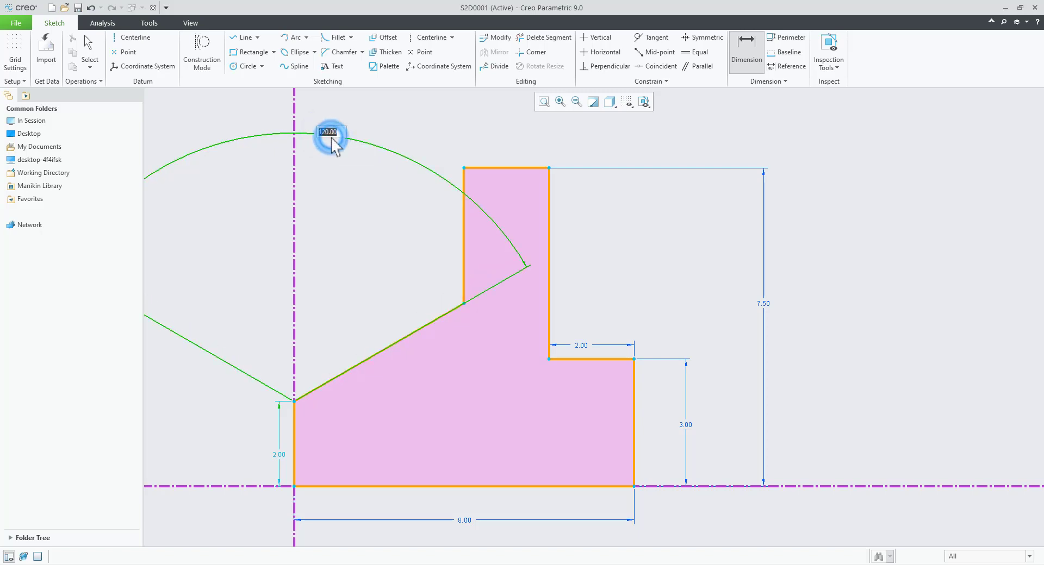
{"action": "type", "text": "90"}
{"action": "key", "text": "Return"}
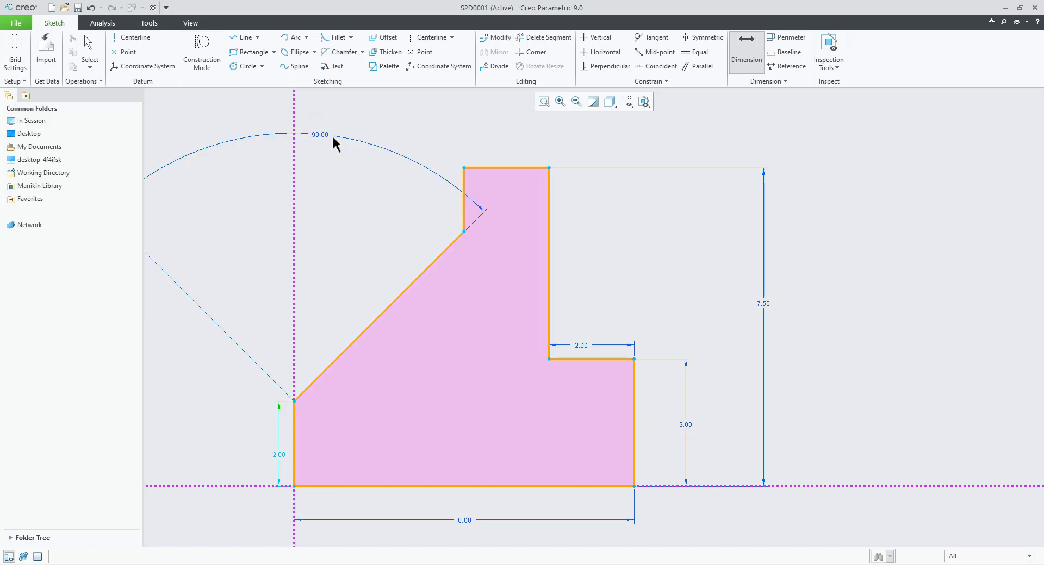
{"action": "middle_click", "coordinate": [350, 210]}
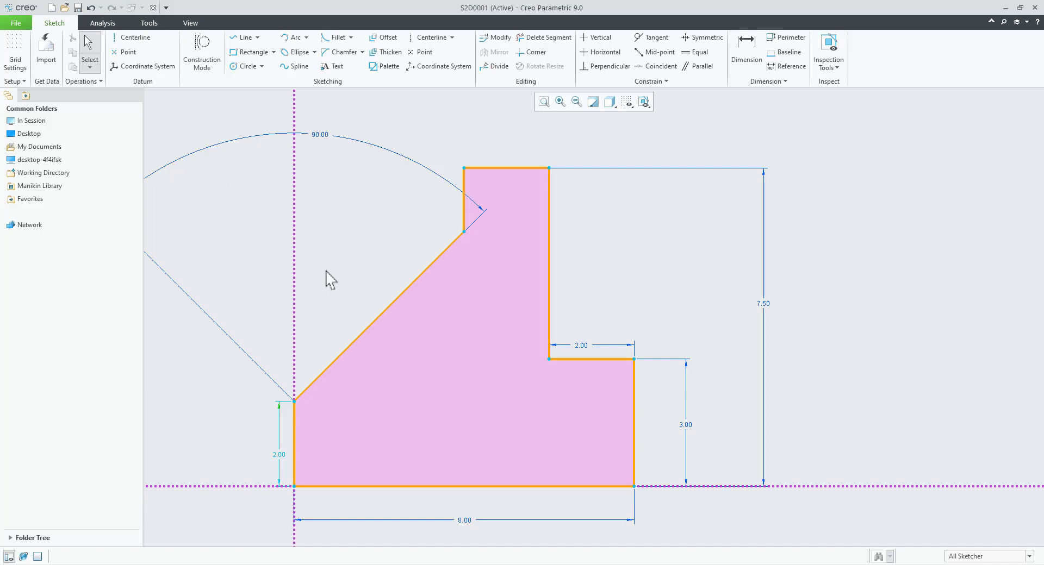
Delete the horizontal length dimension of the profile's base edge
{"action": "scroll", "coordinate": [348, 348], "scroll_direction": "down", "scroll_amount": 1}
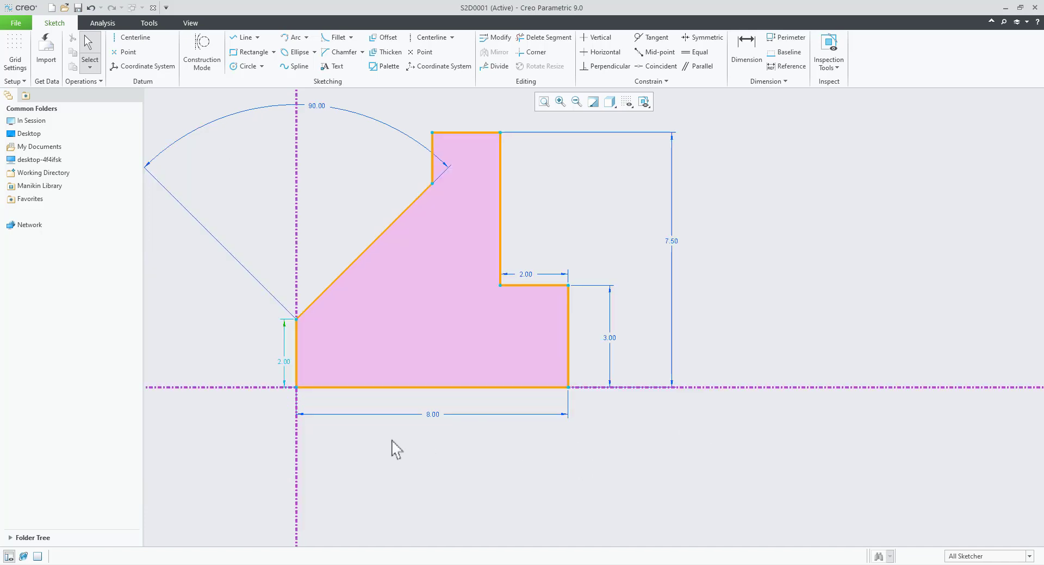
{"action": "scroll", "coordinate": [394, 410], "scroll_direction": "down", "scroll_amount": 1}
{"action": "scroll", "coordinate": [438, 496], "scroll_direction": "up", "scroll_amount": 1}
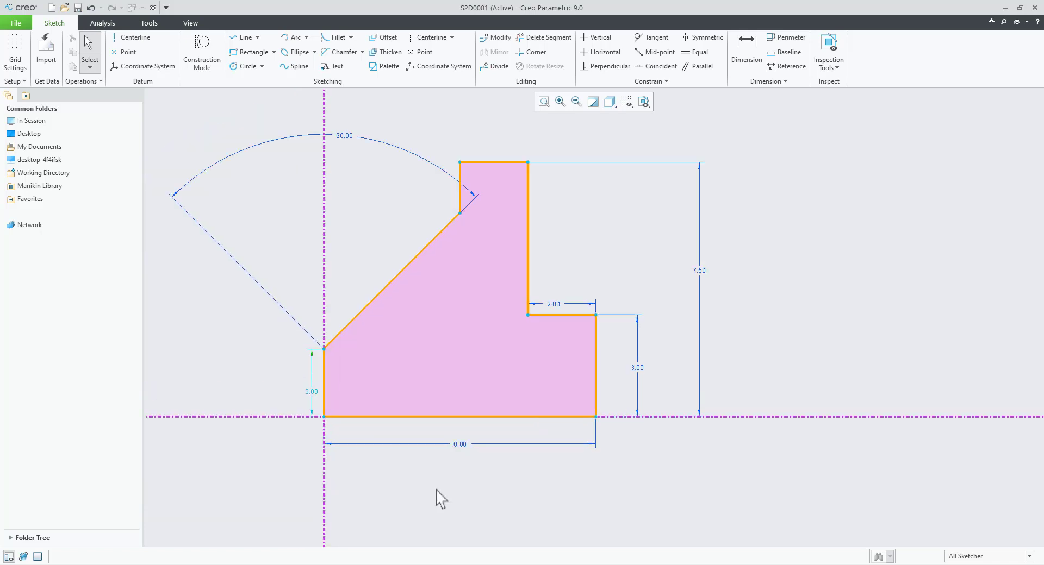
{"action": "left_click", "coordinate": [459, 444]}
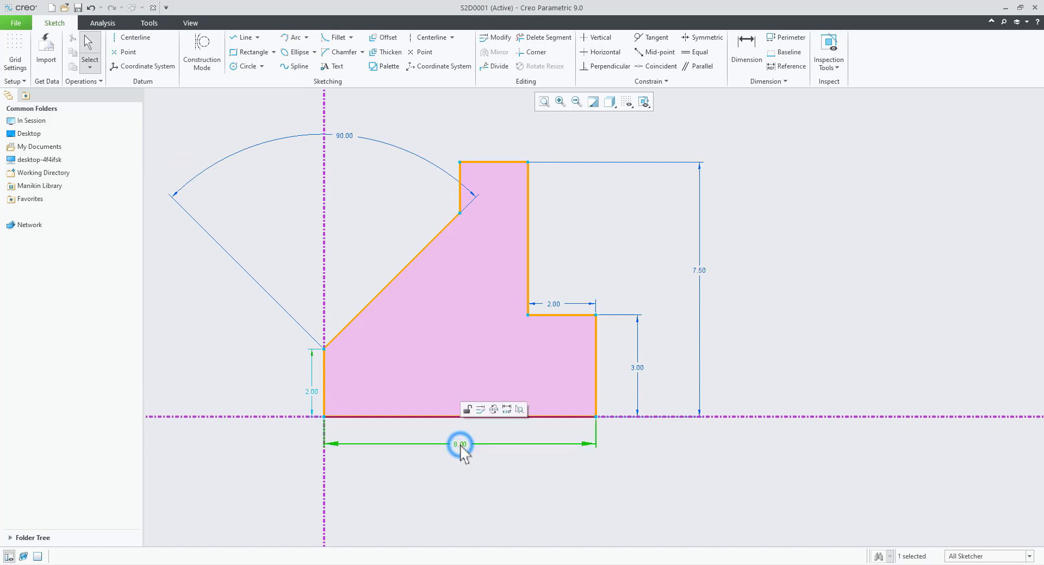
{"action": "key", "text": "Delete"}
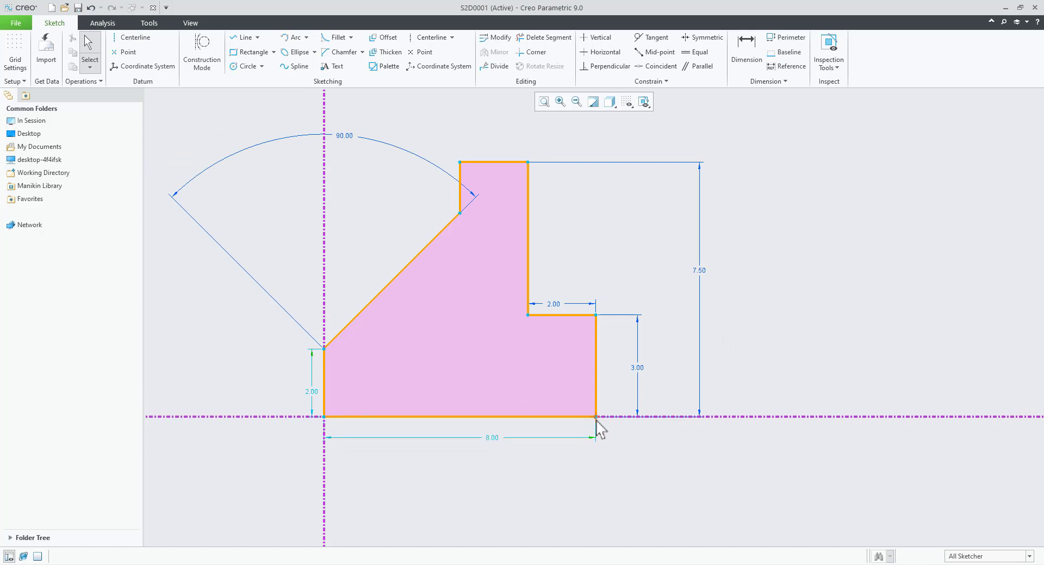
Stretch the base edge's free corner outward so the profile is about 8.3 wide
{"action": "mouse_move", "coordinate": [596, 418]}
{"action": "left_mouse_down"}
{"action": "mouse_move", "coordinate": [635, 426]}
{"action": "mouse_move", "coordinate": [607, 426]}
{"action": "left_mouse_up"}
{"action": "left_click", "coordinate": [602, 489]}
{"action": "scroll", "coordinate": [601, 463], "scroll_direction": "up", "scroll_amount": 1}
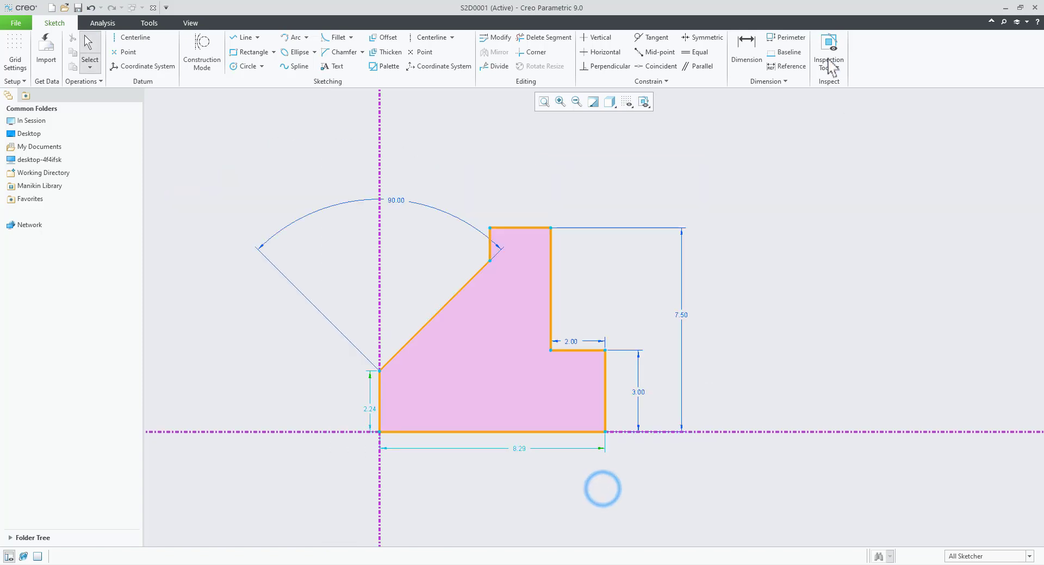
Add a diameter dimension of 7 across the vertical reference line to the upper endpoint of the inclined edge
{"action": "left_click", "coordinate": [750, 49]}
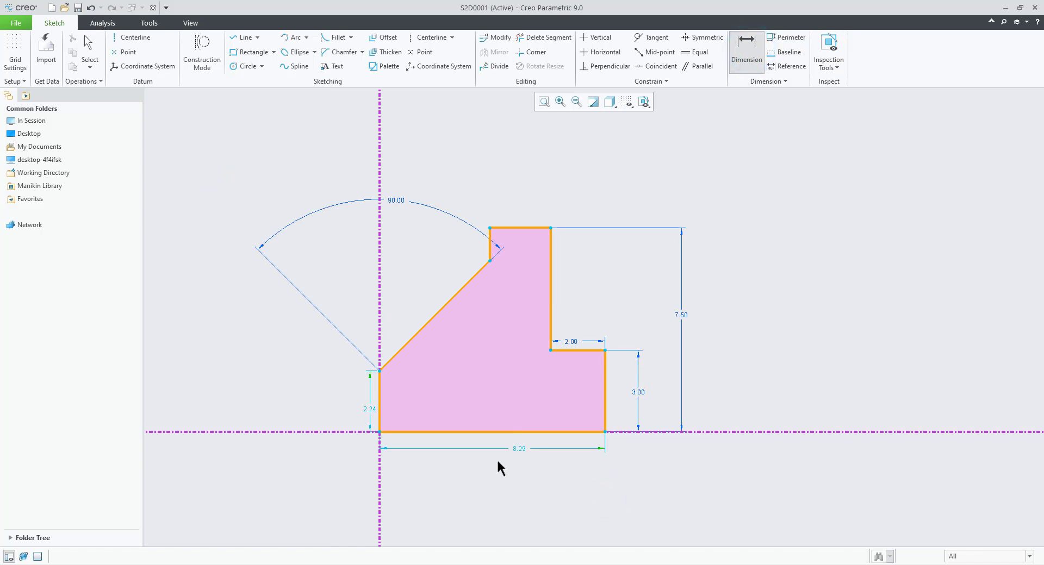
{"action": "left_click", "coordinate": [379, 464]}
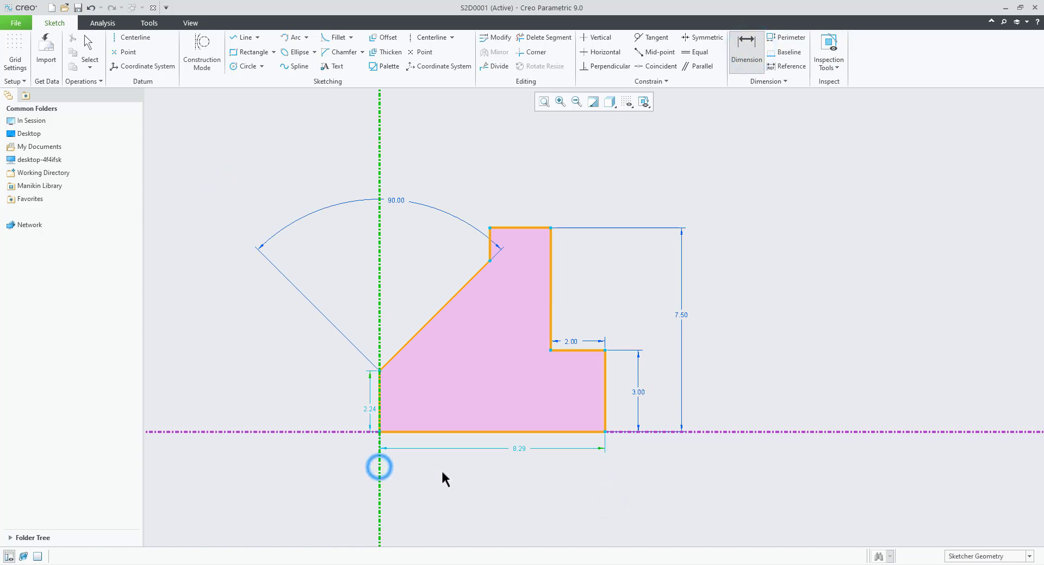
{"action": "left_click", "coordinate": [491, 262]}
{"action": "left_click", "coordinate": [379, 480]}
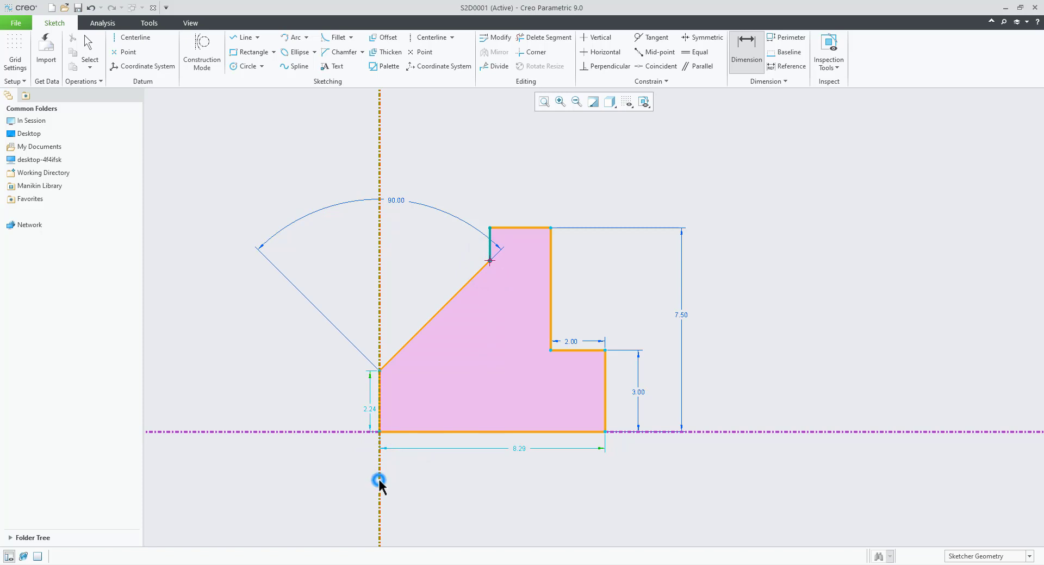
{"action": "middle_click", "coordinate": [394, 522]}
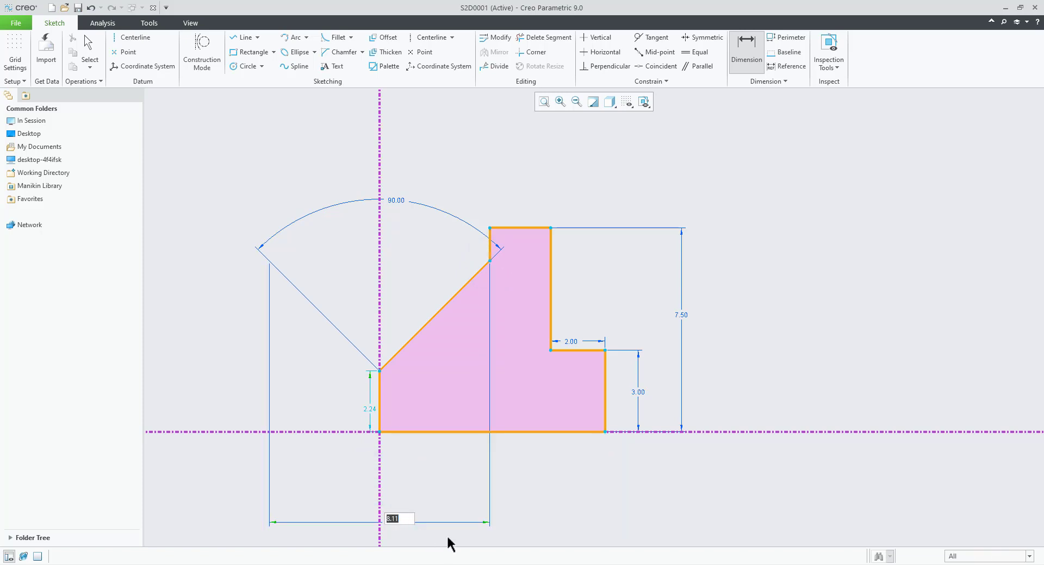
{"action": "type", "text": "7"}
{"action": "key", "text": "Return"}
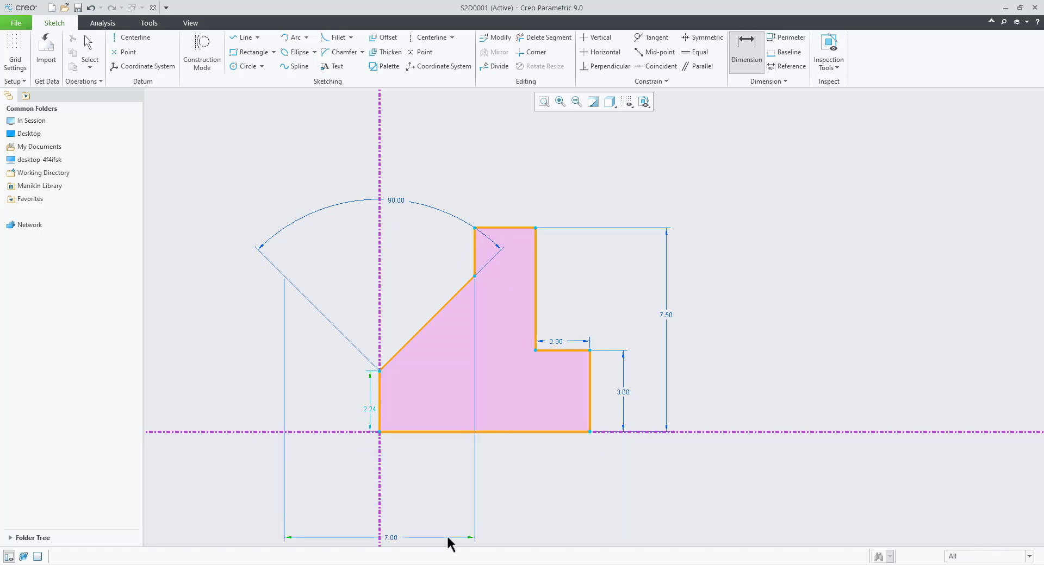
Add a diameter dimension of 12 across the vertical reference line to the inner corner above the low block
{"action": "scroll", "coordinate": [400, 462], "scroll_direction": "up", "scroll_amount": 1}
{"action": "scroll", "coordinate": [373, 544], "scroll_direction": "down", "scroll_amount": 2}
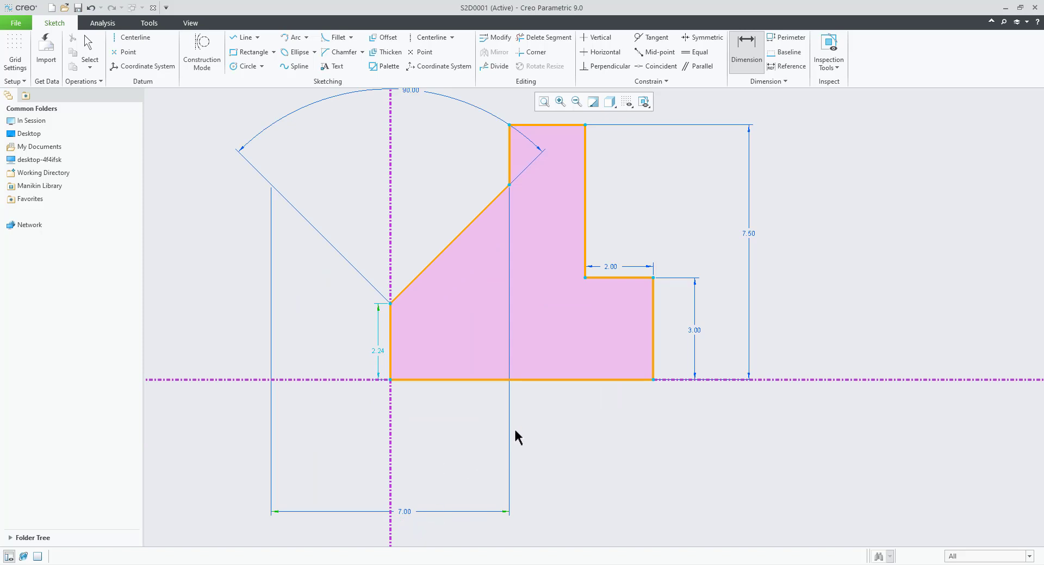
{"action": "left_click", "coordinate": [390, 456]}
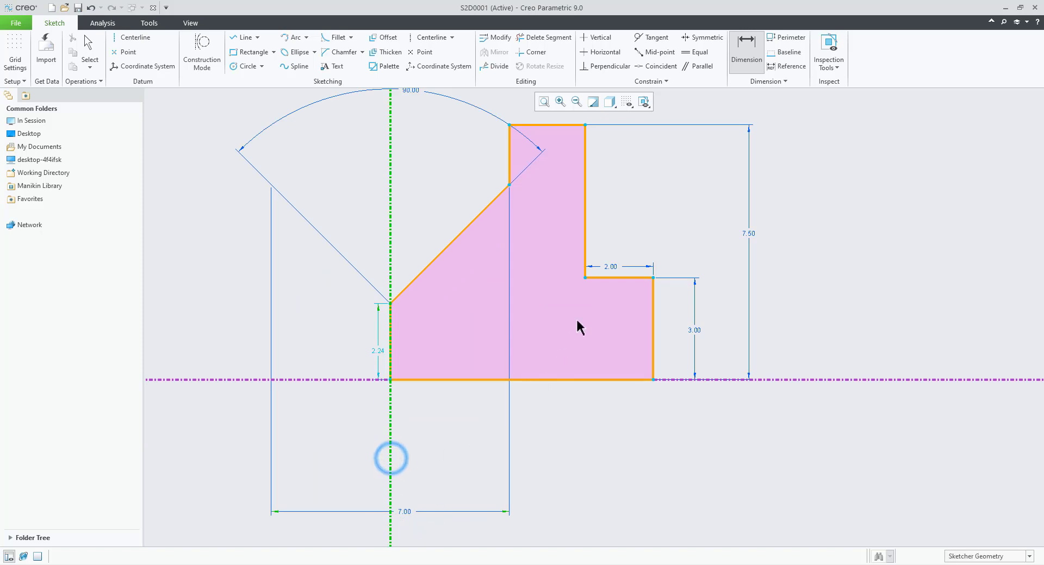
{"action": "scroll", "coordinate": [503, 321], "scroll_direction": "up", "scroll_amount": 1}
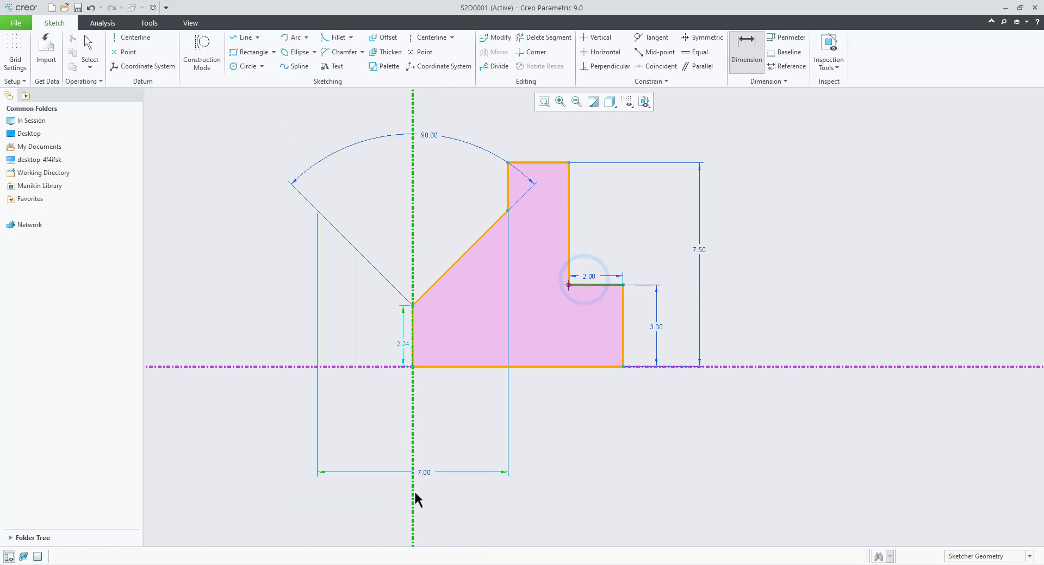
{"action": "left_click", "coordinate": [413, 492]}
{"action": "middle_click", "coordinate": [433, 498]}
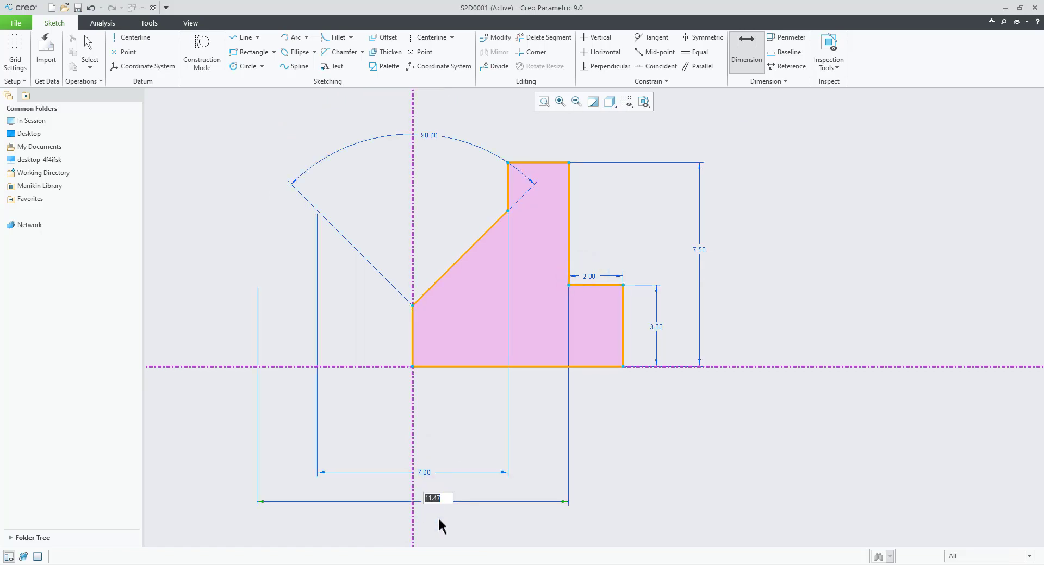
{"action": "type", "text": "12"}
{"action": "key", "text": "Return"}
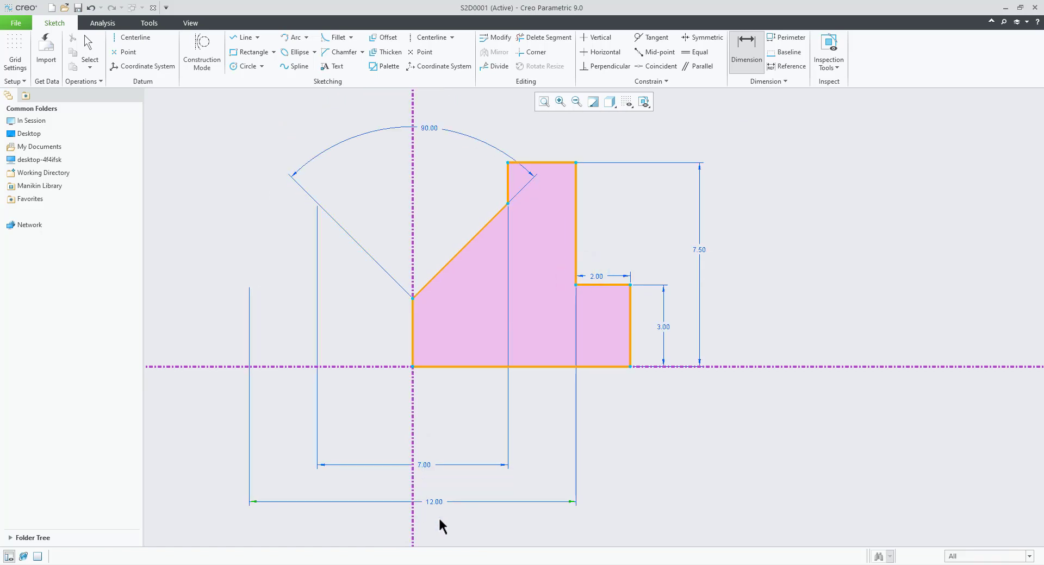
Add a diameter dimension of 18 across the vertical reference line to the low block's outer edge, deleting the block's conflicting 2.00 width dimension
{"action": "left_click", "coordinate": [631, 342]}
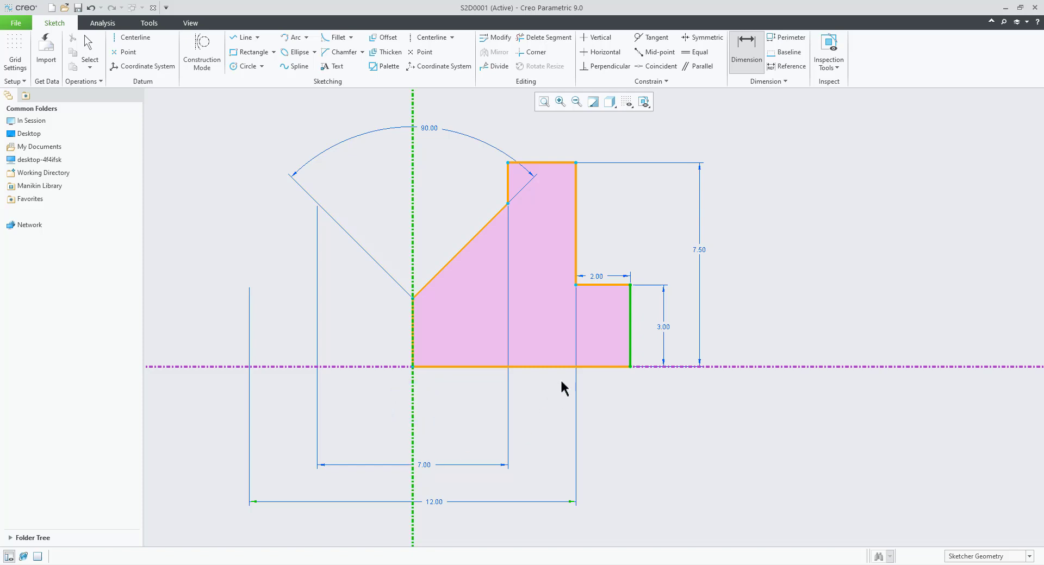
{"action": "left_click", "coordinate": [630, 331]}
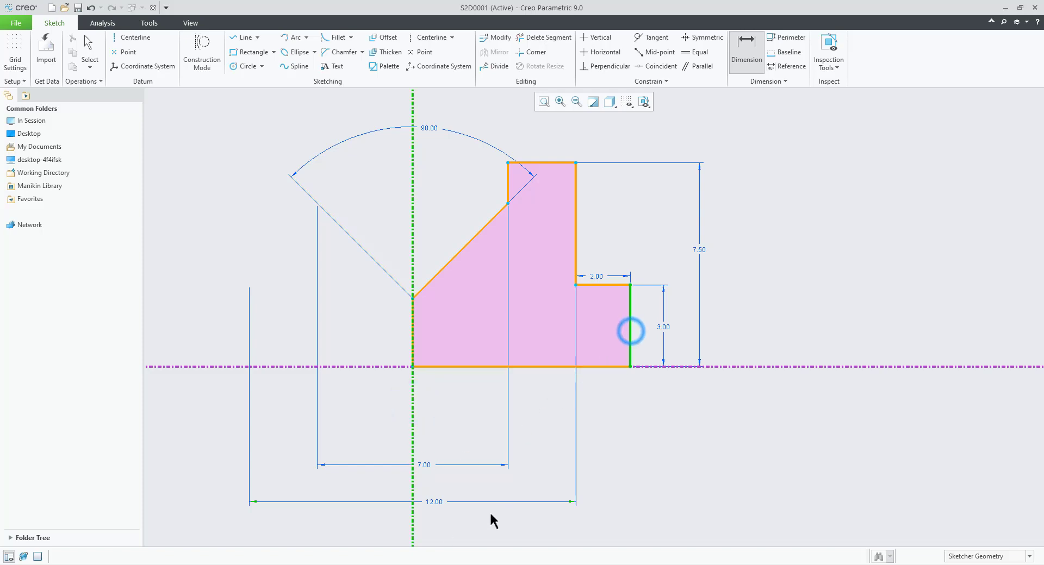
{"action": "middle_click", "coordinate": [435, 524]}
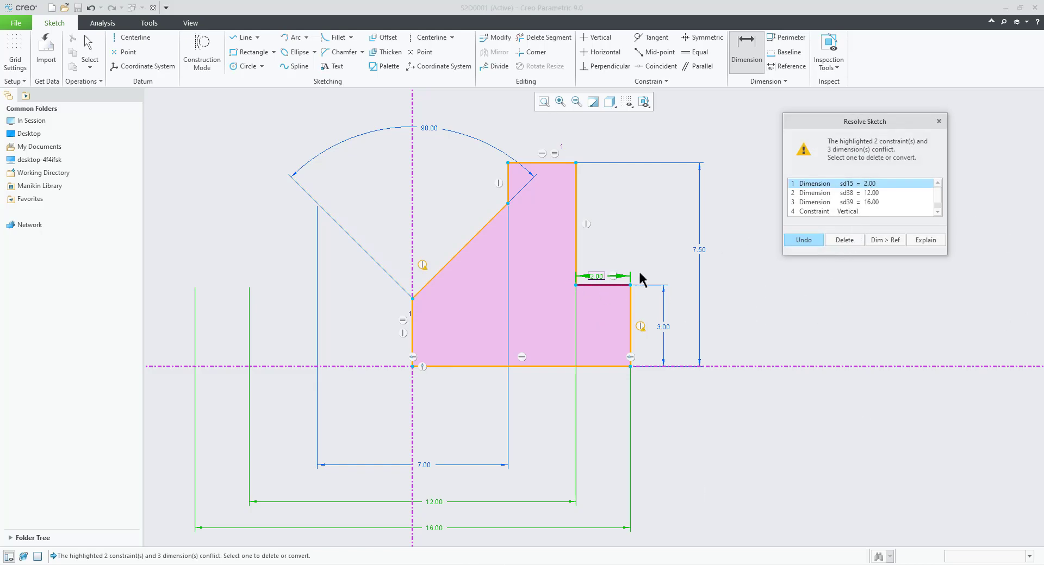
{"action": "left_click", "coordinate": [844, 241]}
{"action": "type", "text": "18"}
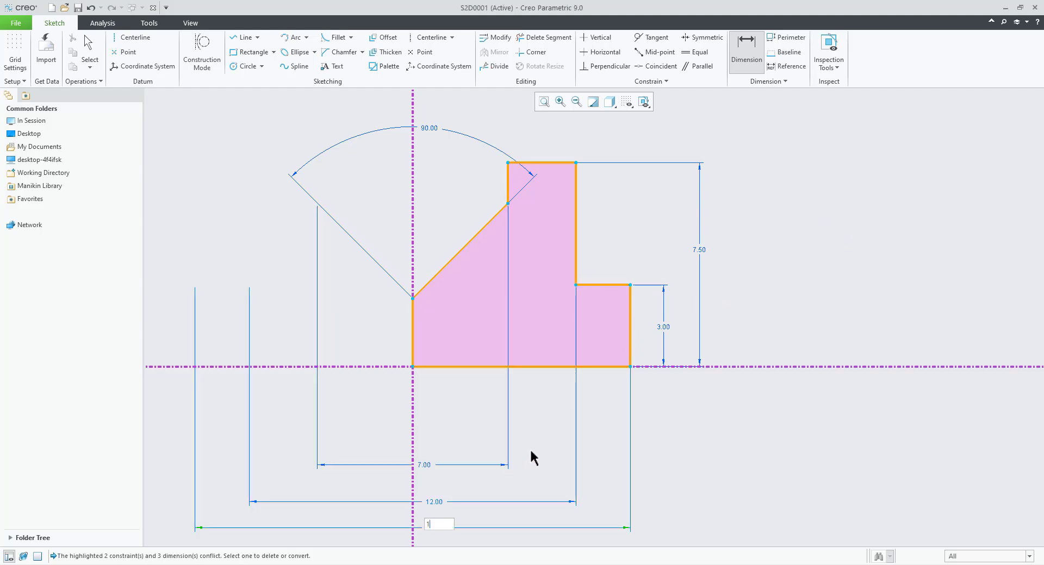
{"action": "key", "text": "Return"}
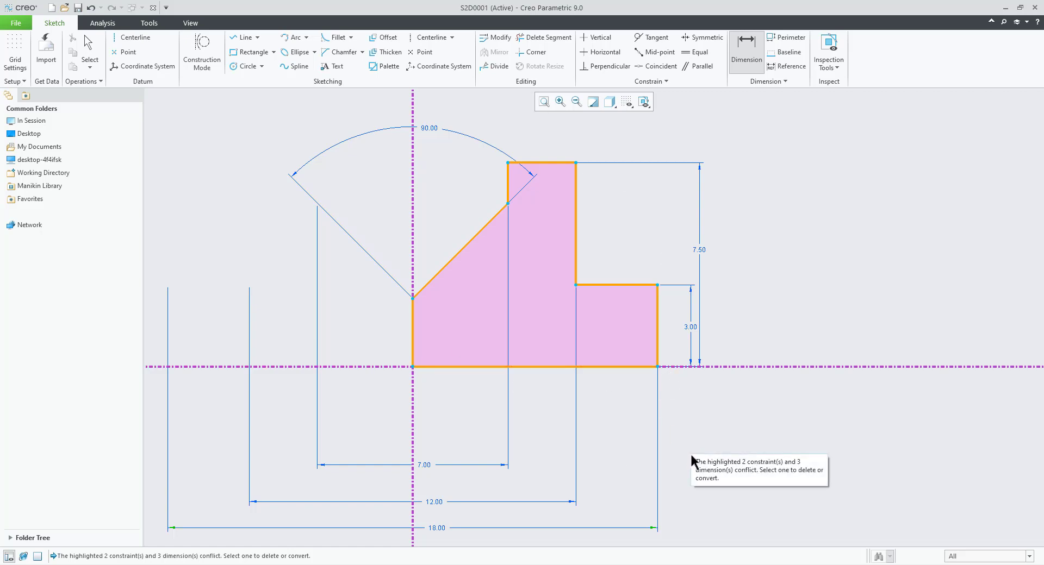
{"action": "middle_click", "coordinate": [751, 406]}
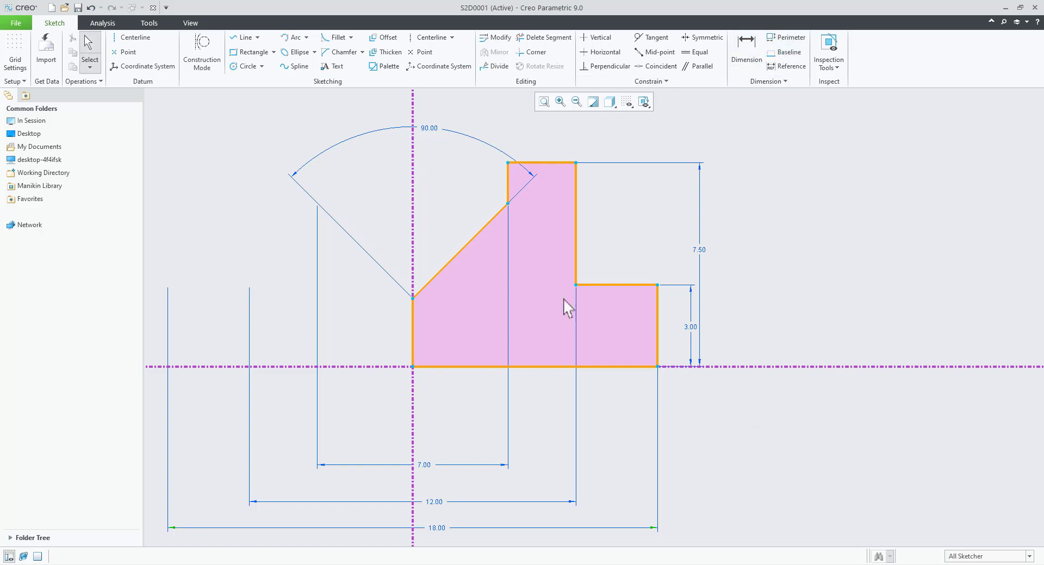
Move the 7, 12 and 18 diameter dimensions up into a compact stack just below the profile
{"action": "scroll", "coordinate": [442, 493], "scroll_direction": "up", "scroll_amount": 1}
{"action": "scroll", "coordinate": [431, 459], "scroll_direction": "down", "scroll_amount": 1}
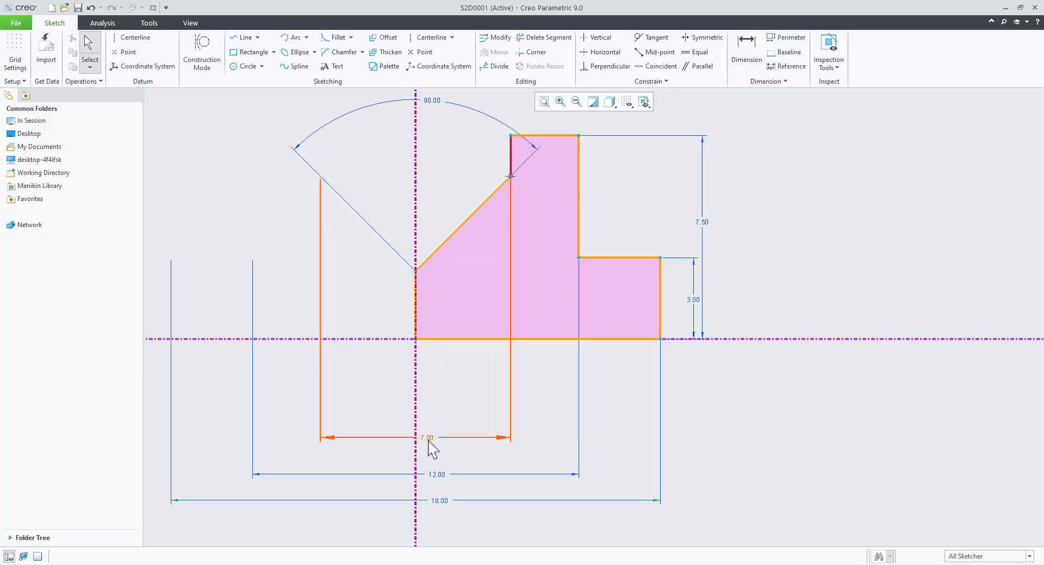
{"action": "left_click_drag", "start_coordinate": [428, 439], "coordinate": [428, 366]}
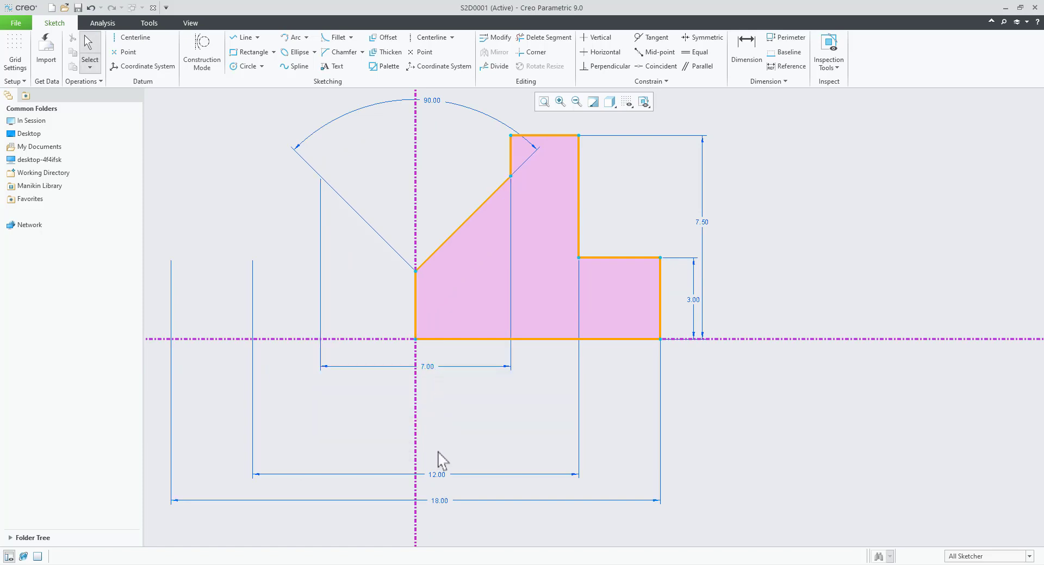
{"action": "left_click_drag", "start_coordinate": [441, 477], "coordinate": [429, 395]}
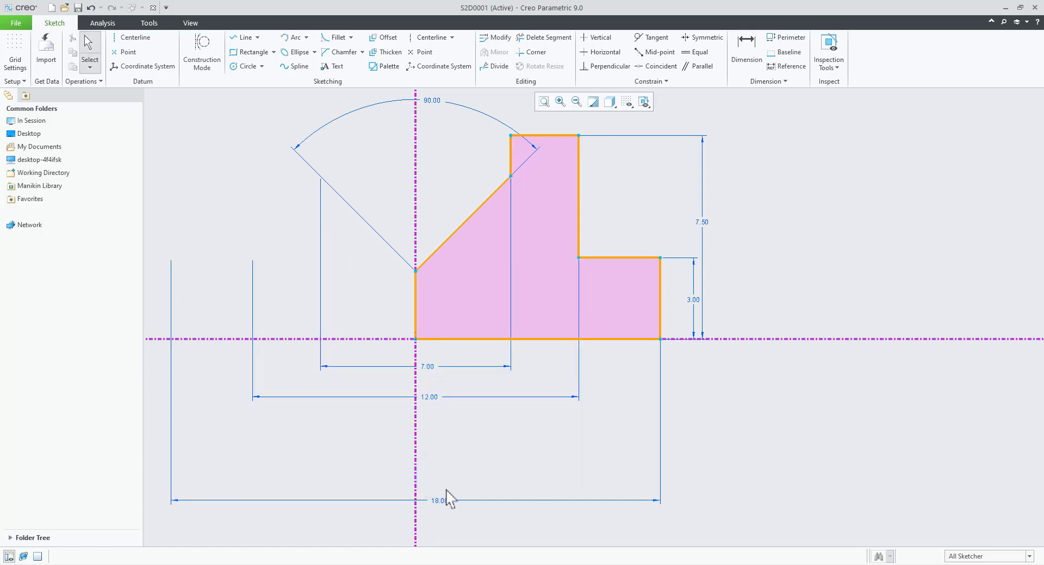
{"action": "left_click_drag", "start_coordinate": [446, 501], "coordinate": [439, 423]}
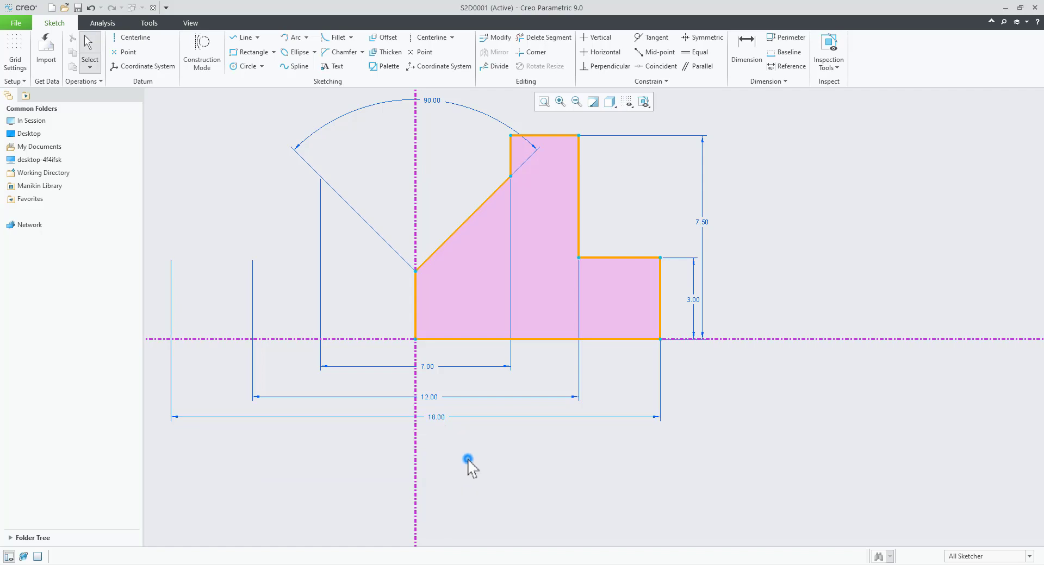
{"action": "scroll", "coordinate": [458, 456], "scroll_direction": "up", "scroll_amount": 1}
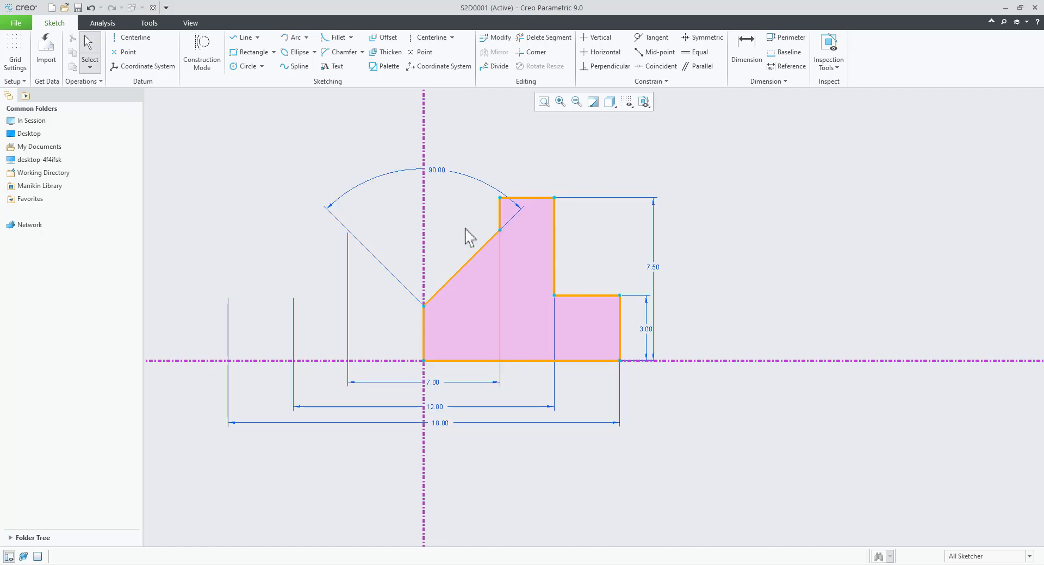
{"action": "scroll", "coordinate": [469, 238], "scroll_direction": "down", "scroll_amount": 1}
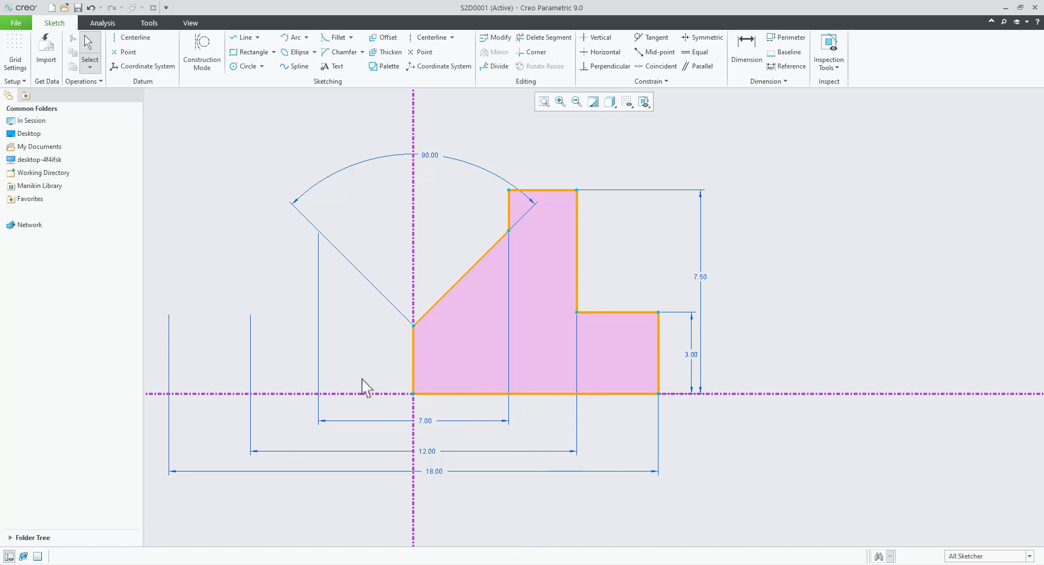
Sketch a three-point arc with a radius of about 4.33 and level endpoints in the empty area above and to the right of the profile
{"action": "scroll", "coordinate": [356, 385], "scroll_direction": "down", "scroll_amount": 3}
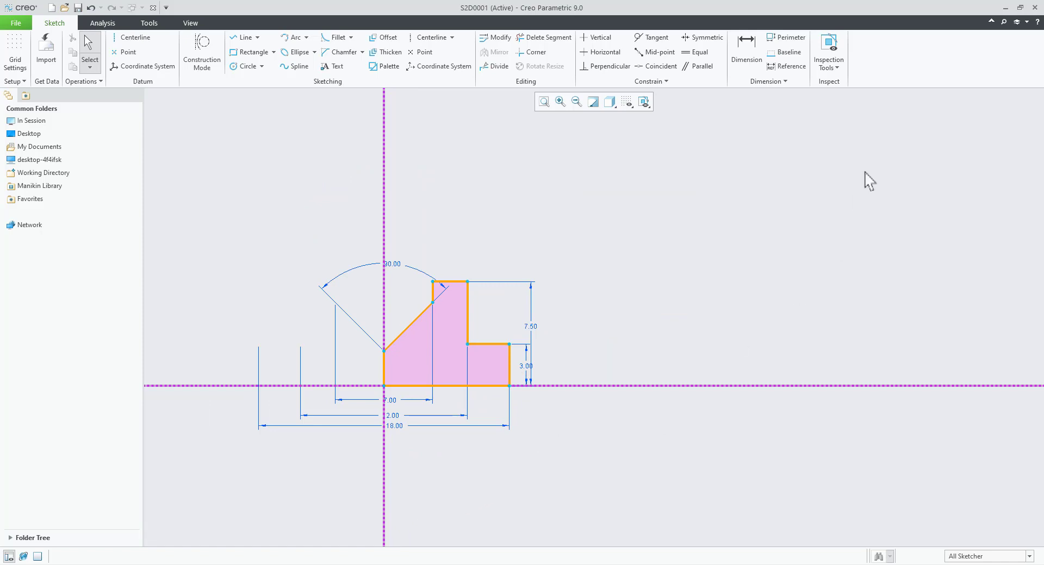
{"action": "scroll", "coordinate": [864, 180], "scroll_direction": "up", "scroll_amount": 3}
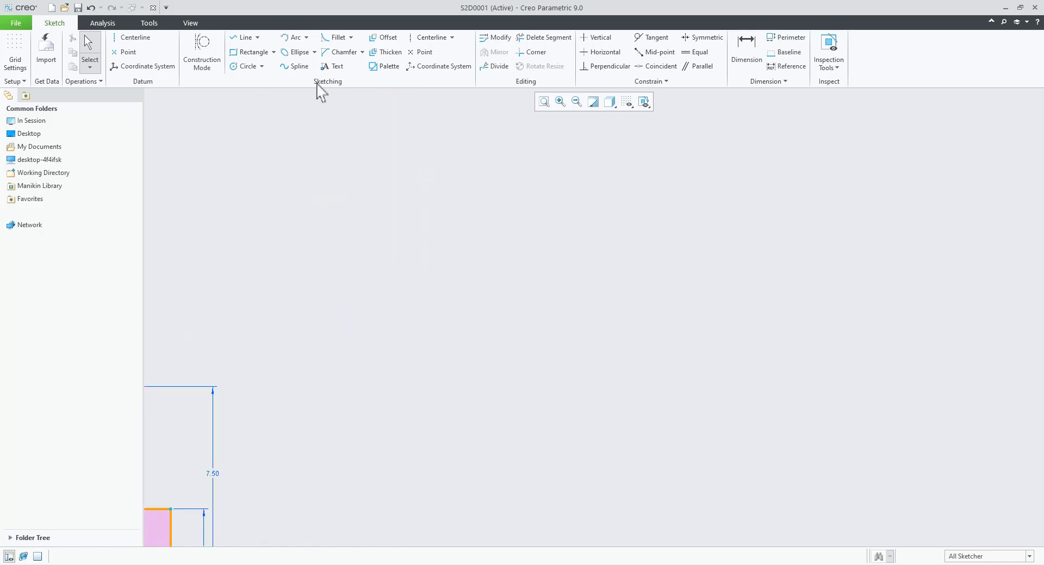
{"action": "left_click", "coordinate": [292, 37]}
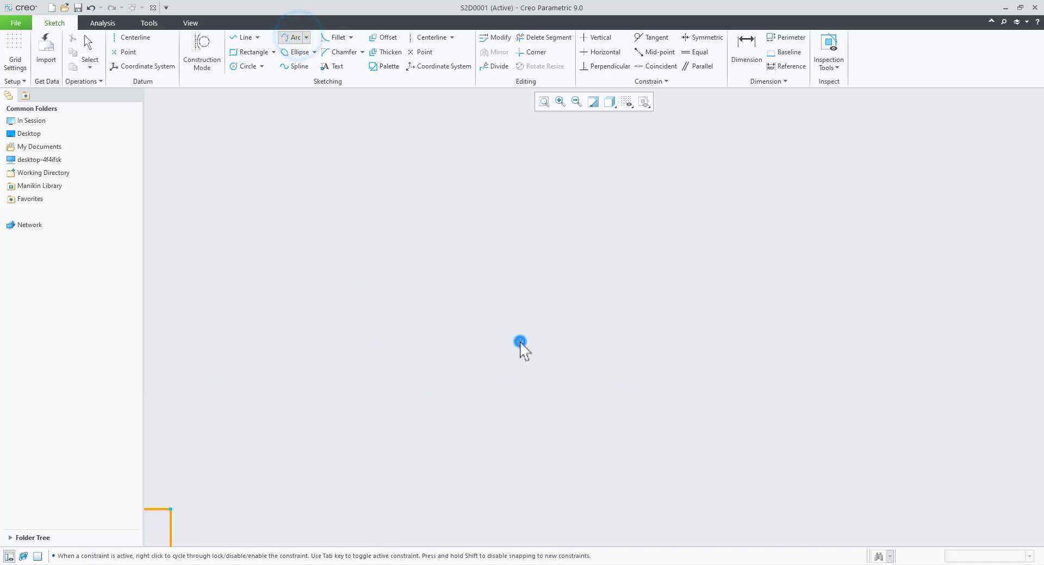
{"action": "left_click", "coordinate": [520, 341]}
{"action": "left_click", "coordinate": [725, 342]}
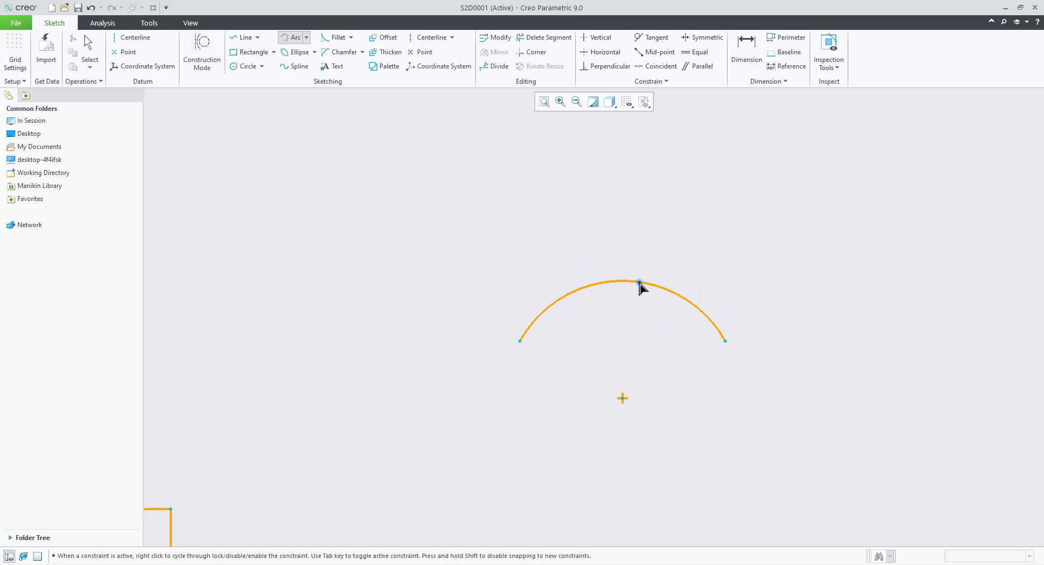
{"action": "left_click", "coordinate": [639, 282]}
{"action": "middle_click", "coordinate": [827, 399]}
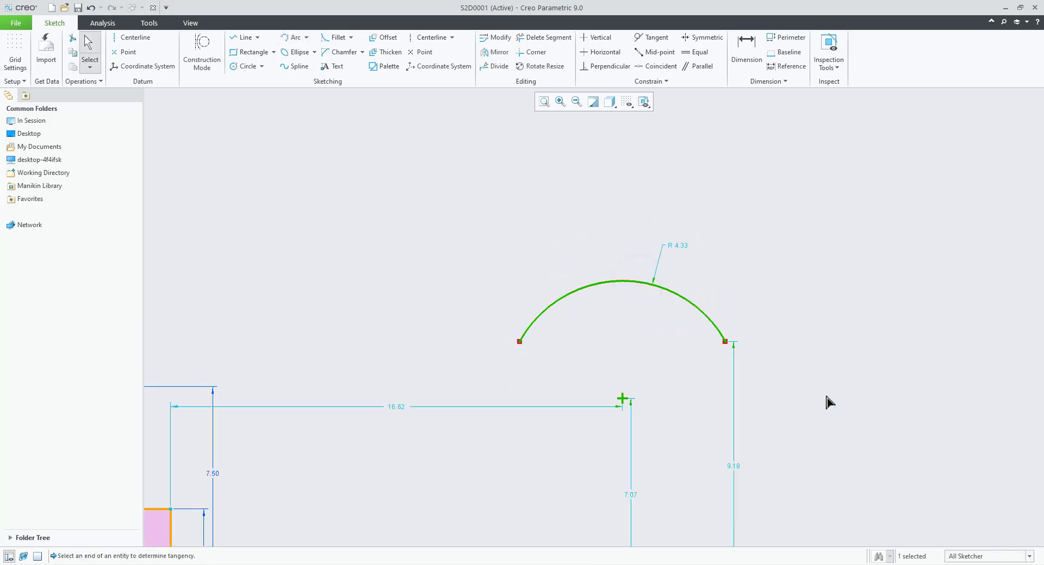
{"action": "scroll", "coordinate": [788, 413], "scroll_direction": "up", "scroll_amount": 3}
{"action": "left_click", "coordinate": [785, 387]}
{"action": "scroll", "coordinate": [694, 356], "scroll_direction": "down", "scroll_amount": 2}
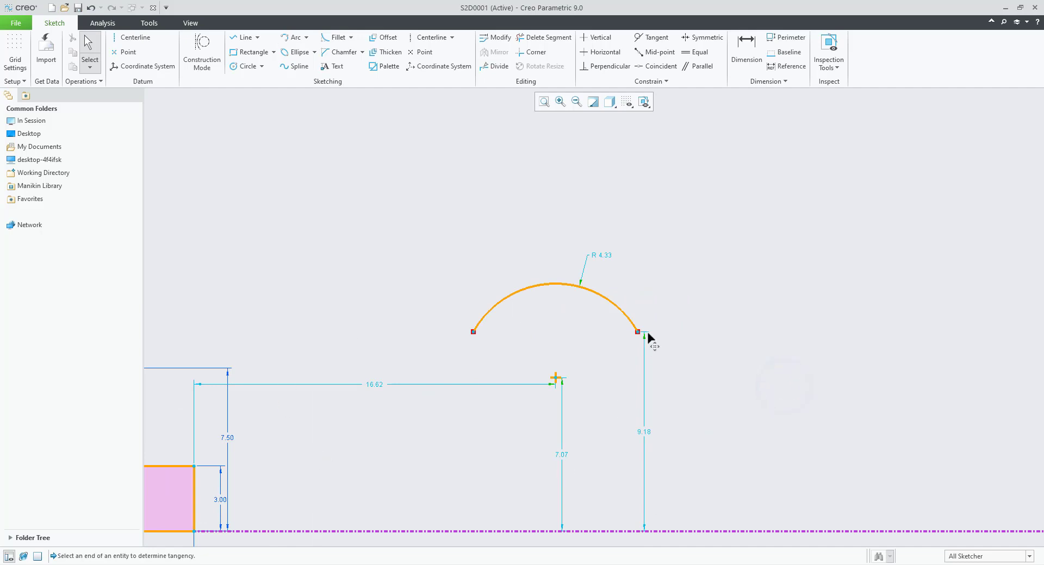
{"action": "scroll", "coordinate": [647, 333], "scroll_direction": "down", "scroll_amount": 3}
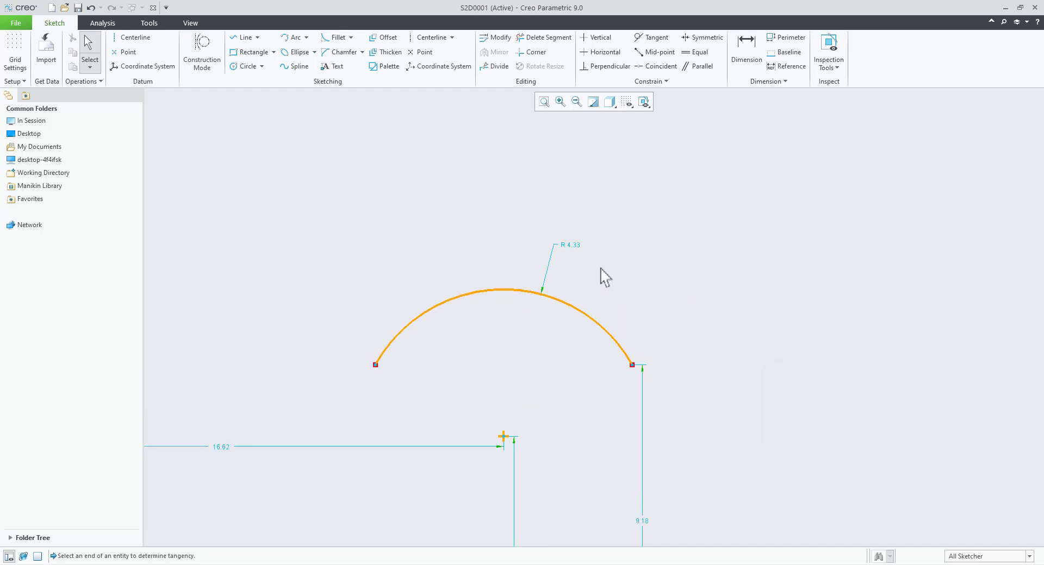
Set the arc's radius to 5
{"action": "left_click", "coordinate": [577, 247]}
{"action": "double_click", "coordinate": [577, 247]}
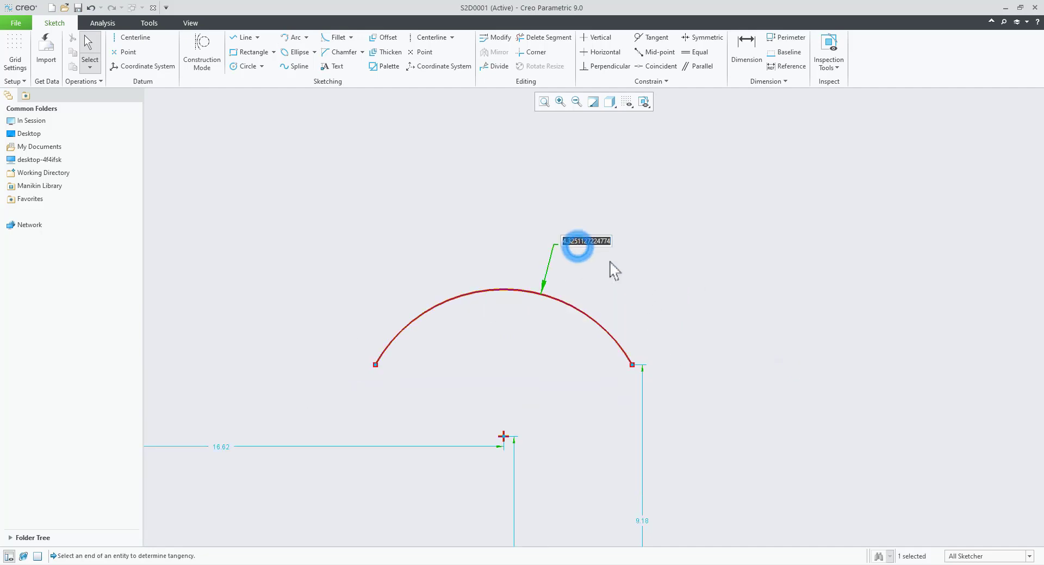
{"action": "type", "text": "5"}
{"action": "key", "text": "Return"}
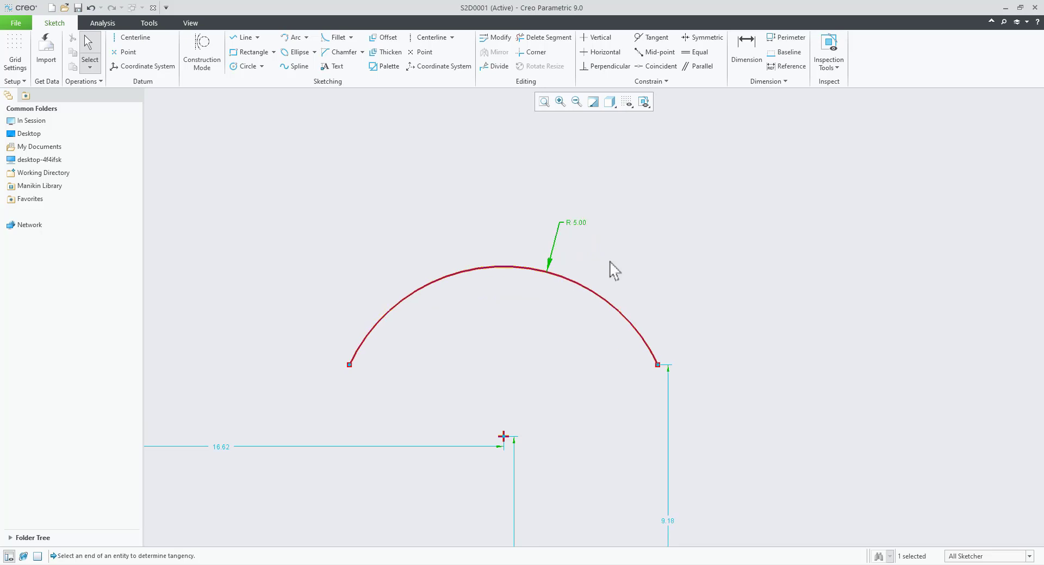
{"action": "left_click", "coordinate": [610, 264]}
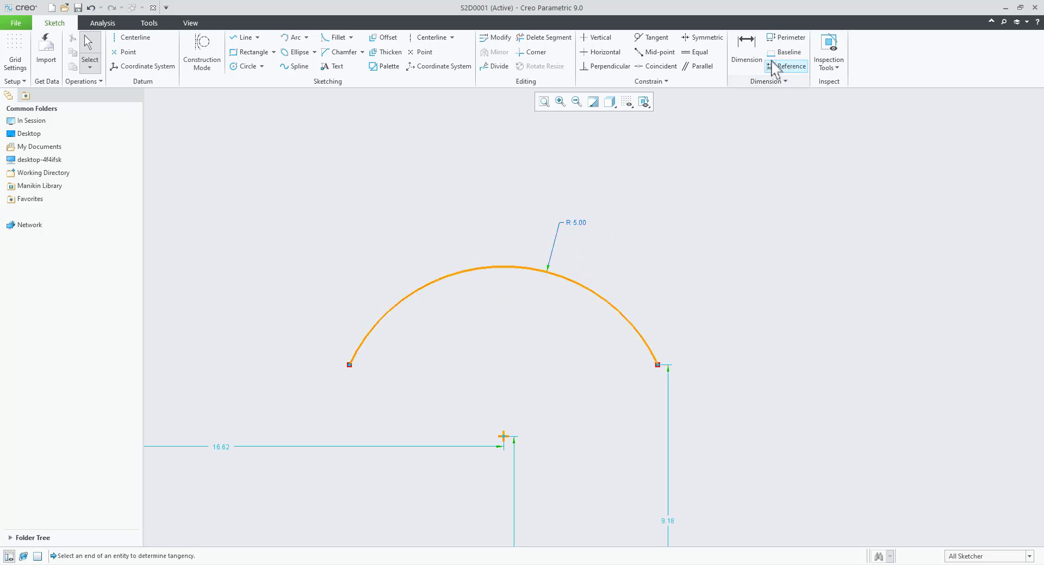
Add a new radius dimension of 5 to the arc and delete the earlier conflicting radius dimension
{"action": "left_click", "coordinate": [745, 55]}
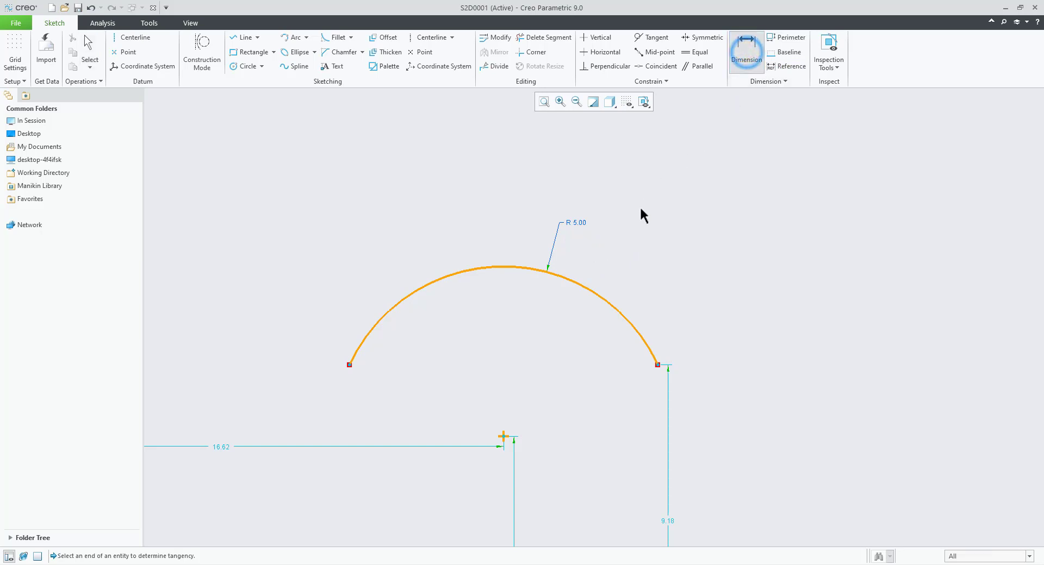
{"action": "left_click", "coordinate": [594, 290]}
{"action": "middle_click", "coordinate": [614, 247]}
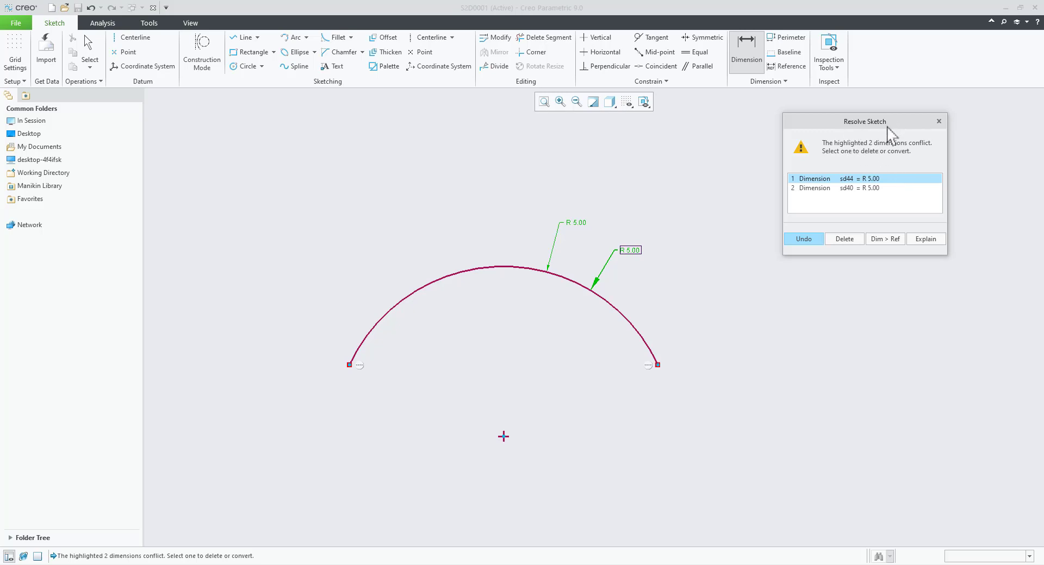
{"action": "left_click", "coordinate": [863, 188]}
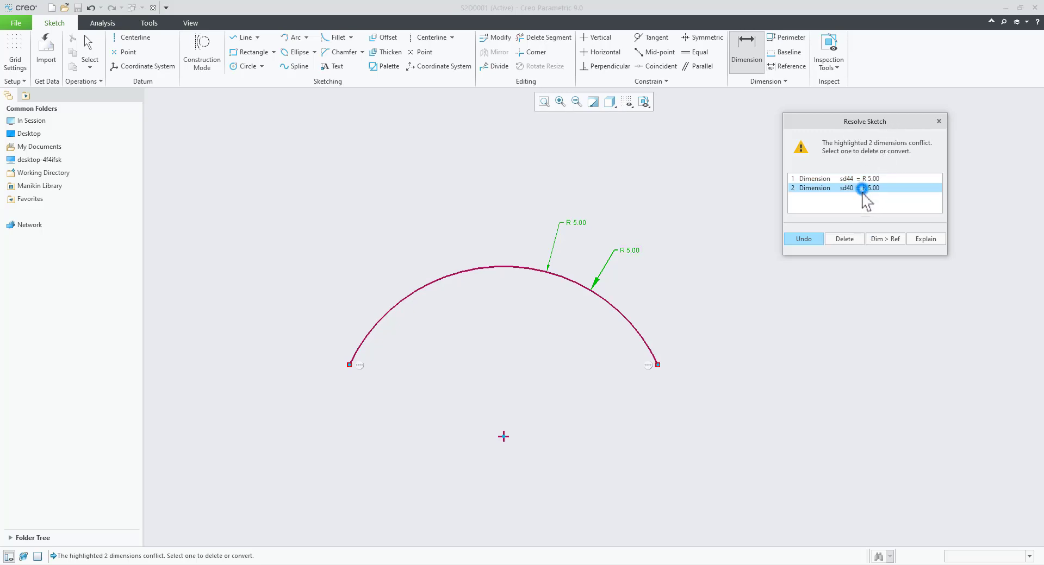
{"action": "left_click", "coordinate": [852, 240]}
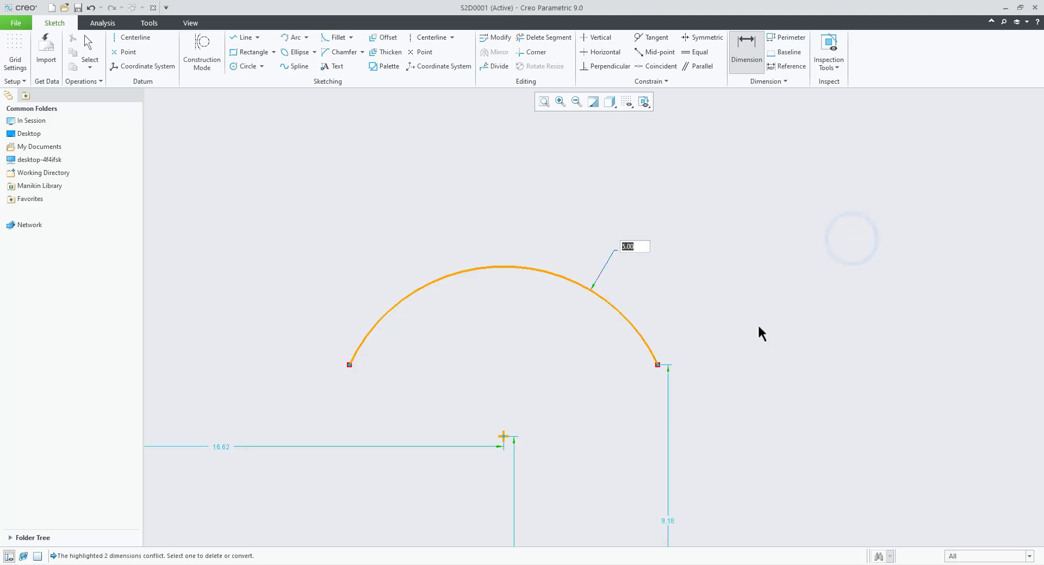
{"action": "key", "text": "Return"}
{"action": "scroll", "coordinate": [635, 273], "scroll_direction": "down", "scroll_amount": 2}
{"action": "scroll", "coordinate": [670, 284], "scroll_direction": "up", "scroll_amount": 1}
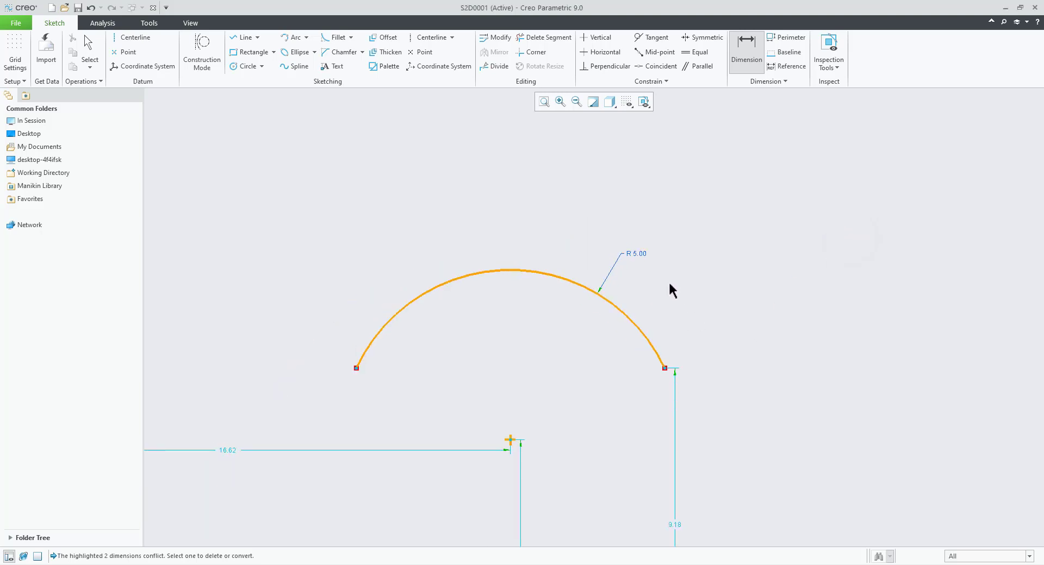
{"action": "middle_click", "coordinate": [669, 284]}
Convert the arc's radius dimension to a diameter dimension
{"action": "scroll", "coordinate": [481, 352], "scroll_direction": "down", "scroll_amount": 1}
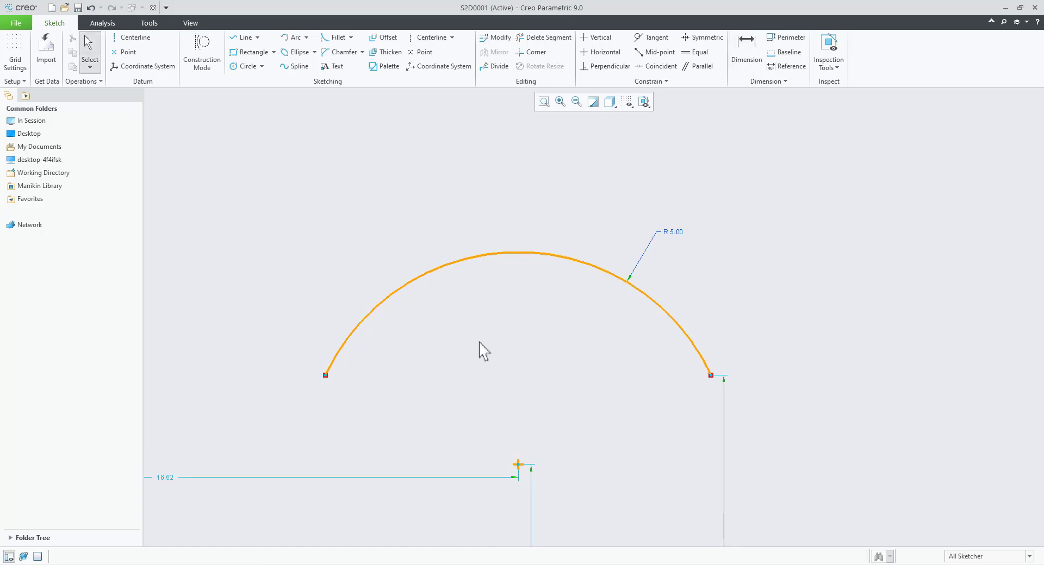
{"action": "left_click", "coordinate": [677, 234]}
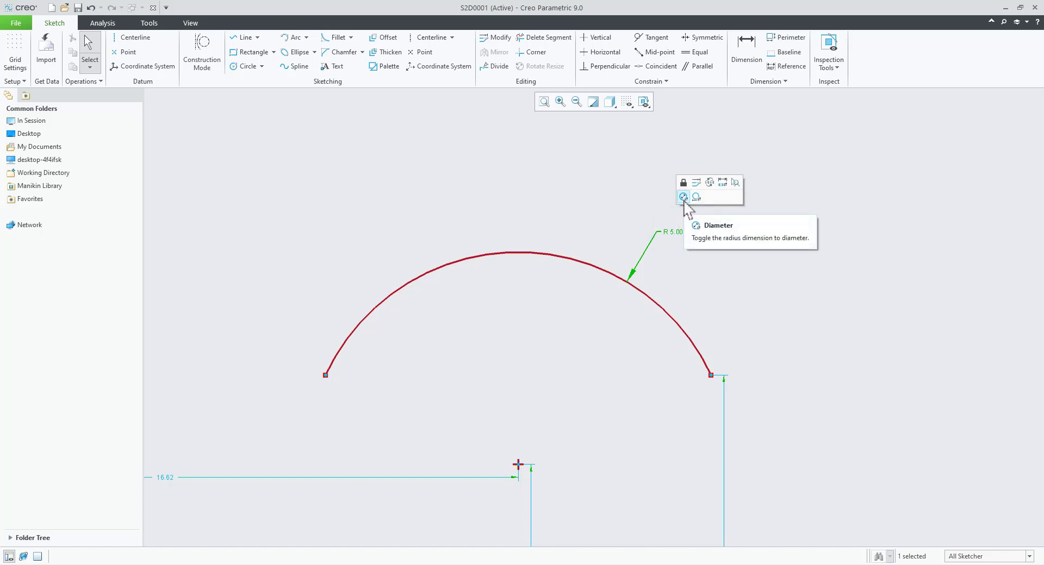
{"action": "left_click", "coordinate": [683, 197]}
{"action": "scroll", "coordinate": [559, 373], "scroll_direction": "up", "scroll_amount": 3}
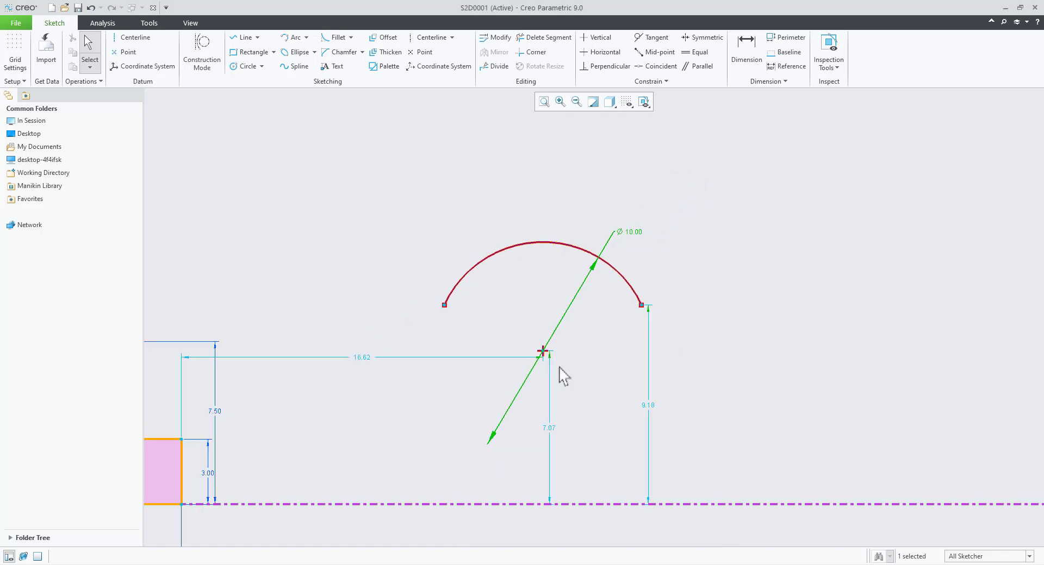
{"action": "scroll", "coordinate": [591, 323], "scroll_direction": "down", "scroll_amount": 2}
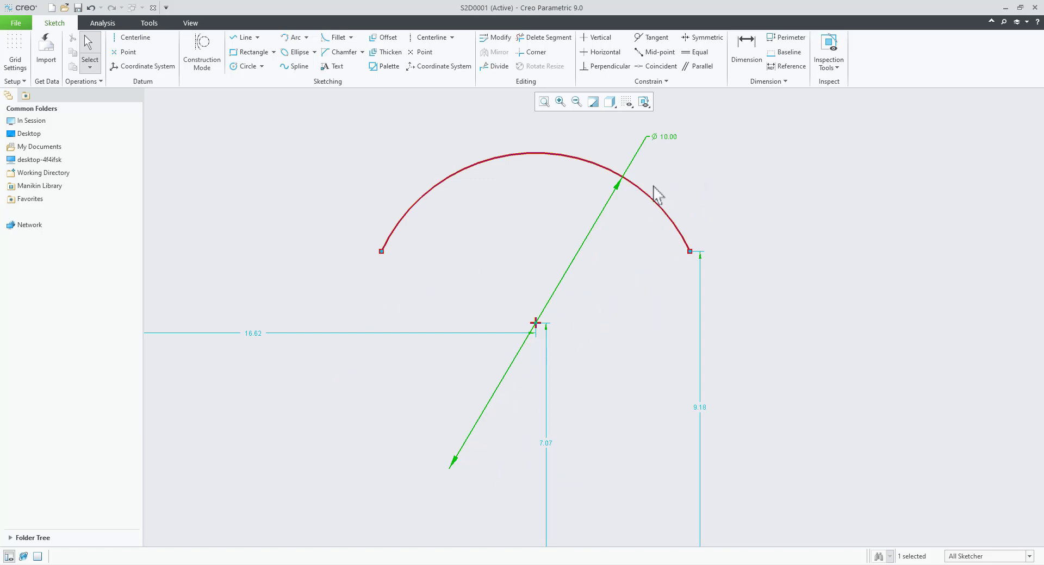
Convert the arc's diameter dimension back to a radius dimension
{"action": "left_click", "coordinate": [669, 137]}
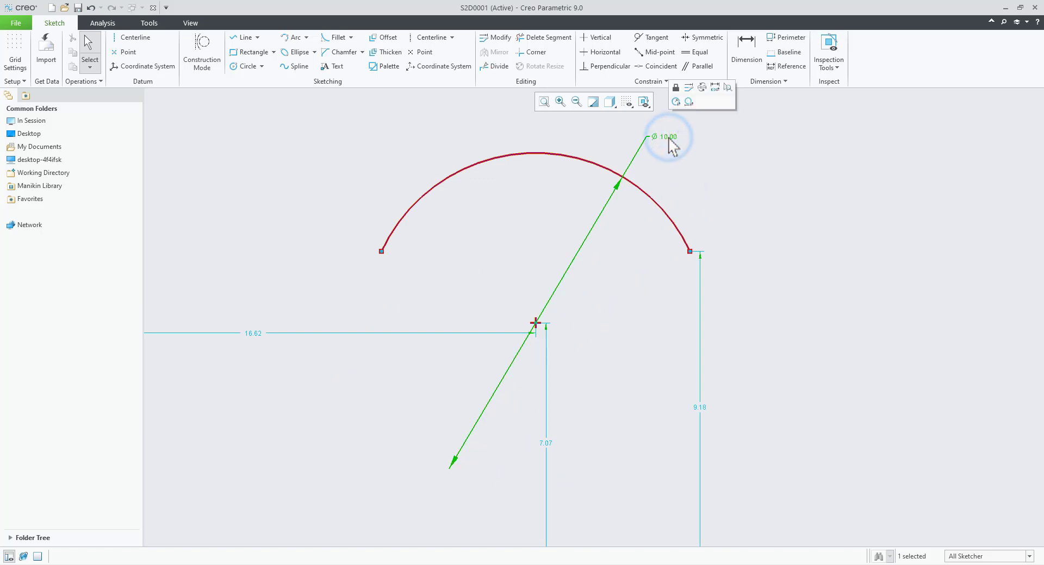
{"action": "left_click", "coordinate": [698, 174]}
{"action": "left_click", "coordinate": [666, 140]}
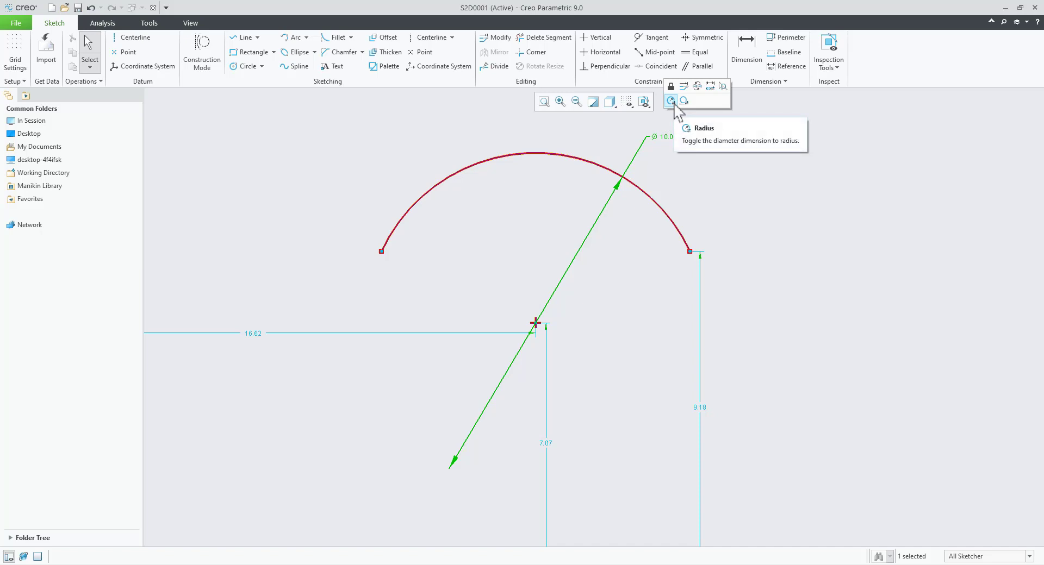
{"action": "left_click", "coordinate": [672, 101]}
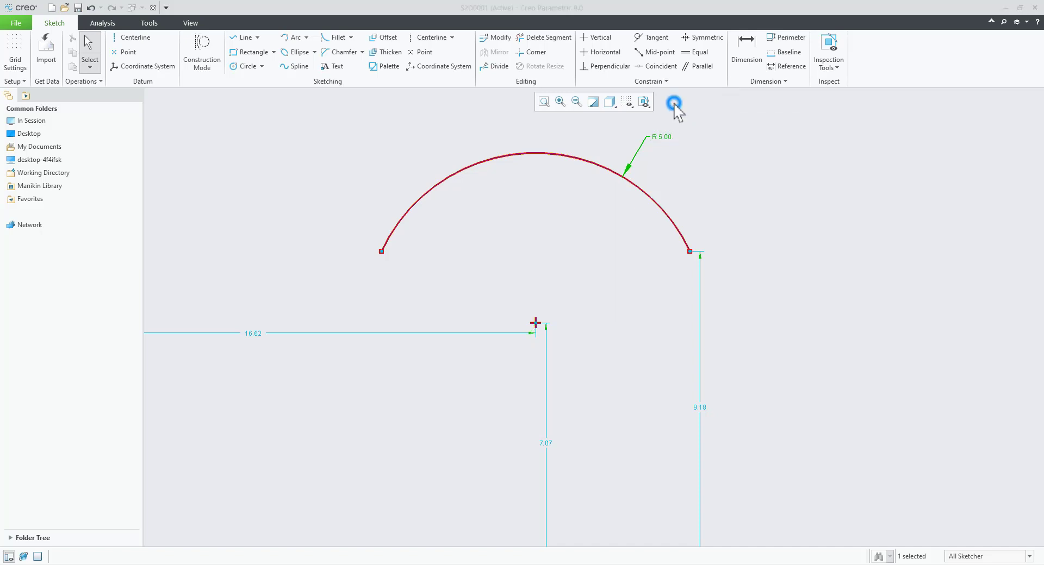
Switch the arc's radius dimension to diameter and back to radius
{"action": "left_click", "coordinate": [657, 138]}
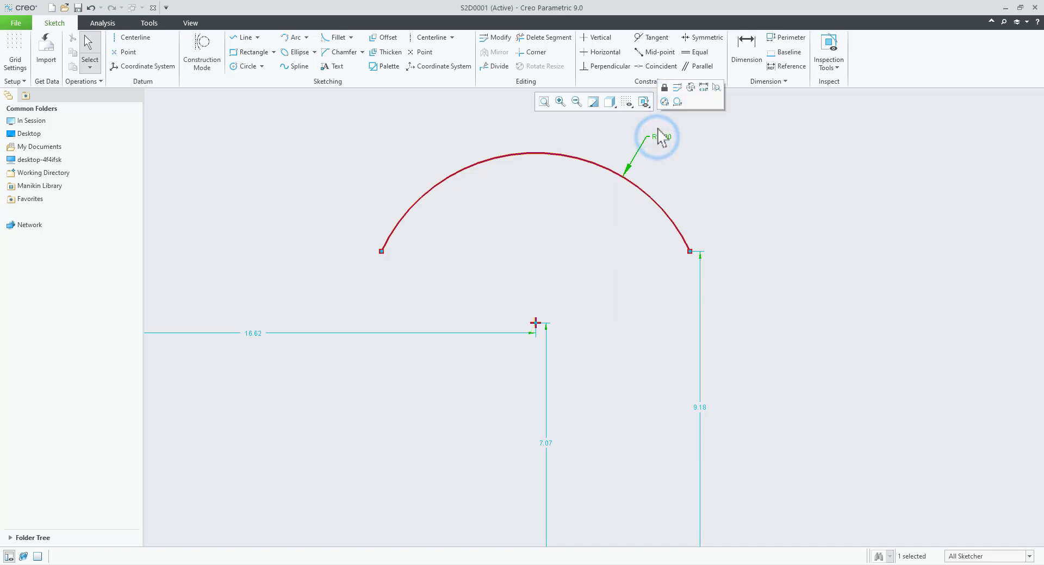
{"action": "left_click", "coordinate": [664, 102]}
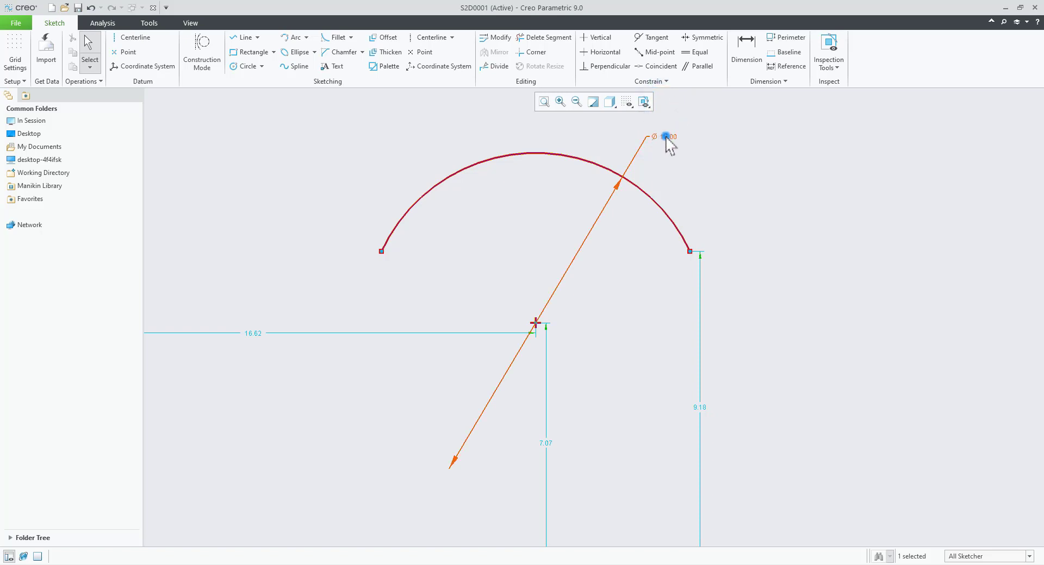
{"action": "left_click", "coordinate": [666, 137]}
{"action": "left_click", "coordinate": [672, 102]}
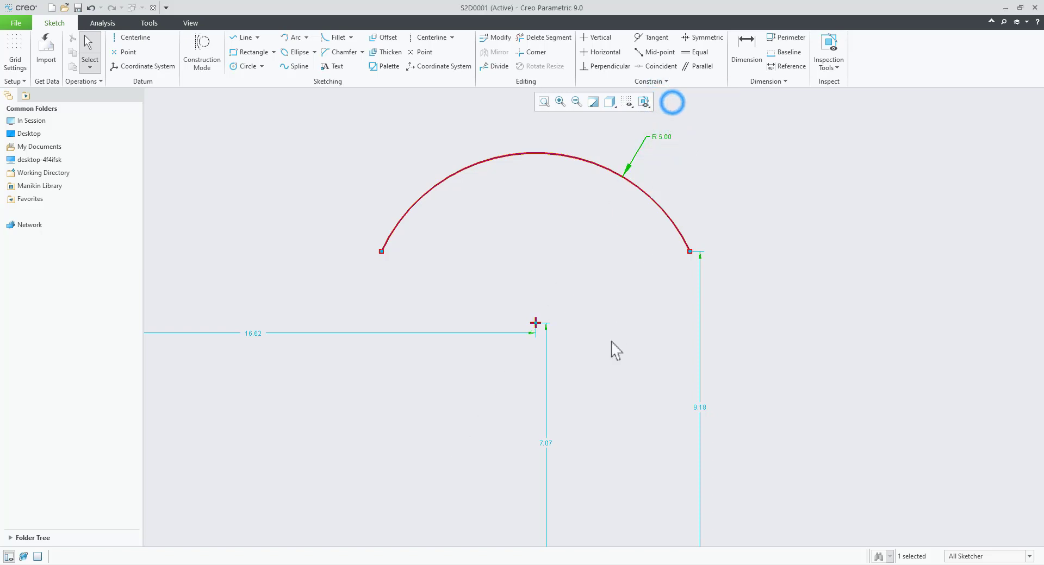
Convert the arc's radius dimension to a linear dimension and change that to a diameter dimension
{"action": "left_click", "coordinate": [664, 137]}
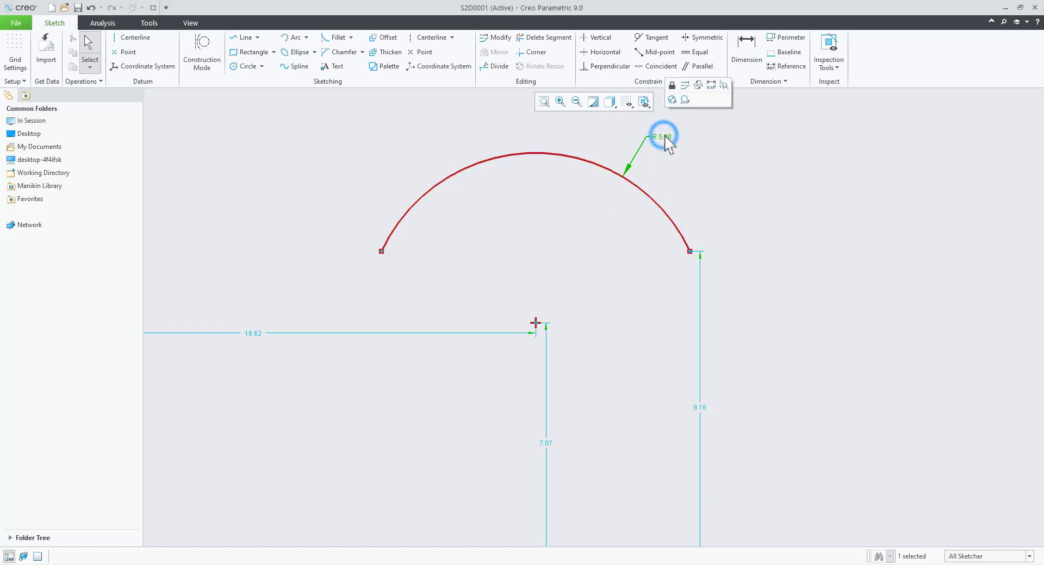
{"action": "left_click", "coordinate": [685, 101]}
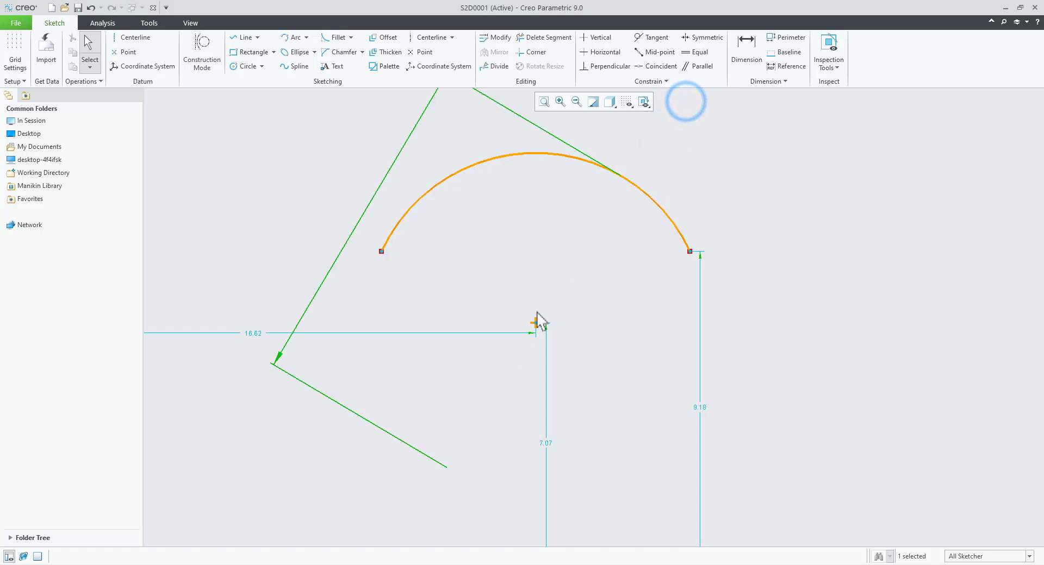
{"action": "scroll", "coordinate": [538, 320], "scroll_direction": "up", "scroll_amount": 2}
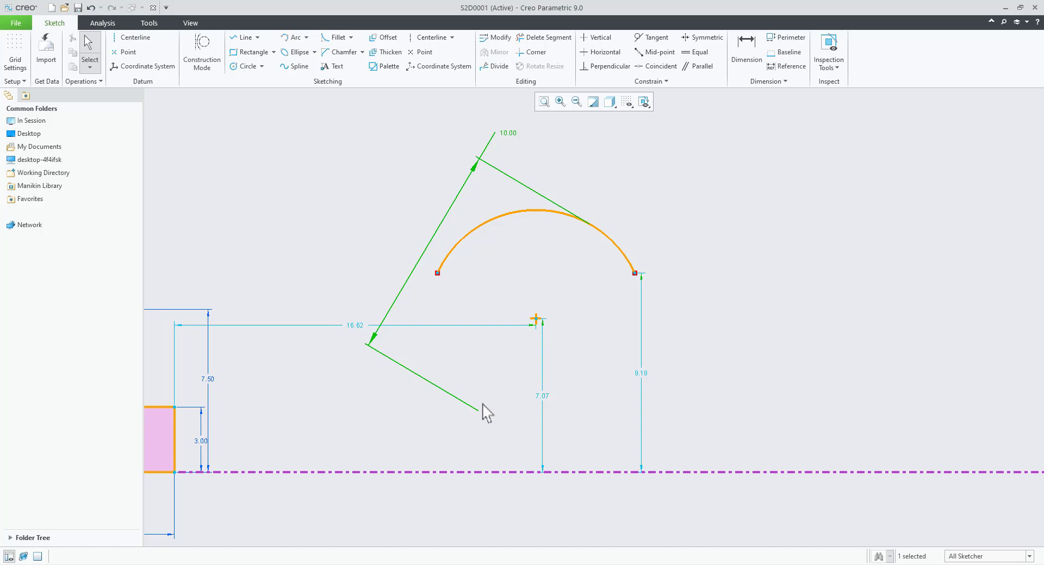
{"action": "left_click", "coordinate": [505, 132]}
{"action": "left_click", "coordinate": [515, 98]}
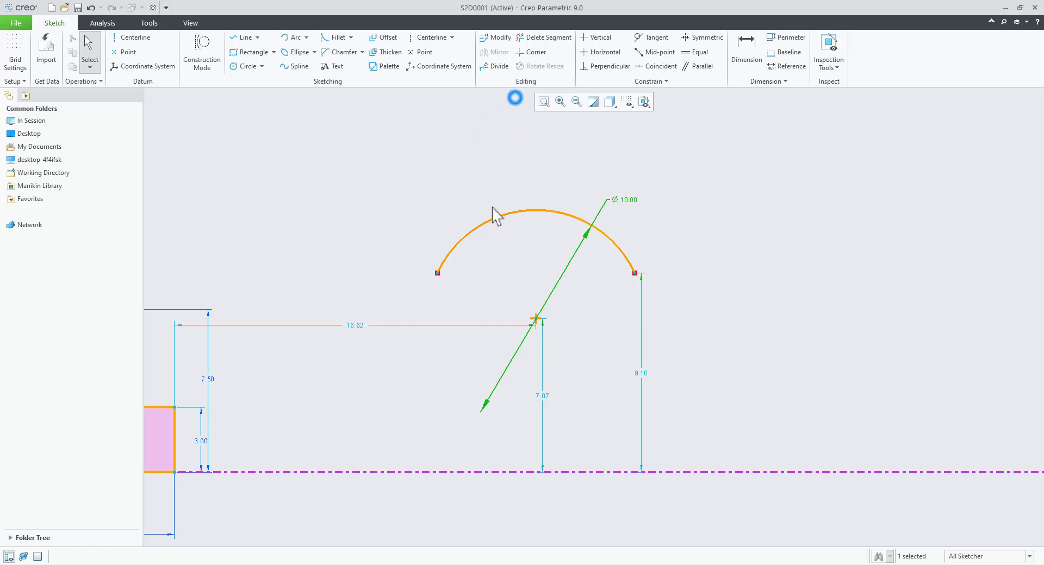
Restore the arc's diameter dimension to a radius dimension
{"action": "left_click", "coordinate": [629, 201]}
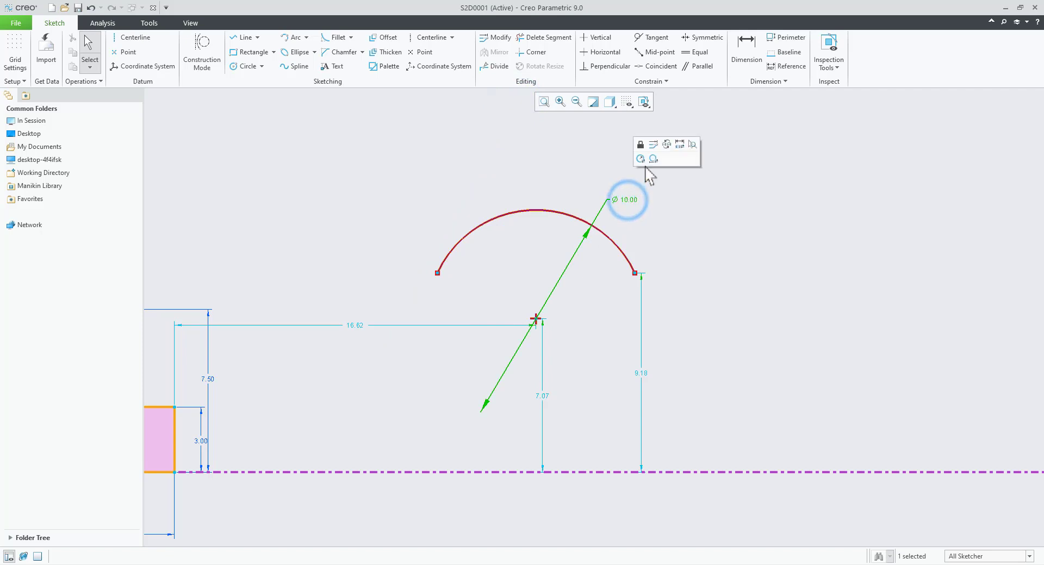
{"action": "left_click", "coordinate": [643, 159]}
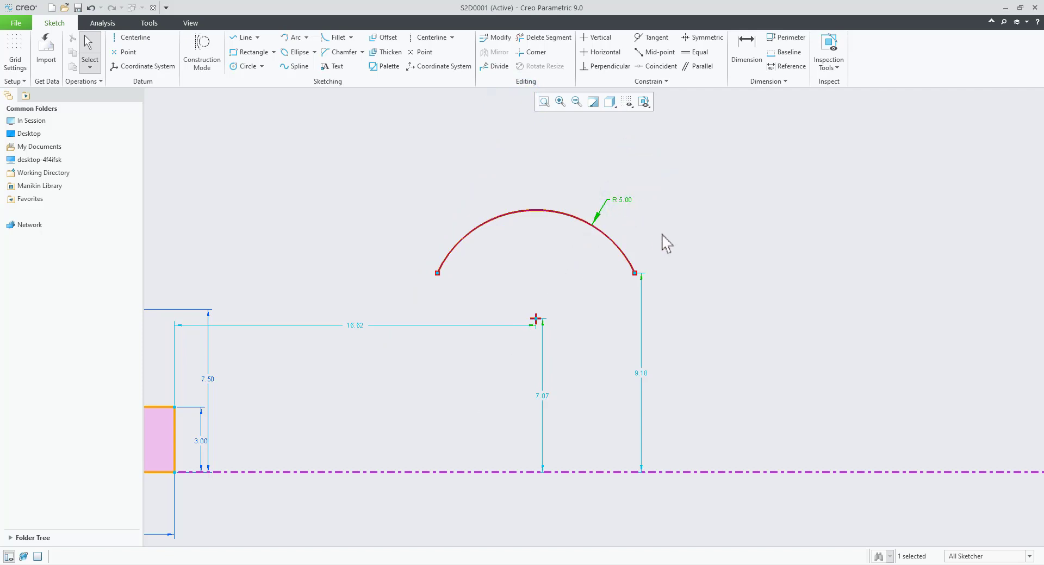
{"action": "left_click", "coordinate": [703, 224]}
Add an arc length dimension between the arc's two endpoints, placed above the arc, and accept its value
{"action": "scroll", "coordinate": [762, 233], "scroll_direction": "up", "scroll_amount": 2}
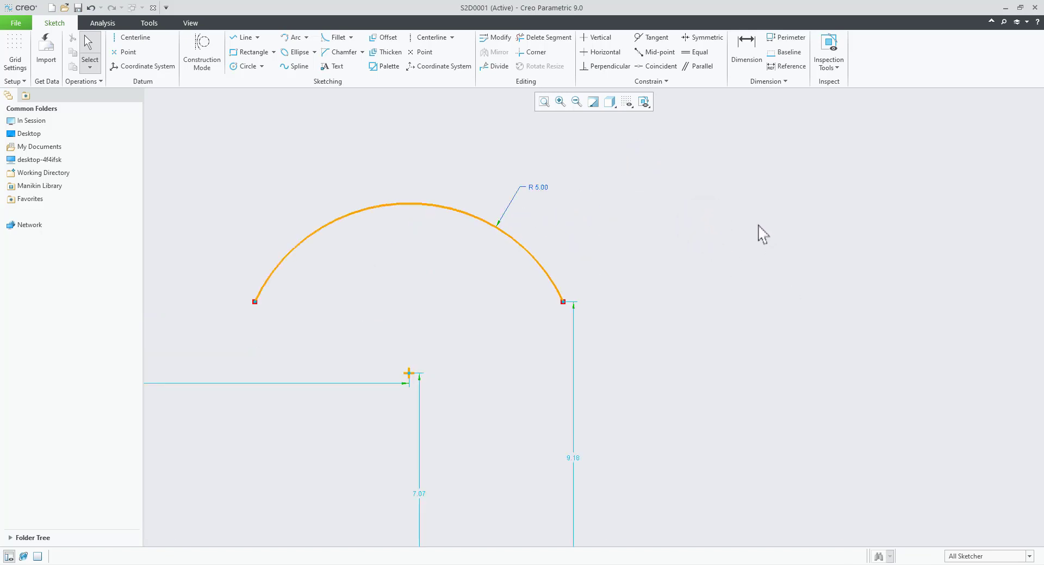
{"action": "scroll", "coordinate": [443, 344], "scroll_direction": "down", "scroll_amount": 1}
{"action": "scroll", "coordinate": [348, 247], "scroll_direction": "up", "scroll_amount": 2}
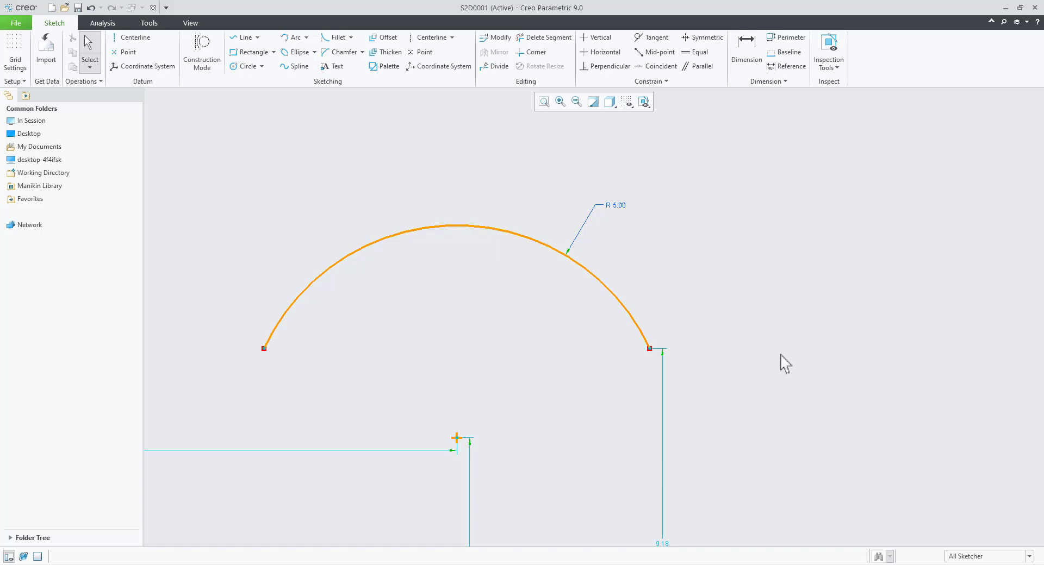
{"action": "left_click", "coordinate": [760, 59]}
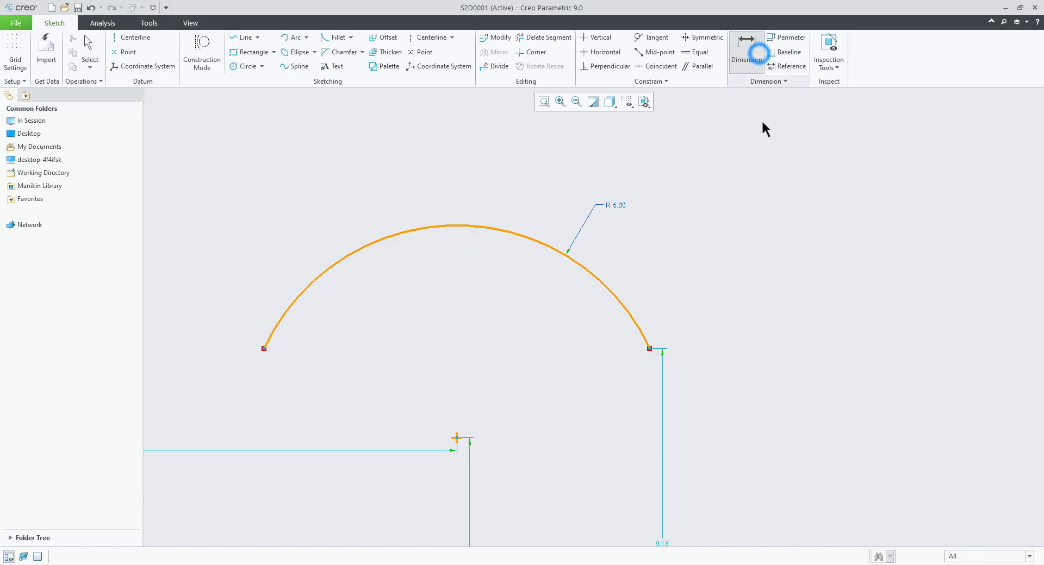
{"action": "left_click", "coordinate": [581, 267]}
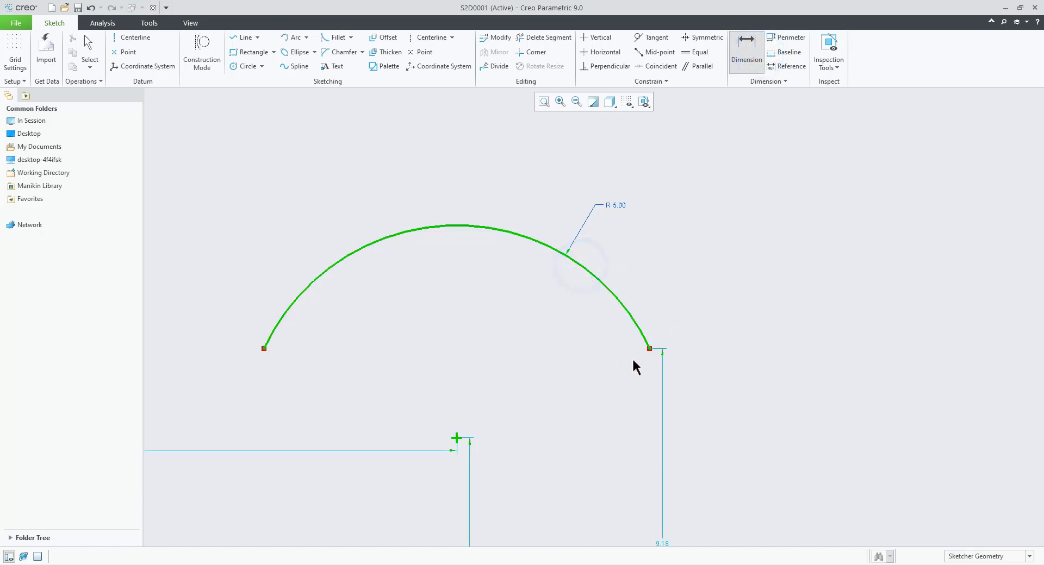
{"action": "left_click", "coordinate": [650, 349]}
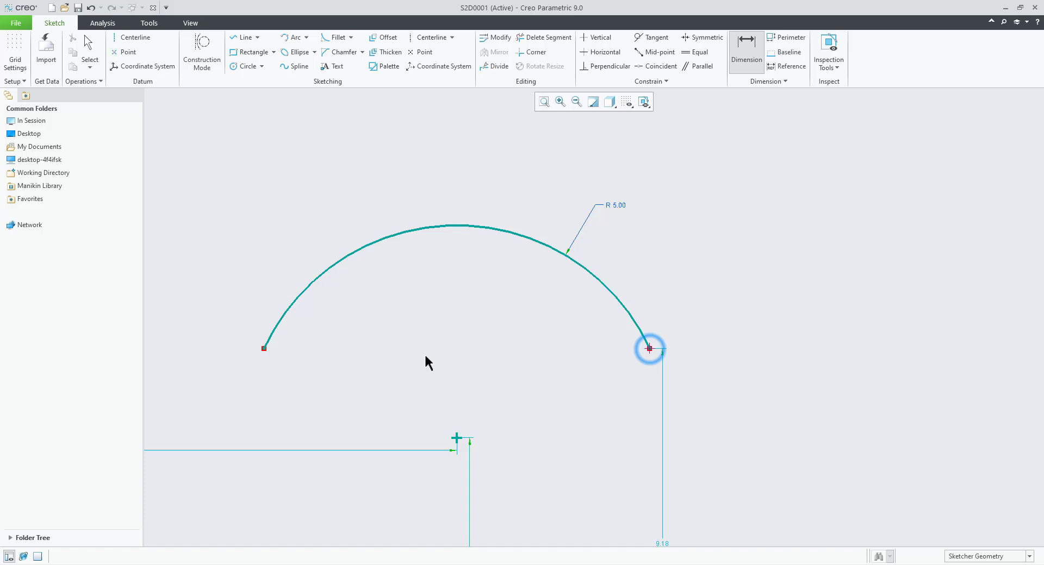
{"action": "left_click", "coordinate": [265, 349]}
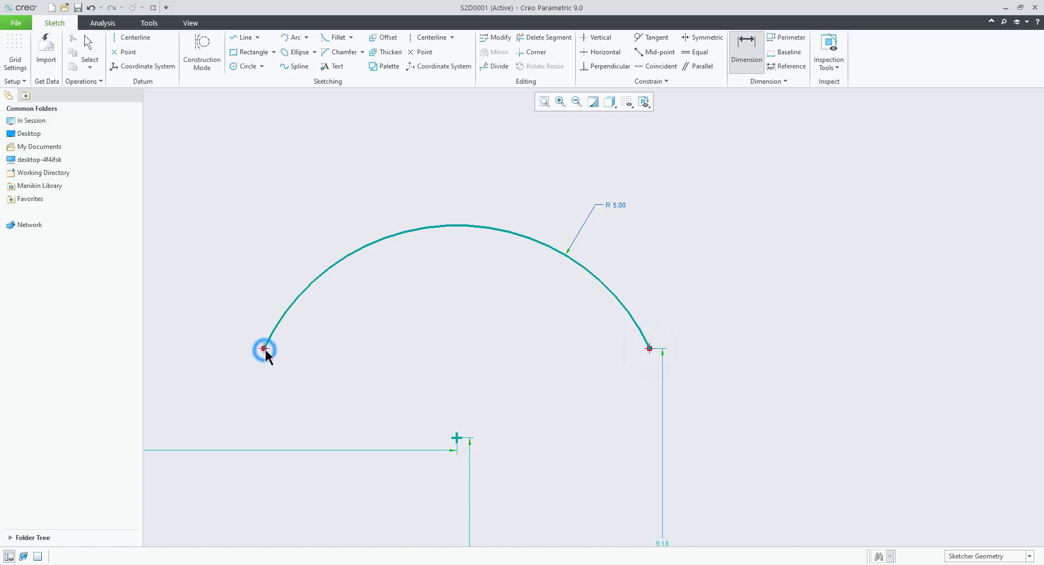
{"action": "middle_click", "coordinate": [456, 196]}
{"action": "scroll", "coordinate": [467, 214], "scroll_direction": "up", "scroll_amount": 1}
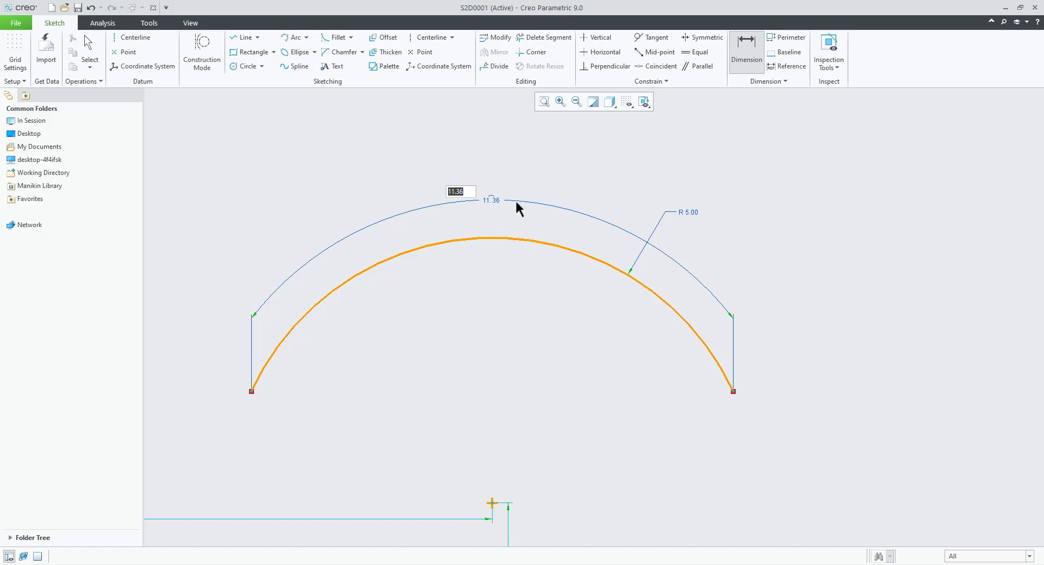
{"action": "middle_click", "coordinate": [522, 174]}
{"action": "middle_click", "coordinate": [499, 365]}
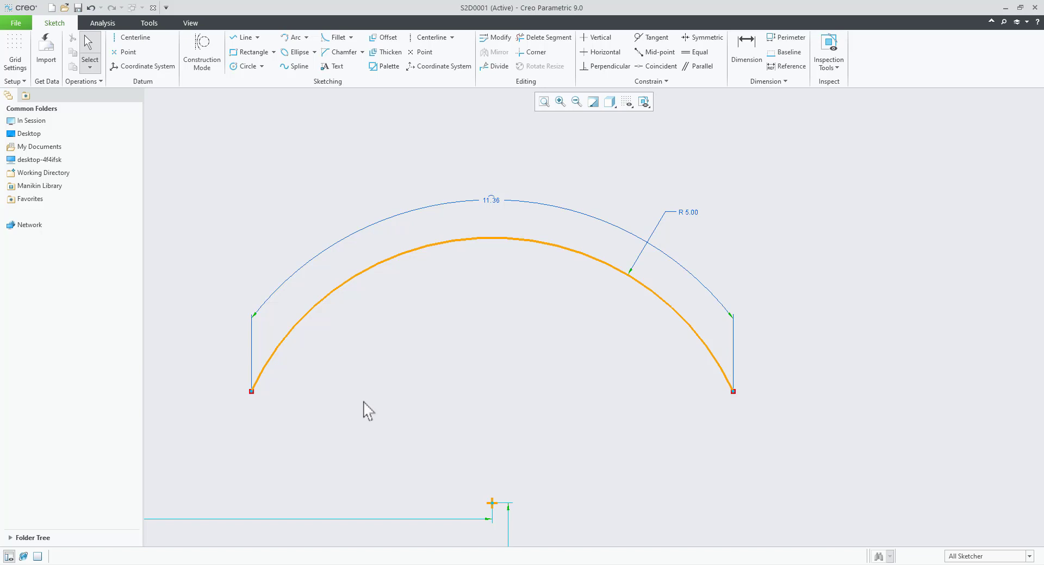
Convert the arc length dimension to an angle dimension and move its text just past the arc's right endpoint
{"action": "left_click", "coordinate": [491, 201]}
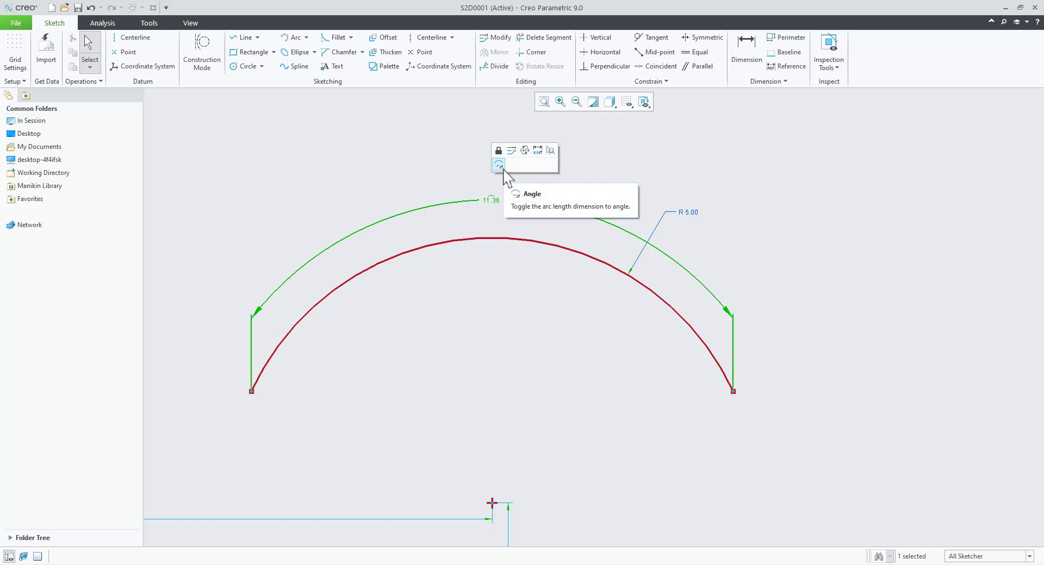
{"action": "left_click", "coordinate": [498, 166]}
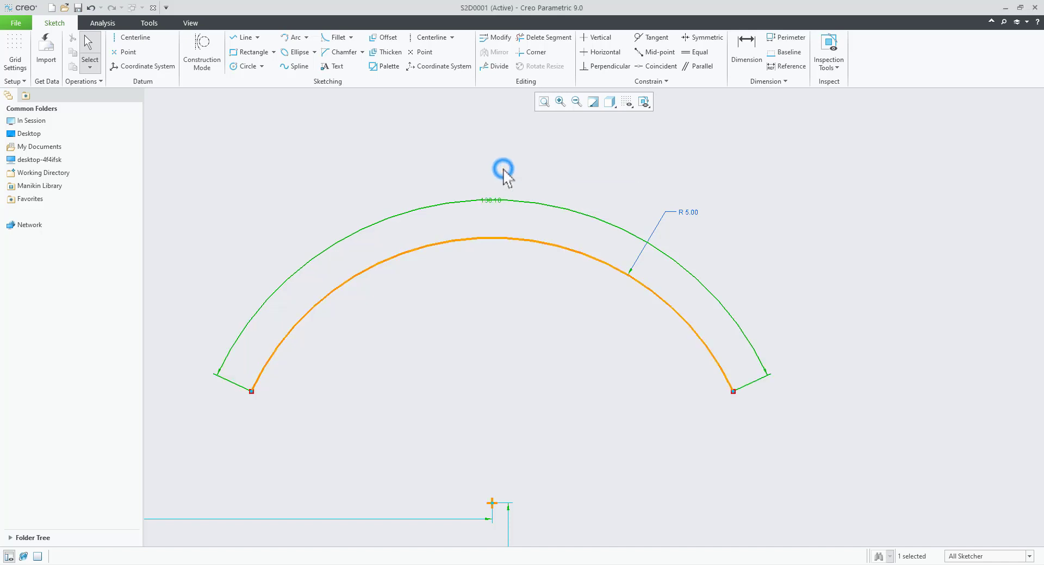
{"action": "left_click", "coordinate": [490, 342]}
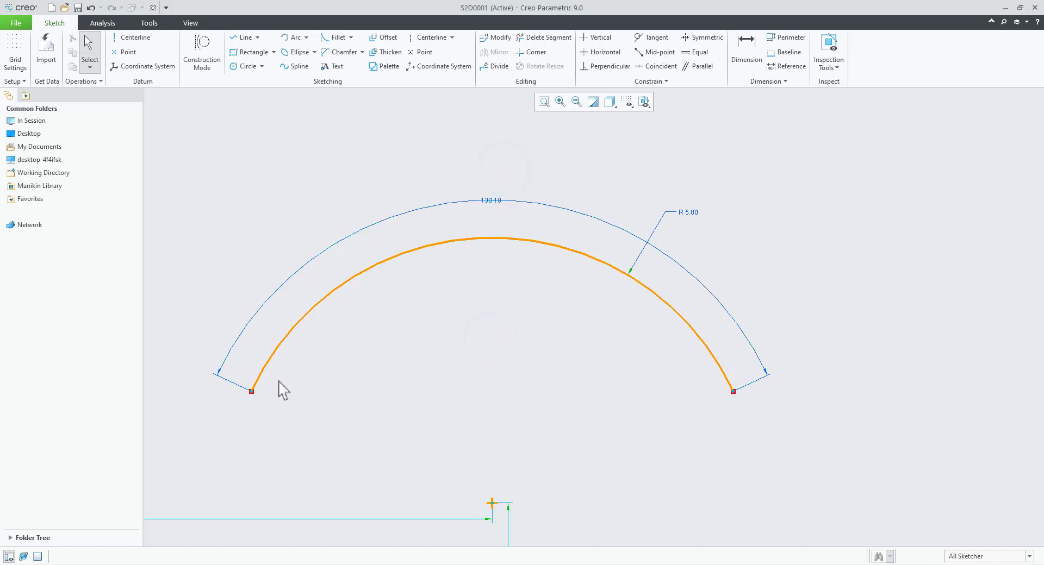
{"action": "left_click", "coordinate": [494, 203]}
{"action": "left_click", "coordinate": [491, 201]}
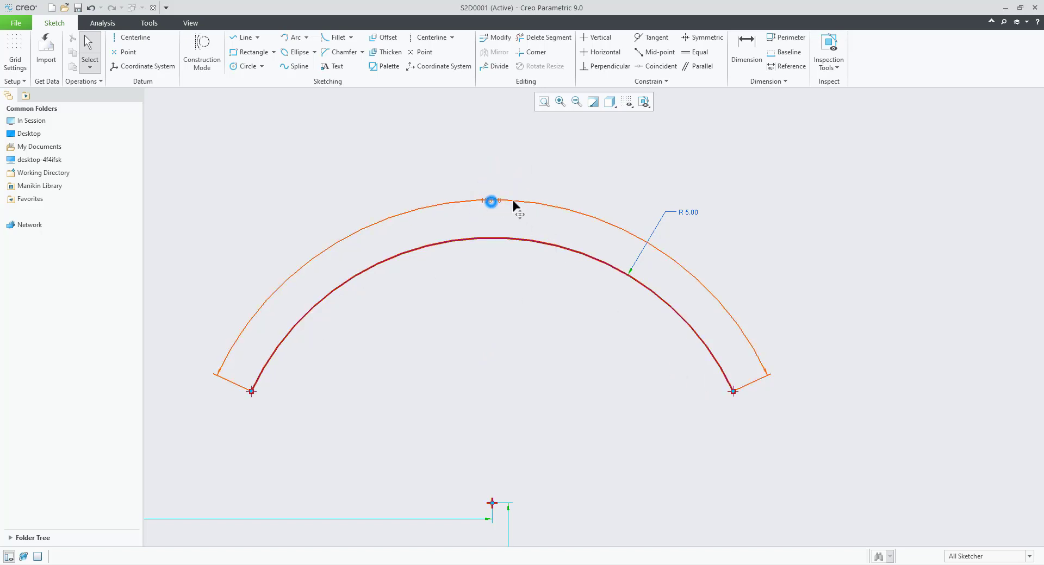
{"action": "left_click_drag", "start_coordinate": [512, 201], "coordinate": [791, 398]}
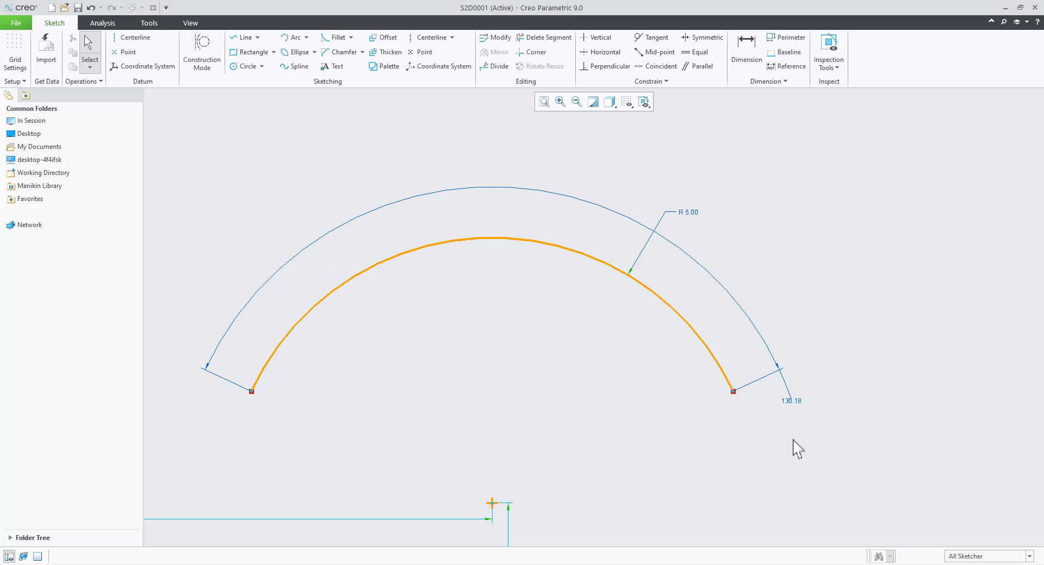
{"action": "left_click", "coordinate": [792, 437]}
Convert the arc's angle dimension back to an arc length dimension and move its text above the middle of the arc
{"action": "left_click", "coordinate": [791, 402]}
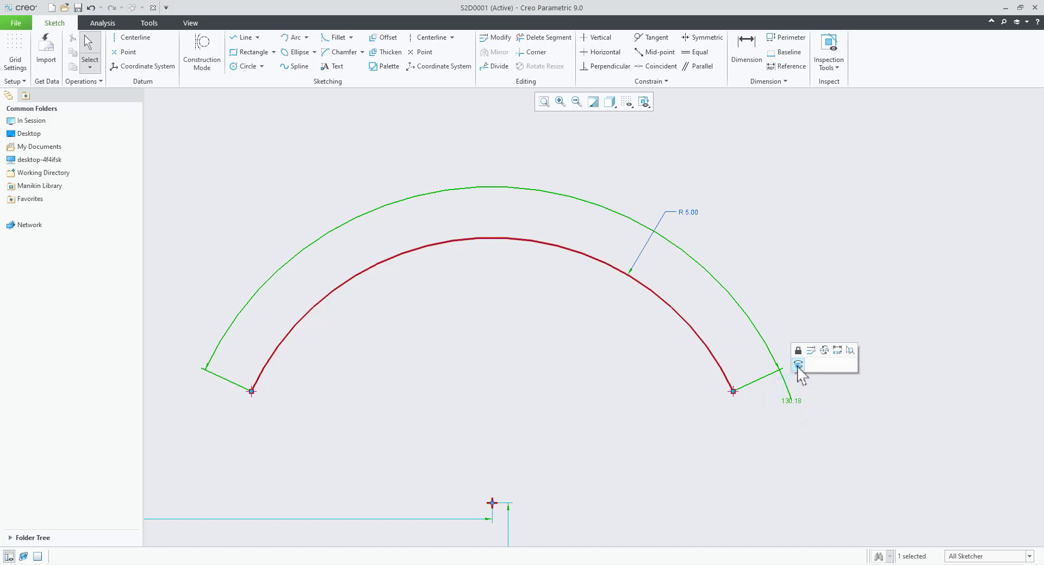
{"action": "left_click", "coordinate": [798, 364]}
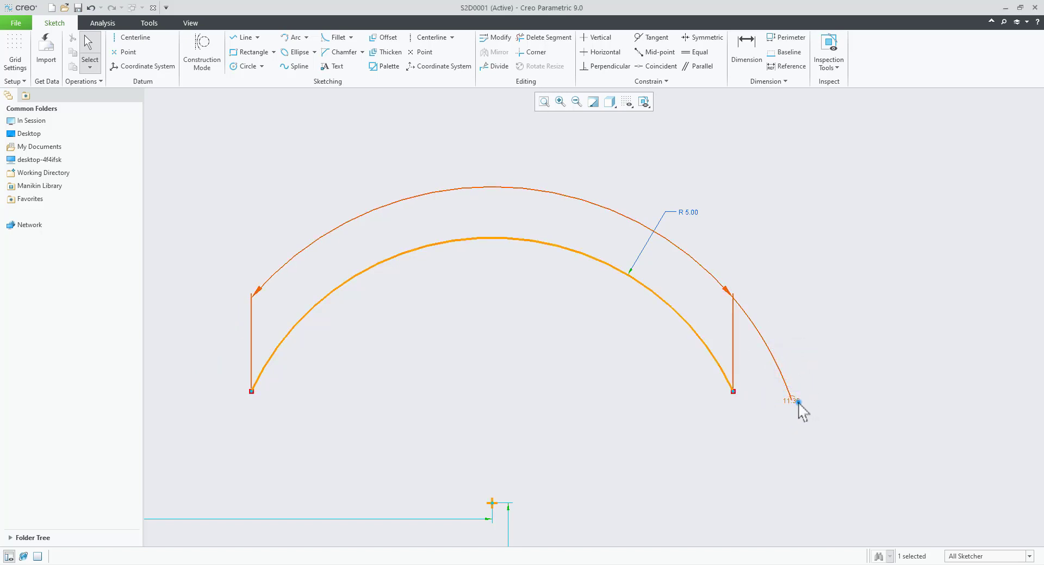
{"action": "left_click_drag", "start_coordinate": [797, 401], "coordinate": [499, 179]}
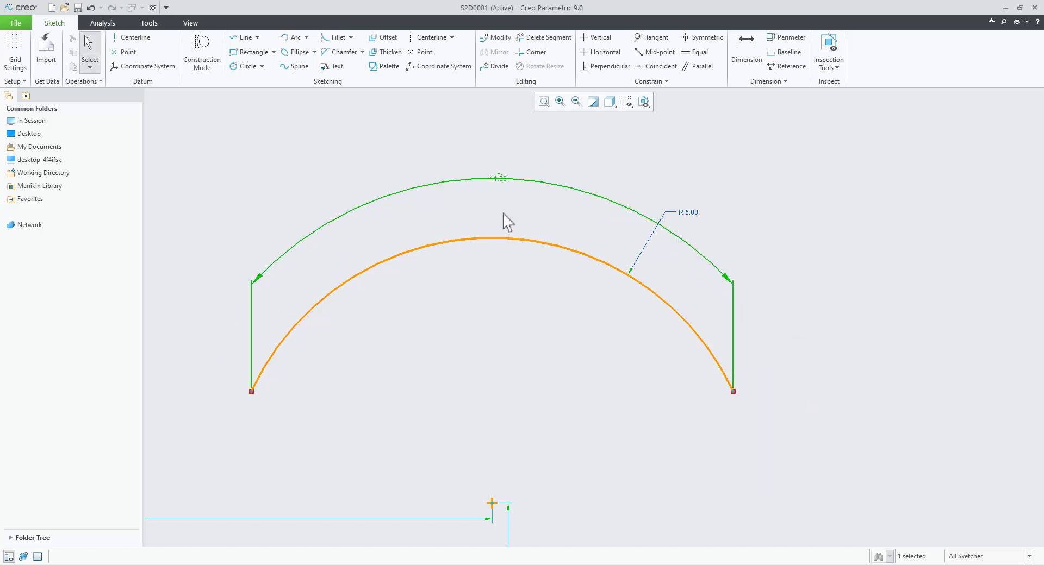
Convert the arc length dimension to an angle again and place its text beyond the arc's right endpoint
{"action": "left_click", "coordinate": [498, 177]}
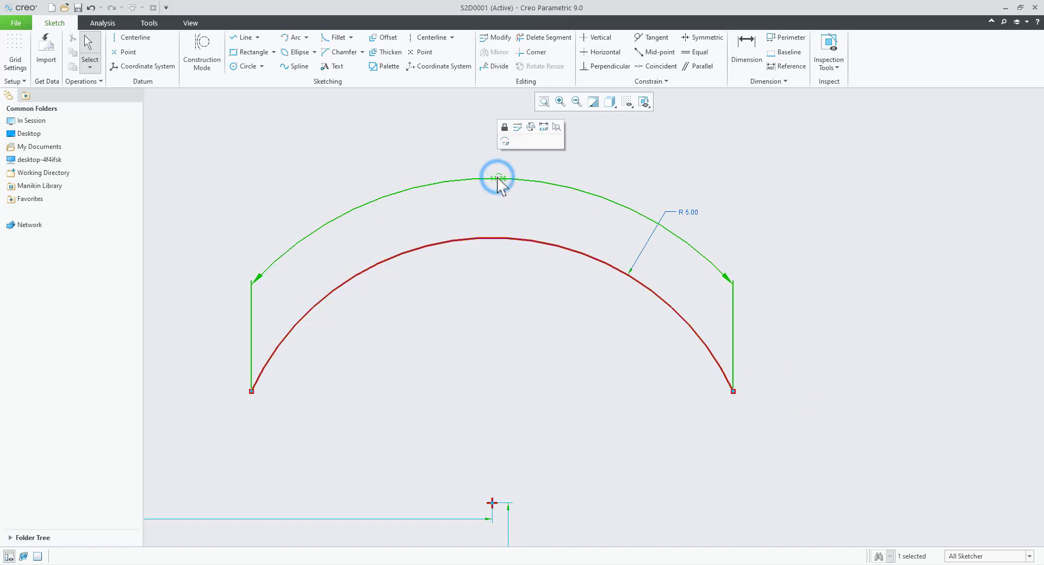
{"action": "left_click", "coordinate": [504, 142]}
{"action": "left_click_drag", "start_coordinate": [494, 177], "coordinate": [817, 409]}
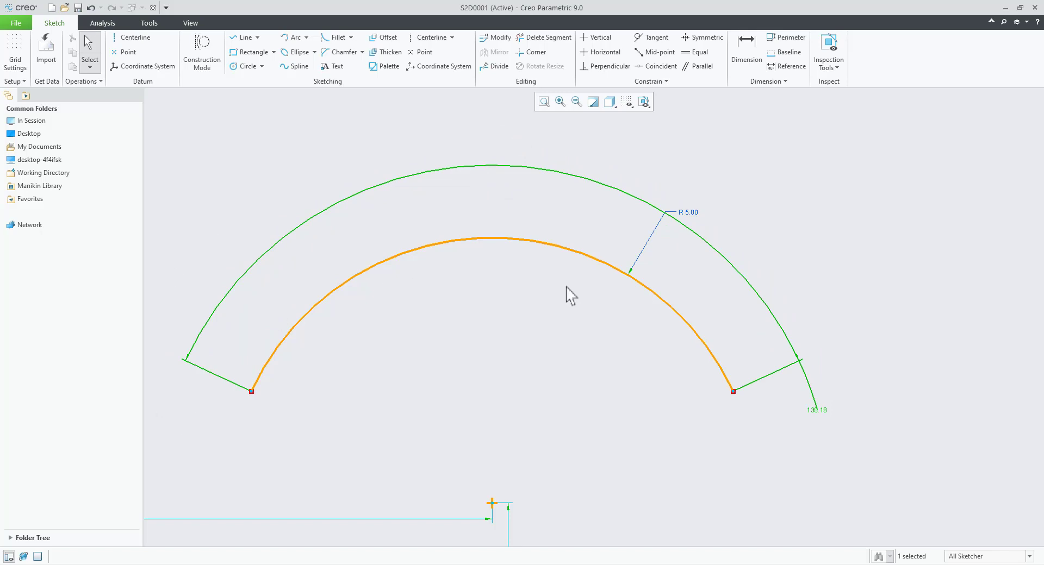
{"action": "left_click", "coordinate": [444, 397]}
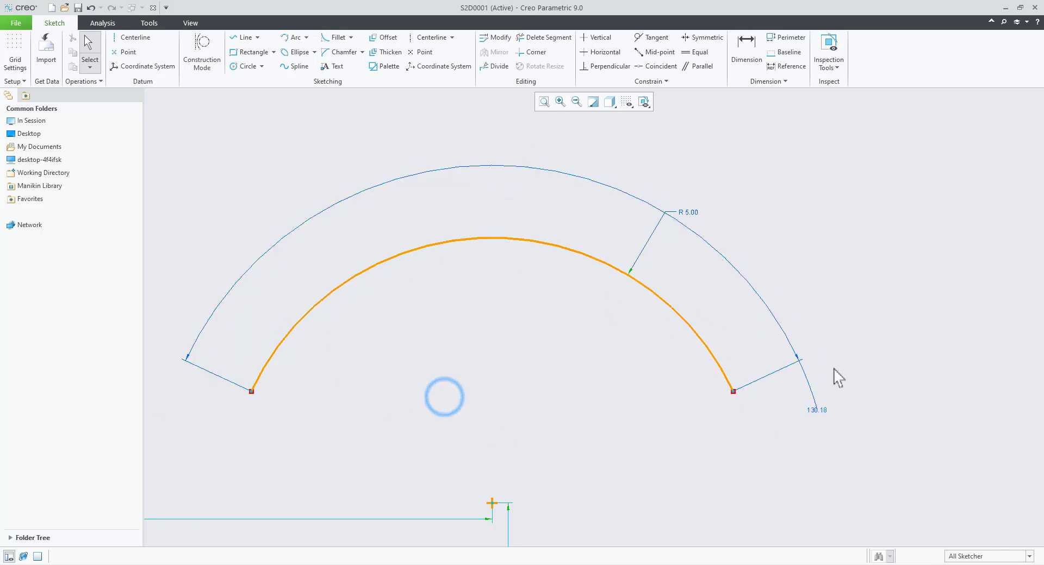
Delete the arc's angle dimension and add a new arc length dimension between its endpoints, placed above the arc with its value accepted
{"action": "left_click", "coordinate": [815, 411]}
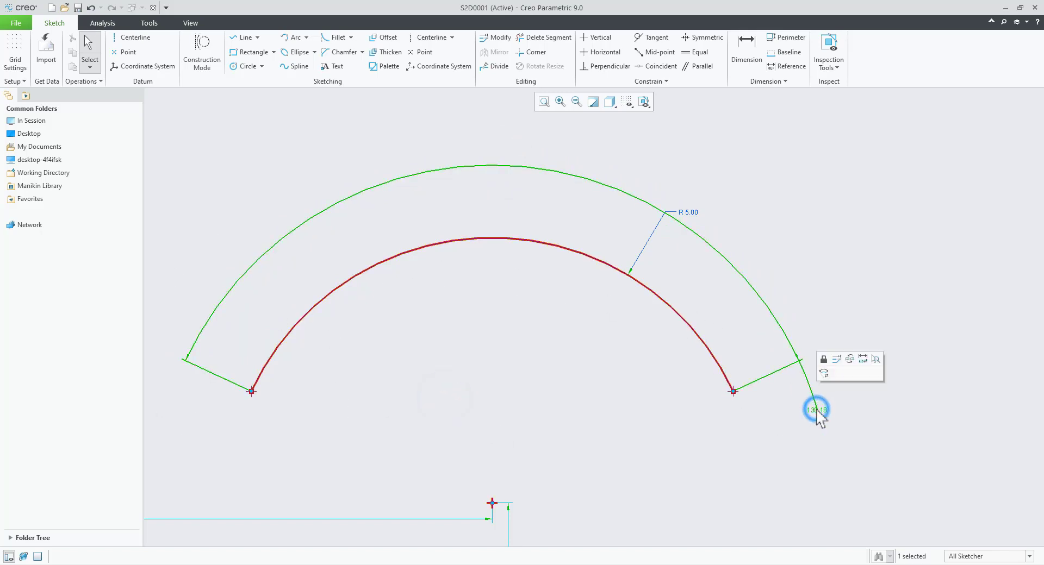
{"action": "key", "text": "Delete"}
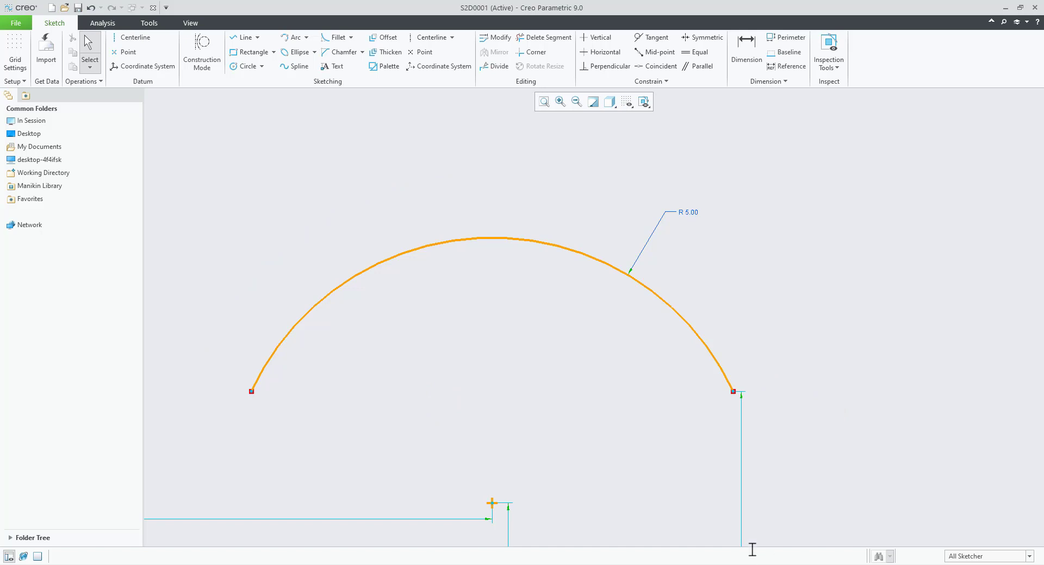
{"action": "left_click", "coordinate": [744, 51]}
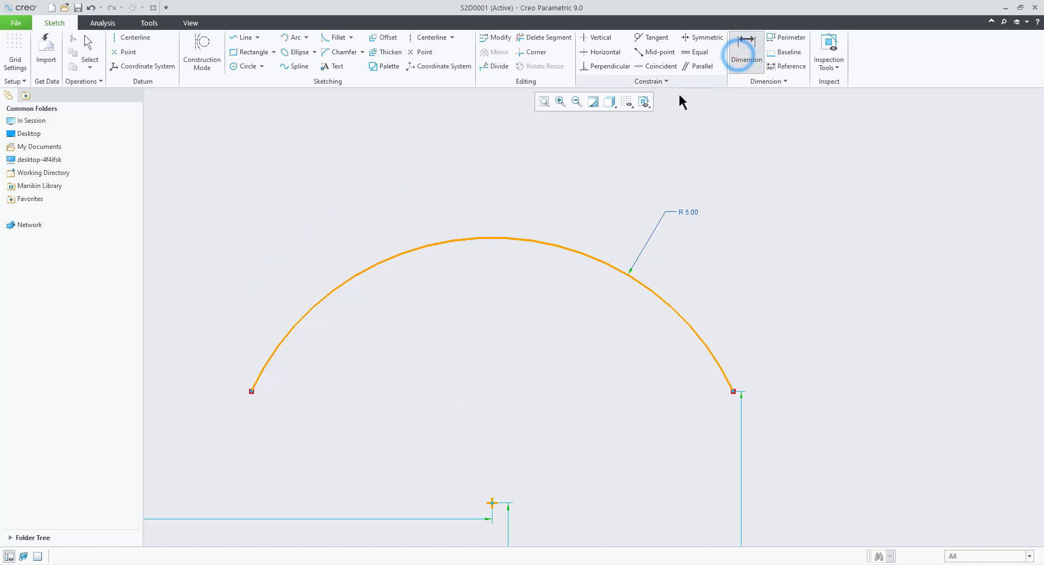
{"action": "left_click", "coordinate": [523, 237]}
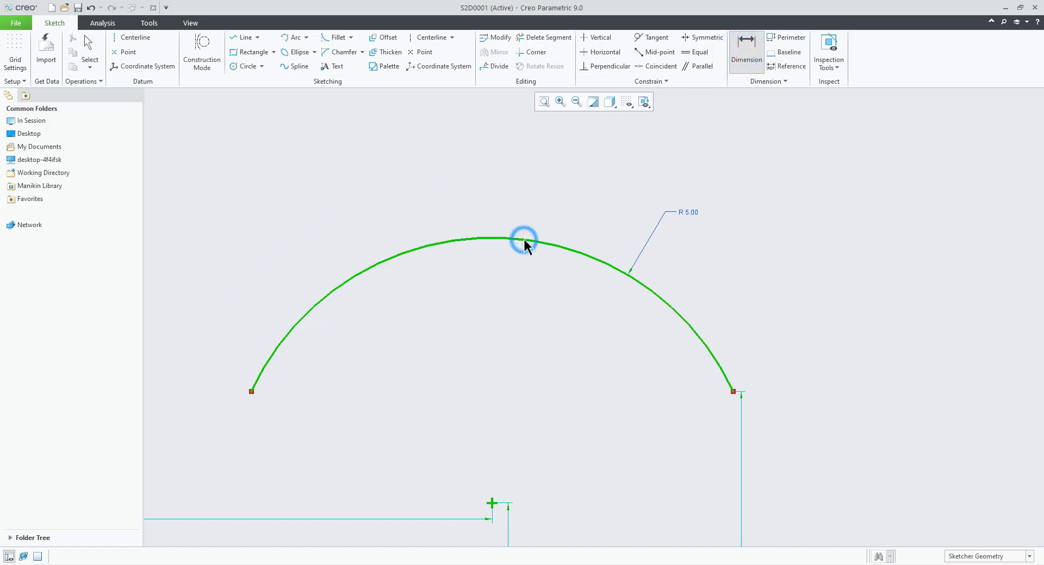
{"action": "left_click", "coordinate": [734, 392]}
{"action": "left_click", "coordinate": [251, 391]}
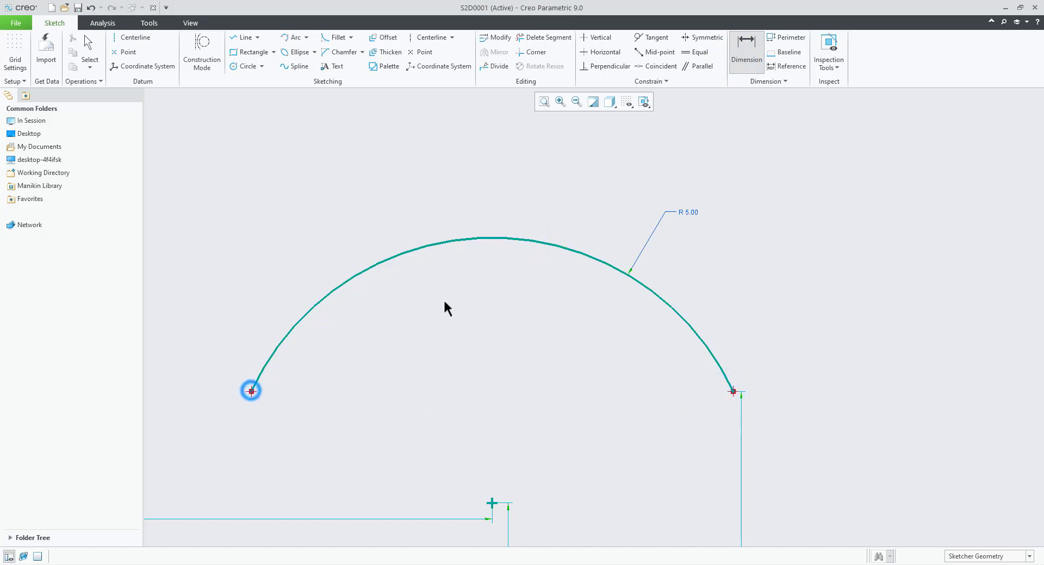
{"action": "middle_click", "coordinate": [493, 209]}
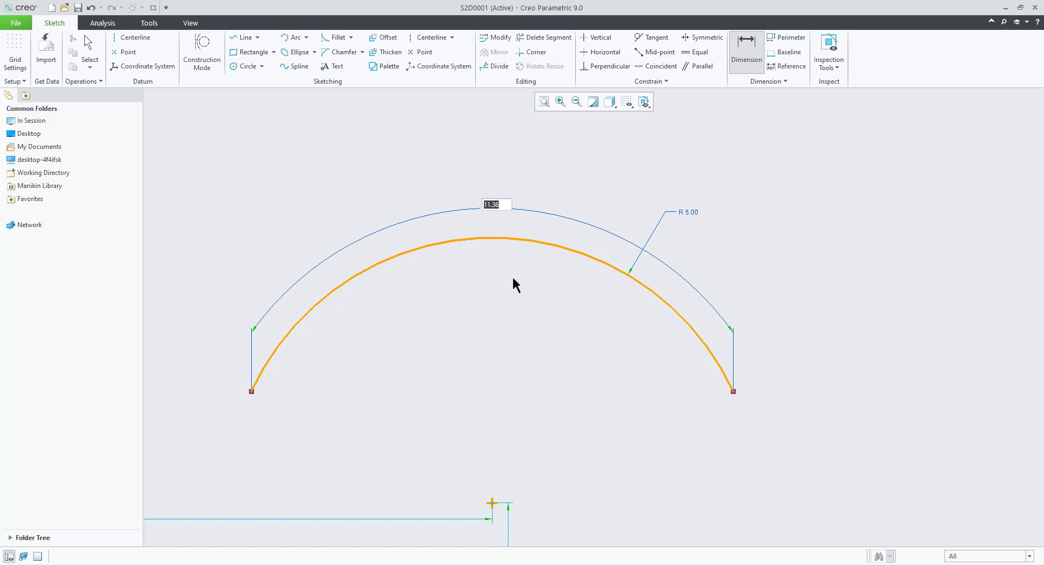
{"action": "key", "text": "Return"}
Convert the arc's length dimension to an angle dimension and back to an arc length dimension
{"action": "left_click", "coordinate": [750, 48]}
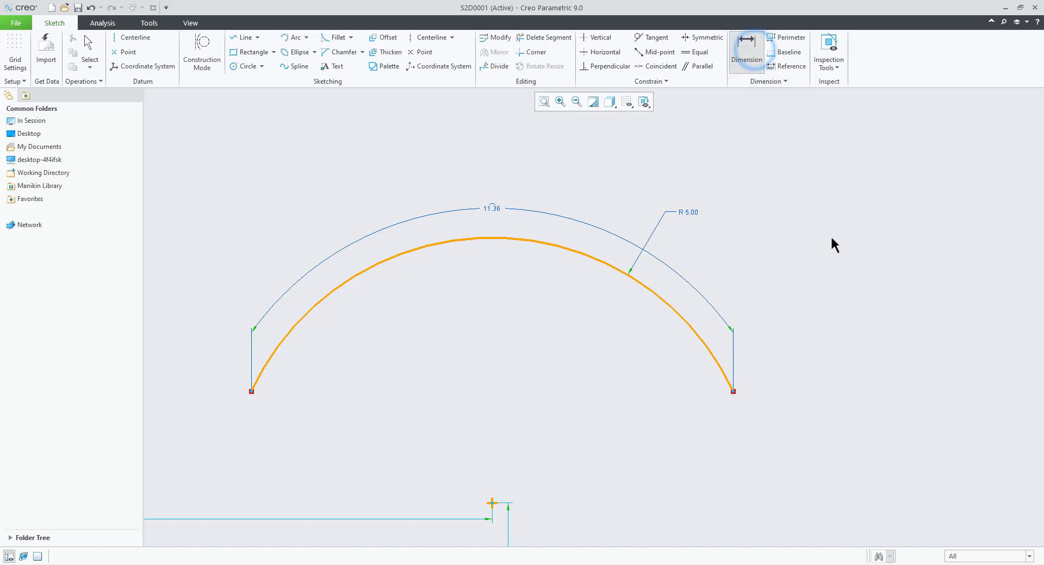
{"action": "key", "text": "Escape"}
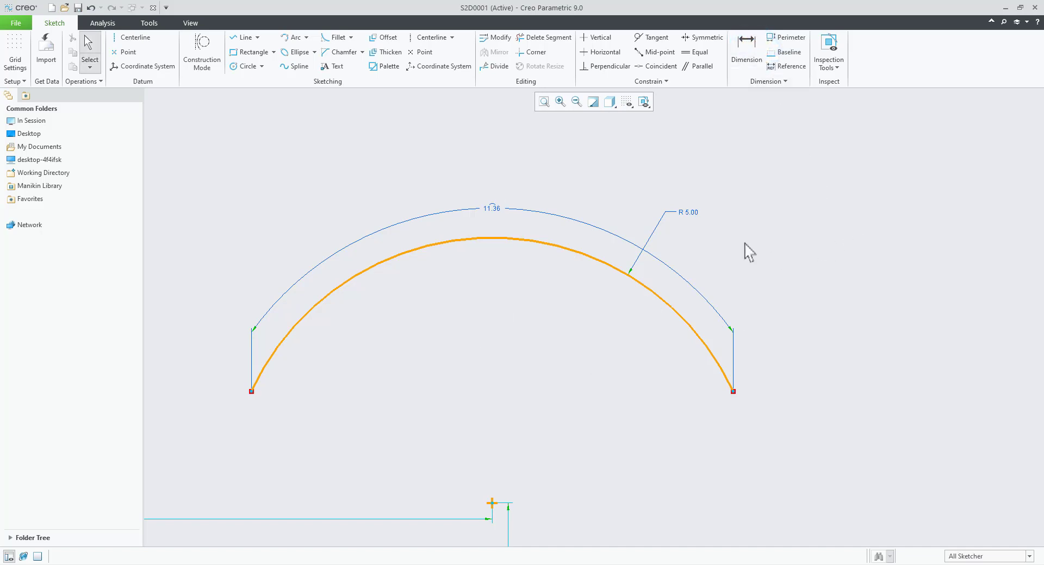
{"action": "left_click", "coordinate": [496, 208]}
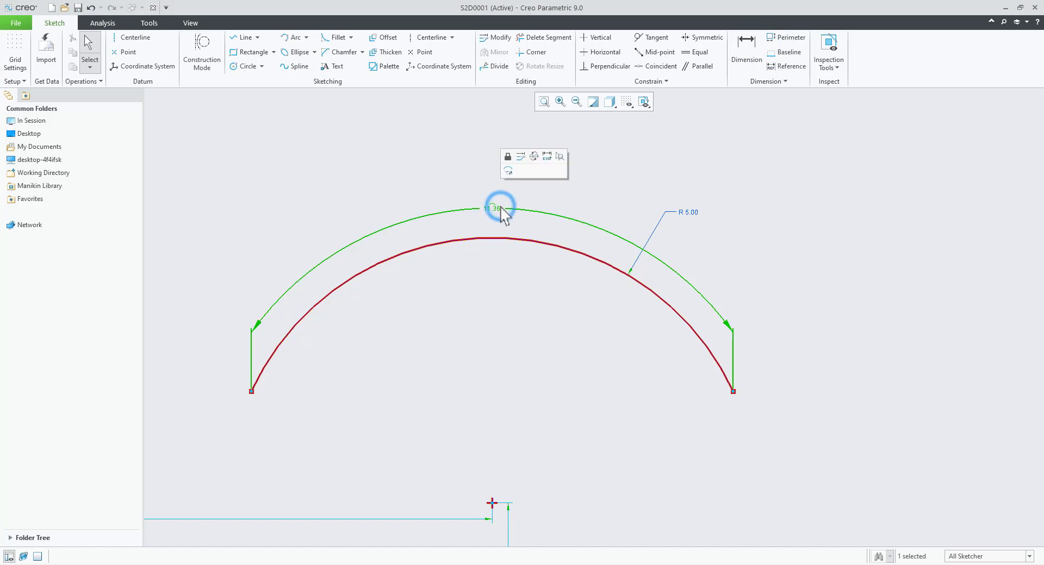
{"action": "left_click", "coordinate": [509, 172]}
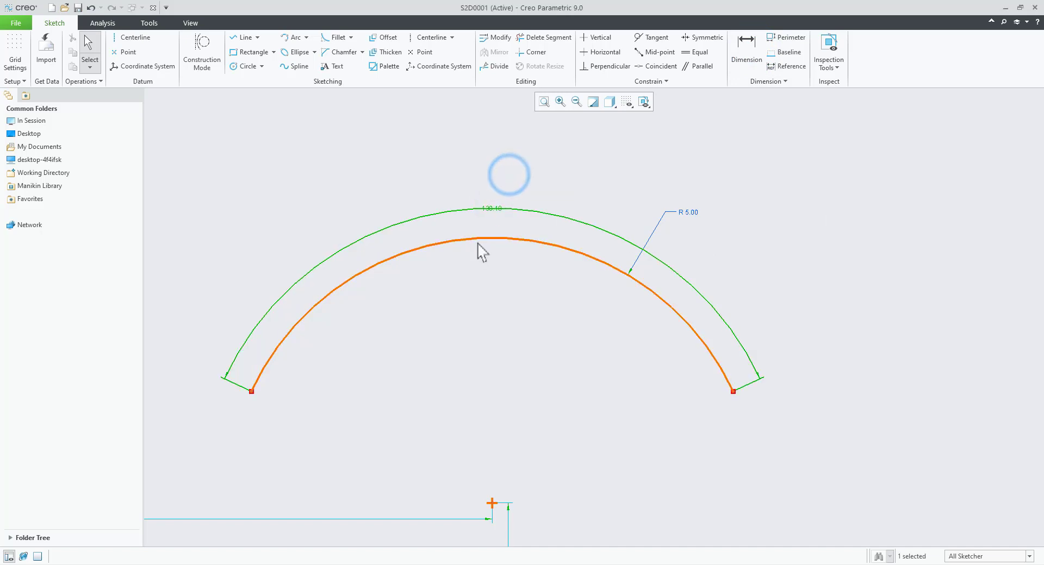
{"action": "left_click", "coordinate": [488, 212]}
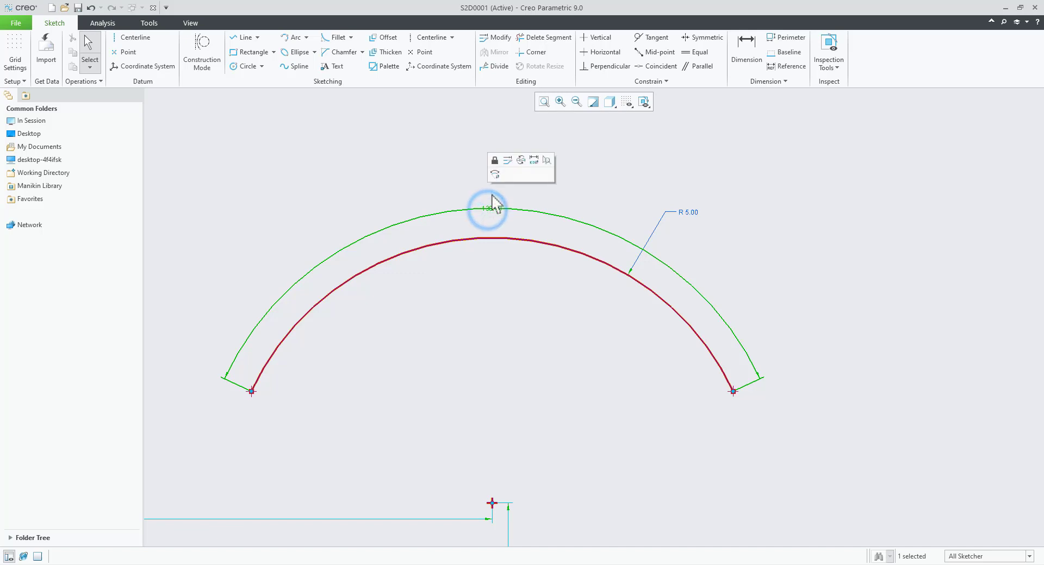
{"action": "left_click", "coordinate": [495, 175]}
{"action": "left_click", "coordinate": [486, 292]}
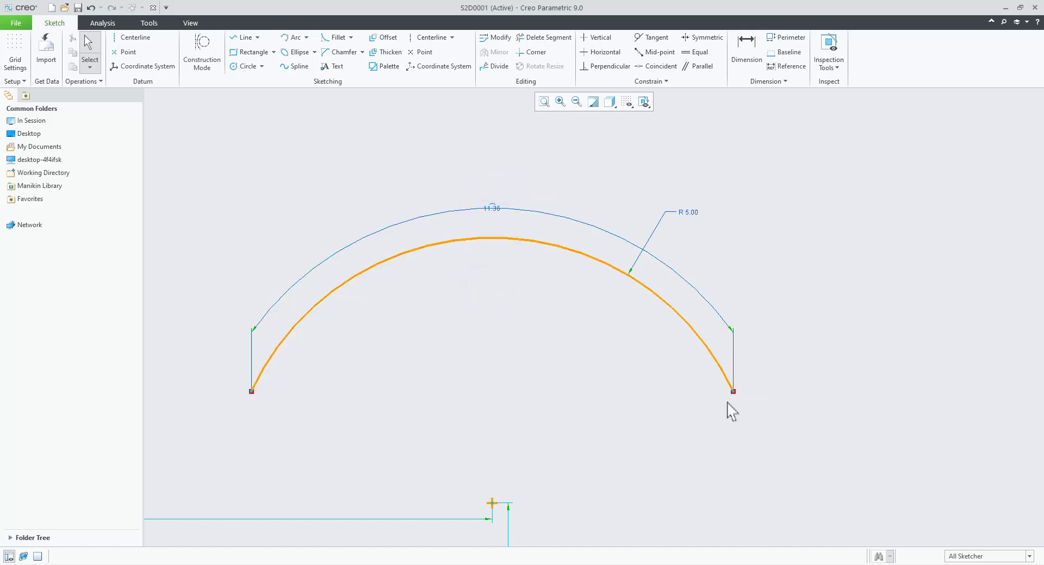
Sketch a circle about 4.84 in diameter in the empty area to the right of the arc
{"action": "scroll", "coordinate": [457, 274], "scroll_direction": "up", "scroll_amount": 8}
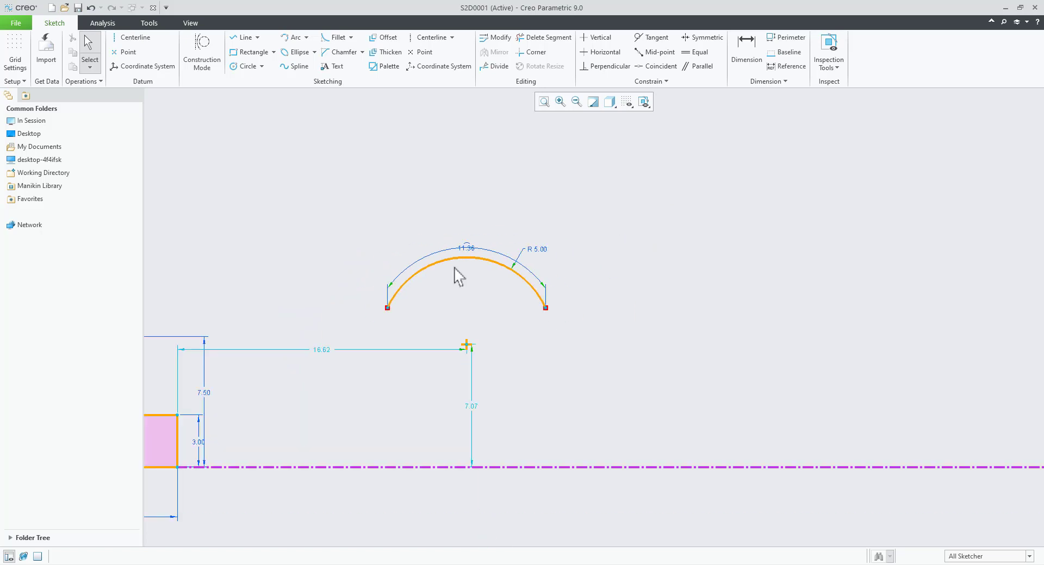
{"action": "scroll", "coordinate": [268, 338], "scroll_direction": "down", "scroll_amount": 4}
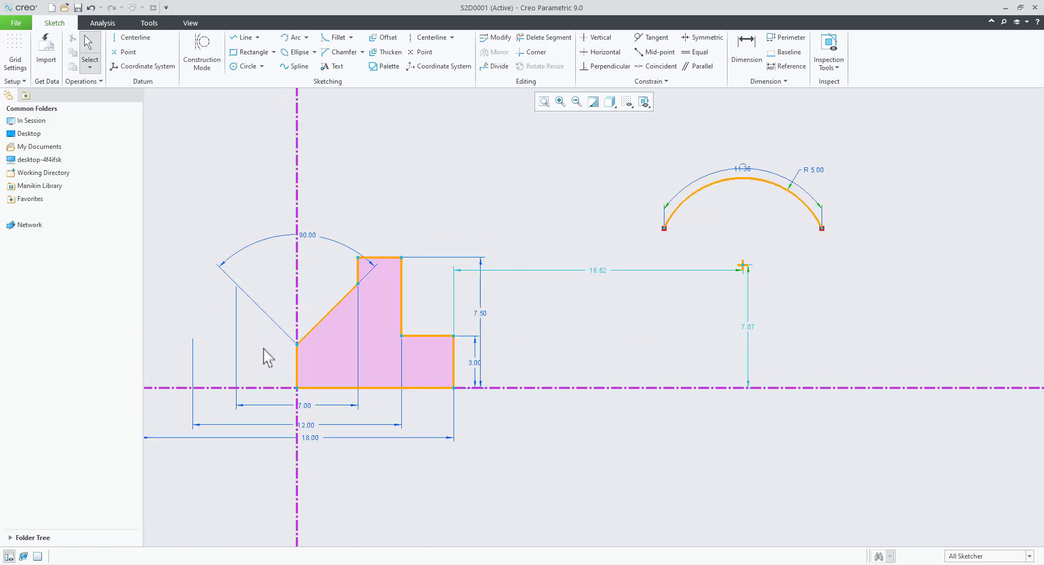
{"action": "scroll", "coordinate": [357, 415], "scroll_direction": "up", "scroll_amount": 1}
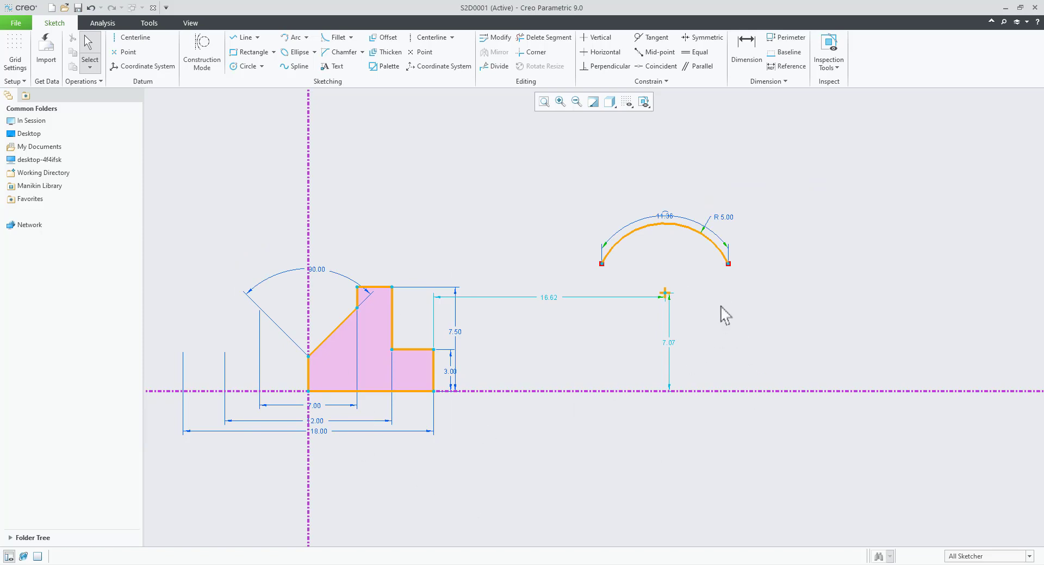
{"action": "scroll", "coordinate": [900, 250], "scroll_direction": "down", "scroll_amount": 3}
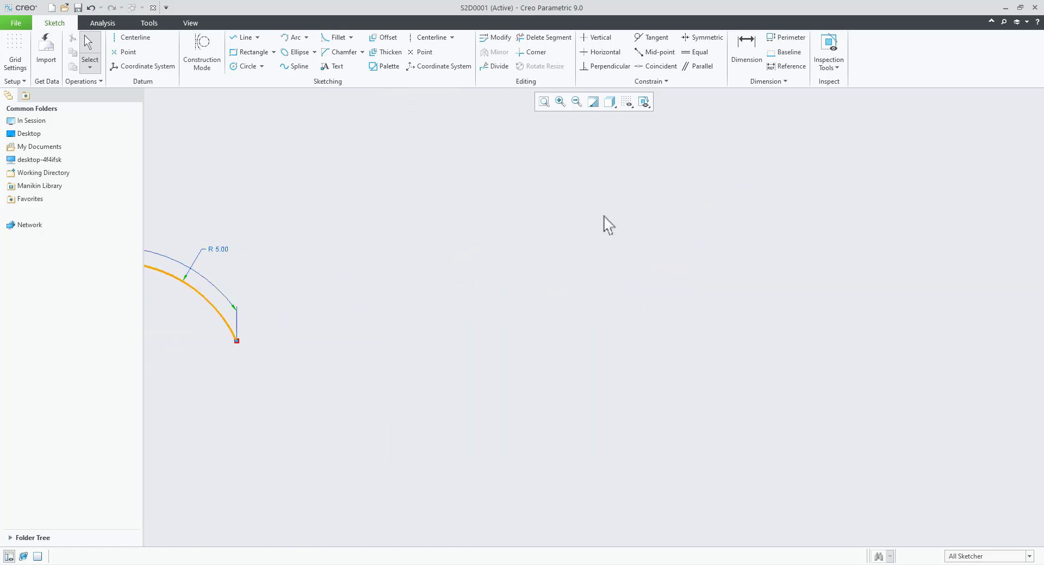
{"action": "left_click", "coordinate": [246, 66]}
{"action": "left_click", "coordinate": [518, 364]}
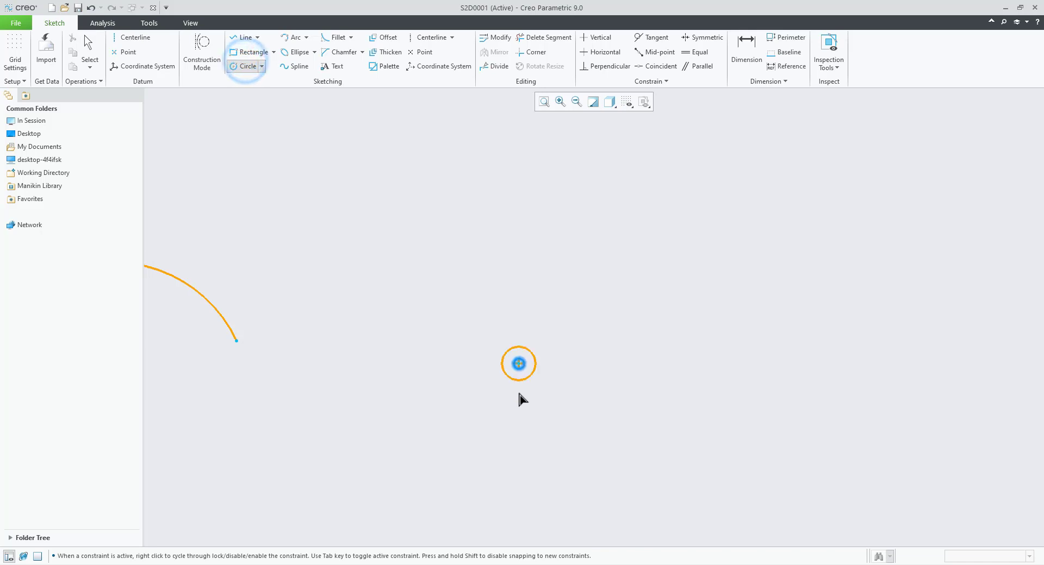
{"action": "left_click", "coordinate": [520, 430]}
{"action": "middle_click", "coordinate": [652, 419]}
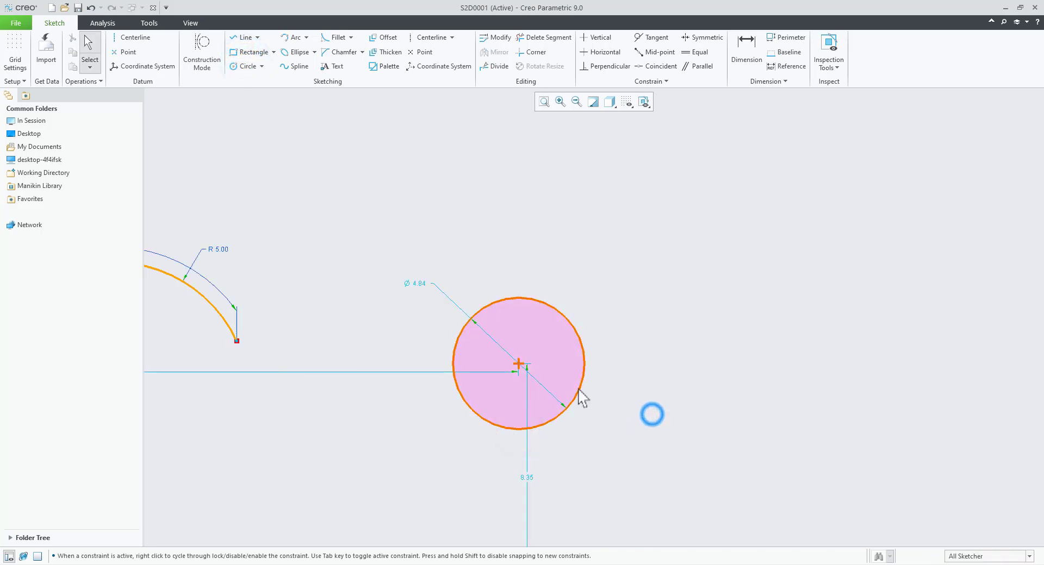
Move the circle's diameter dimension text beyond its upper right edge and convert it to a radius dimension, accepting the value
{"action": "scroll", "coordinate": [579, 400], "scroll_direction": "down", "scroll_amount": 2}
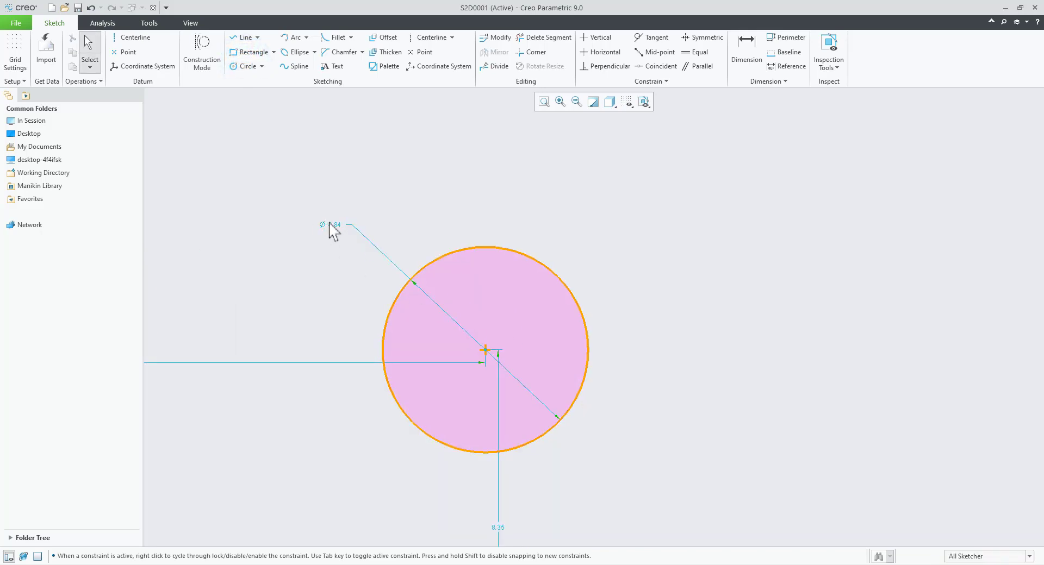
{"action": "left_click_drag", "start_coordinate": [330, 223], "coordinate": [636, 262]}
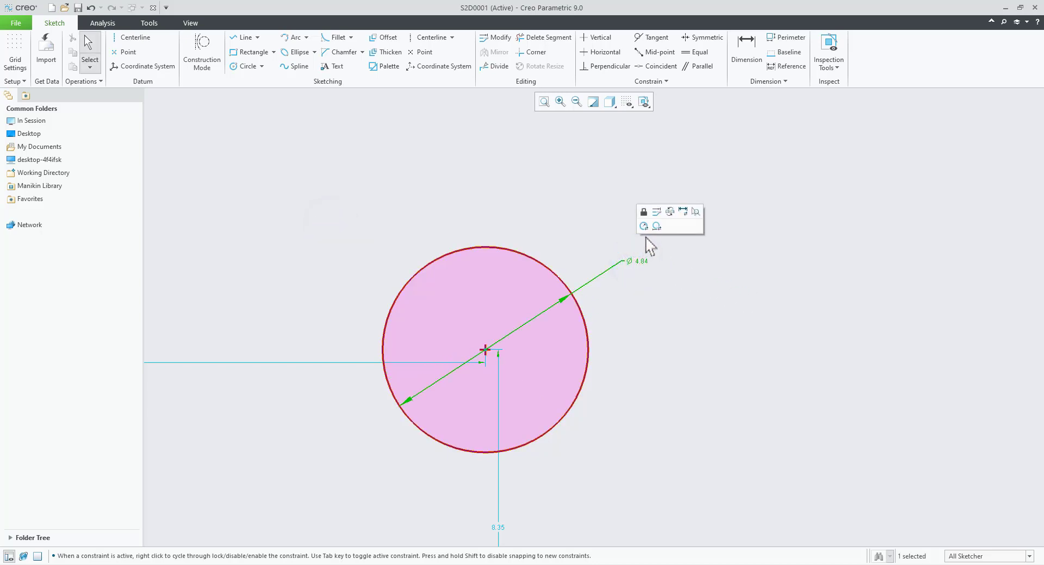
{"action": "left_click", "coordinate": [643, 226]}
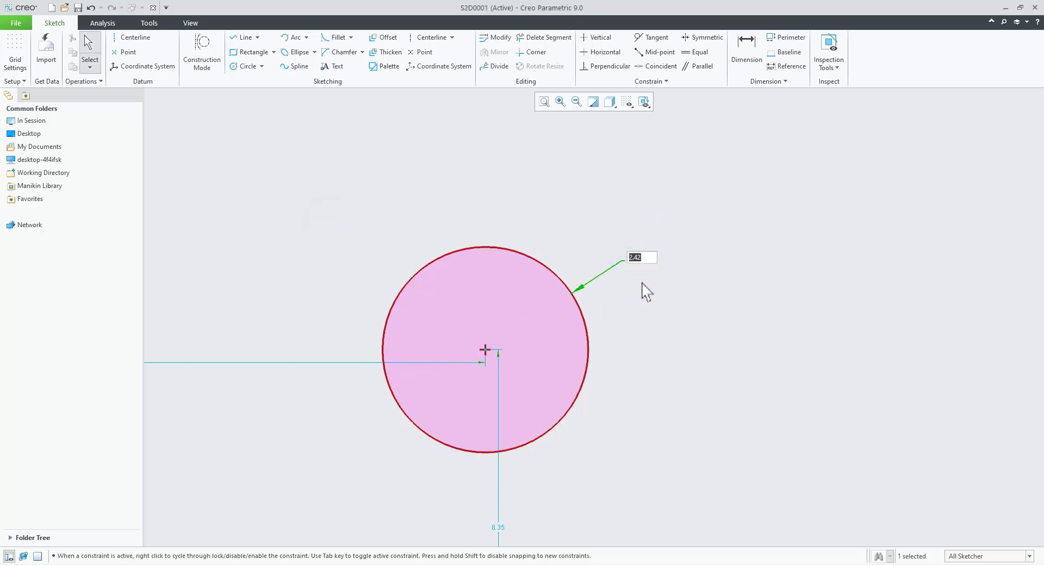
{"action": "left_click", "coordinate": [649, 306]}
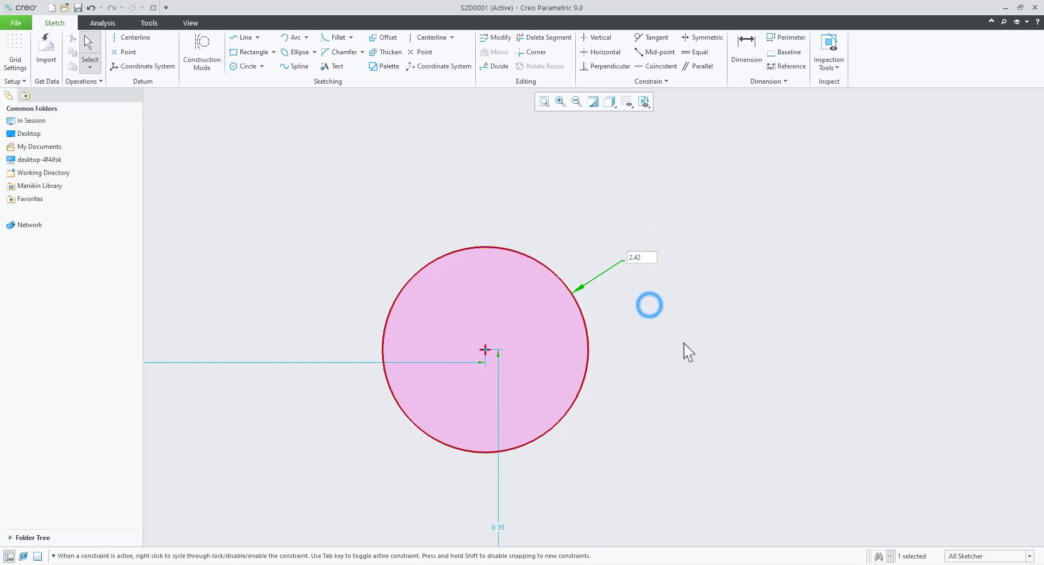
Convert the circle's radius dimension back to a diameter dimension and from that to a linear dimension
{"action": "left_click", "coordinate": [640, 266]}
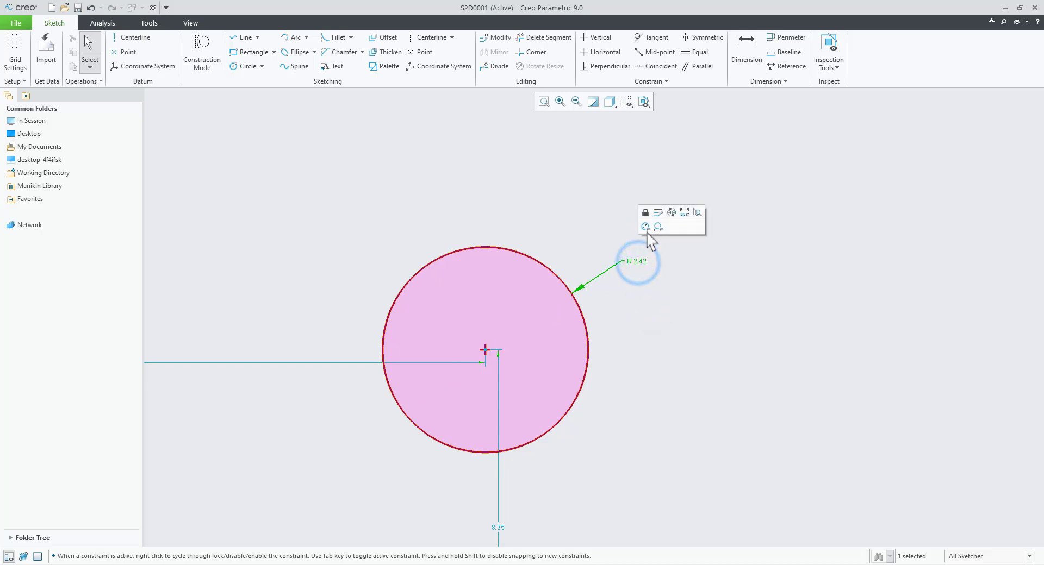
{"action": "left_click", "coordinate": [646, 228]}
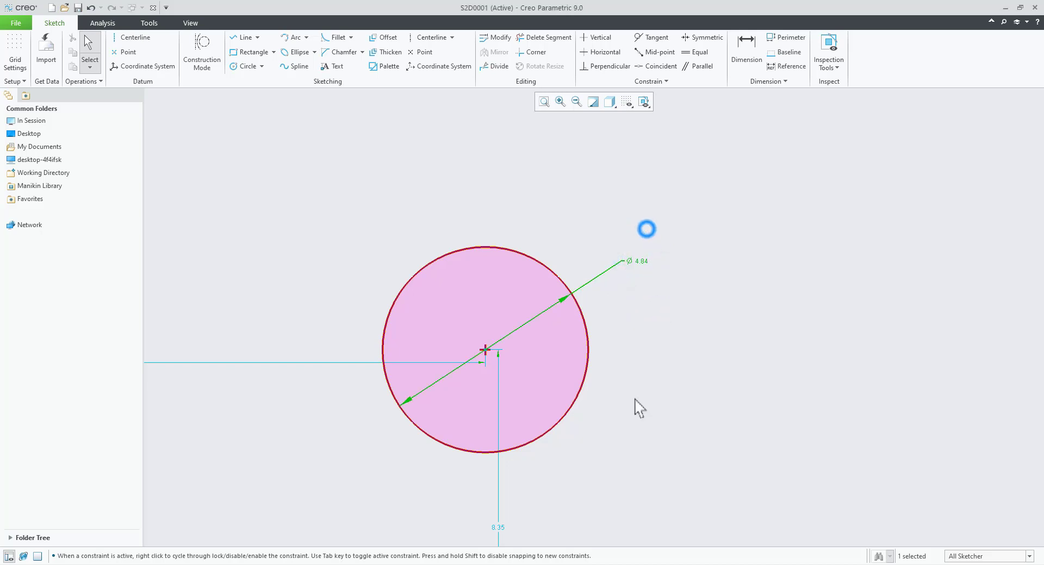
{"action": "left_click", "coordinate": [643, 265]}
{"action": "left_click", "coordinate": [660, 227]}
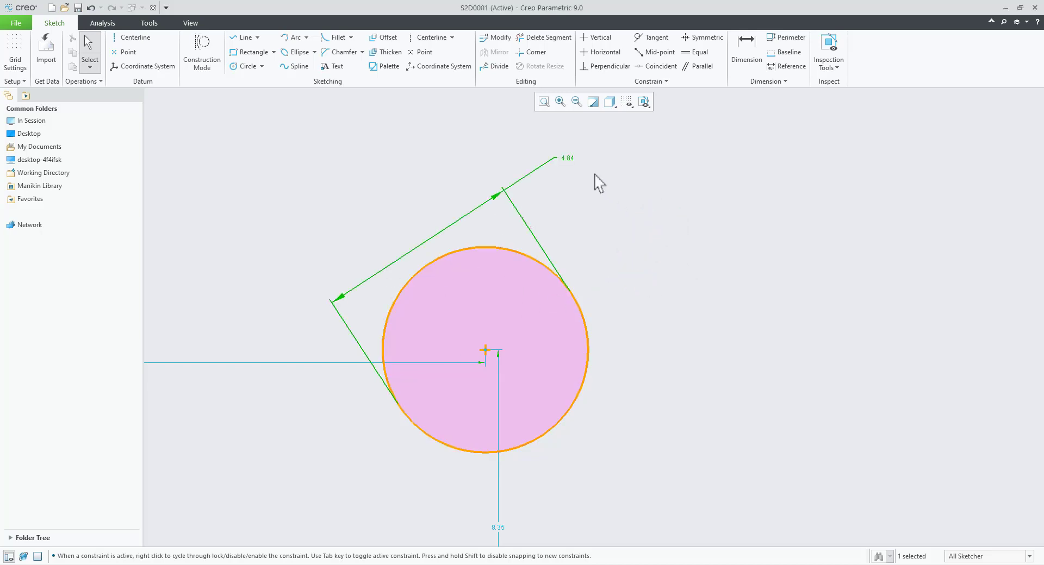
Set the circle's linear dimension across its diameter to 5
{"action": "double_click", "coordinate": [567, 157]}
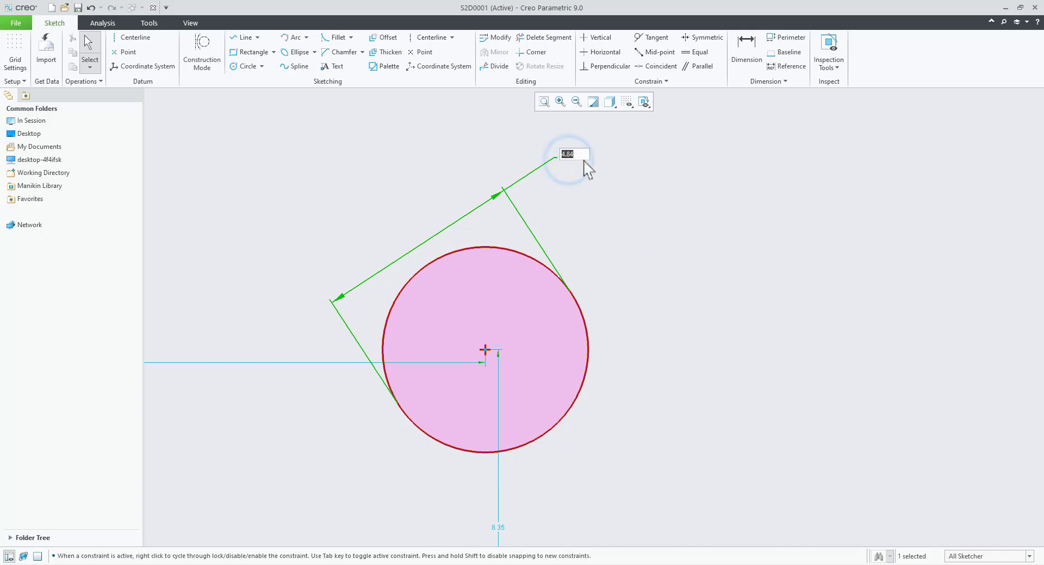
{"action": "type", "text": "5"}
{"action": "key", "text": "Return"}
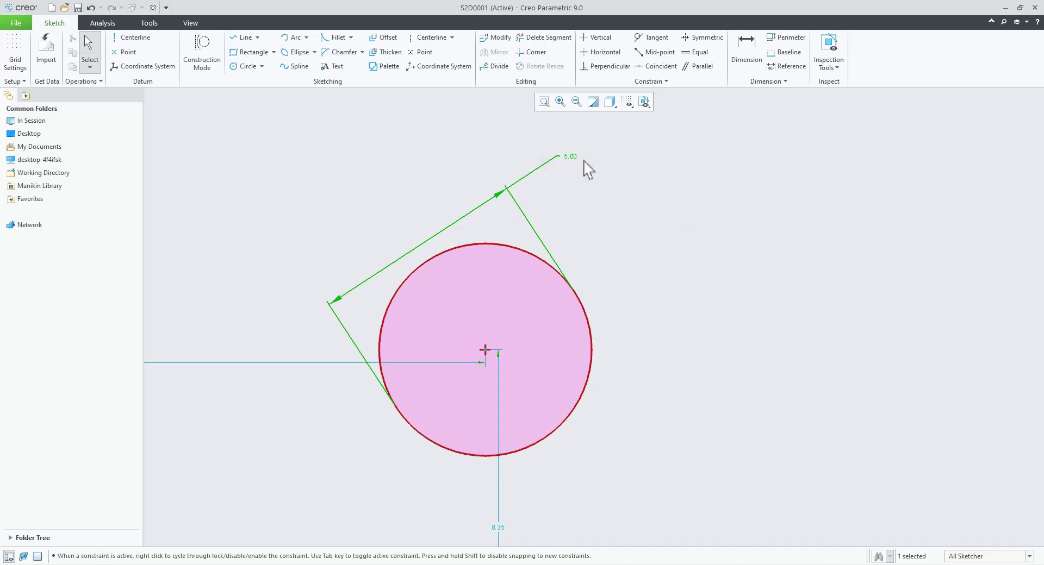
Convert the circle's linear dimension to a diameter dimension and from that to a radius dimension
{"action": "left_click", "coordinate": [582, 158]}
{"action": "left_click", "coordinate": [575, 156]}
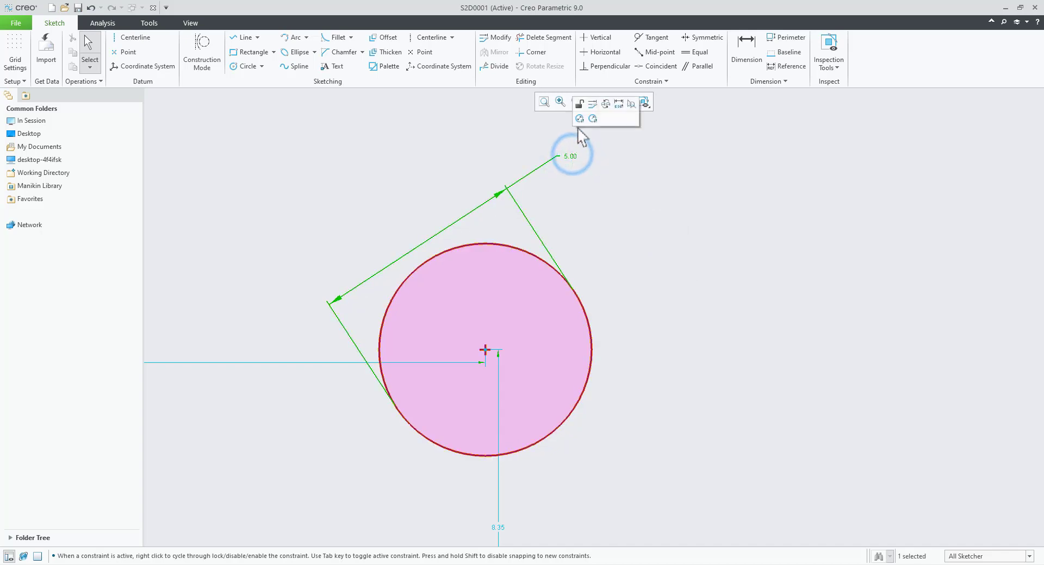
{"action": "left_click", "coordinate": [579, 119]}
{"action": "left_click", "coordinate": [658, 347]}
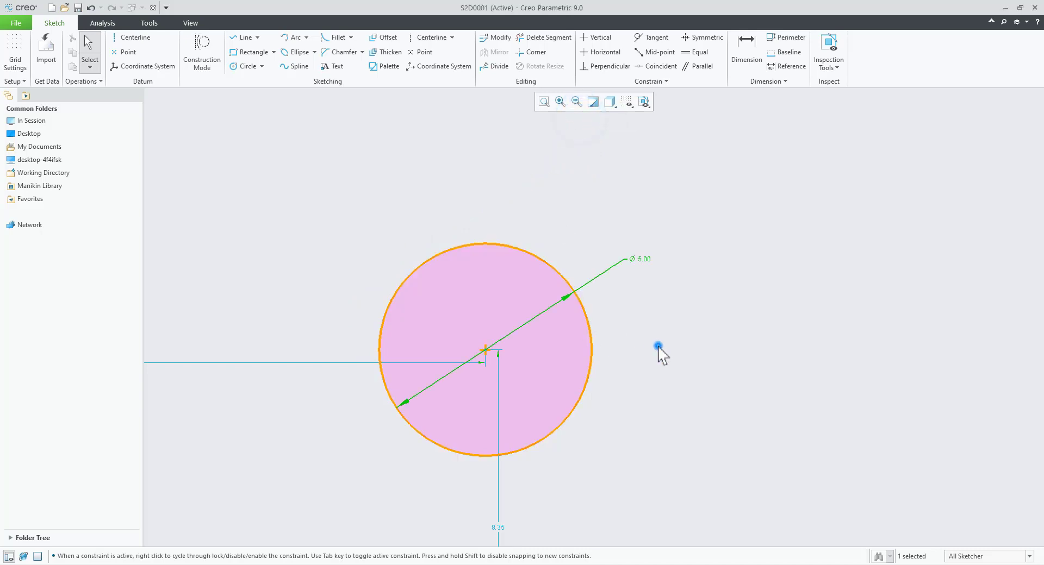
{"action": "left_click", "coordinate": [645, 260]}
{"action": "left_click", "coordinate": [653, 225]}
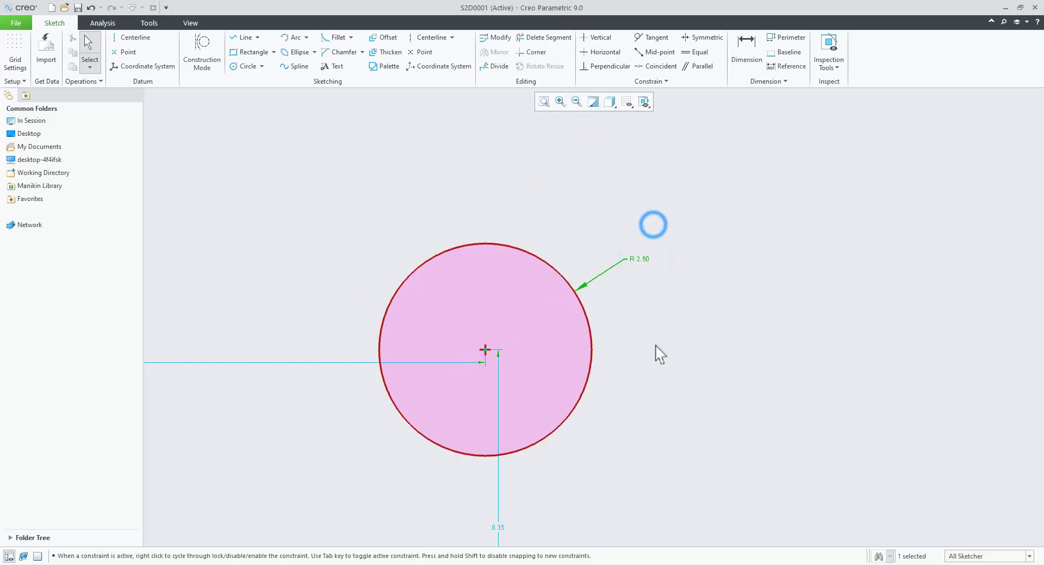
{"action": "left_click", "coordinate": [655, 345]}
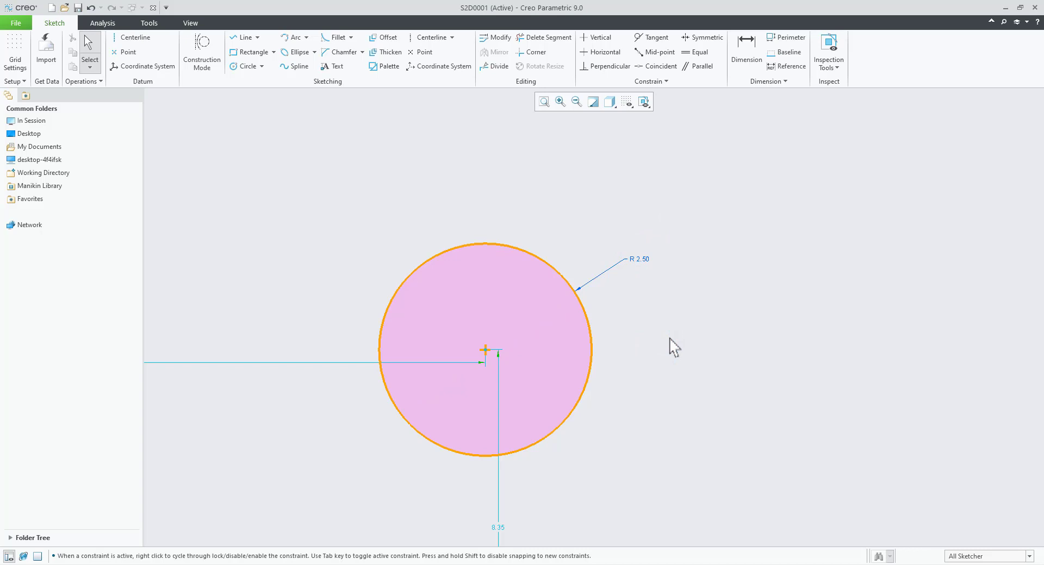
Delete the arc and the circle together with their dimensions, keeping only the stepped profile and the centerlines
{"action": "scroll", "coordinate": [684, 341], "scroll_direction": "down", "scroll_amount": 3}
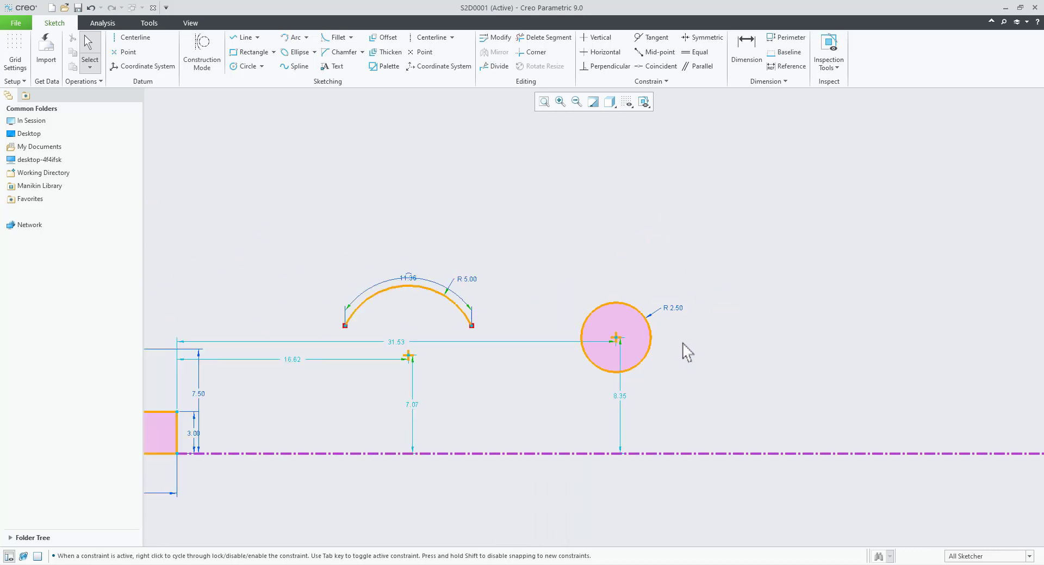
{"action": "scroll", "coordinate": [373, 330], "scroll_direction": "up", "scroll_amount": 3}
{"action": "scroll", "coordinate": [441, 317], "scroll_direction": "down", "scroll_amount": 2}
{"action": "scroll", "coordinate": [457, 389], "scroll_direction": "down", "scroll_amount": 3}
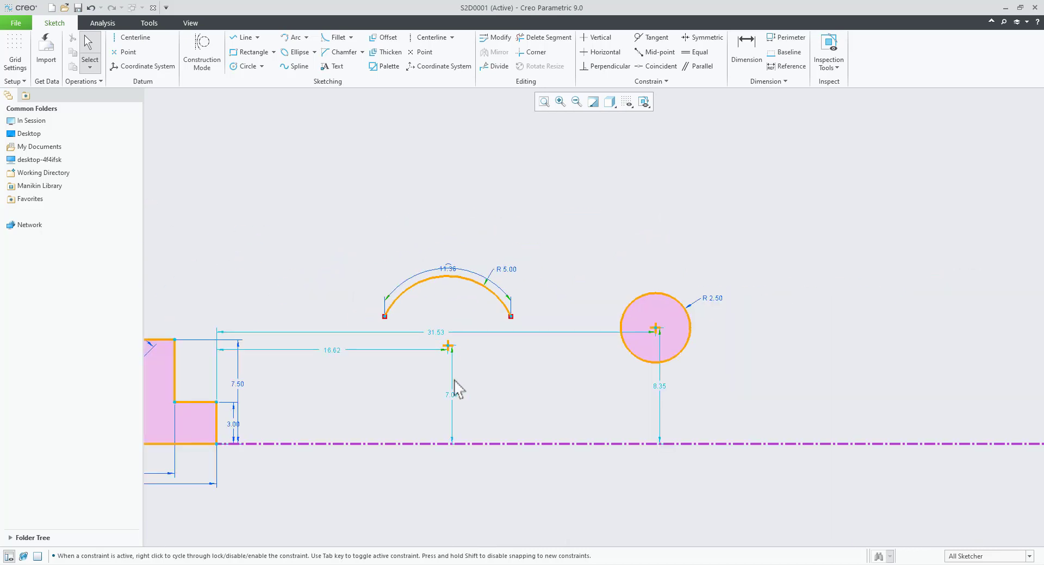
{"action": "scroll", "coordinate": [483, 465], "scroll_direction": "down", "scroll_amount": 3}
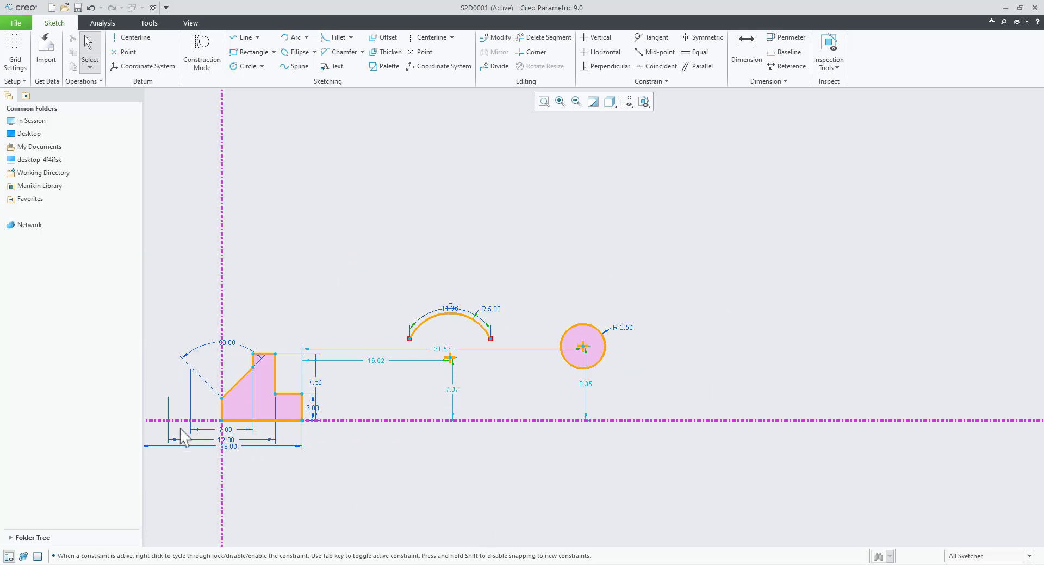
{"action": "scroll", "coordinate": [181, 428], "scroll_direction": "up", "scroll_amount": 1}
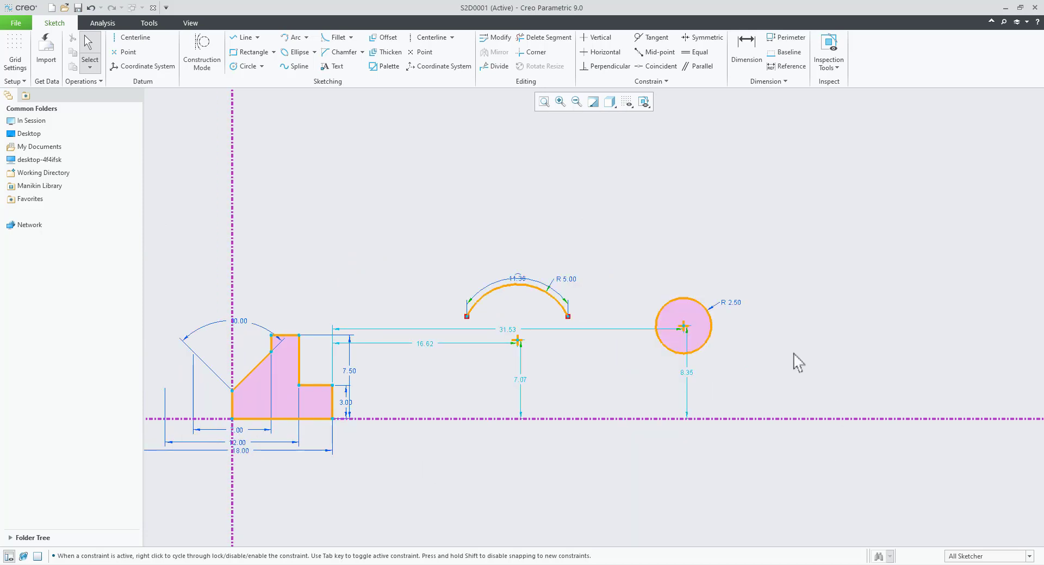
{"action": "scroll", "coordinate": [798, 363], "scroll_direction": "up", "scroll_amount": 1}
{"action": "left_click_drag", "start_coordinate": [337, 221], "coordinate": [743, 381]}
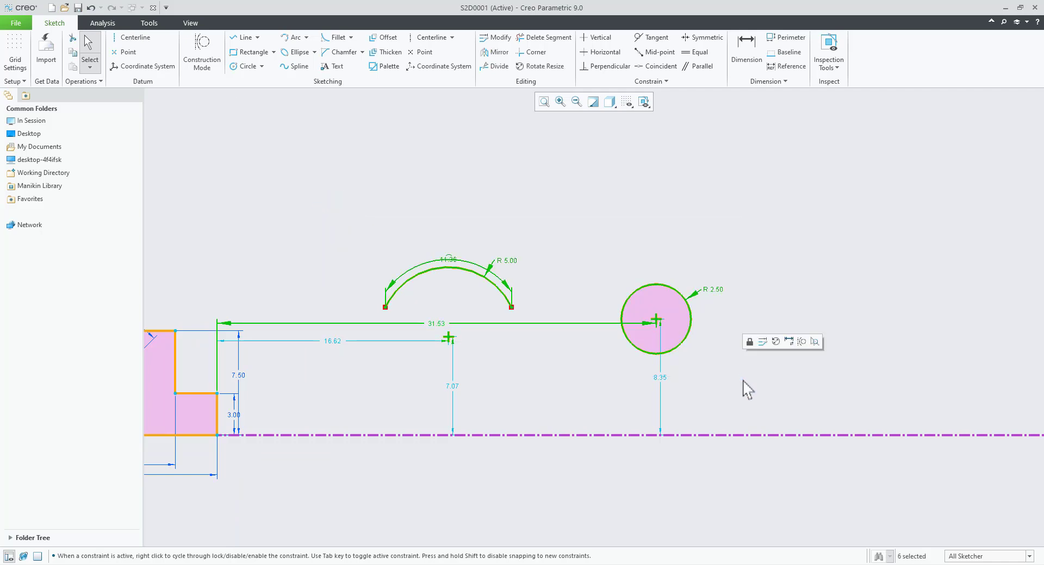
{"action": "key", "text": "Delete"}
Examine the stepped profile with its angular, height and symmetric dimensions about the vertical centerline
{"action": "scroll", "coordinate": [739, 281], "scroll_direction": "down", "scroll_amount": 4}
{"action": "scroll", "coordinate": [511, 329], "scroll_direction": "up", "scroll_amount": 6}
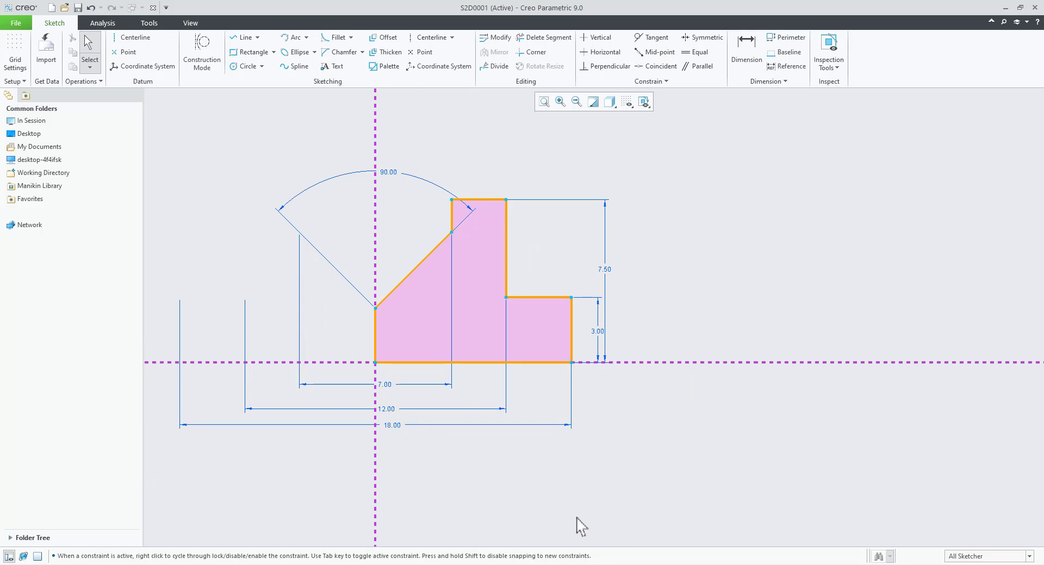
{"action": "mouse_move", "coordinate": [570, 334]}
{"action": "middle_mouse_down"}
{"action": "mouse_move", "coordinate": [634, 345]}
{"action": "mouse_move", "coordinate": [507, 326]}
{"action": "mouse_move", "coordinate": [729, 340]}
{"action": "middle_mouse_up"}
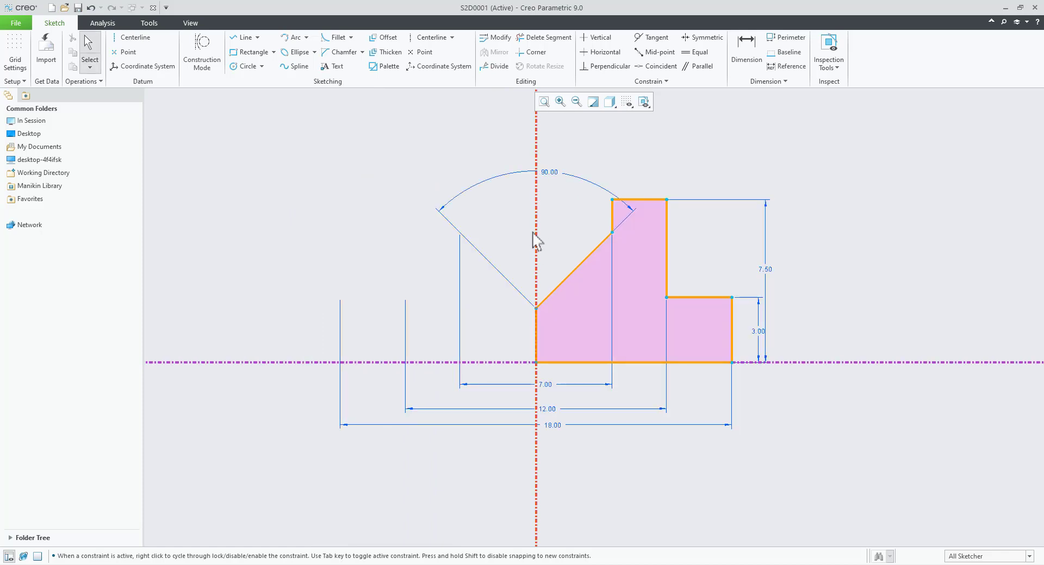
{"action": "middle_click_drag", "start_coordinate": [536, 223], "coordinate": [386, 223]}
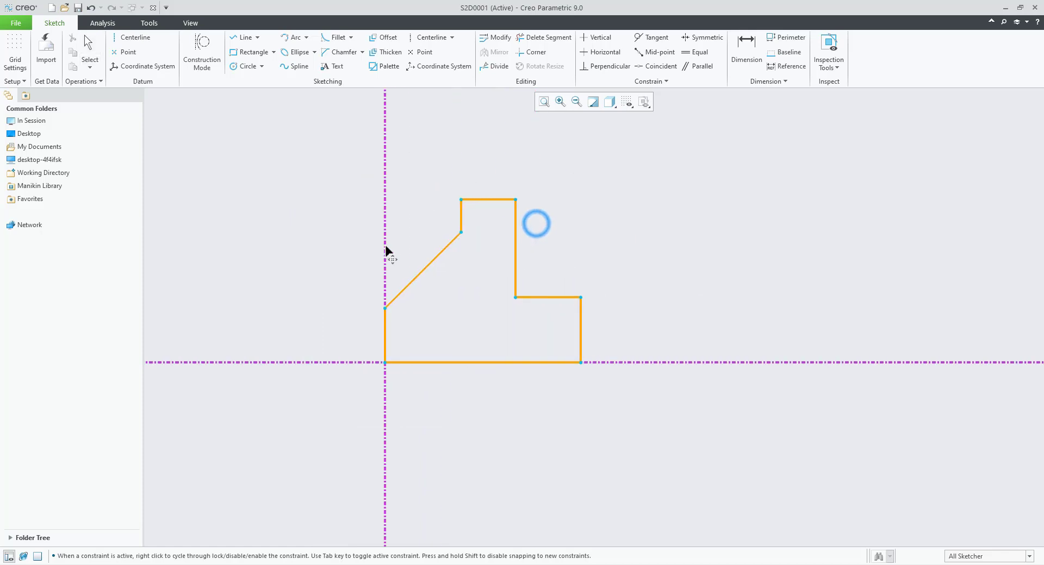
{"action": "left_click", "coordinate": [385, 192]}
{"action": "left_click", "coordinate": [432, 139]}
{"action": "left_click", "coordinate": [501, 141]}
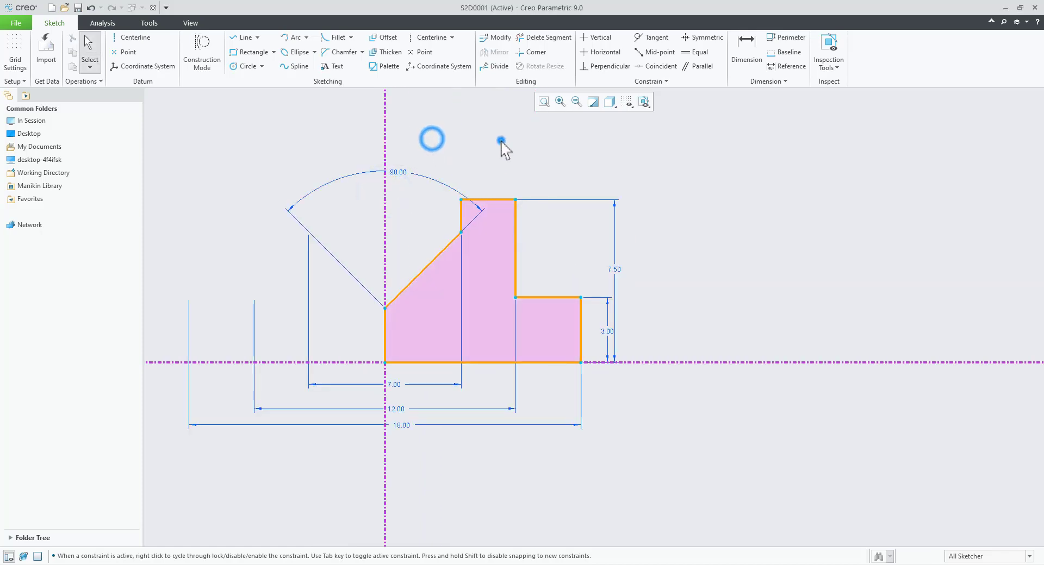
{"action": "middle_click_drag", "start_coordinate": [552, 298], "coordinate": [553, 303]}
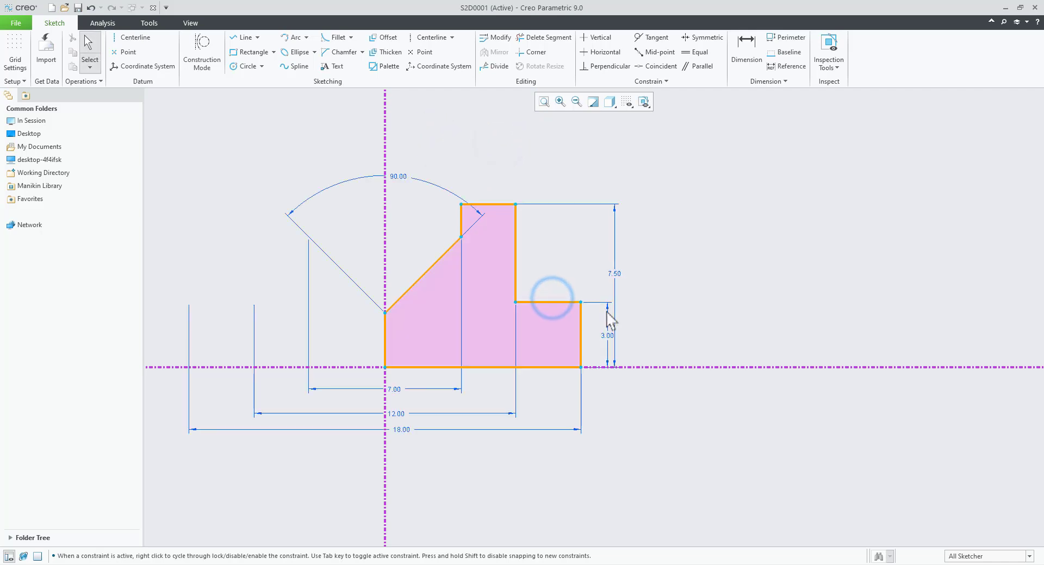
Lock the horizontal centerline and try to move it downward to test the lock
{"action": "left_click", "coordinate": [657, 368]}
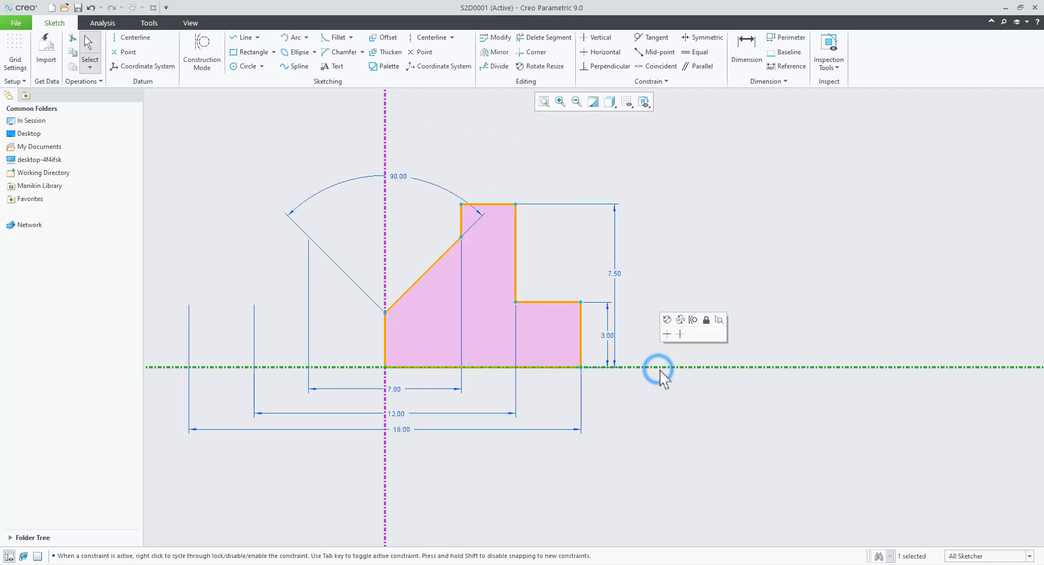
{"action": "left_click", "coordinate": [705, 320]}
{"action": "left_click", "coordinate": [645, 193]}
{"action": "left_click_drag", "start_coordinate": [688, 365], "coordinate": [688, 398]}
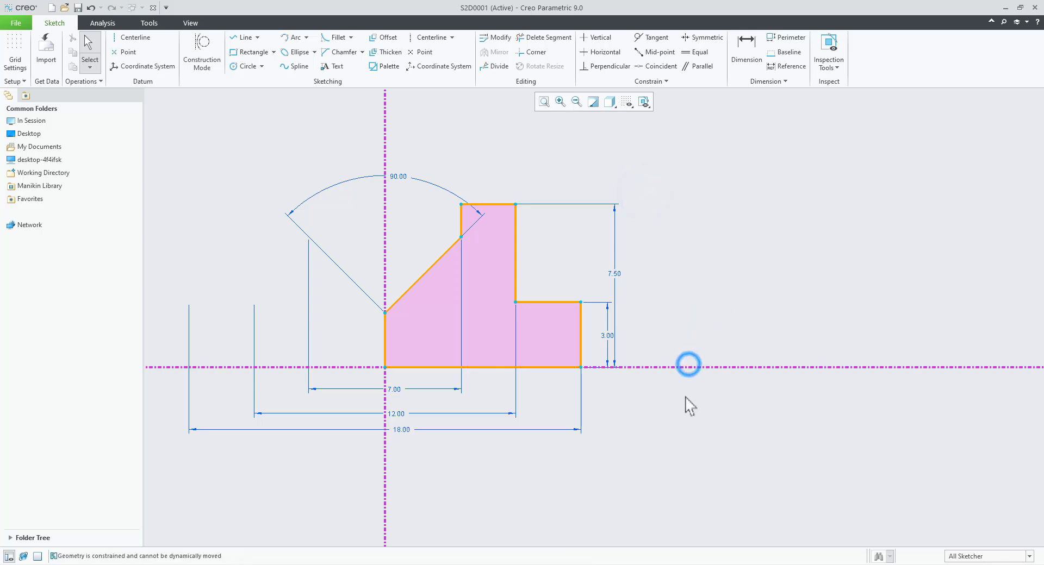
Check the tall vertical edge and the bottom edge of the stepped profile for any freedom to move
{"action": "left_click", "coordinate": [517, 235]}
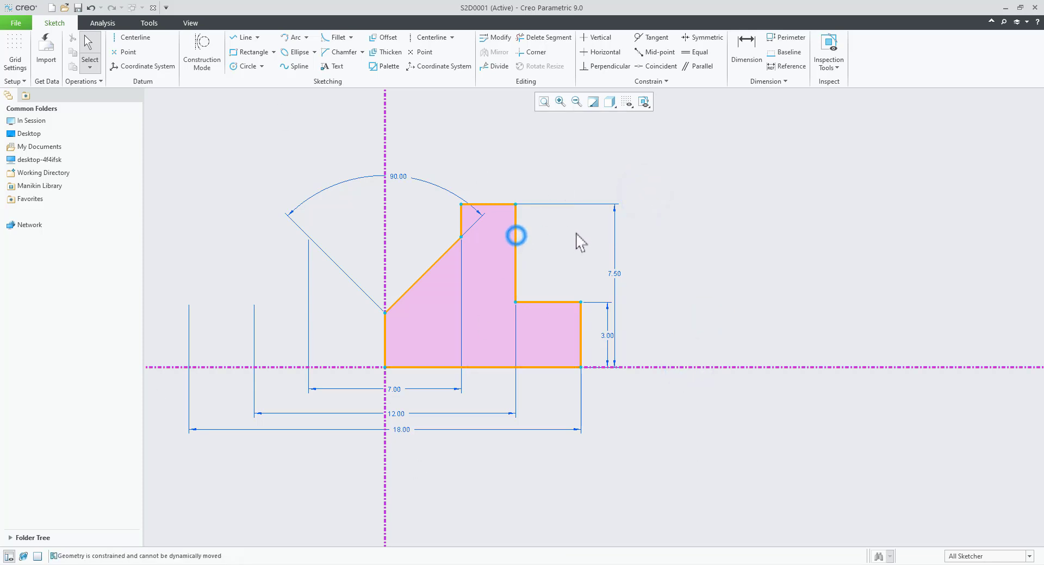
{"action": "left_click", "coordinate": [836, 251]}
{"action": "left_click", "coordinate": [478, 367]}
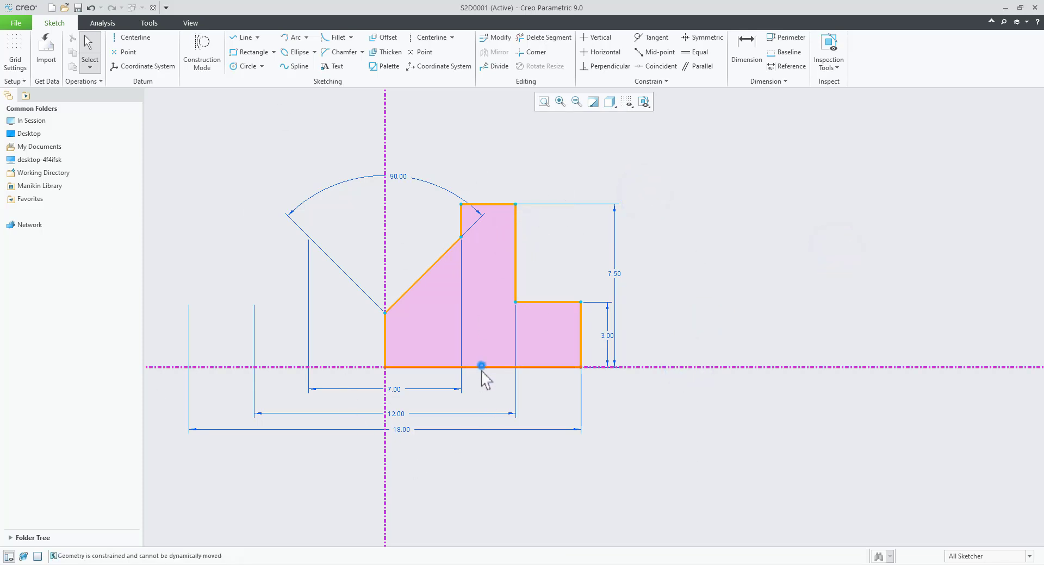
{"action": "left_click", "coordinate": [581, 464]}
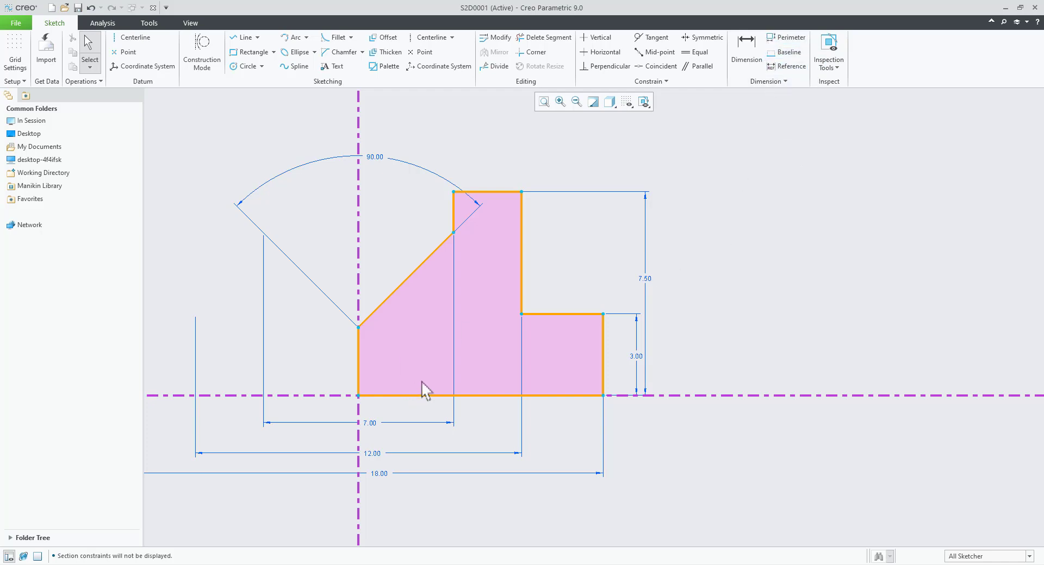
{"action": "scroll", "coordinate": [435, 380], "scroll_direction": "down", "scroll_amount": 2}
{"action": "scroll", "coordinate": [368, 361], "scroll_direction": "up", "scroll_amount": 2}
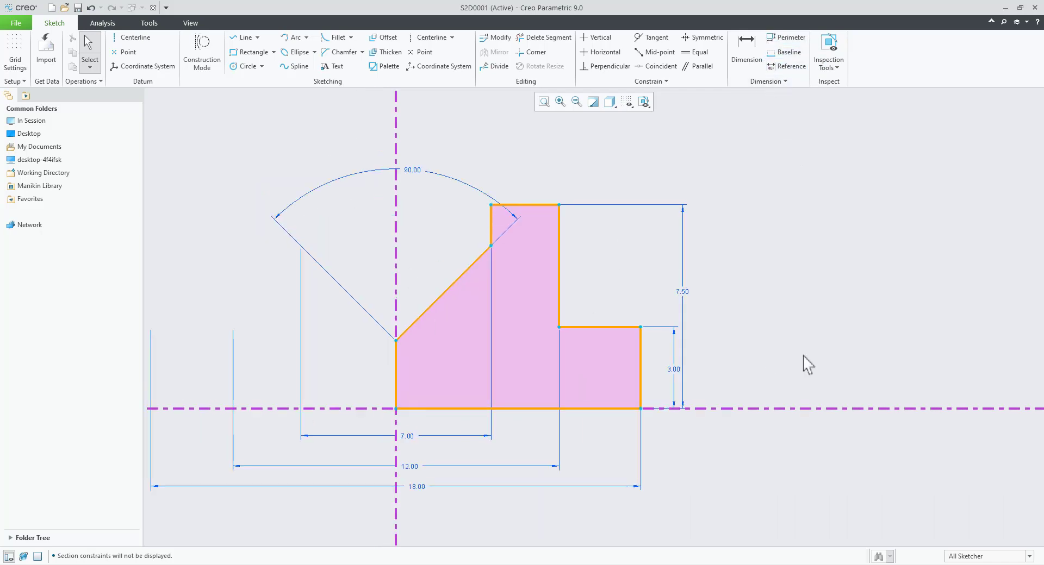